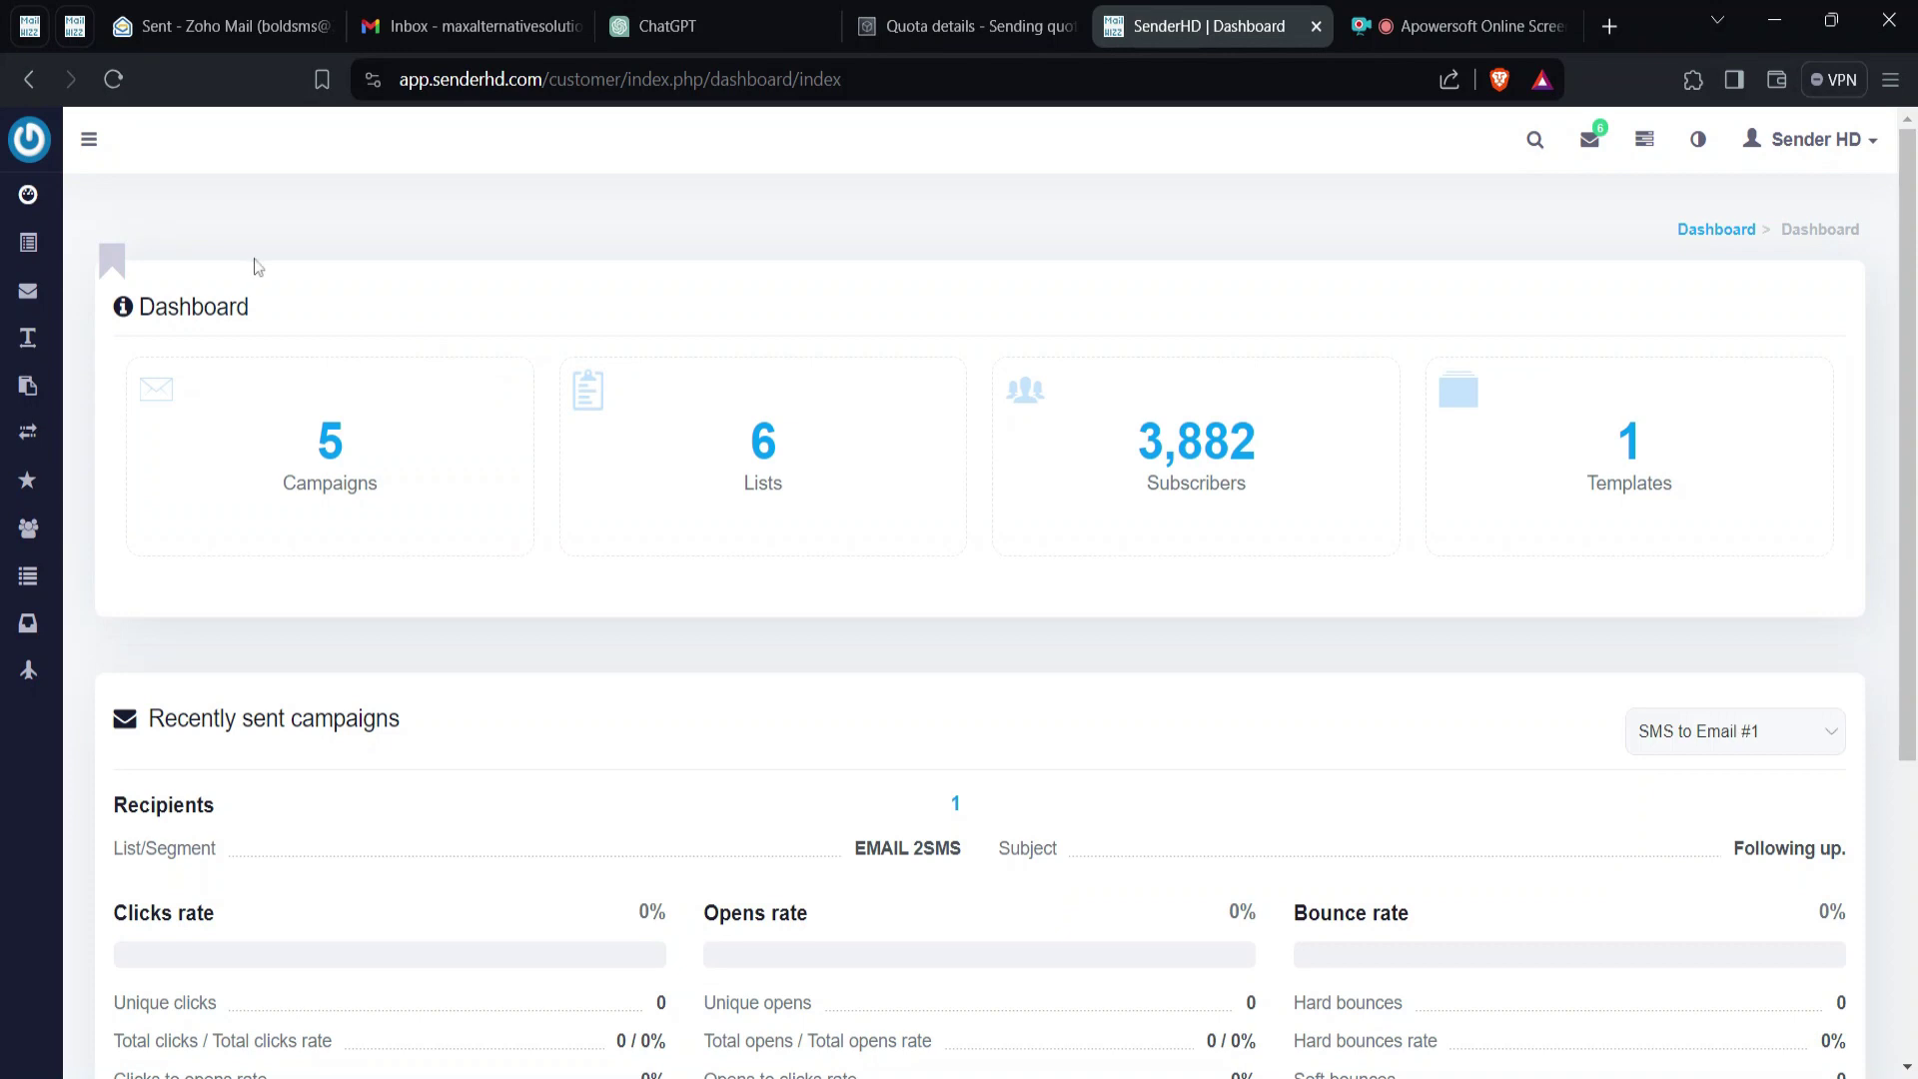
mouse_move(24, 258)
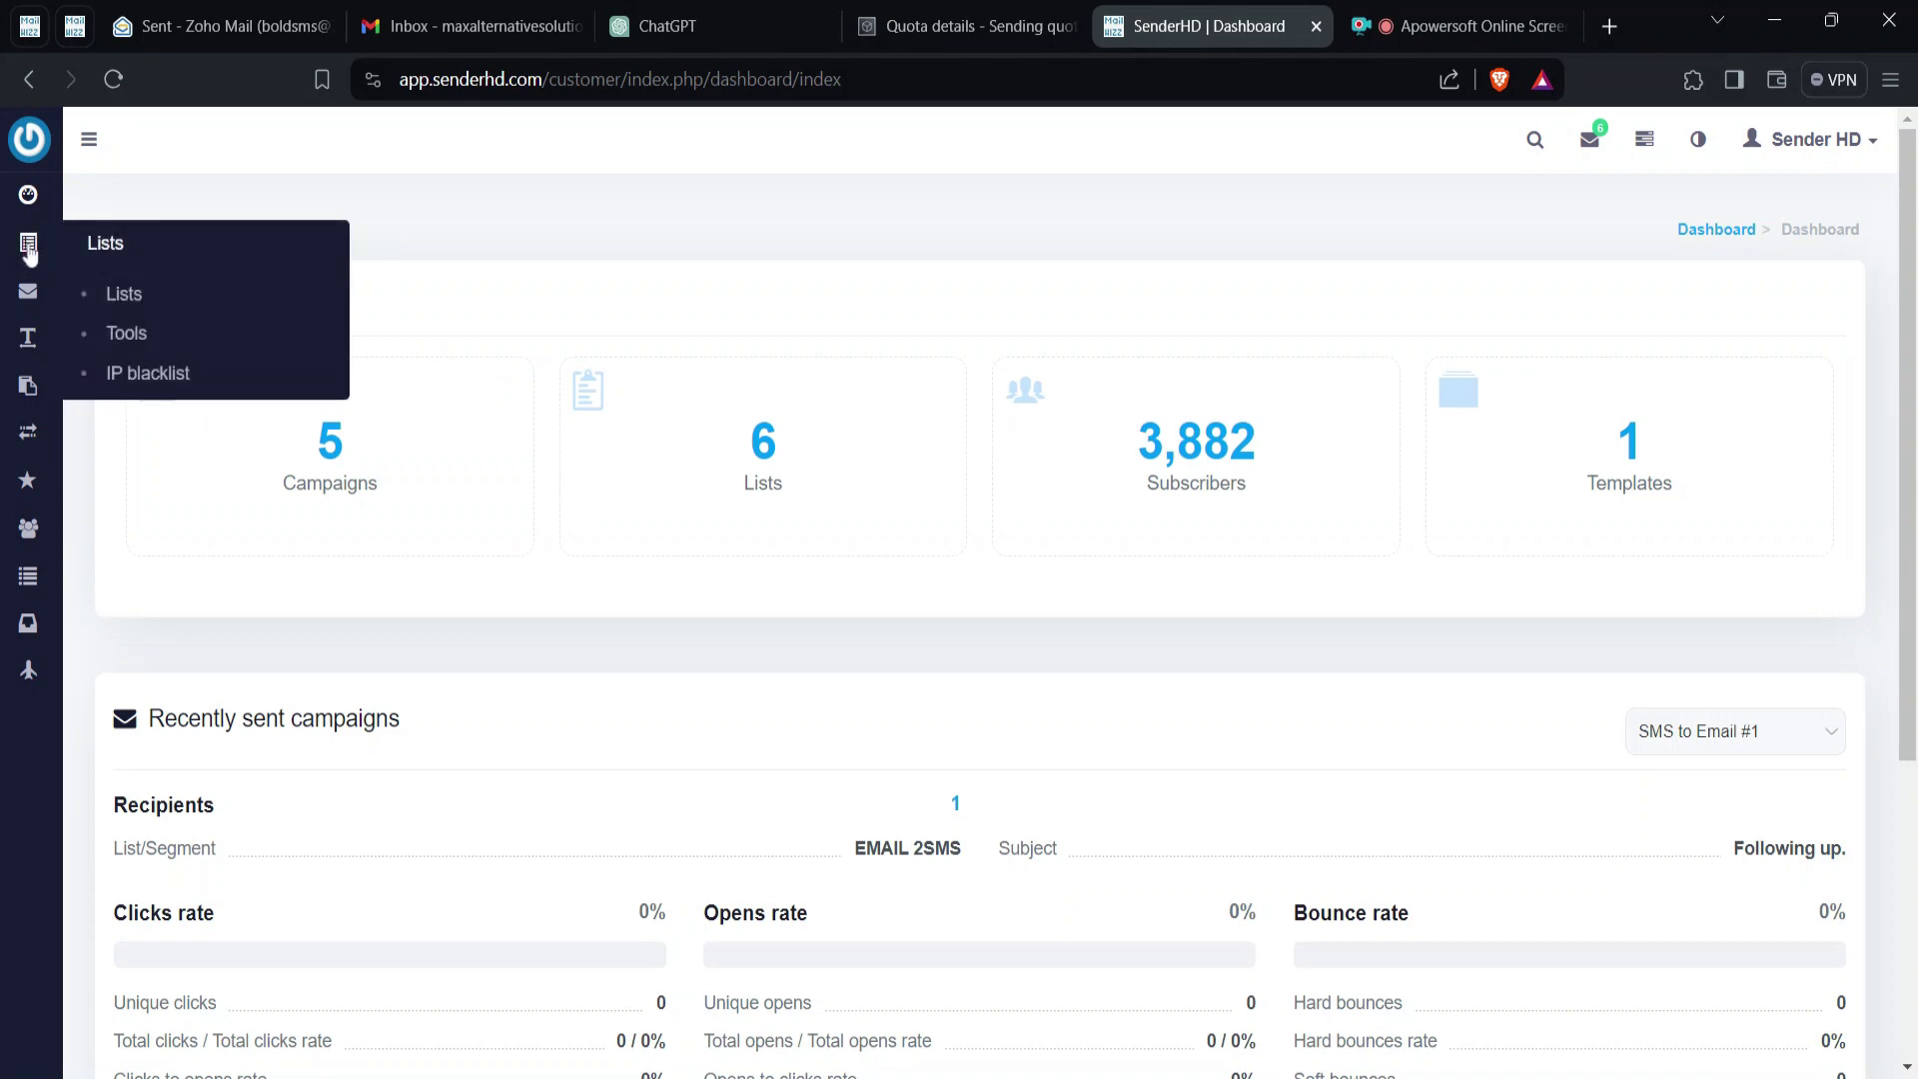
mouse_move(31, 302)
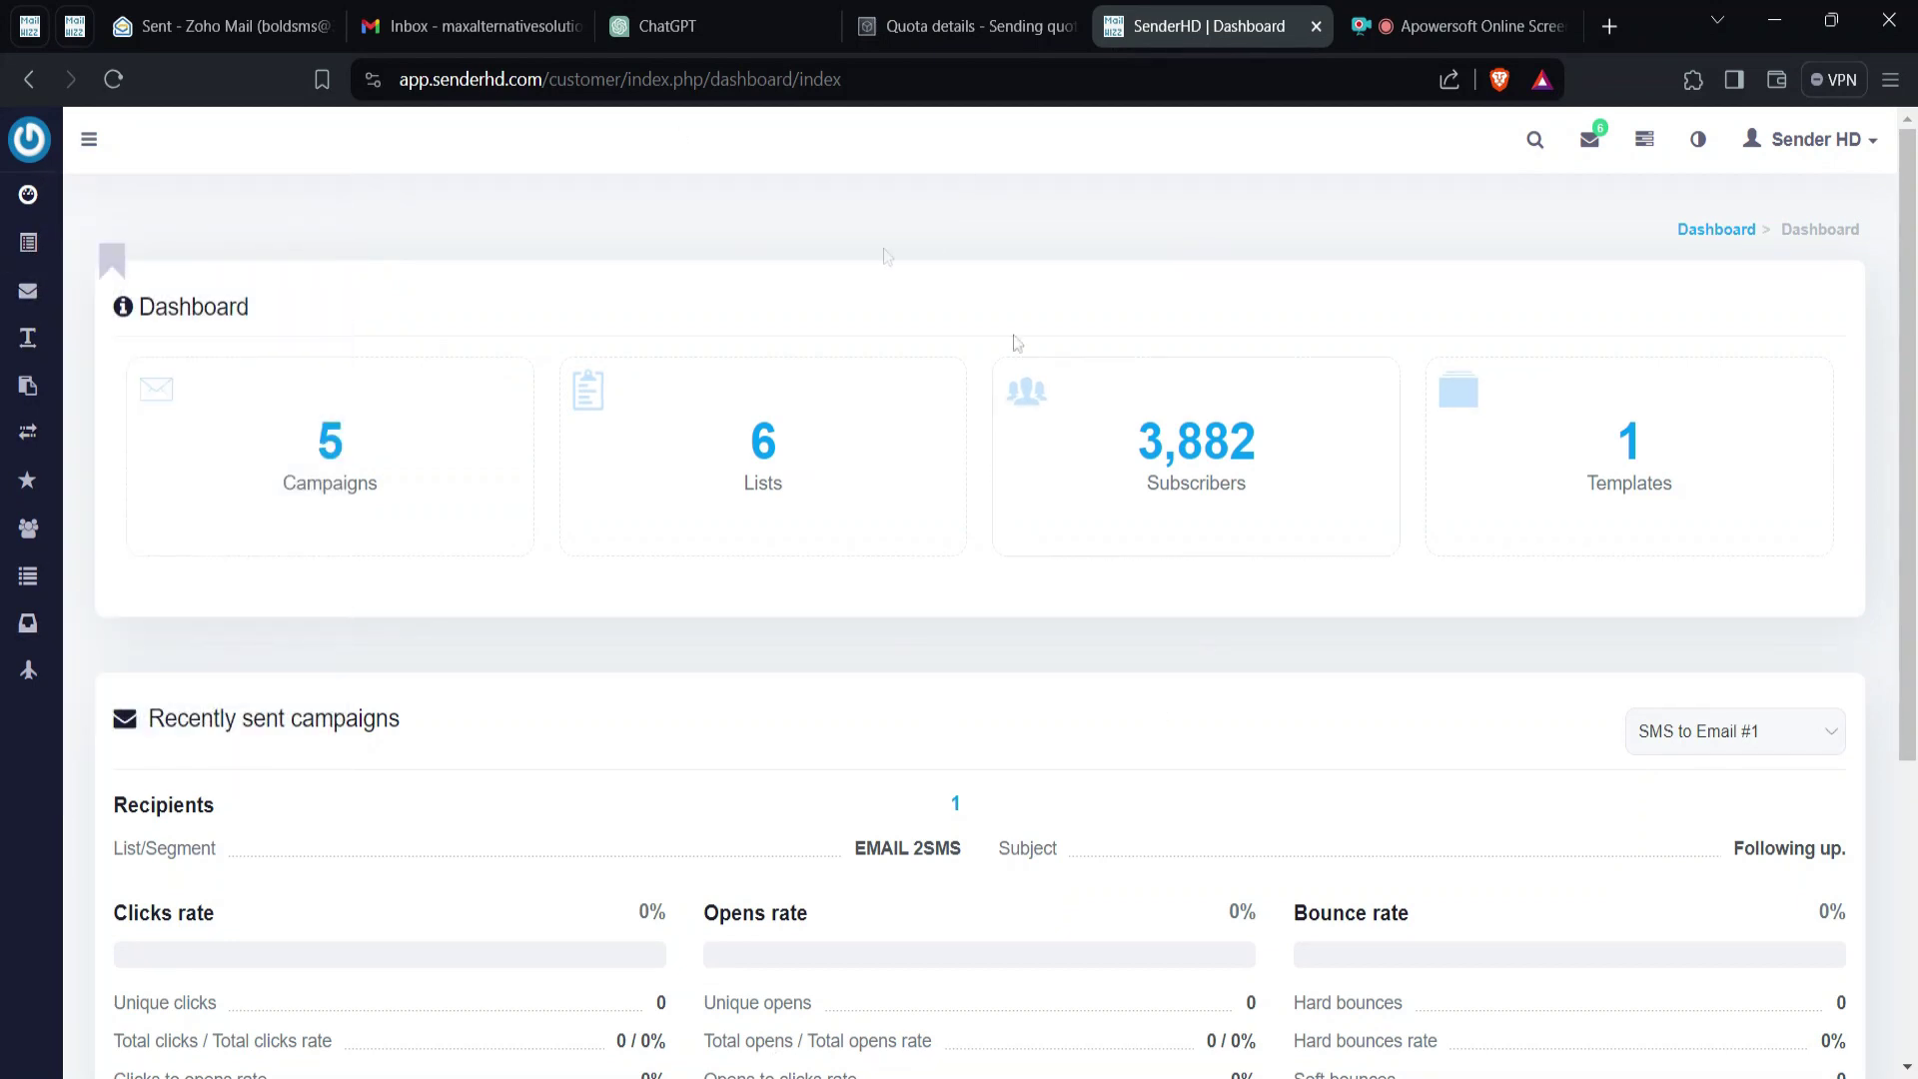
scroll(749, 411, "down", 5)
scroll(761, 419, "up", 5)
Step: Create a regular campaign named Test65 with the EMAIL 2SMS list and save its details
mouse_move(4, 354)
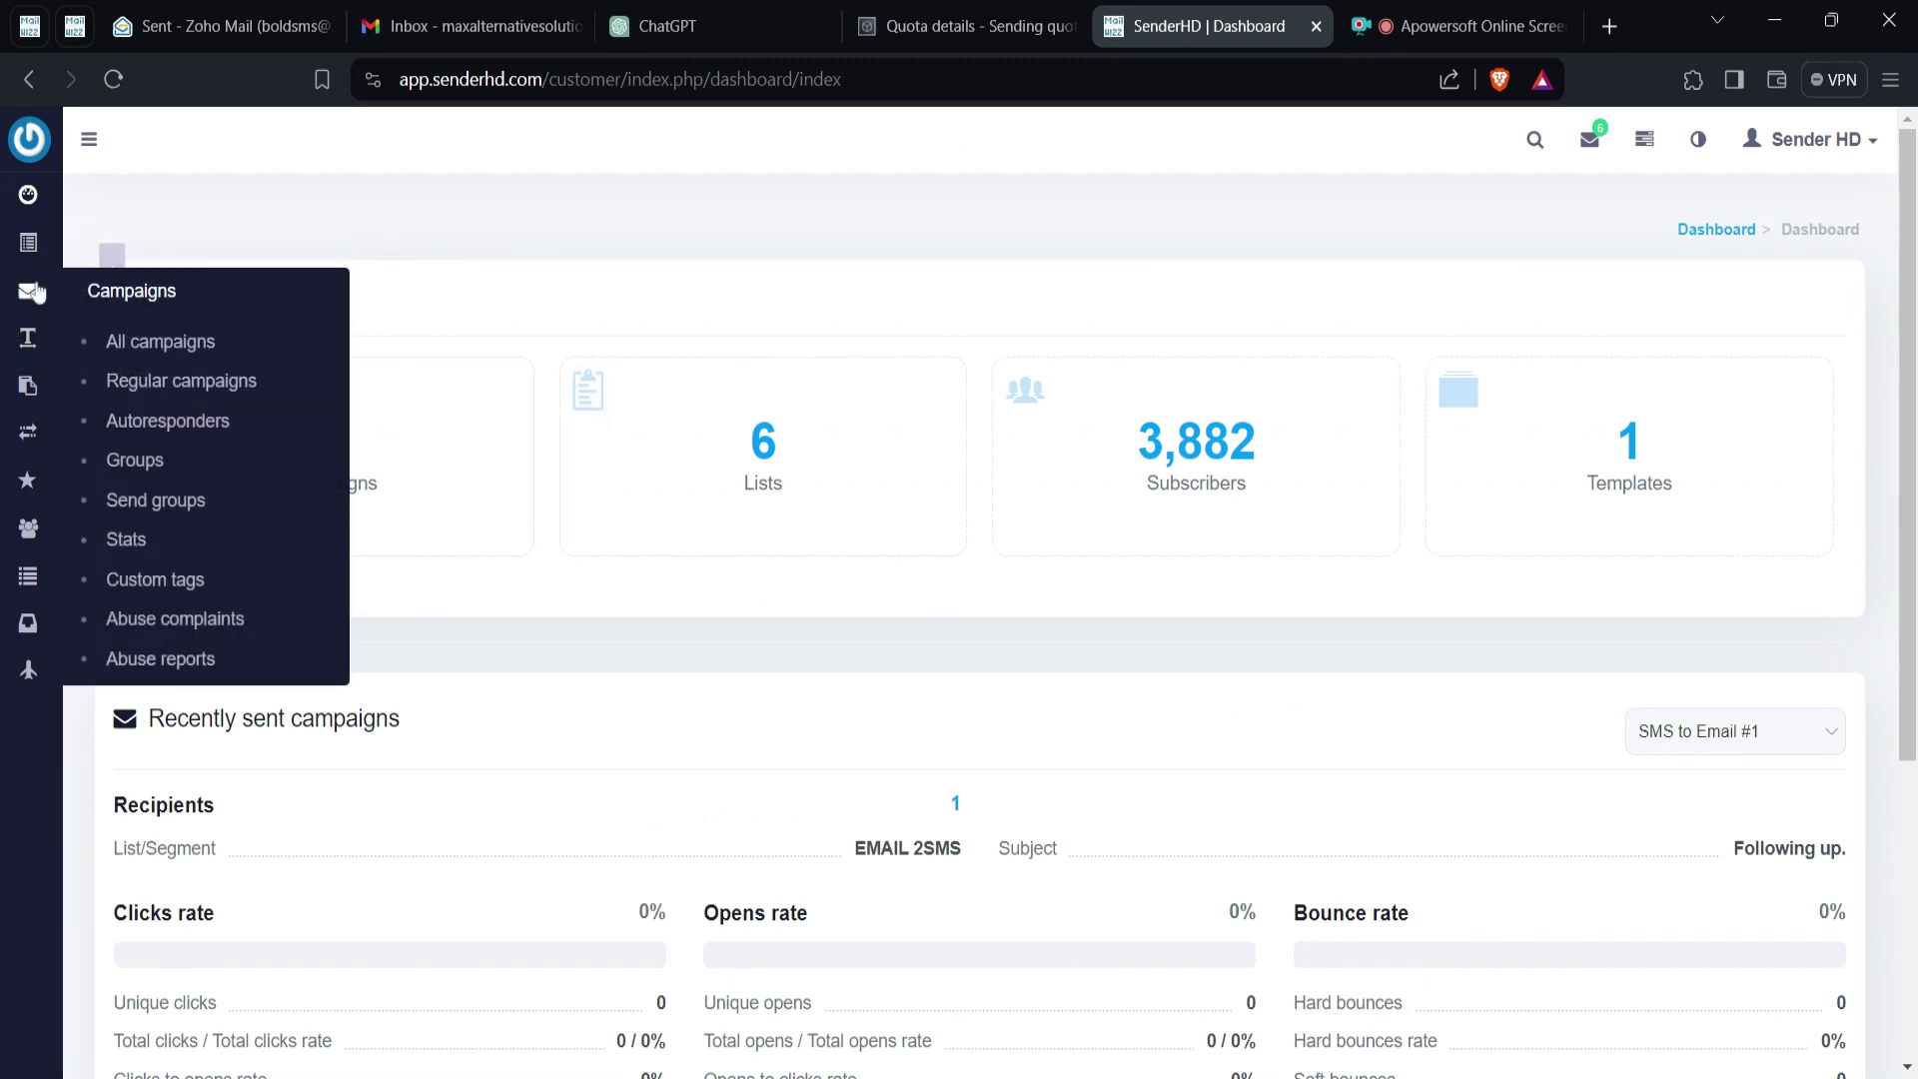
left_click(185, 383)
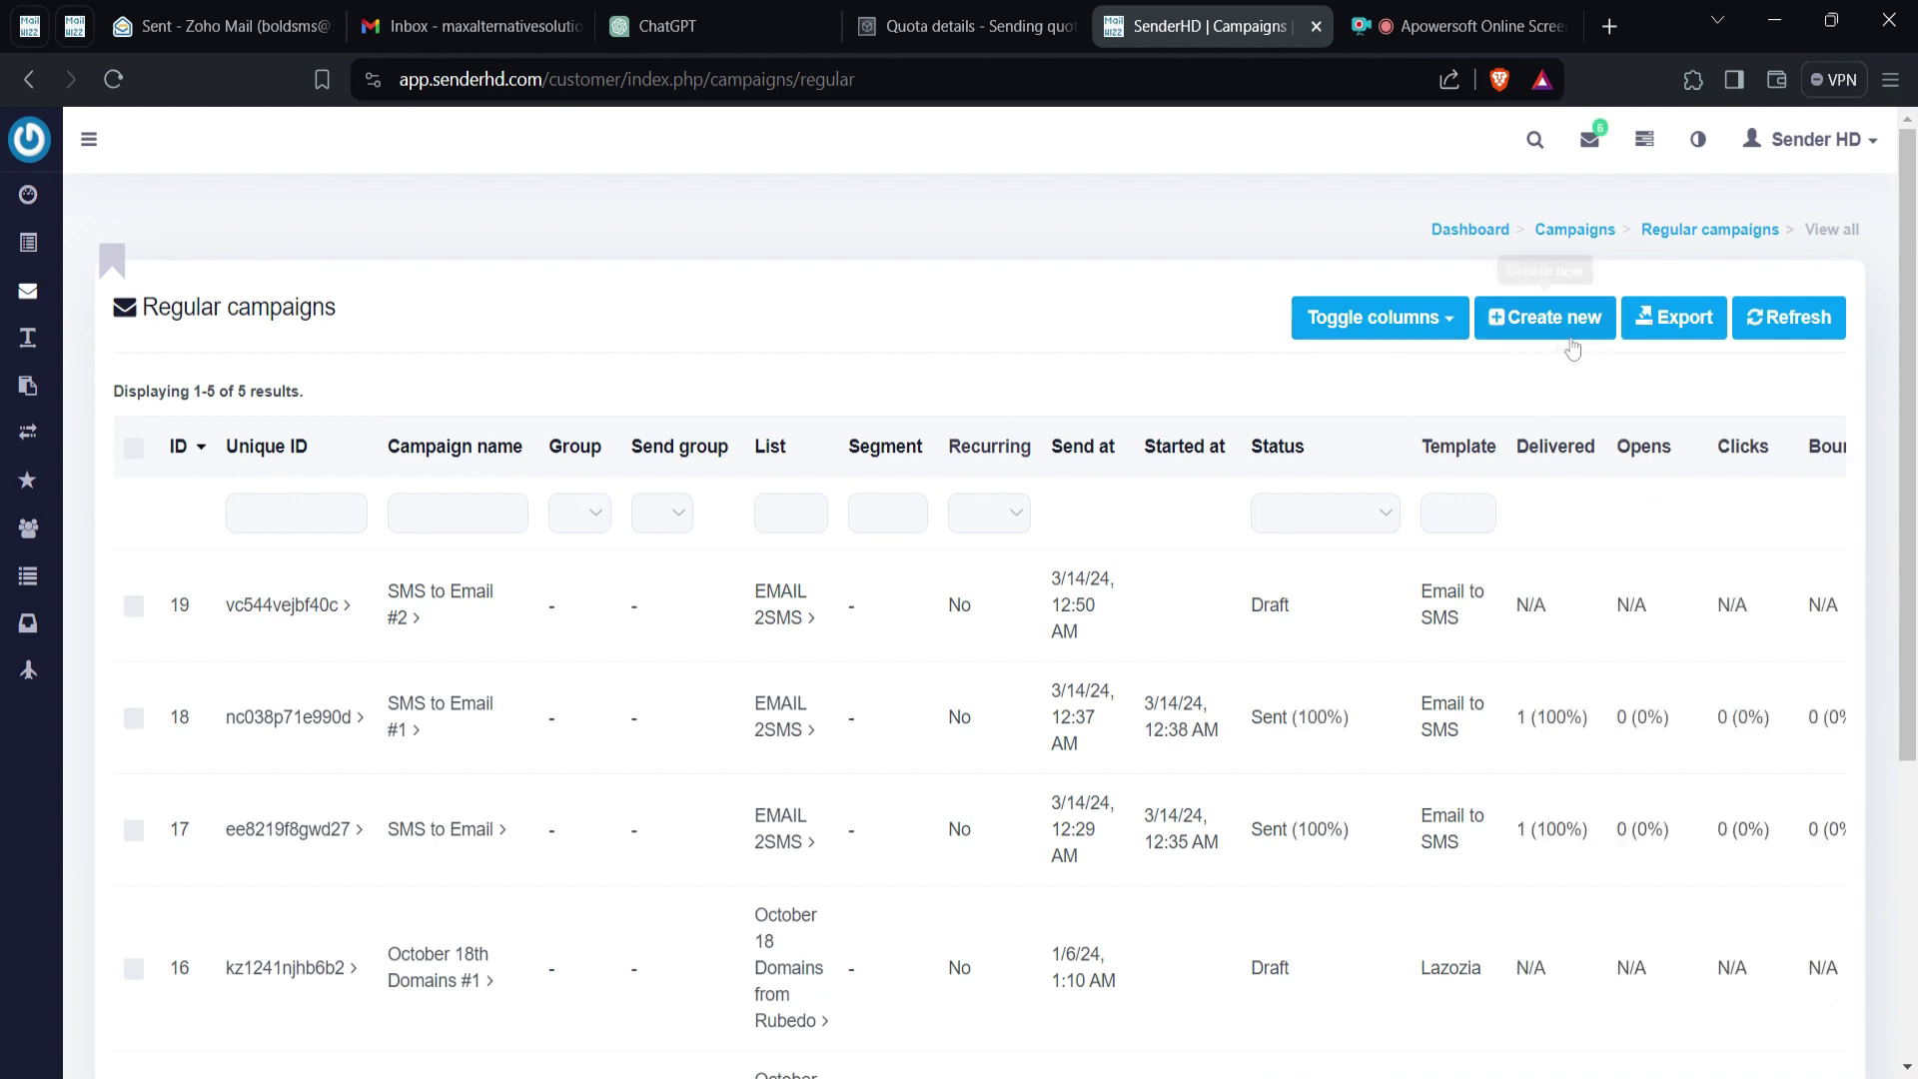
left_click(1577, 336)
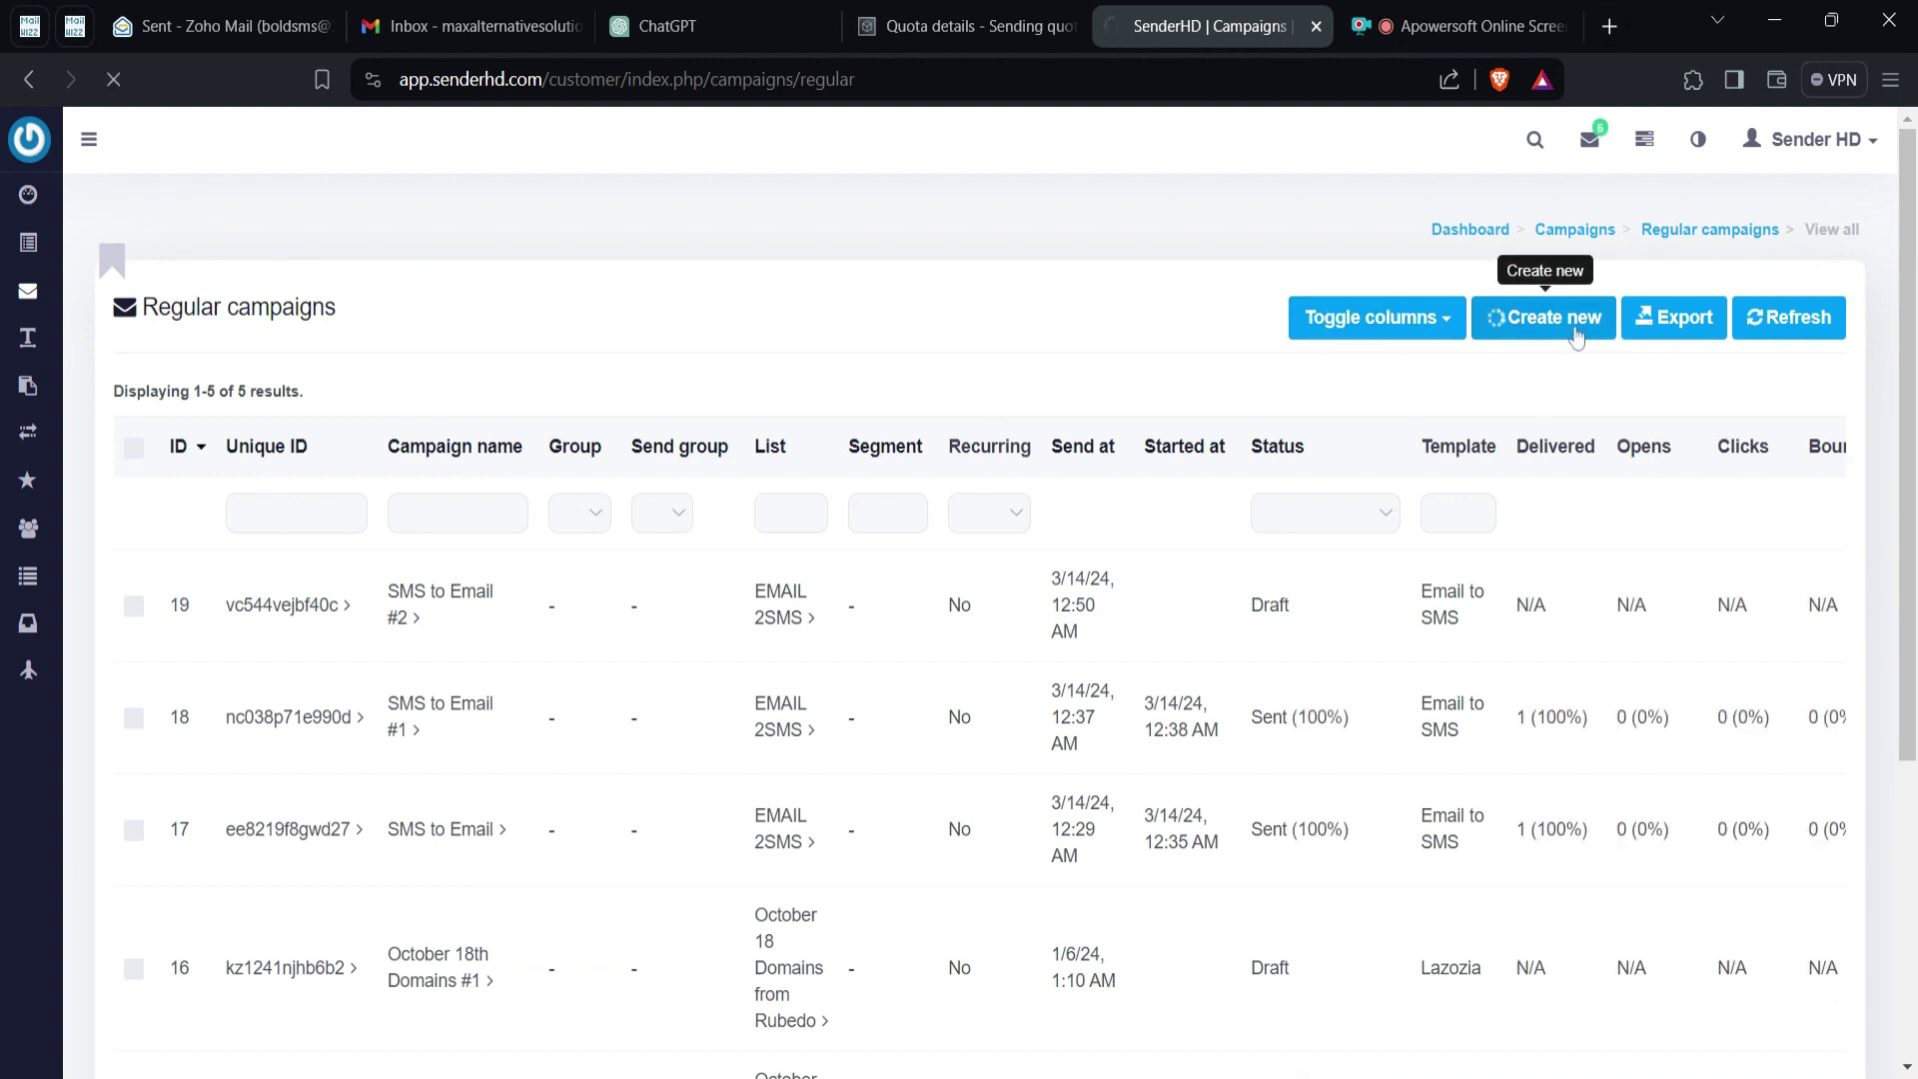
left_click(405, 419)
type("Test65")
left_click(315, 534)
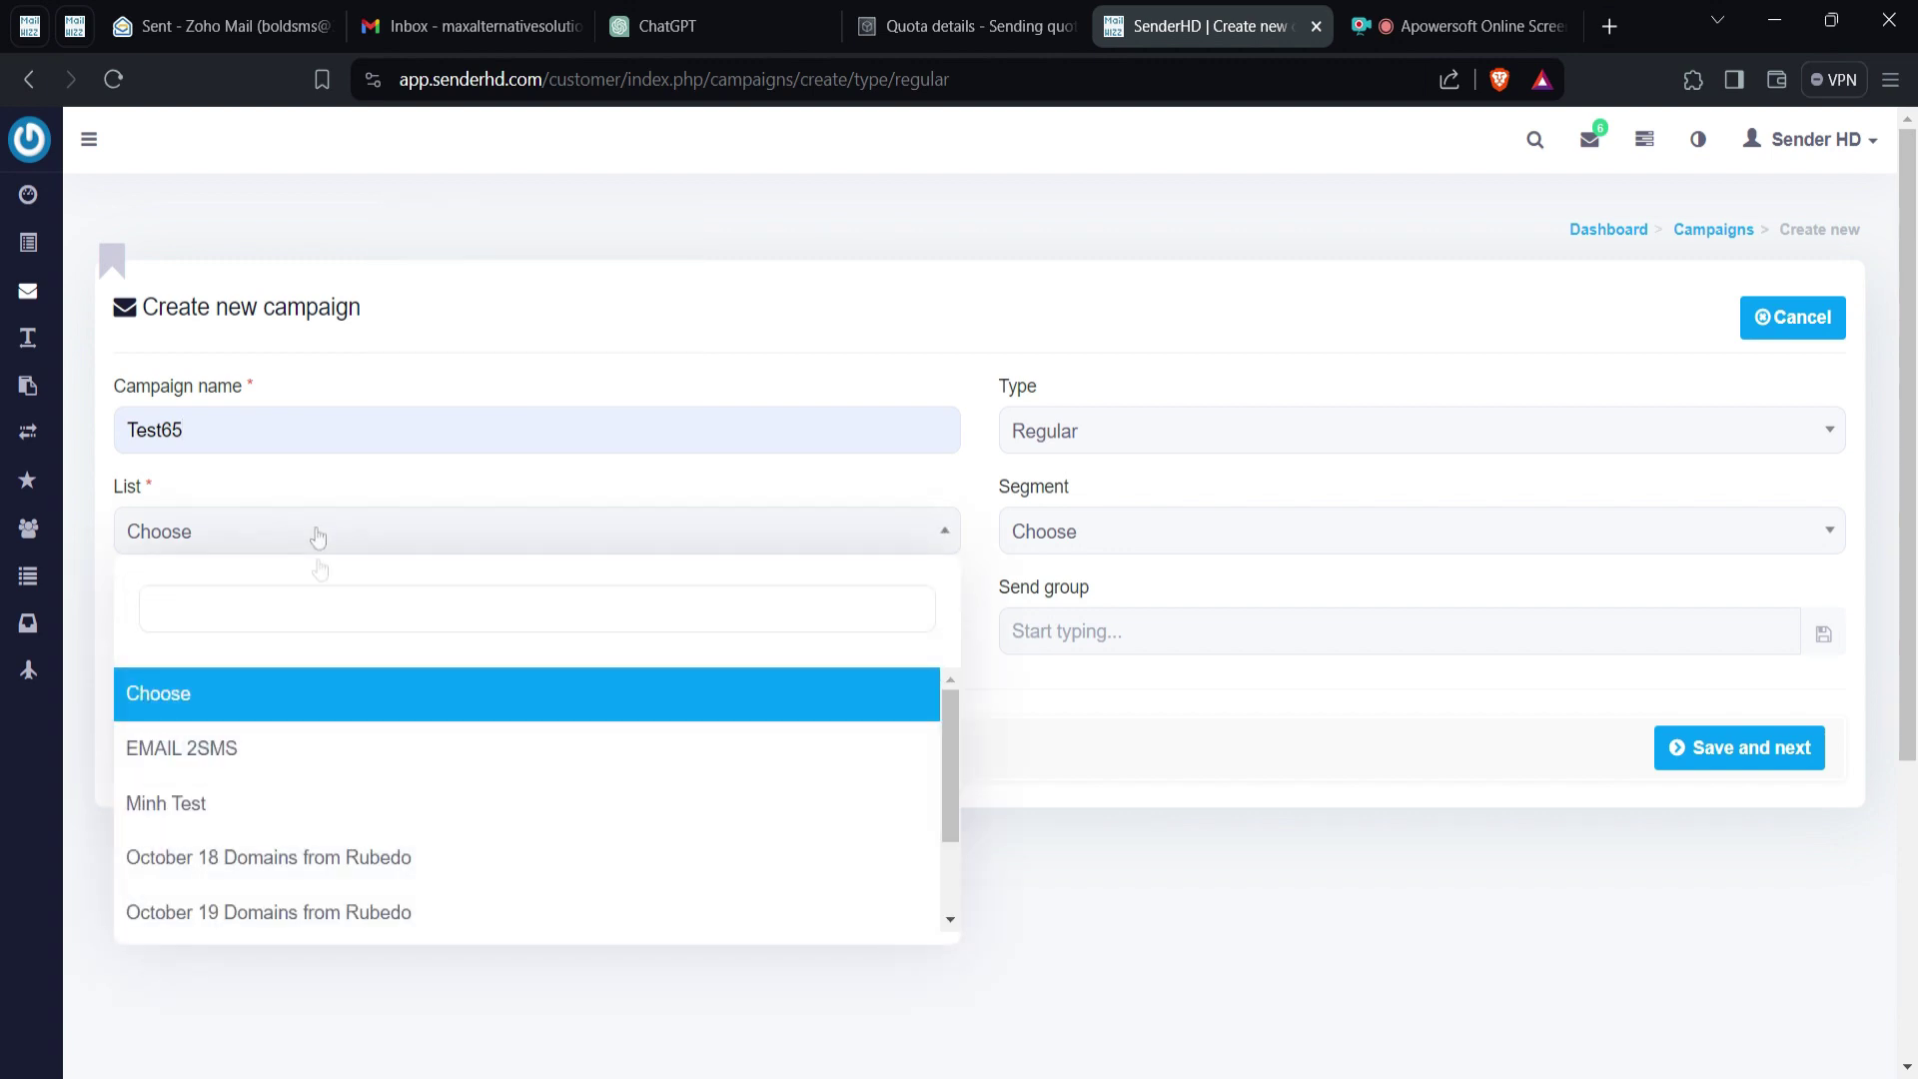
left_click(294, 749)
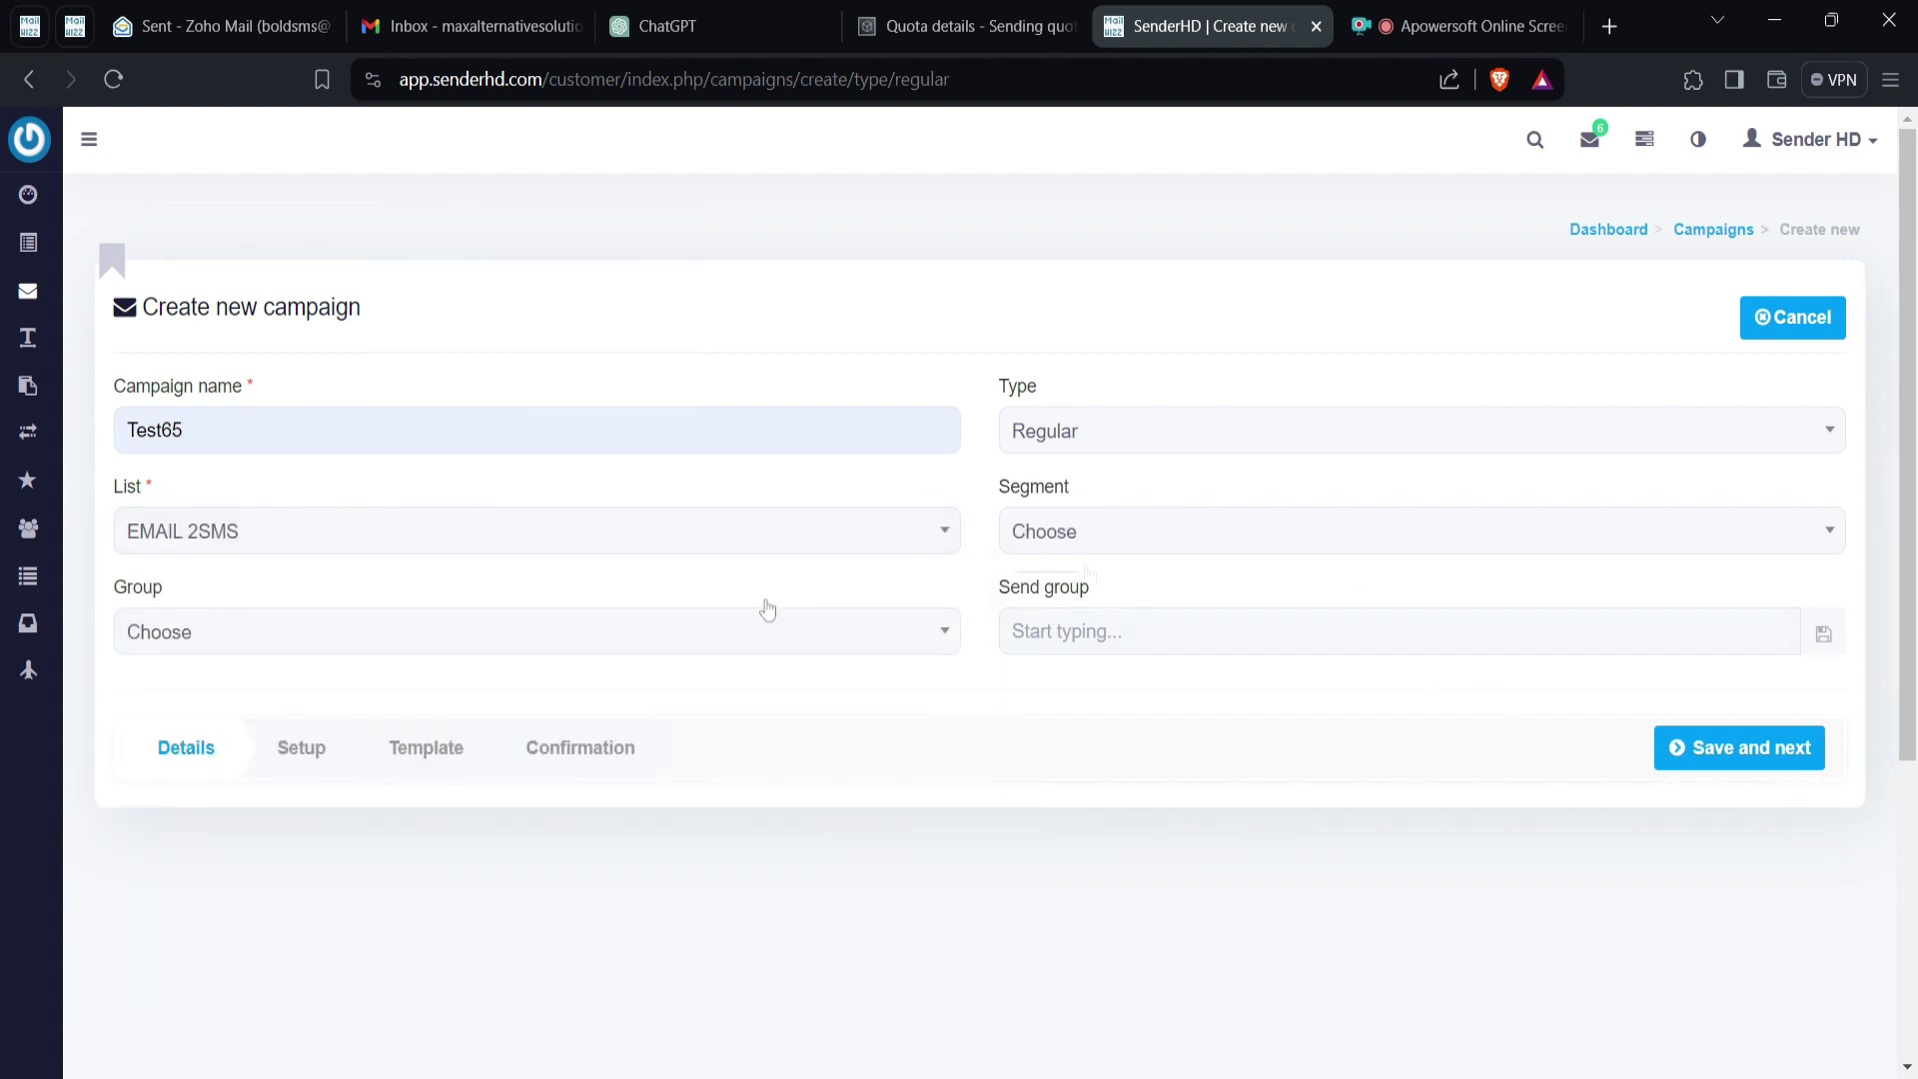
left_click(1757, 752)
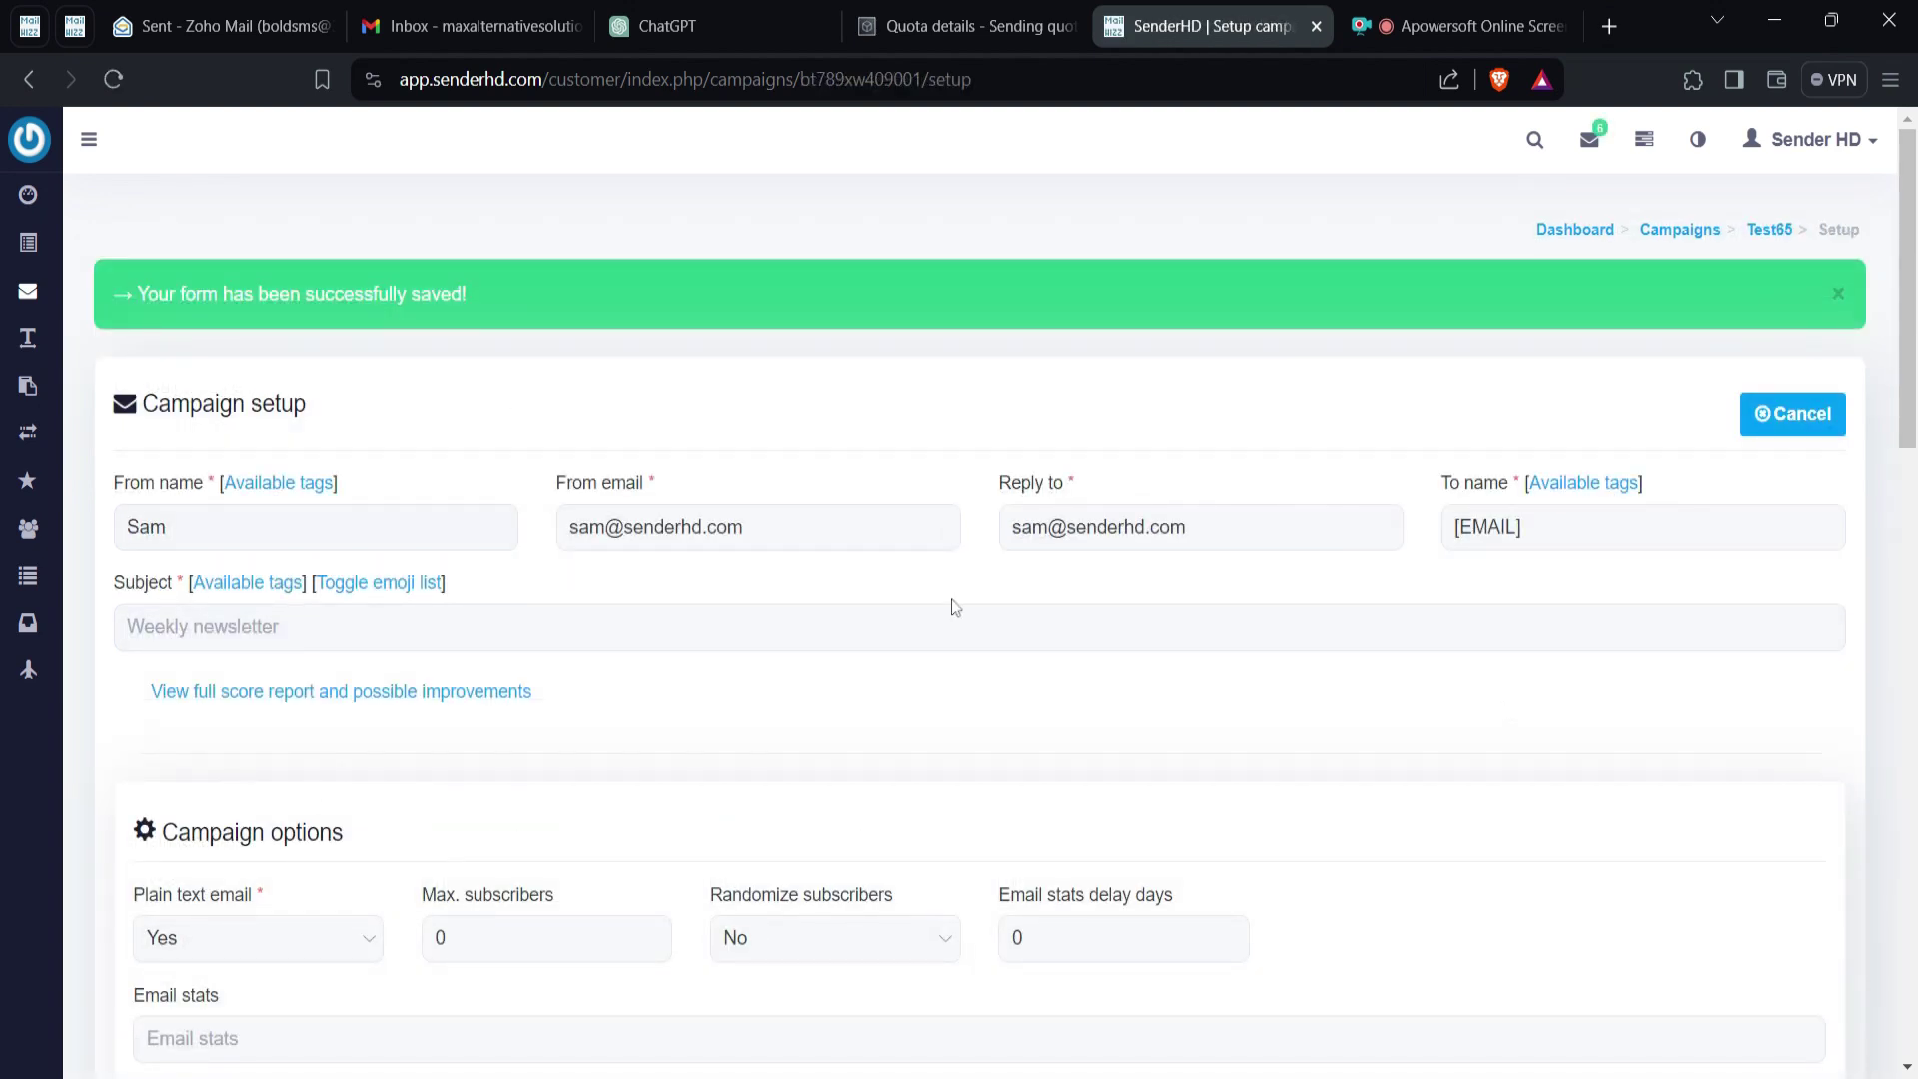
Step: Set the campaign subject to "[RANDOM_CONTENT:How about this?|Is this what you wanted?|Ready for this?]" and save the setup
scroll(1122, 430, "down", 3)
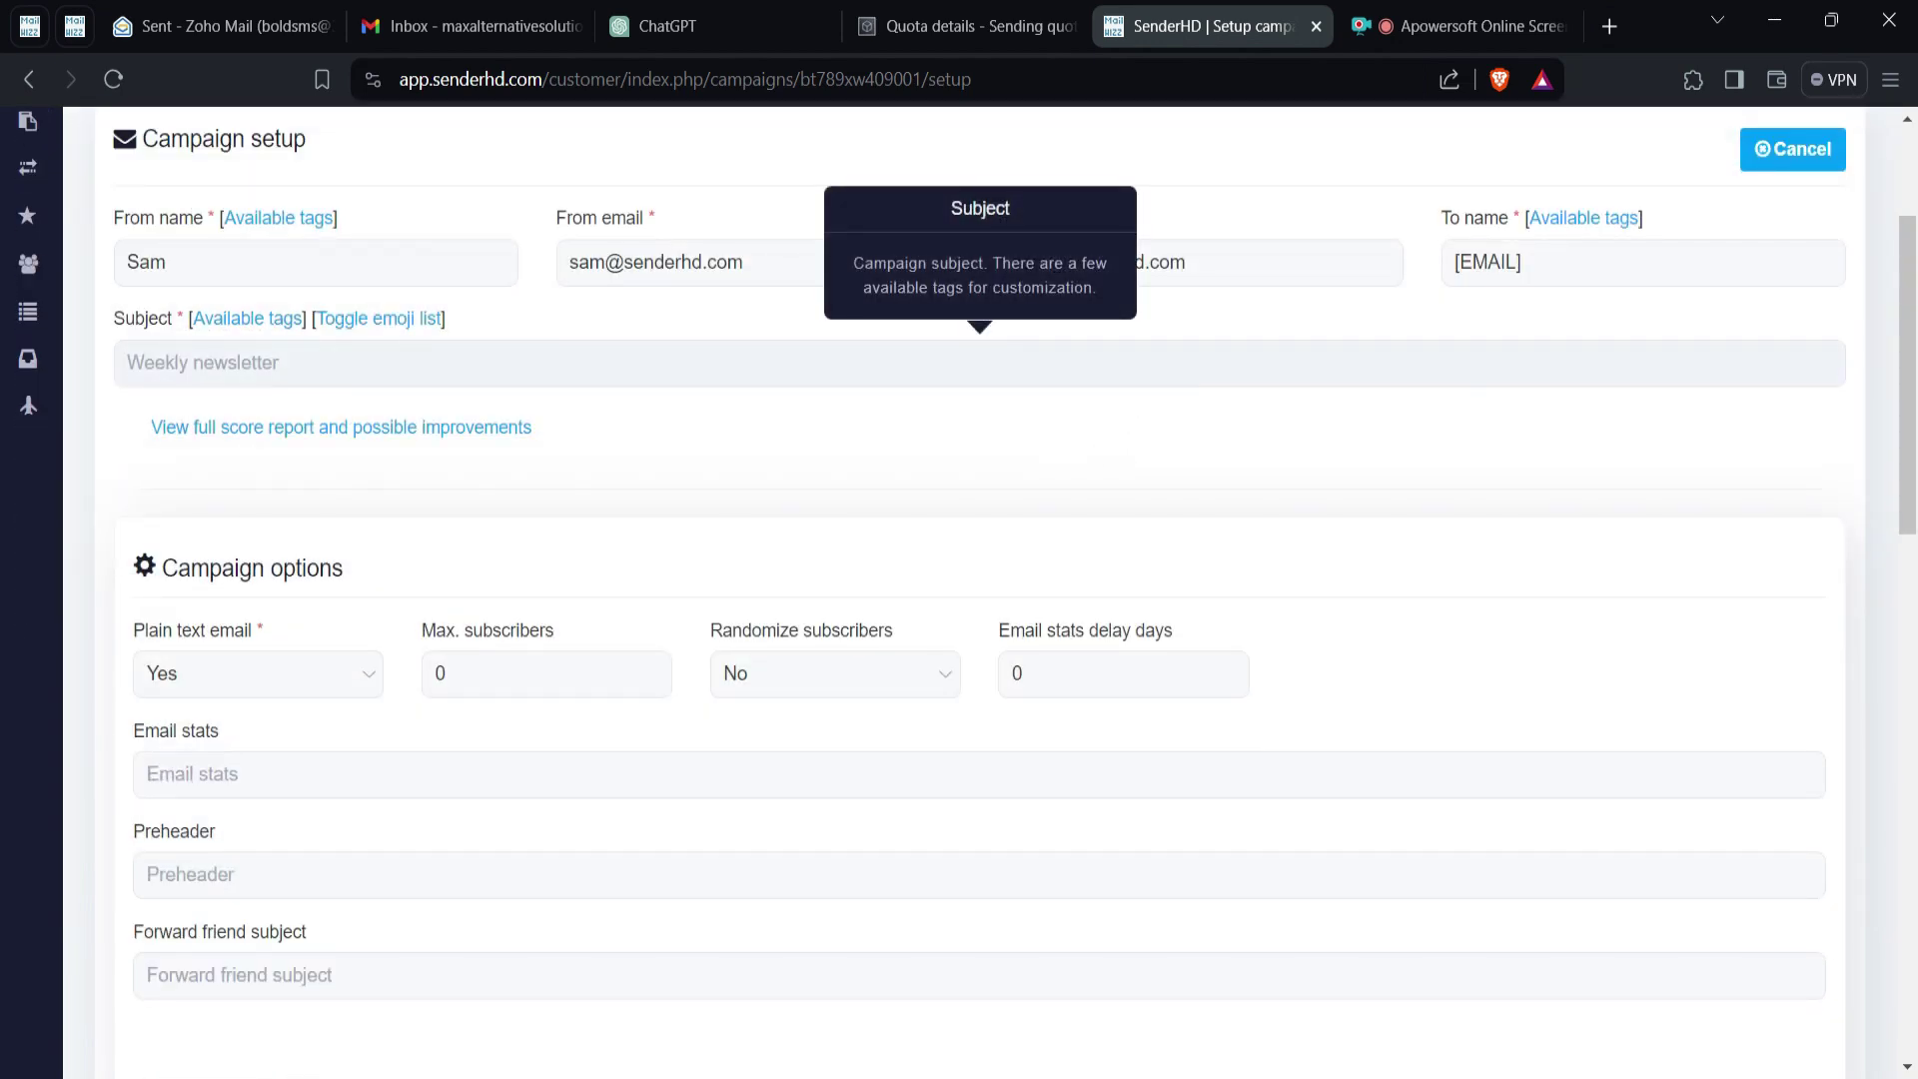
type("[RANDOM_CONTENT:How about this?|Is this what you wanted?|Ready for this?]")
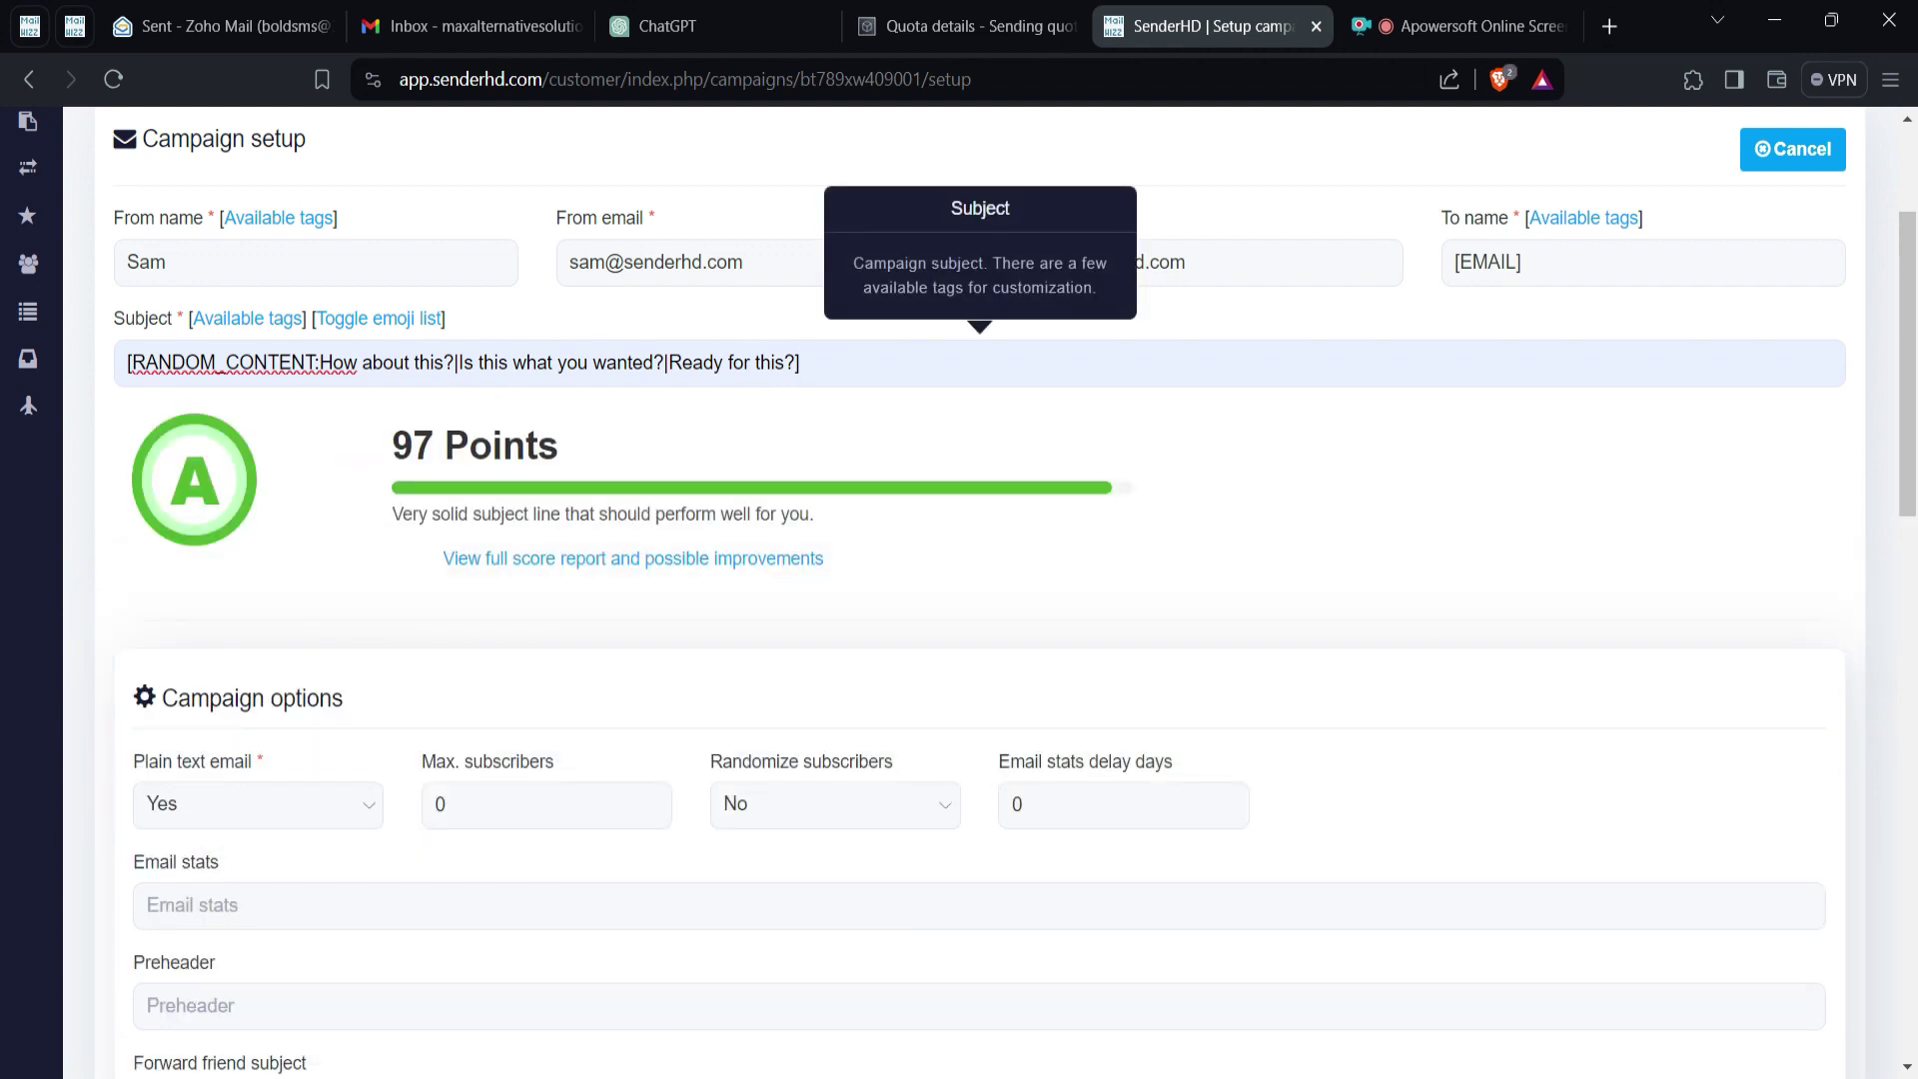
left_click_drag(430, 362, 362, 363)
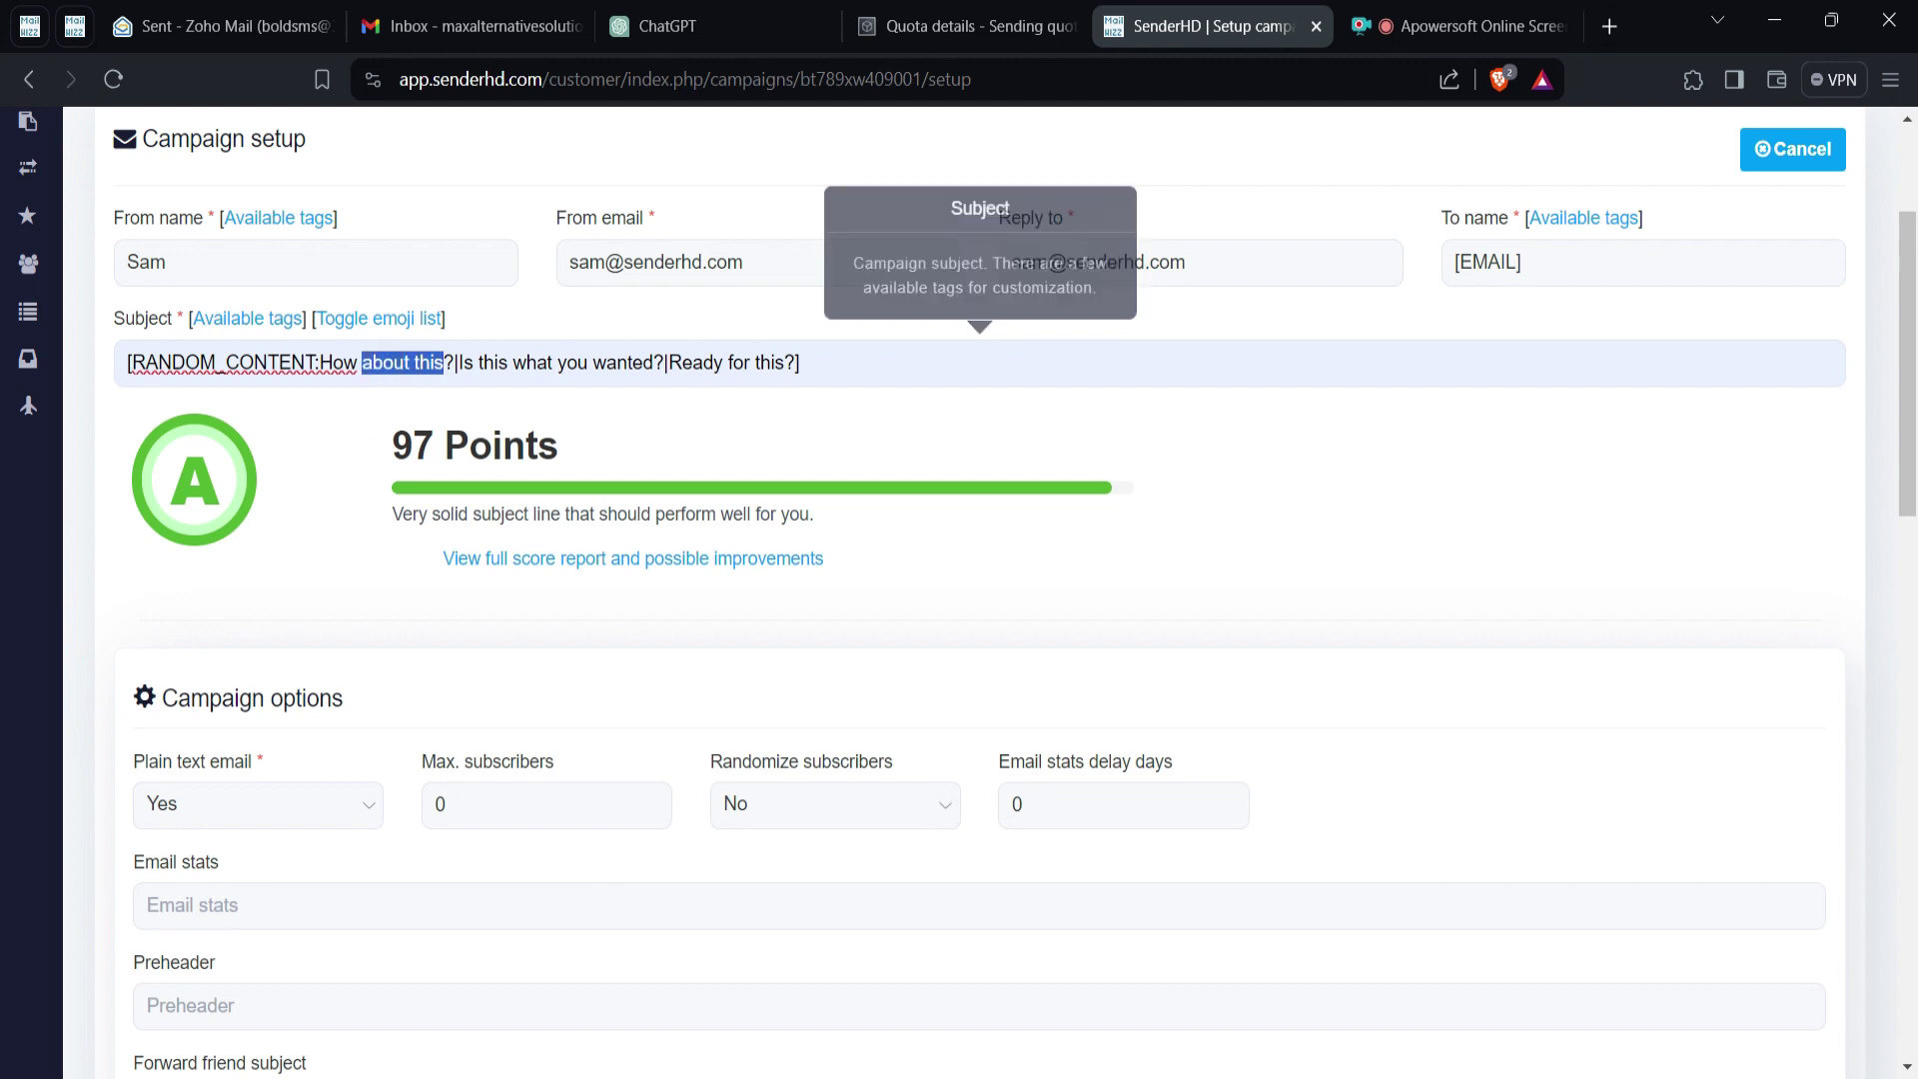
left_click_drag(606, 363, 512, 362)
left_click_drag(798, 362, 722, 363)
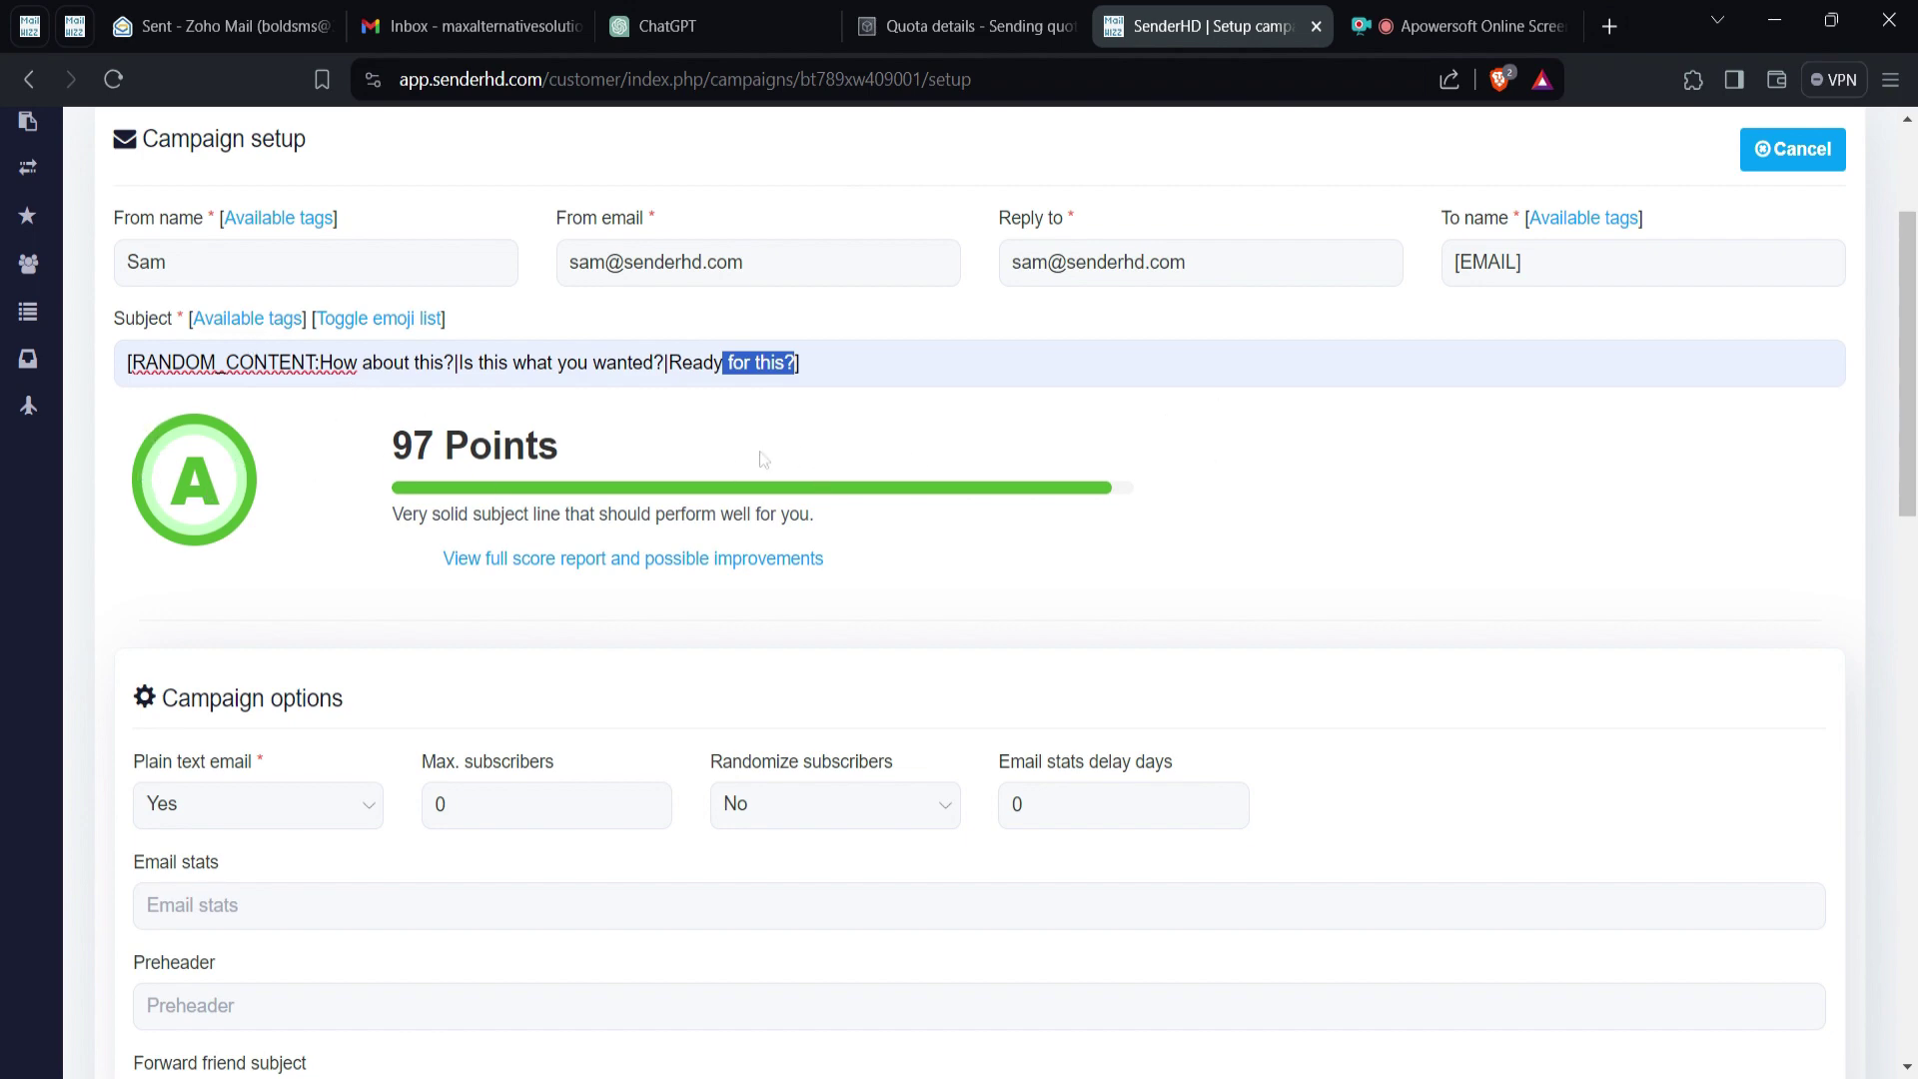
scroll(1127, 610, "down", 15)
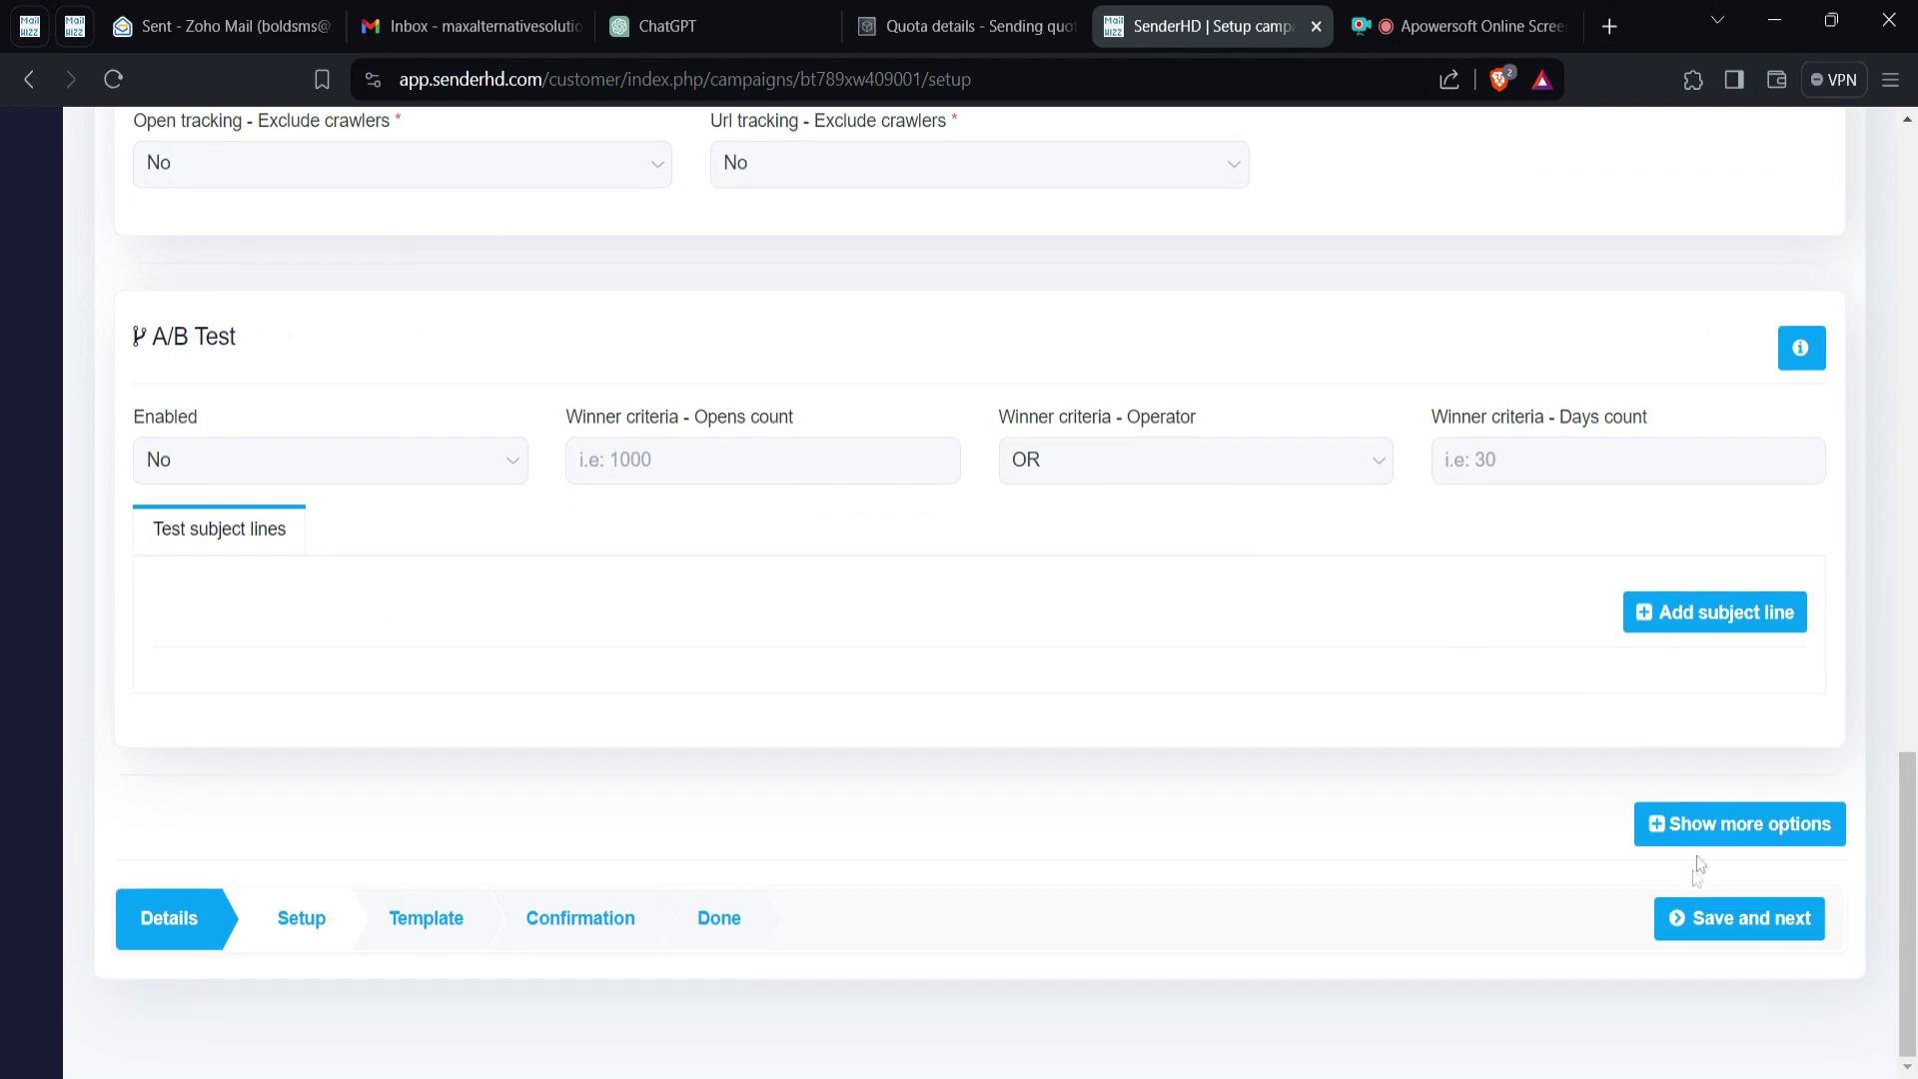
left_click(1772, 933)
scroll(1417, 751, "up", 10)
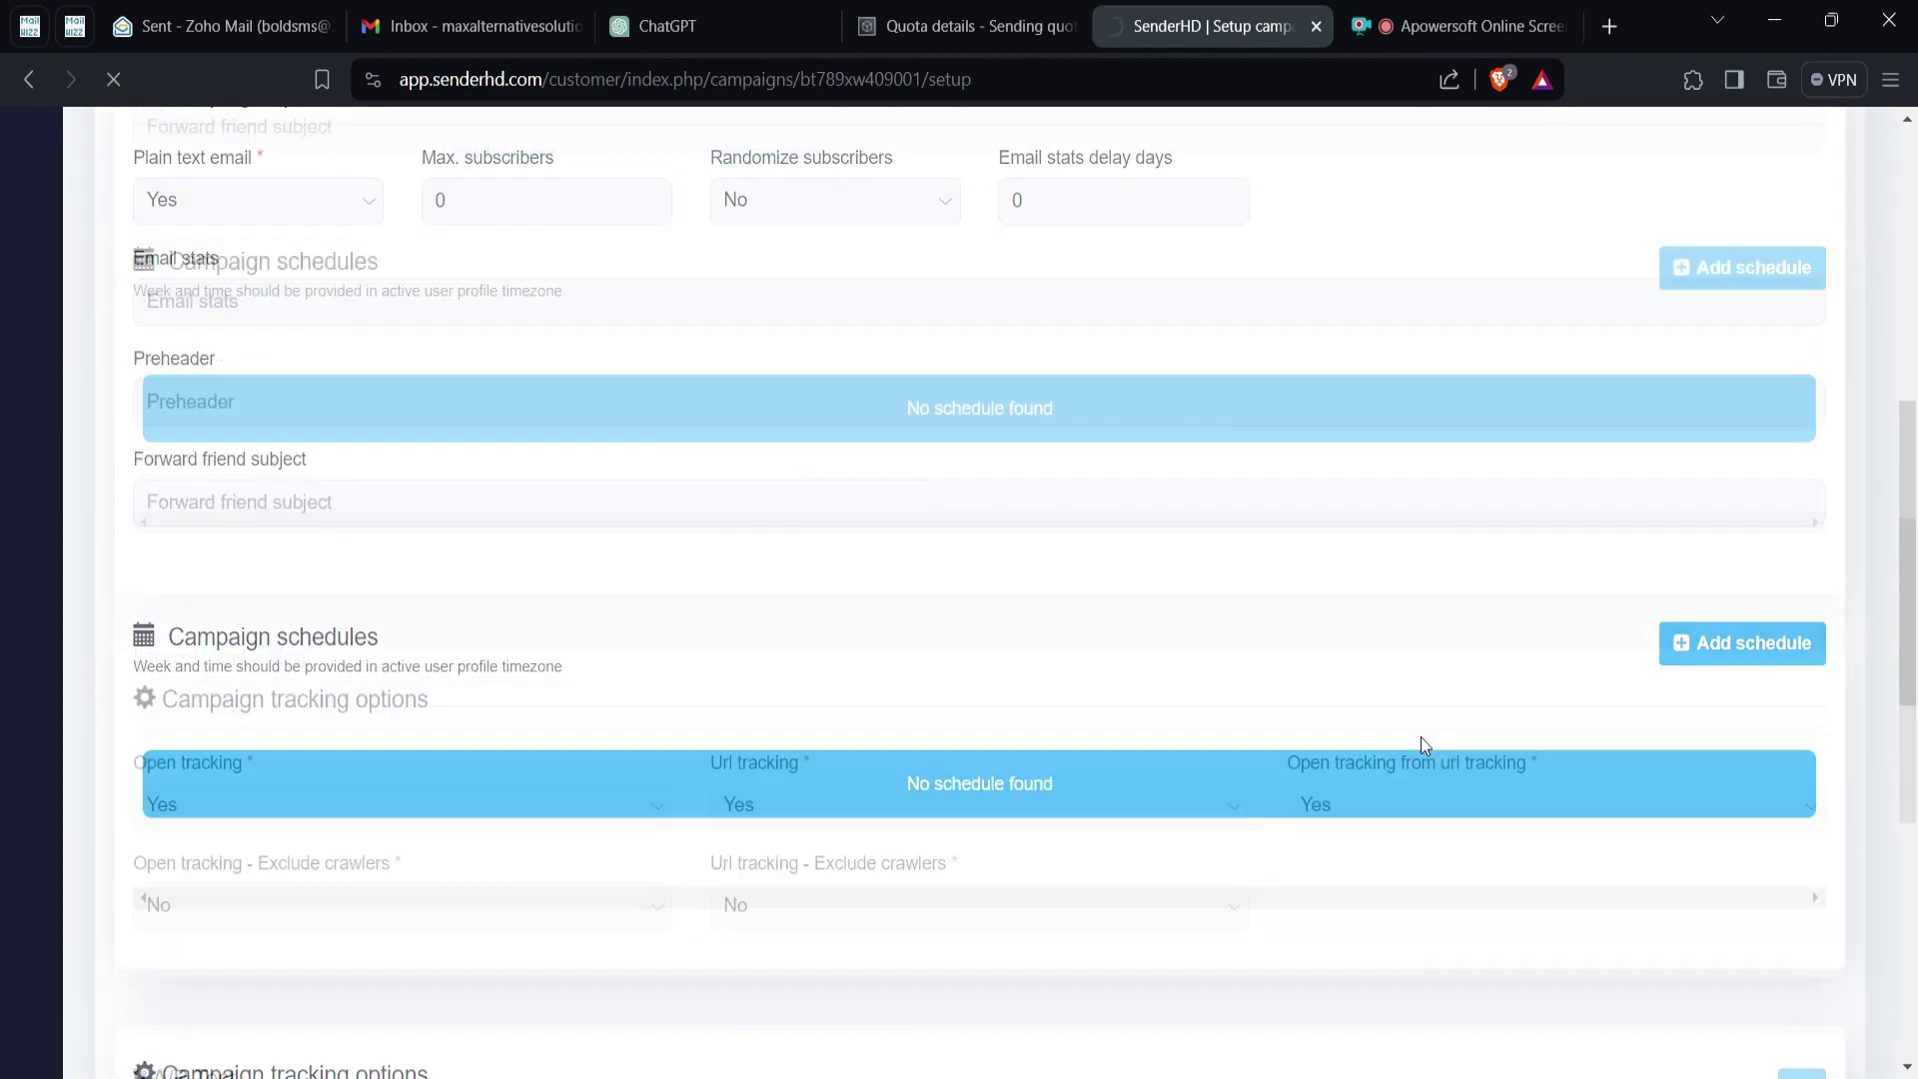
scroll(1424, 745, "down", 10)
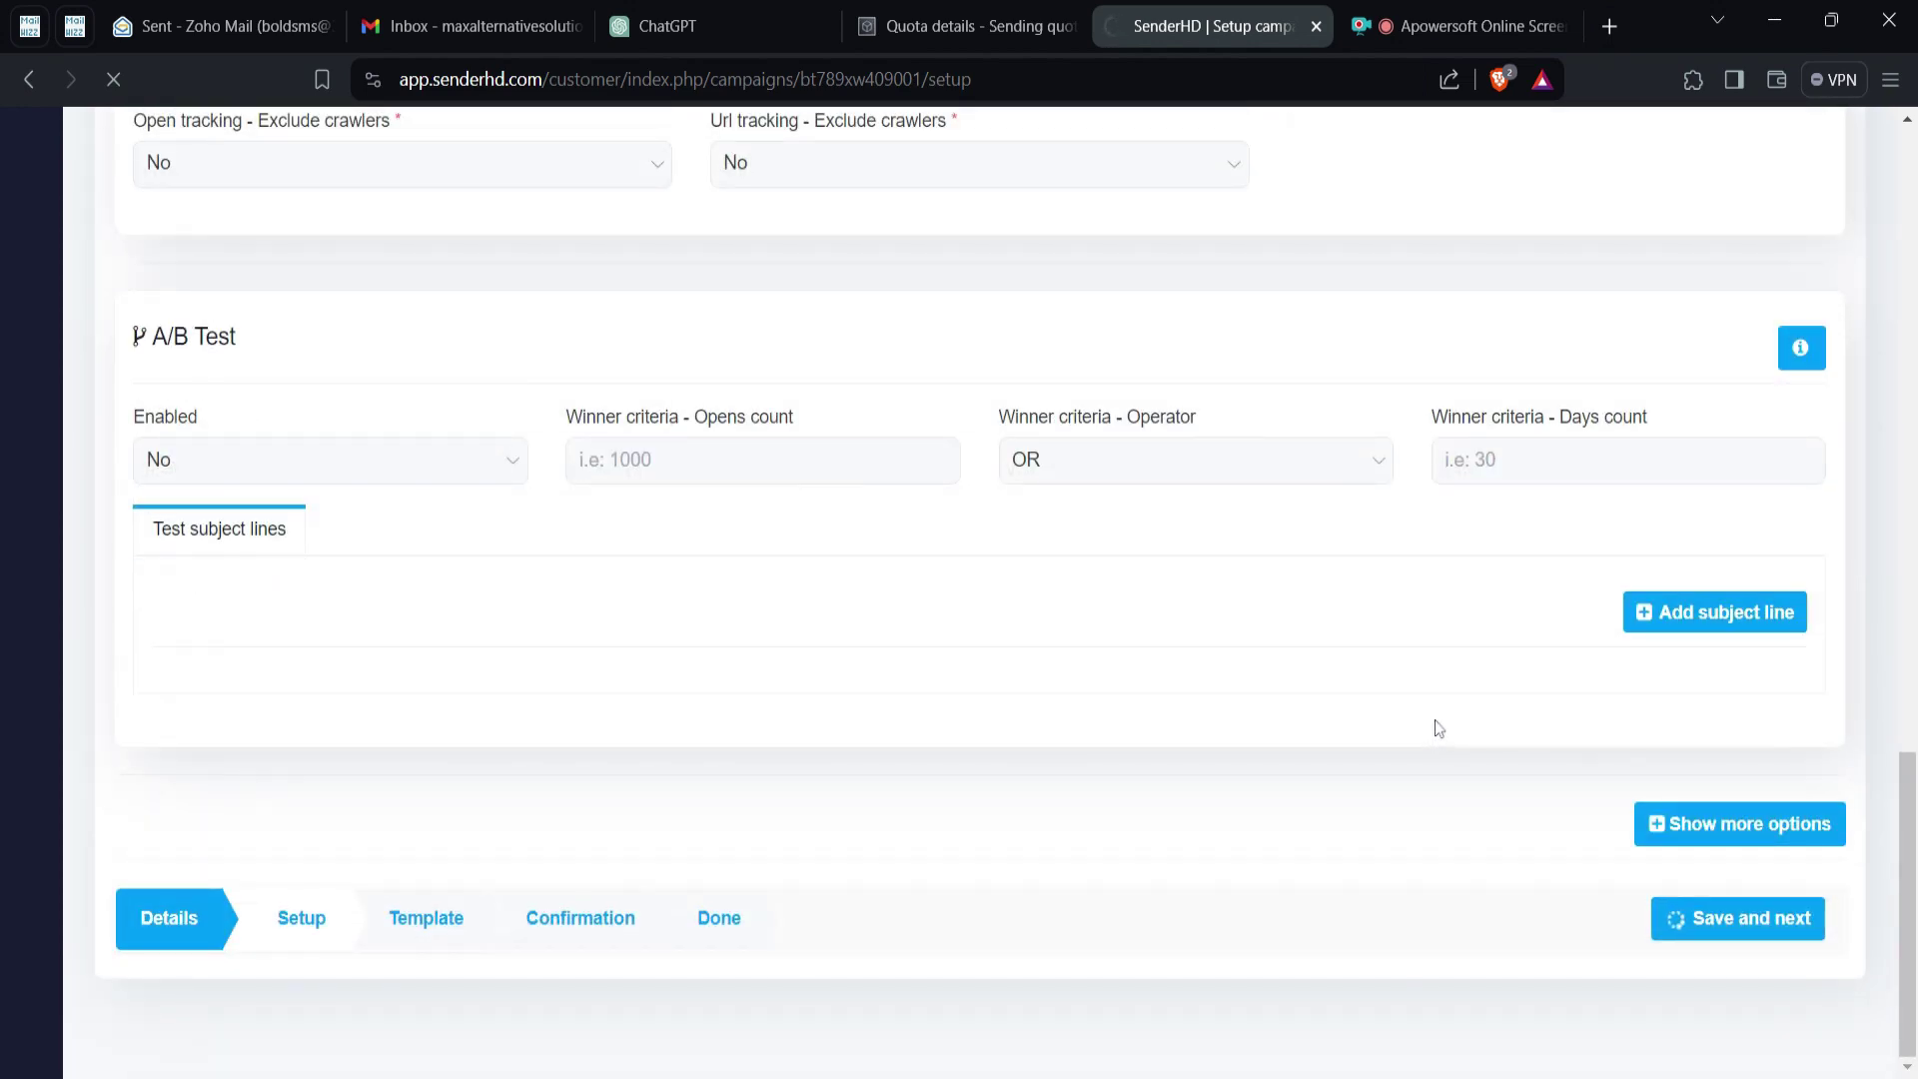
Step: Apply the existing Email to SMS template to the Test65 campaign and save the template stage
scroll(1216, 749, "down", 4)
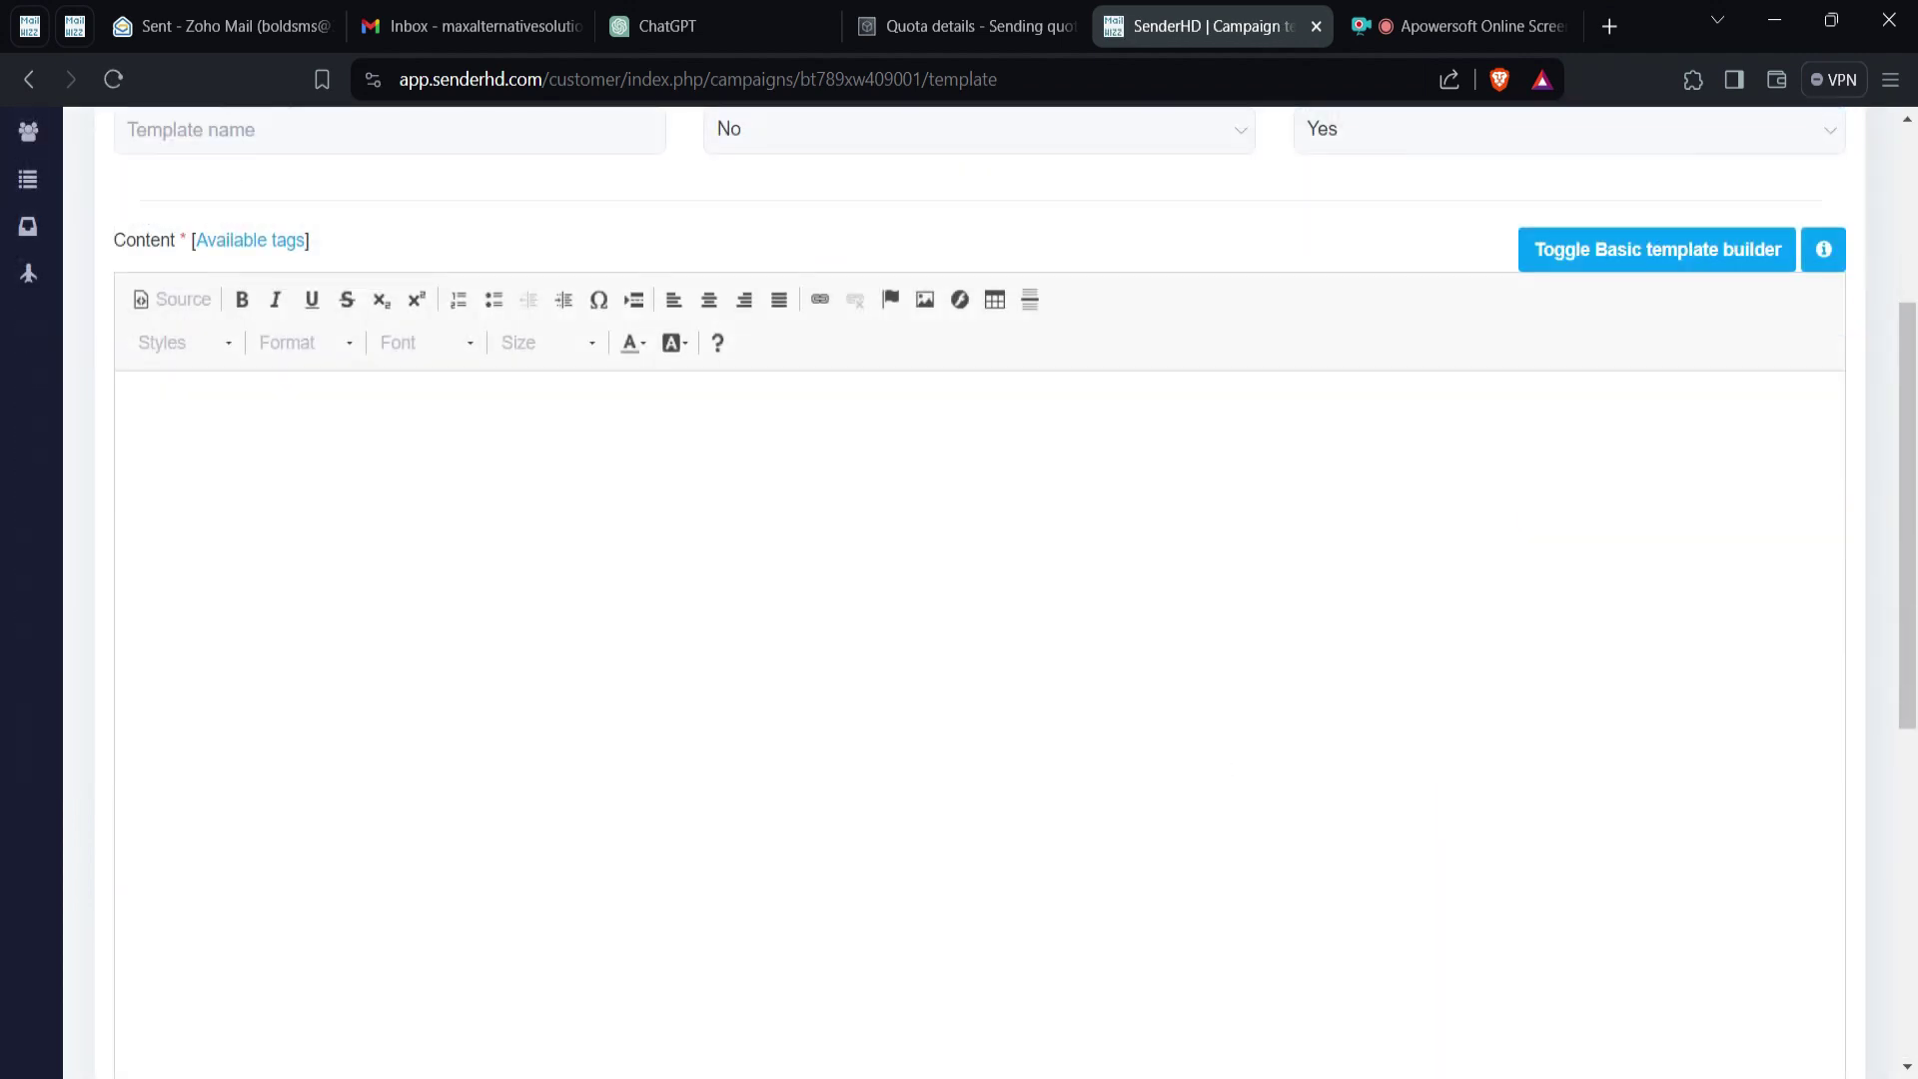
scroll(1668, 454, "up", 3)
left_click(1597, 299)
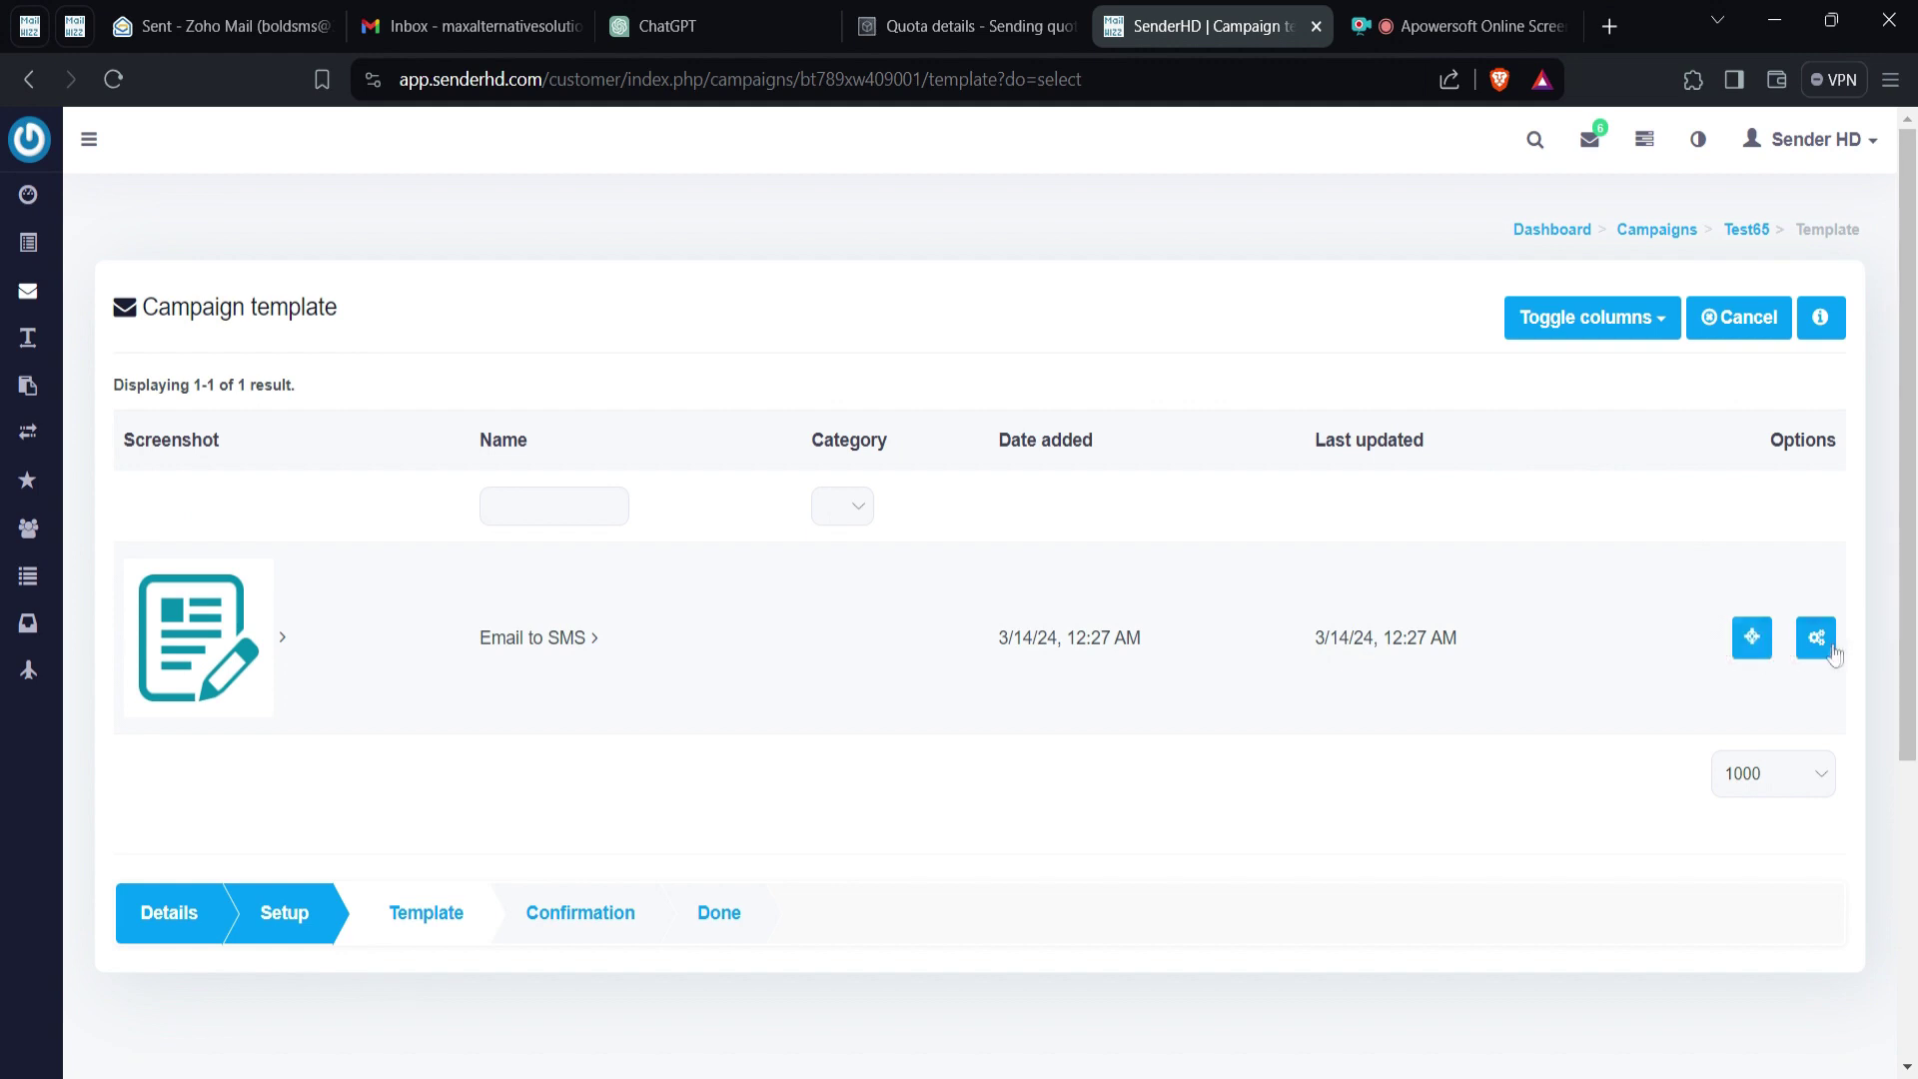
left_click(1751, 645)
scroll(959, 590, "down", 9)
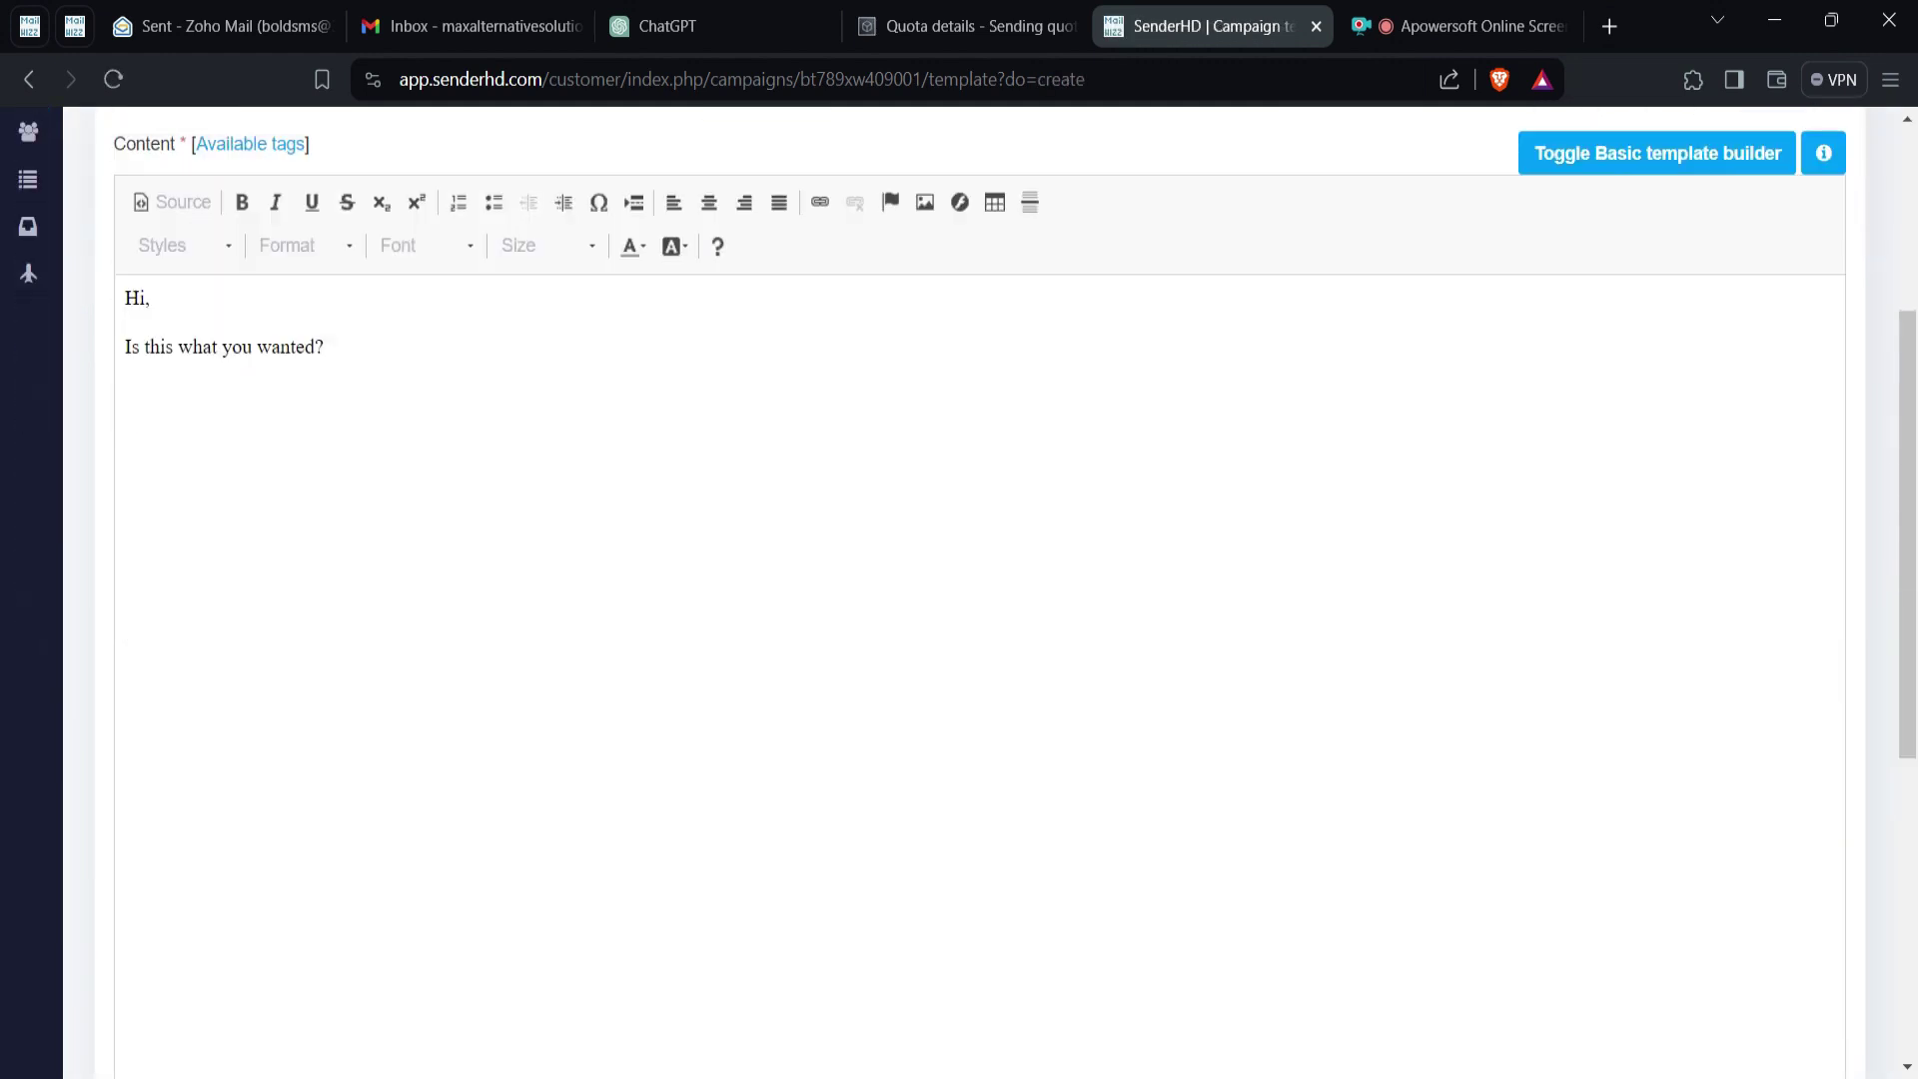
scroll(959, 590, "up", 5)
scroll(959, 589, "down", 5)
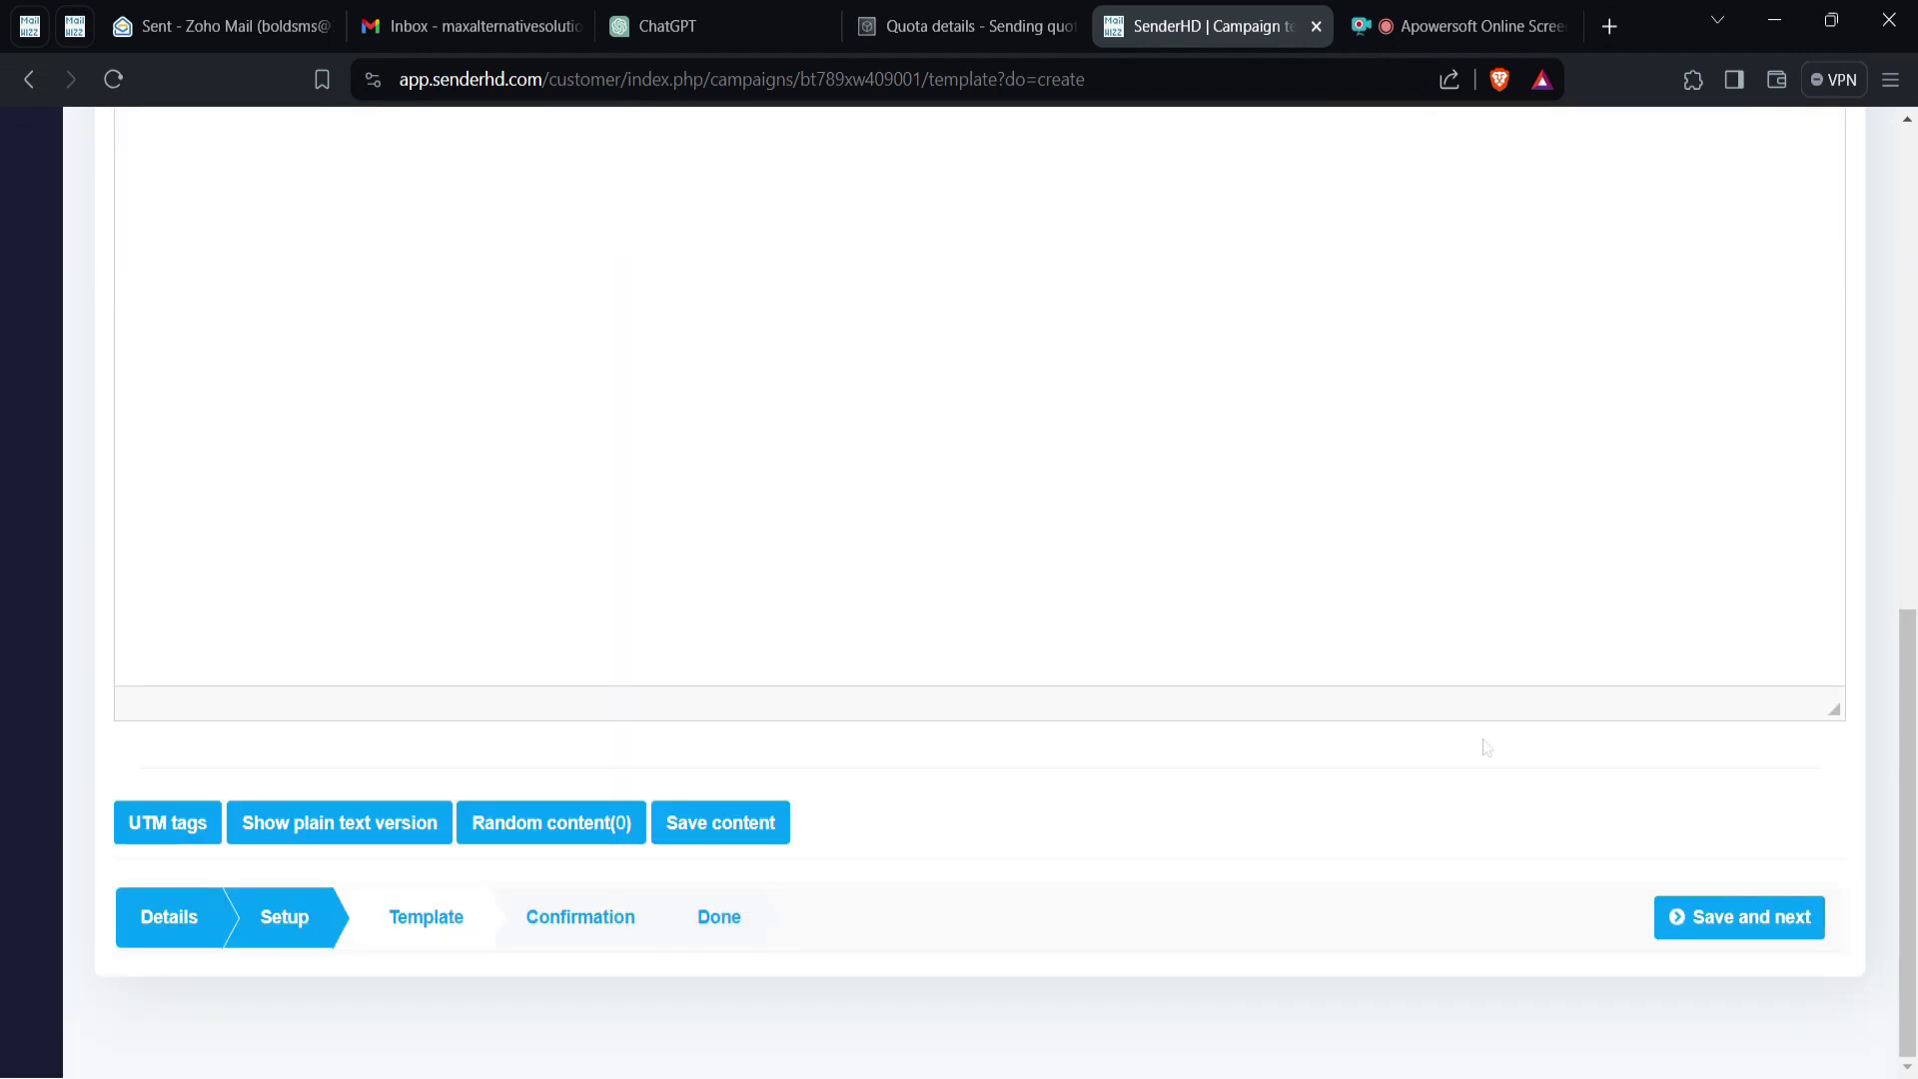
left_click(1791, 931)
Step: Review the Test65 campaign's confirmation summary and save the changes without scheduling, staying on the page
scroll(968, 604, "down", 5)
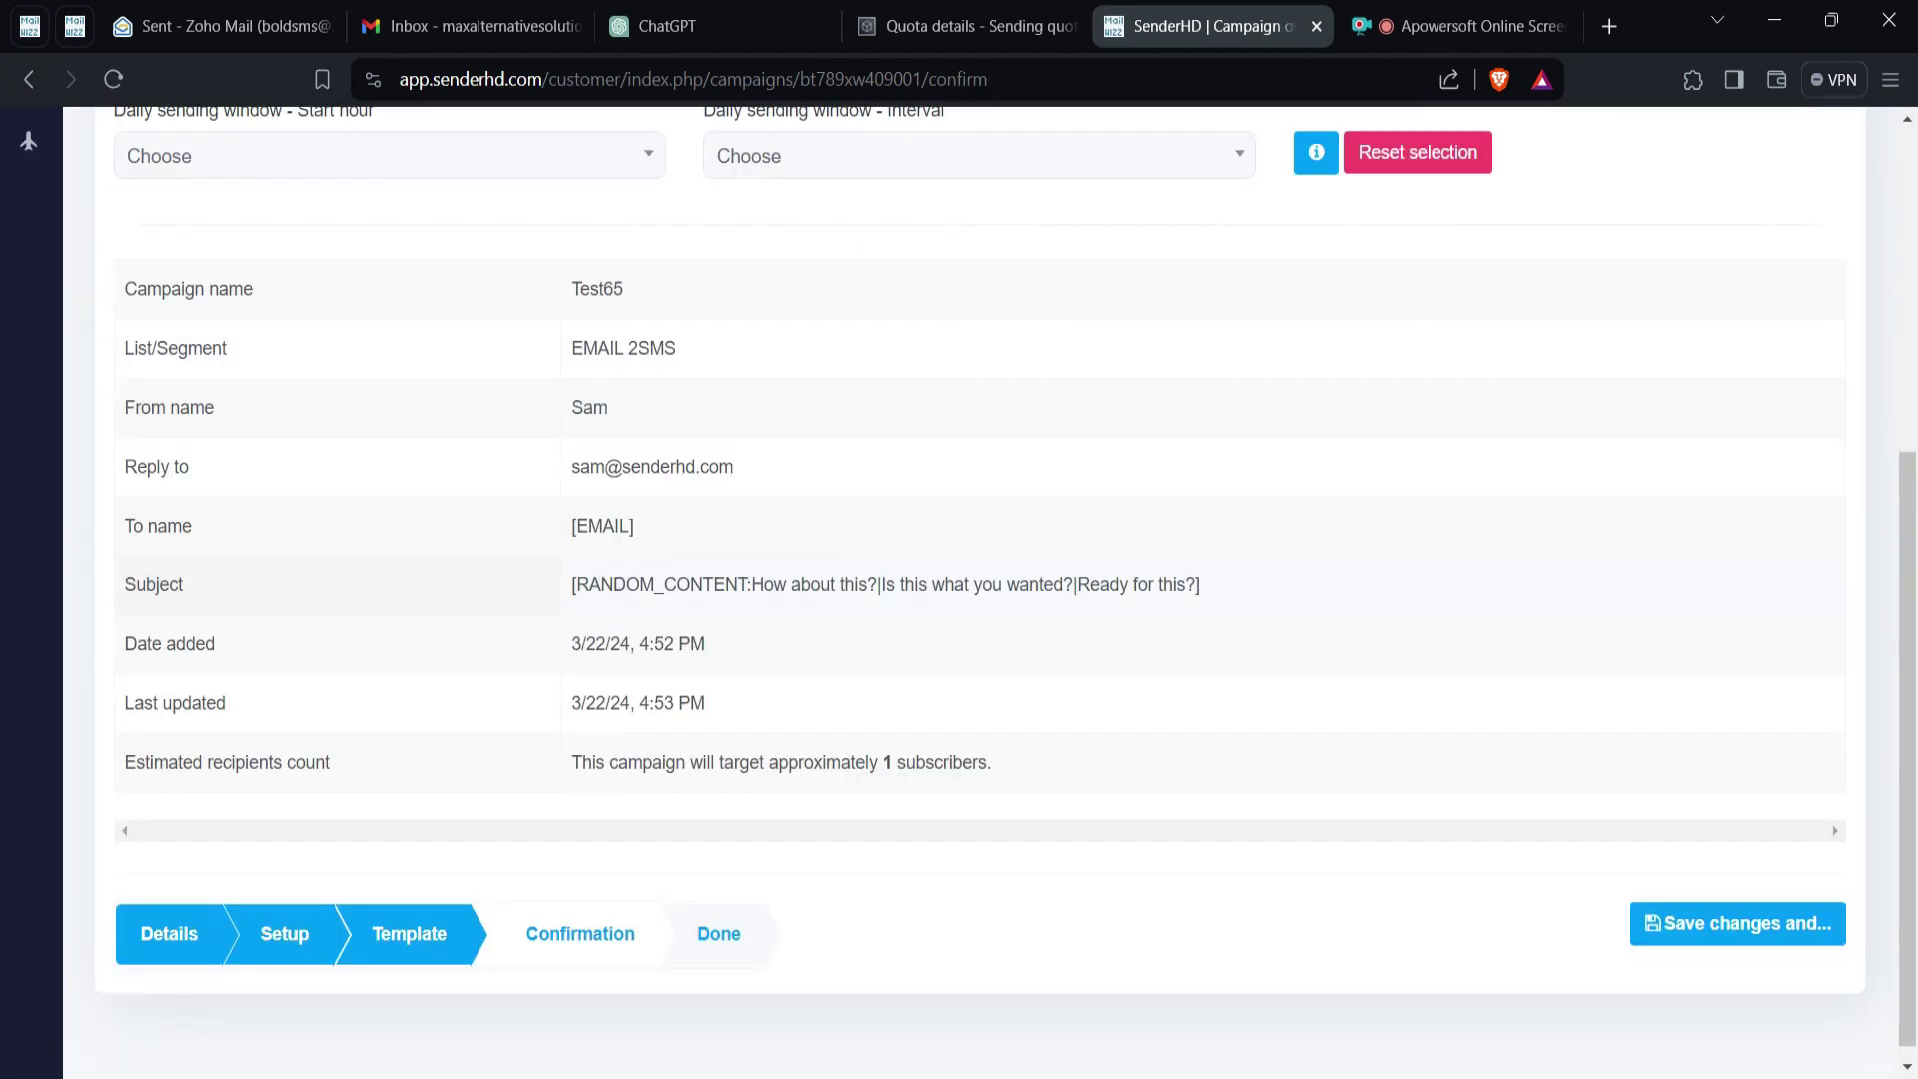
scroll(1145, 617, "up", 5)
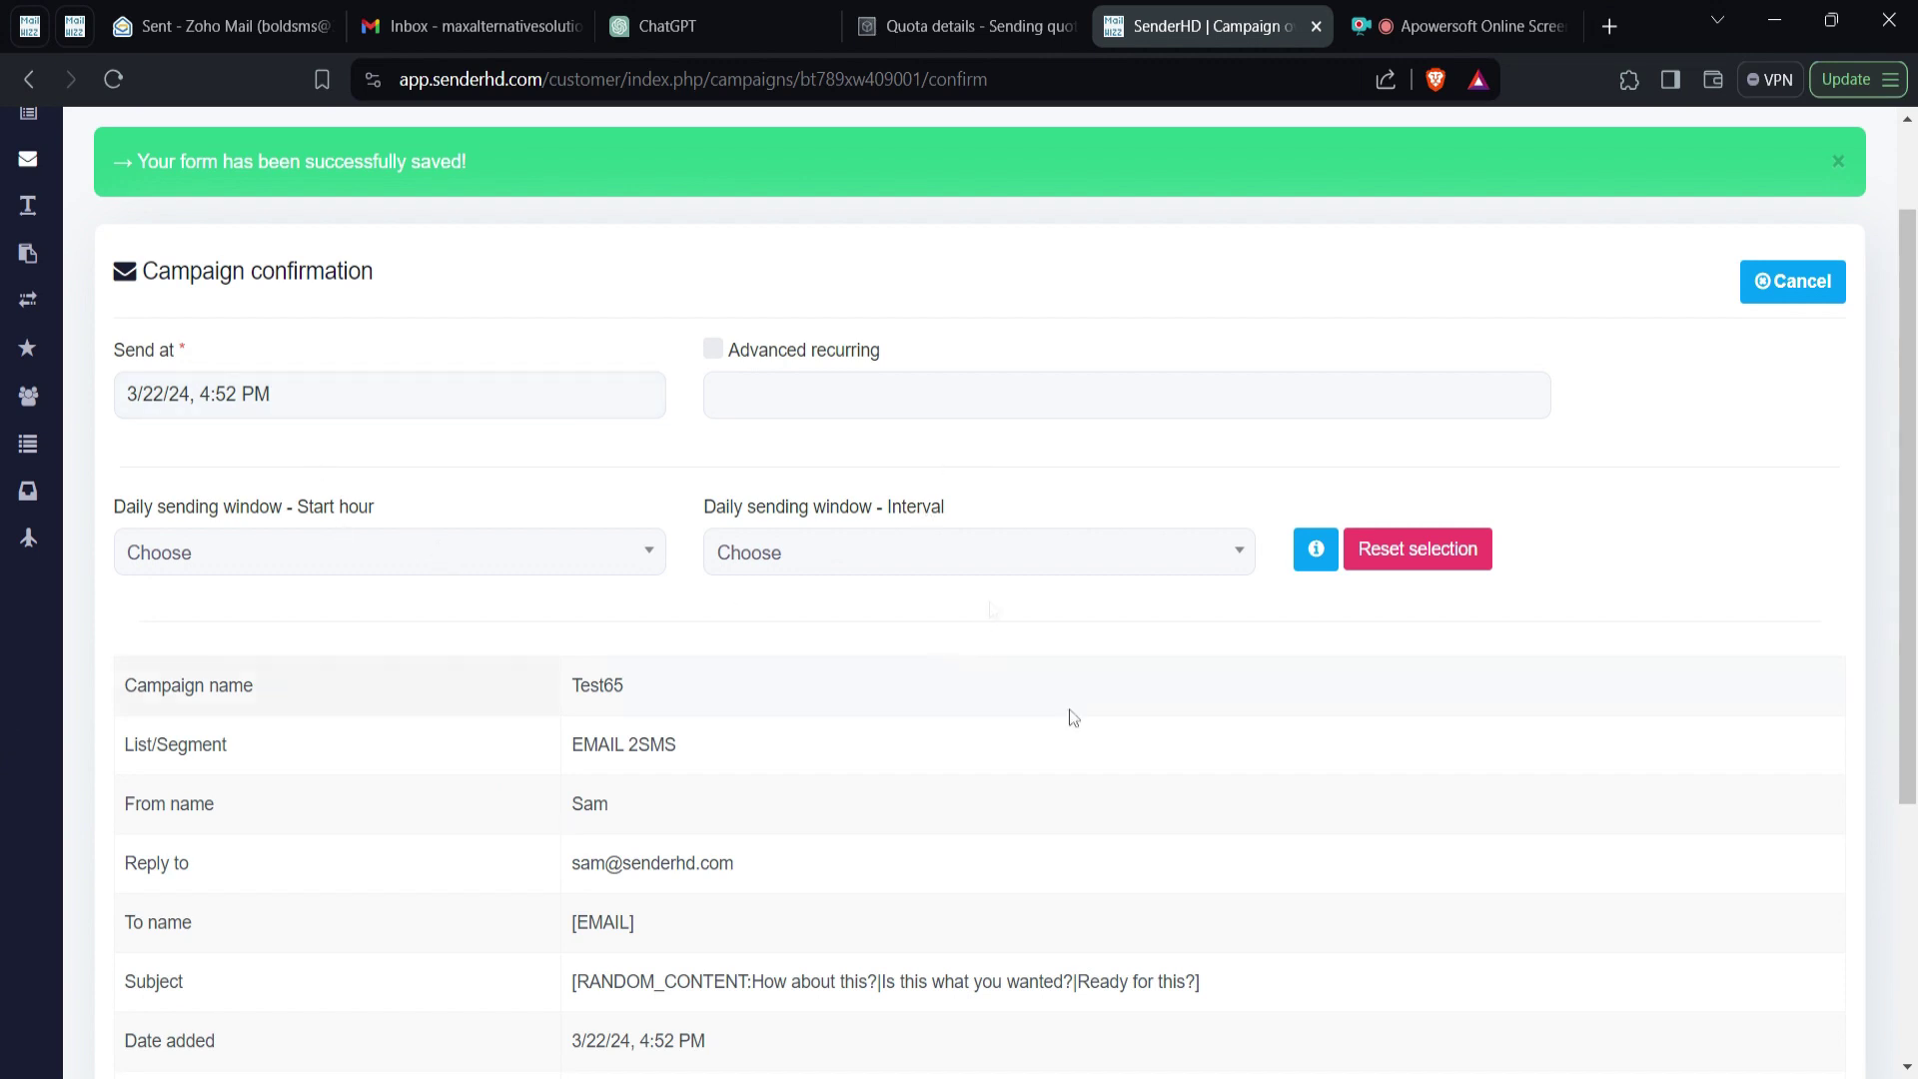
scroll(1801, 803, "down", 3)
left_click(1740, 911)
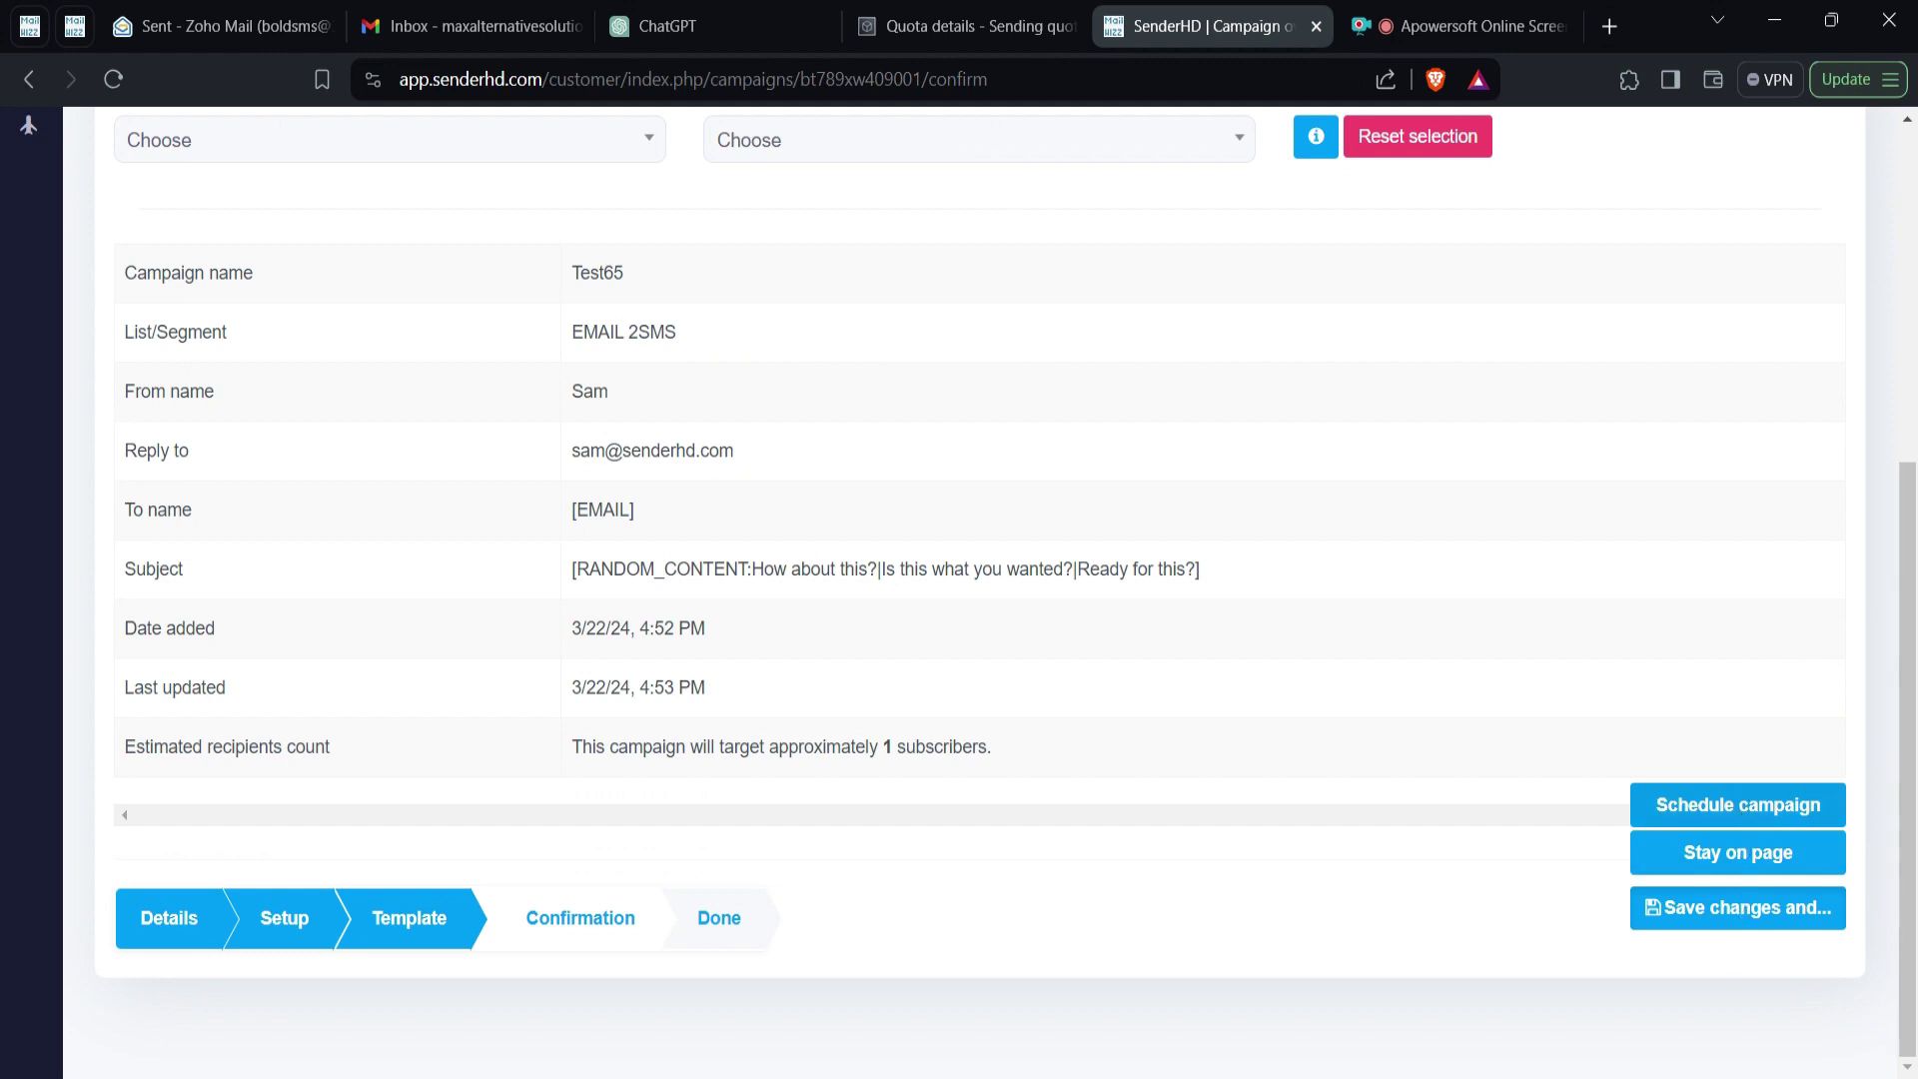
left_click(1739, 853)
Step: Create an autoresponder campaign named R45 with the Minh Test list and save its details
mouse_move(28, 298)
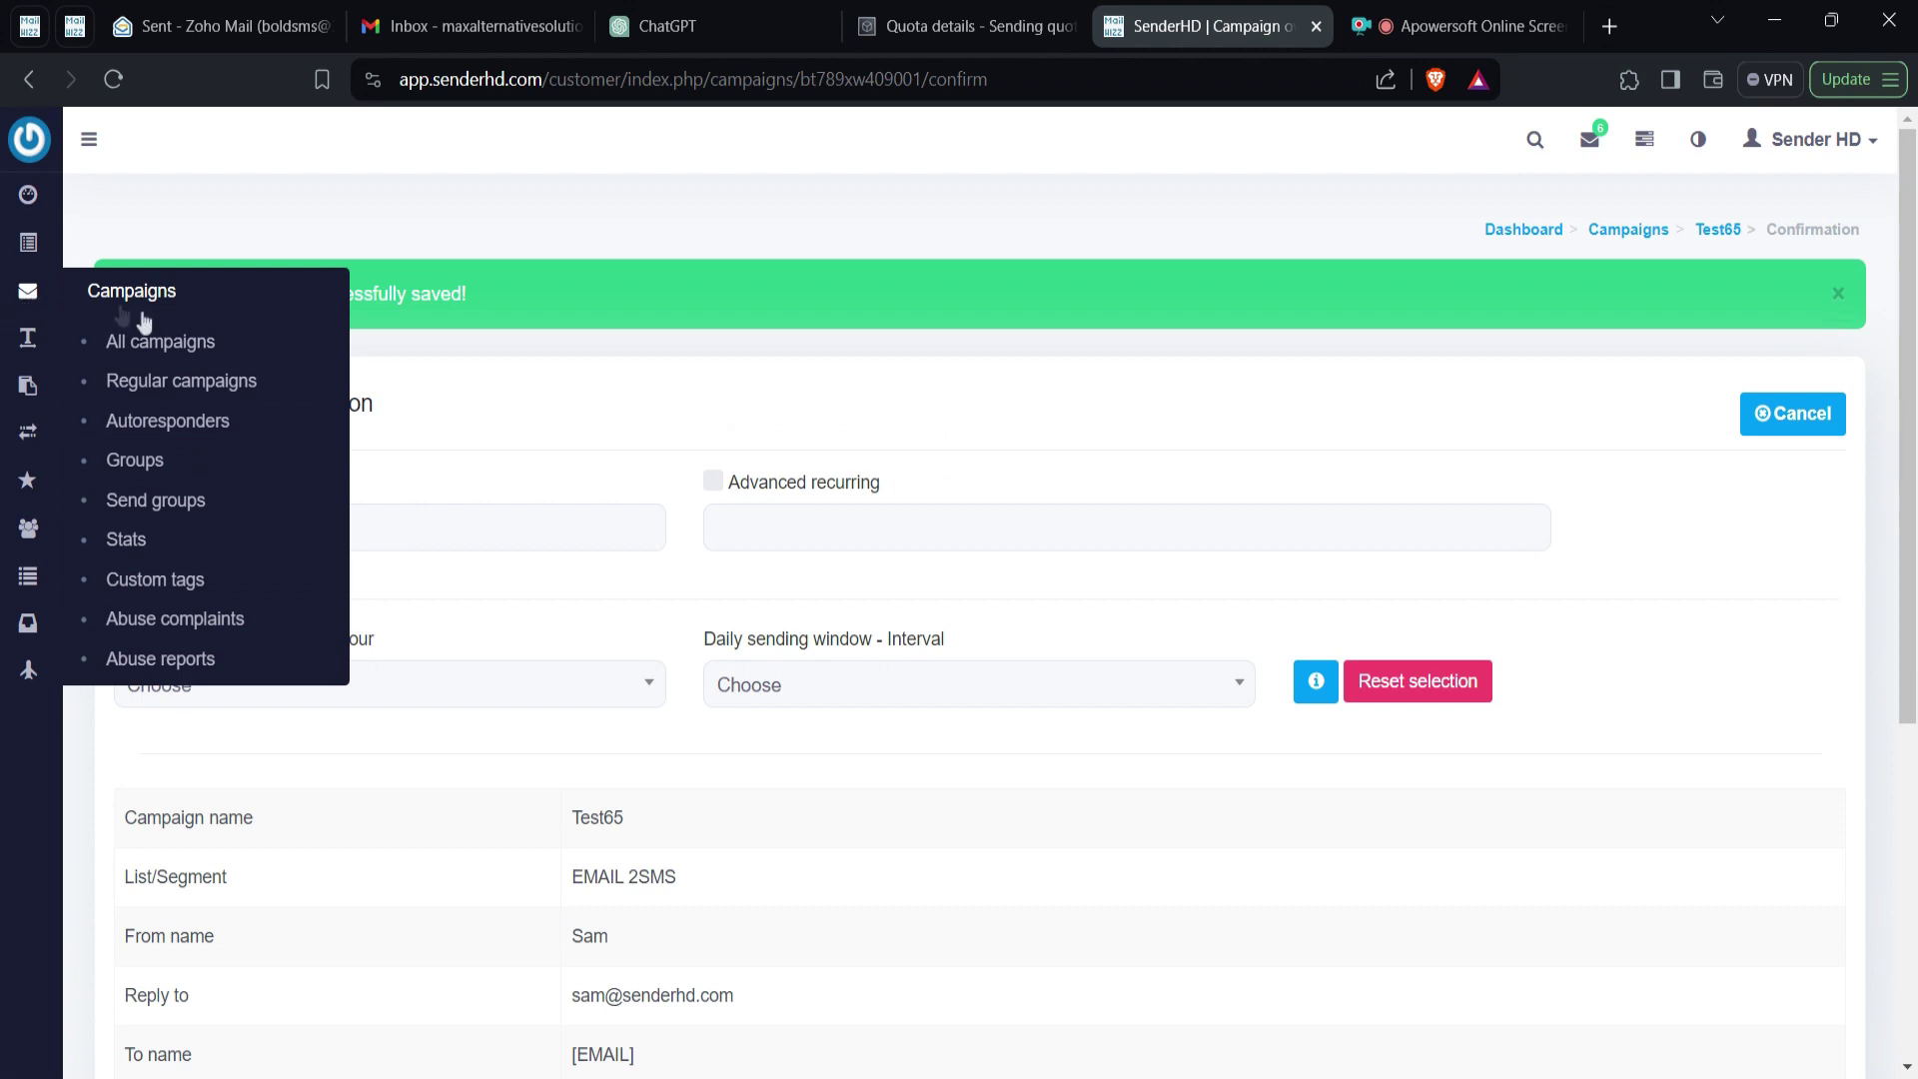
left_click(168, 421)
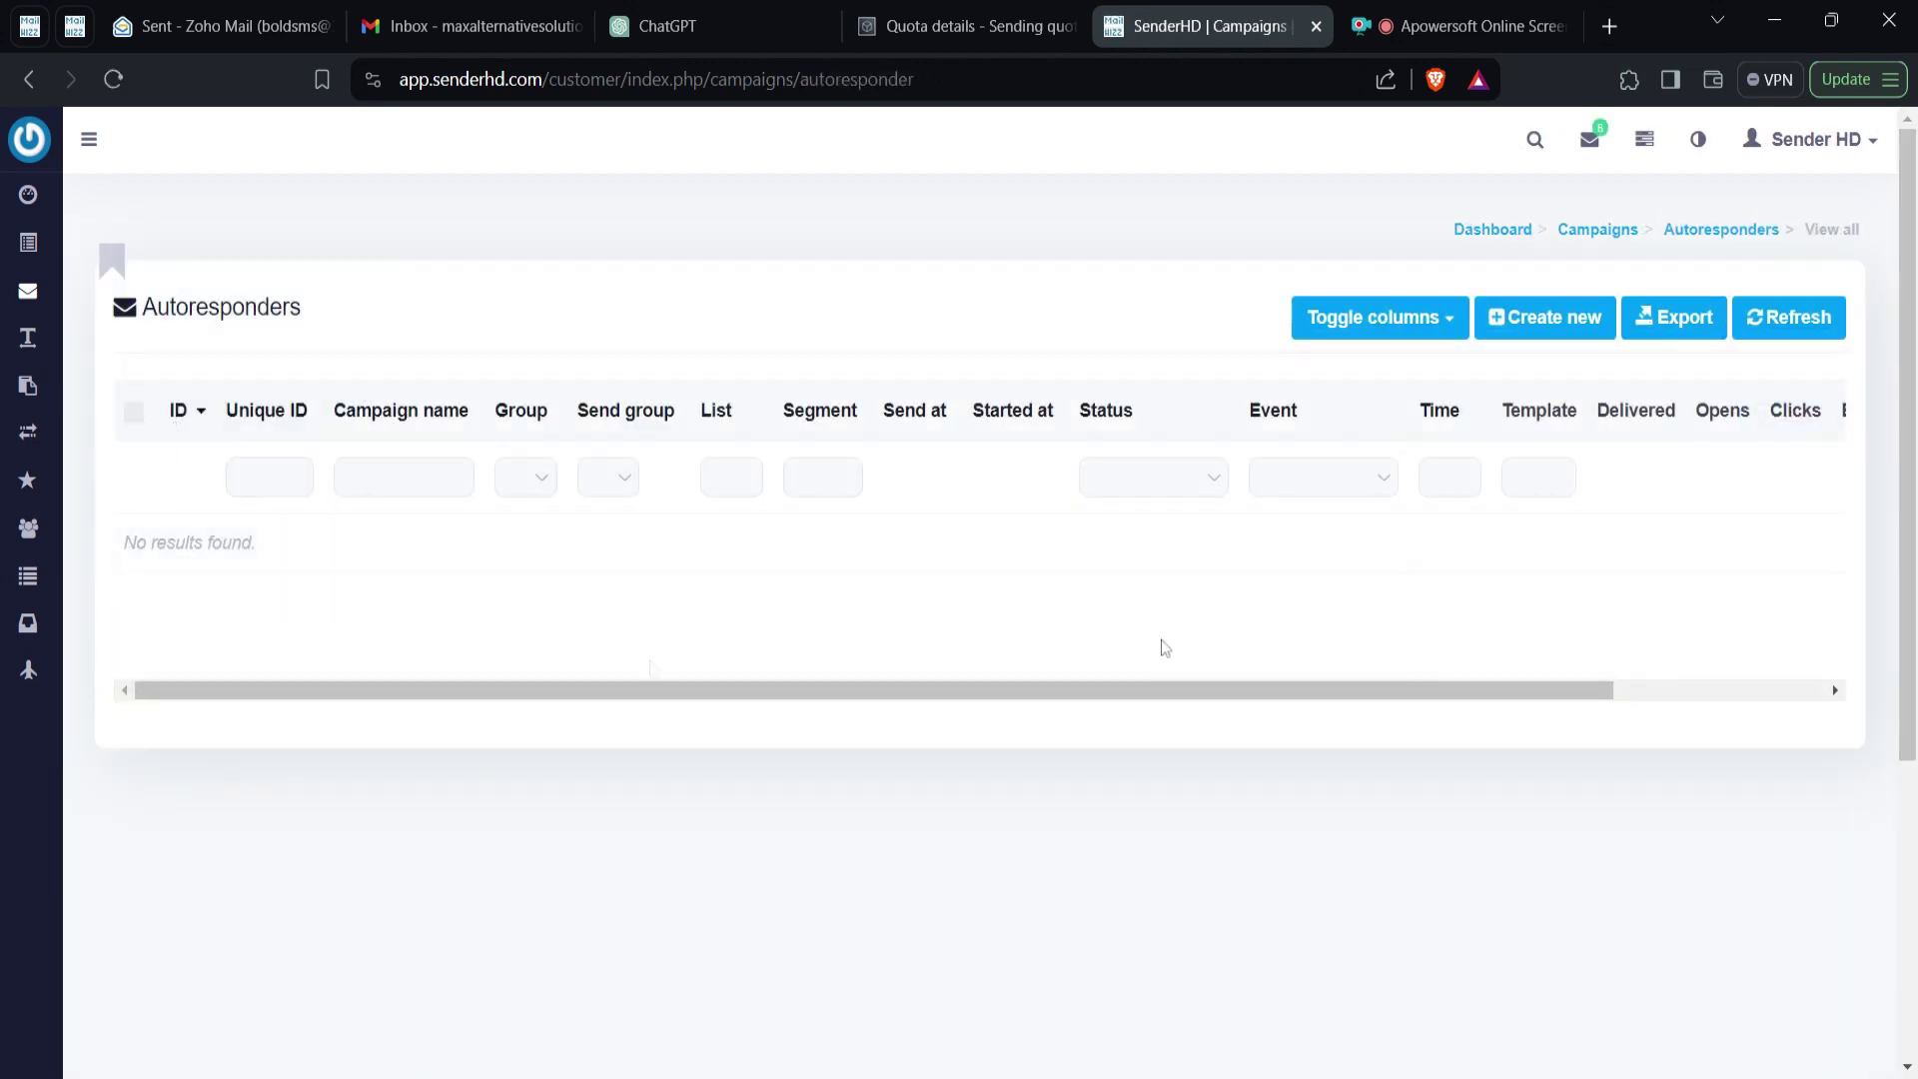
left_click(1560, 335)
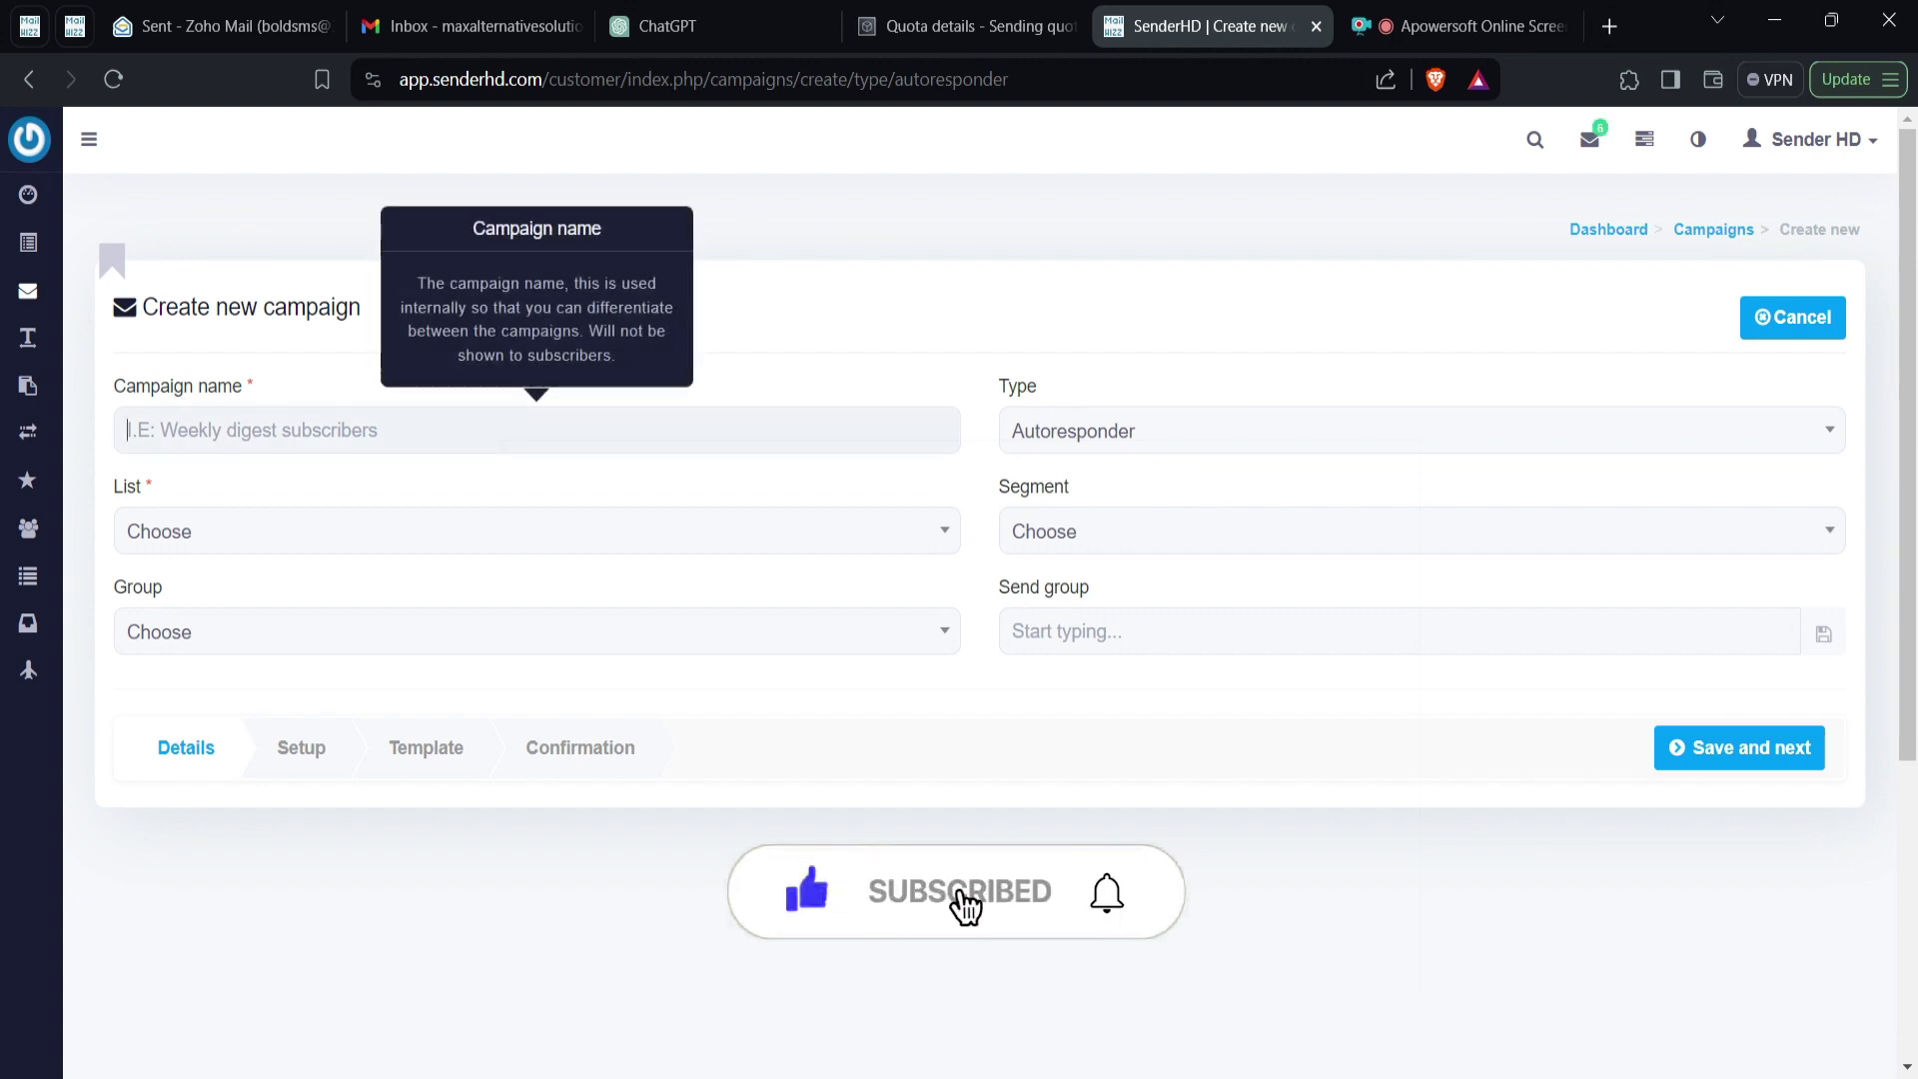
type("R45")
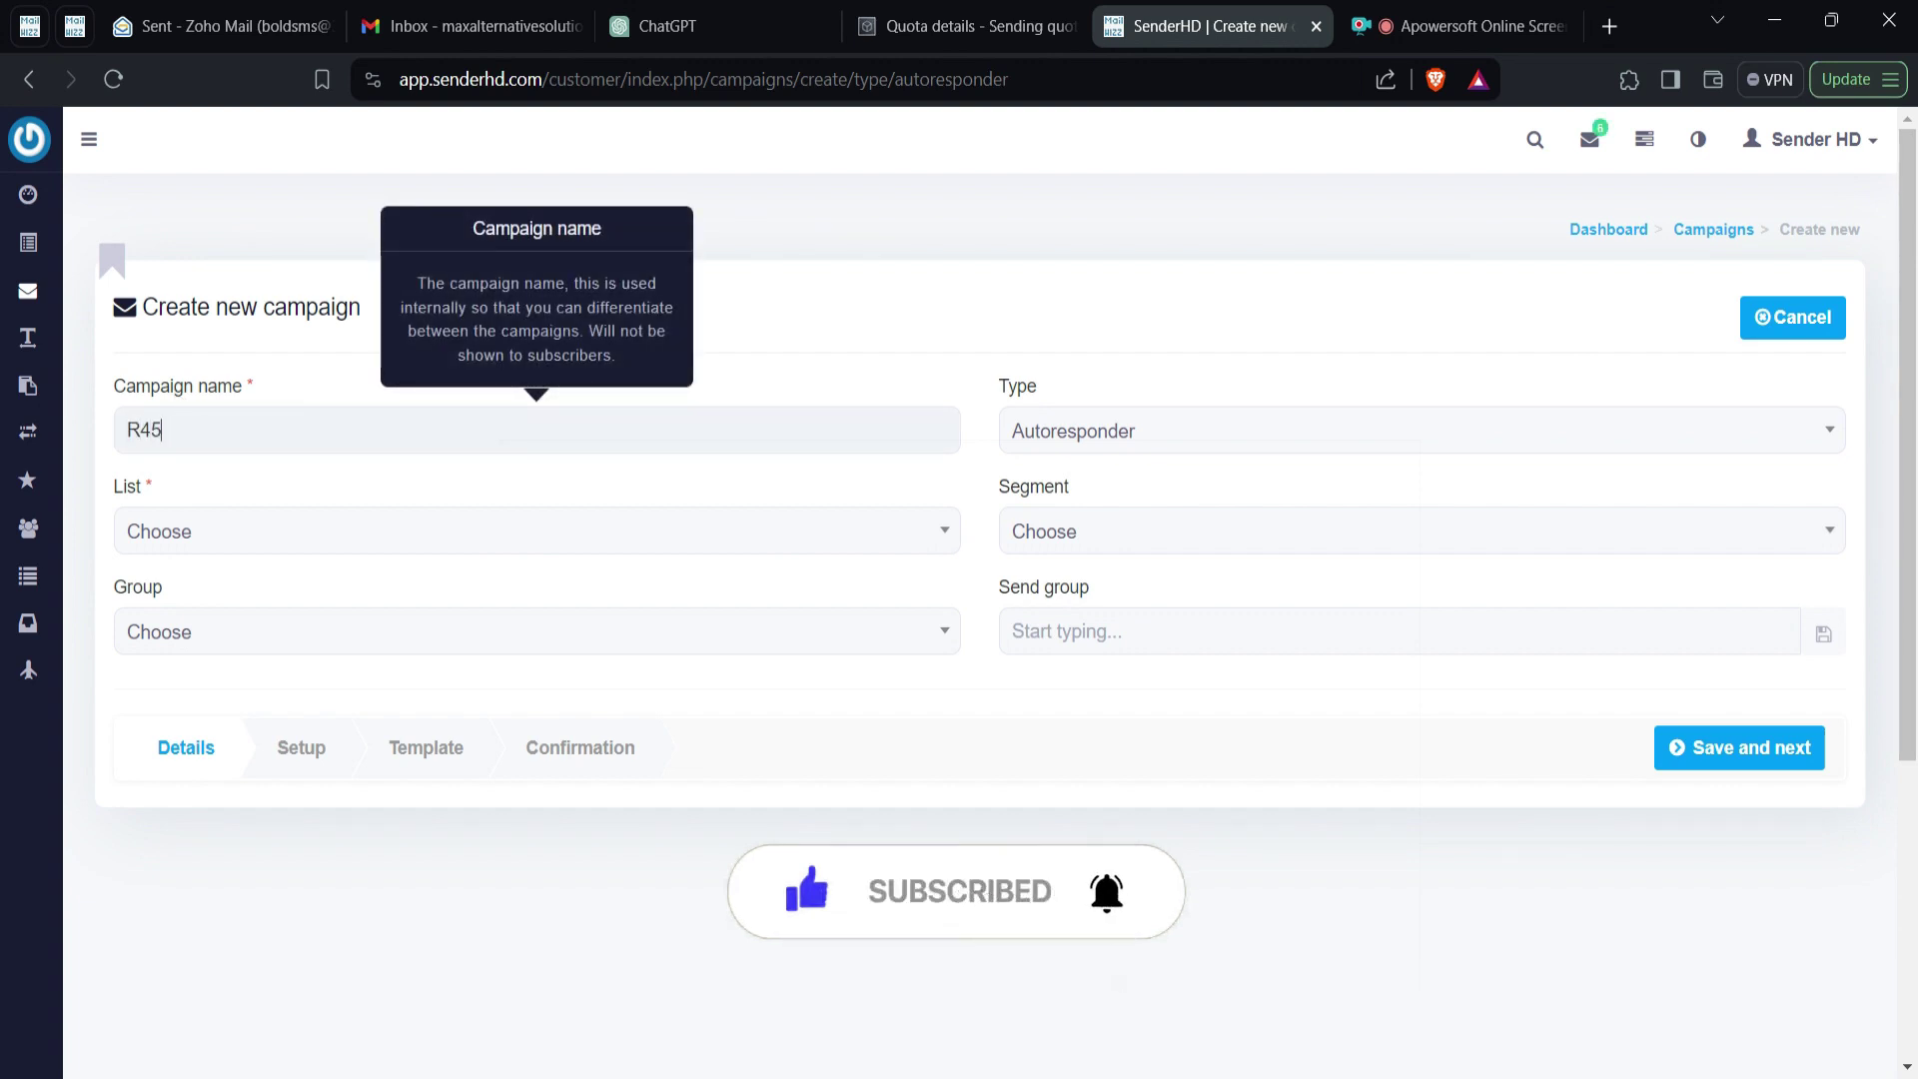
left_click(209, 536)
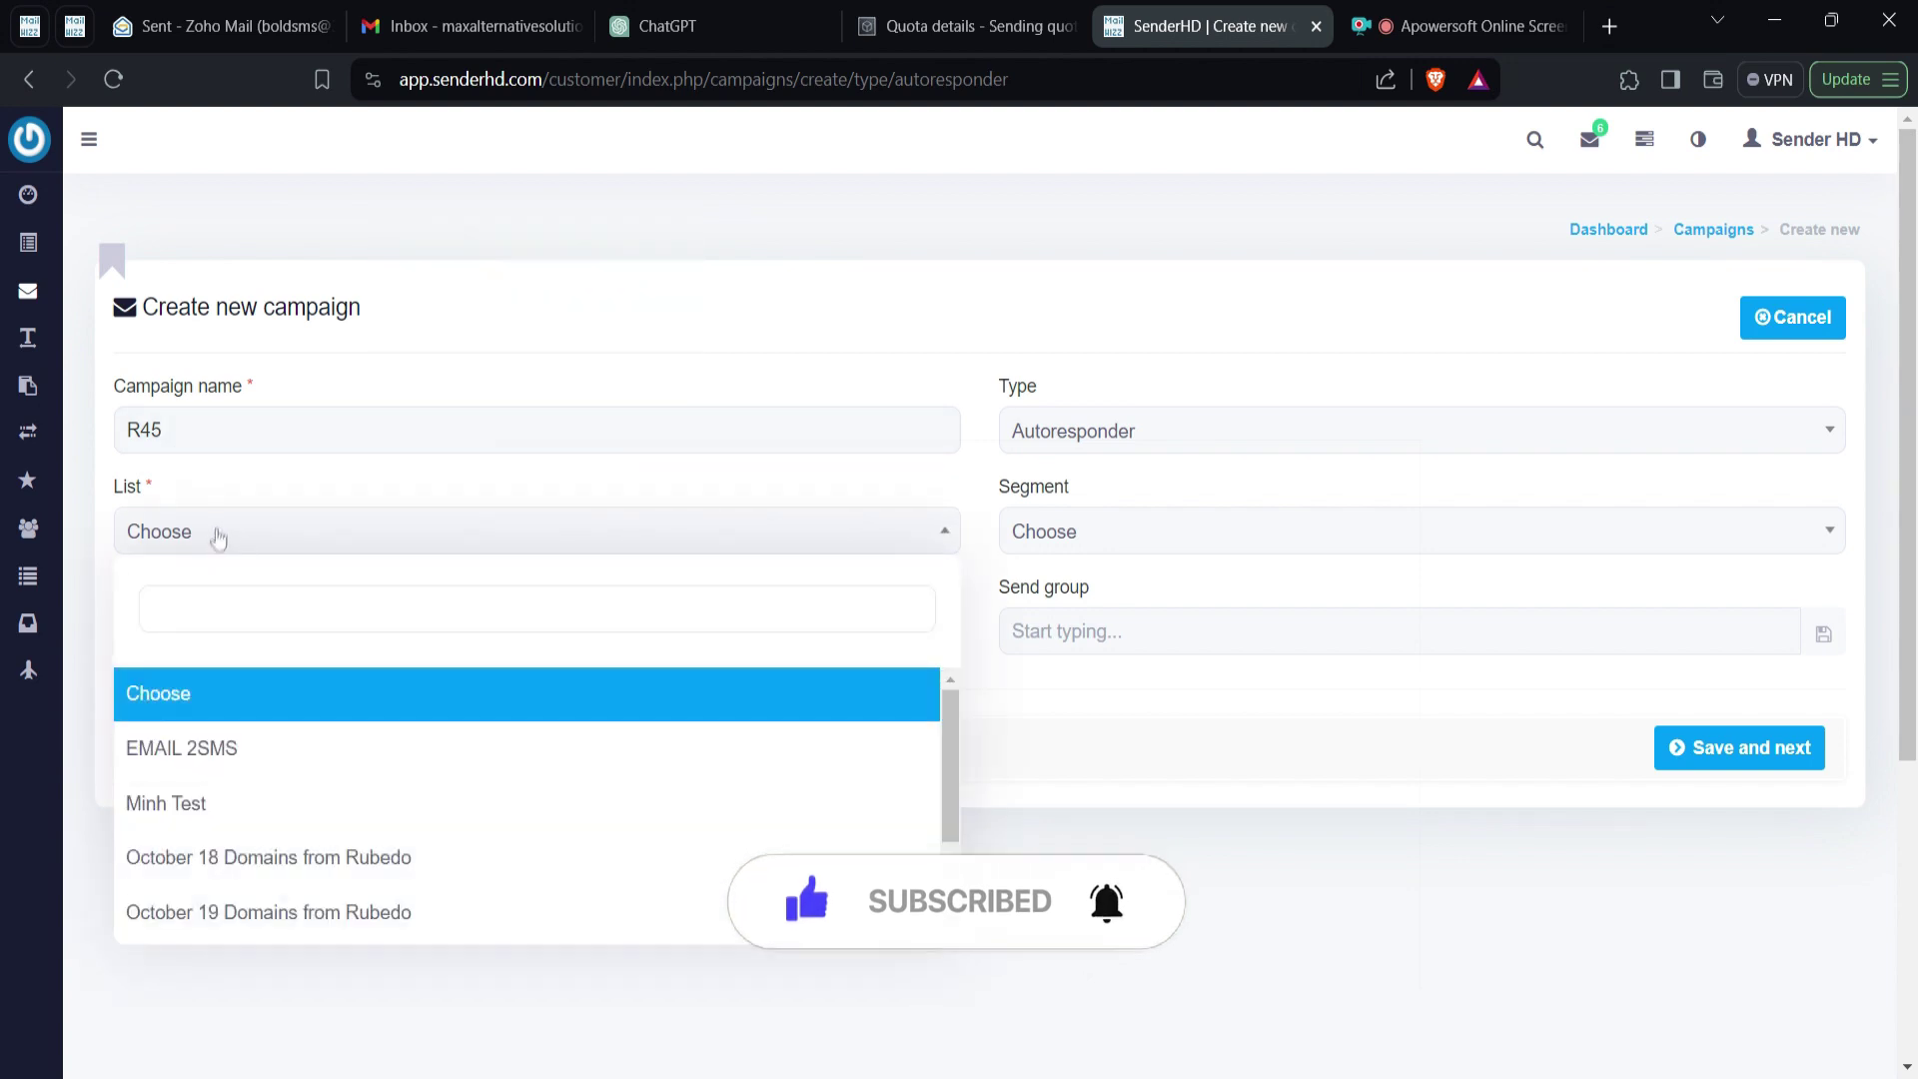
left_click(236, 805)
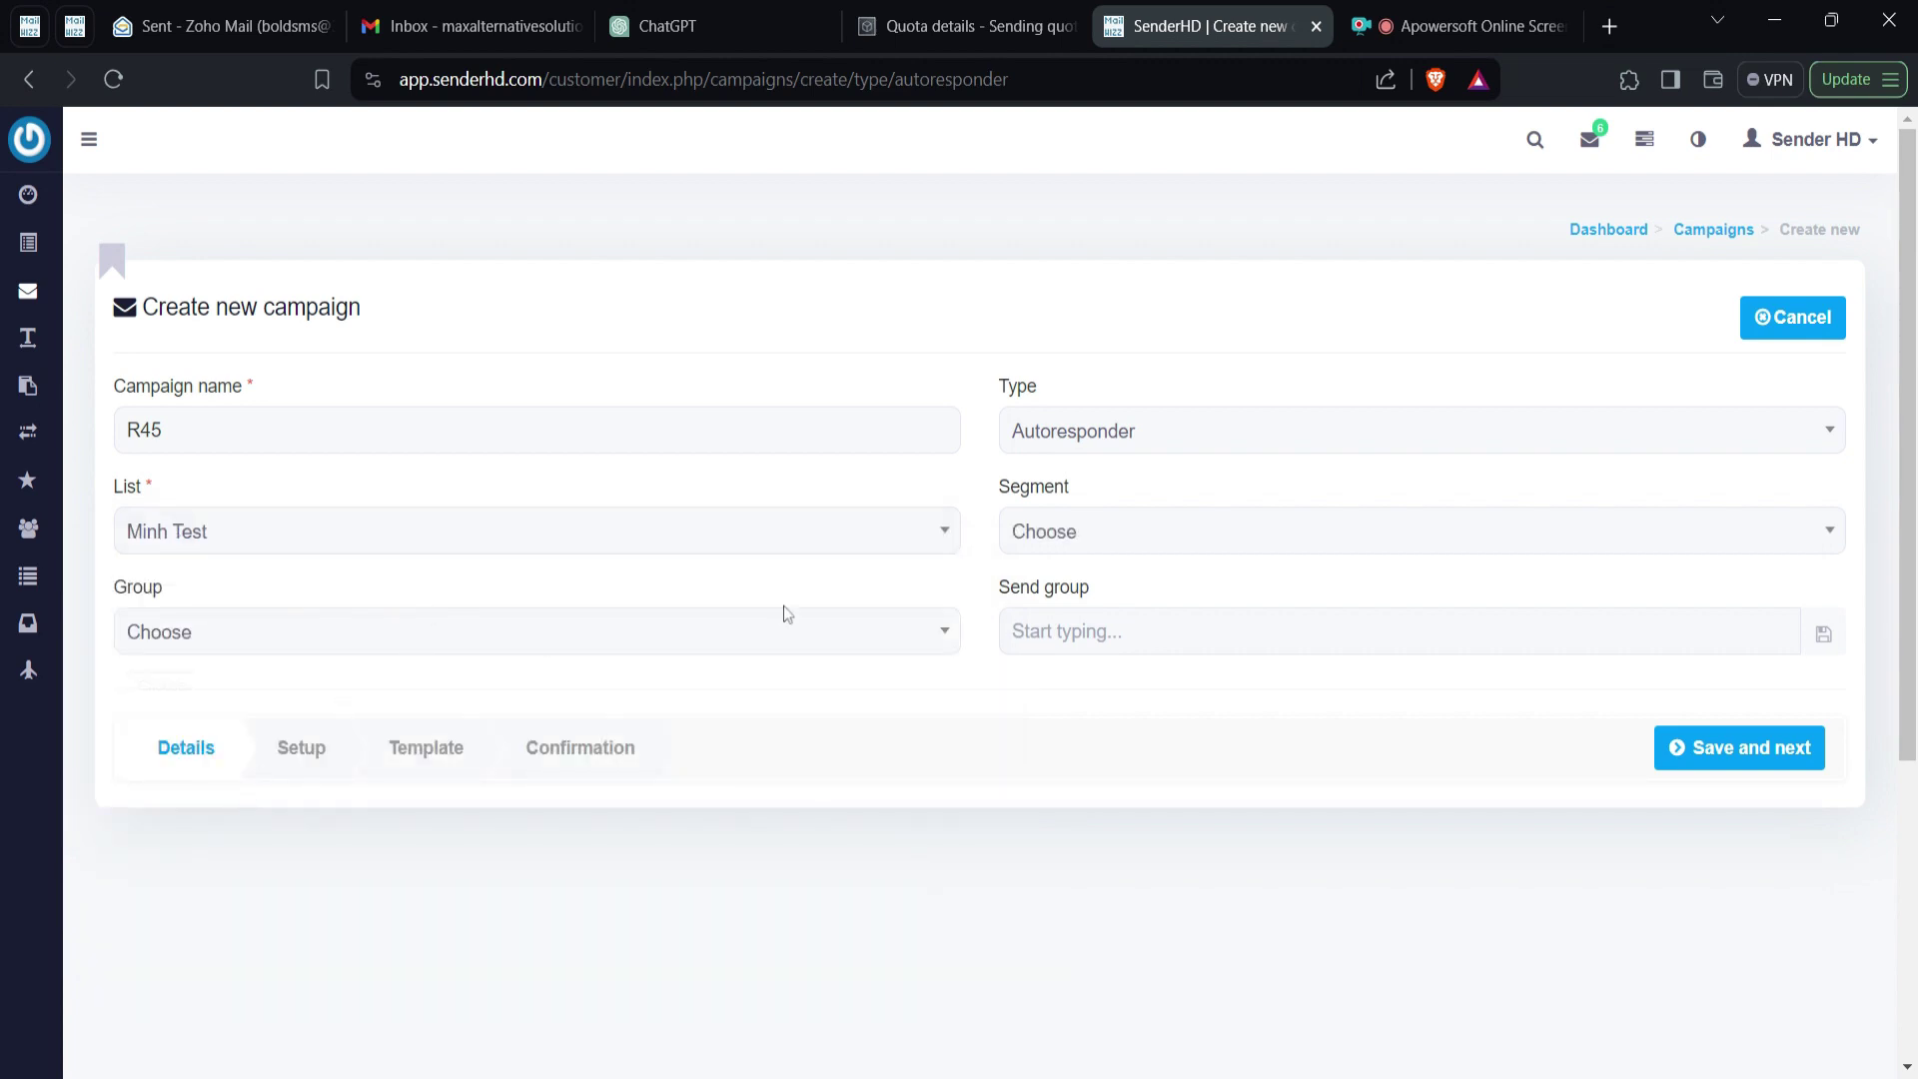
scroll(784, 611, "down", 5)
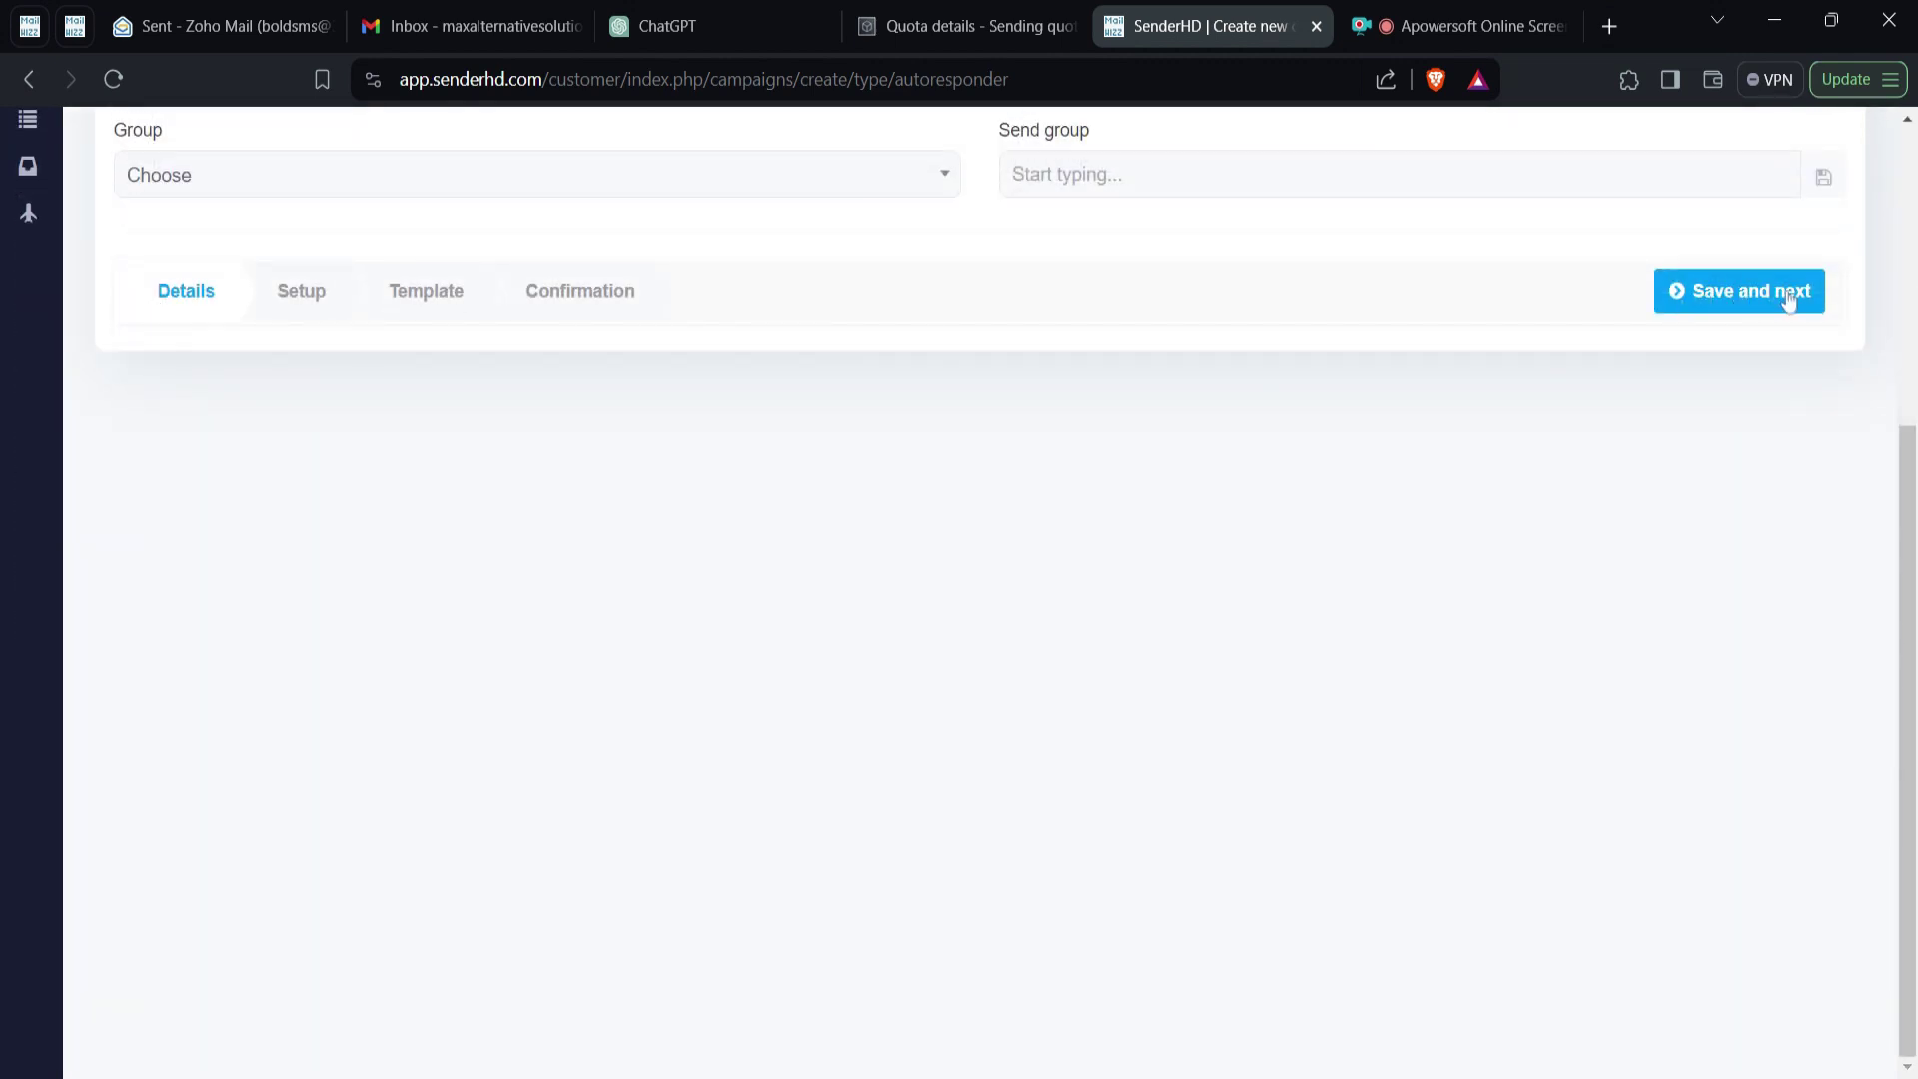
left_click(1765, 304)
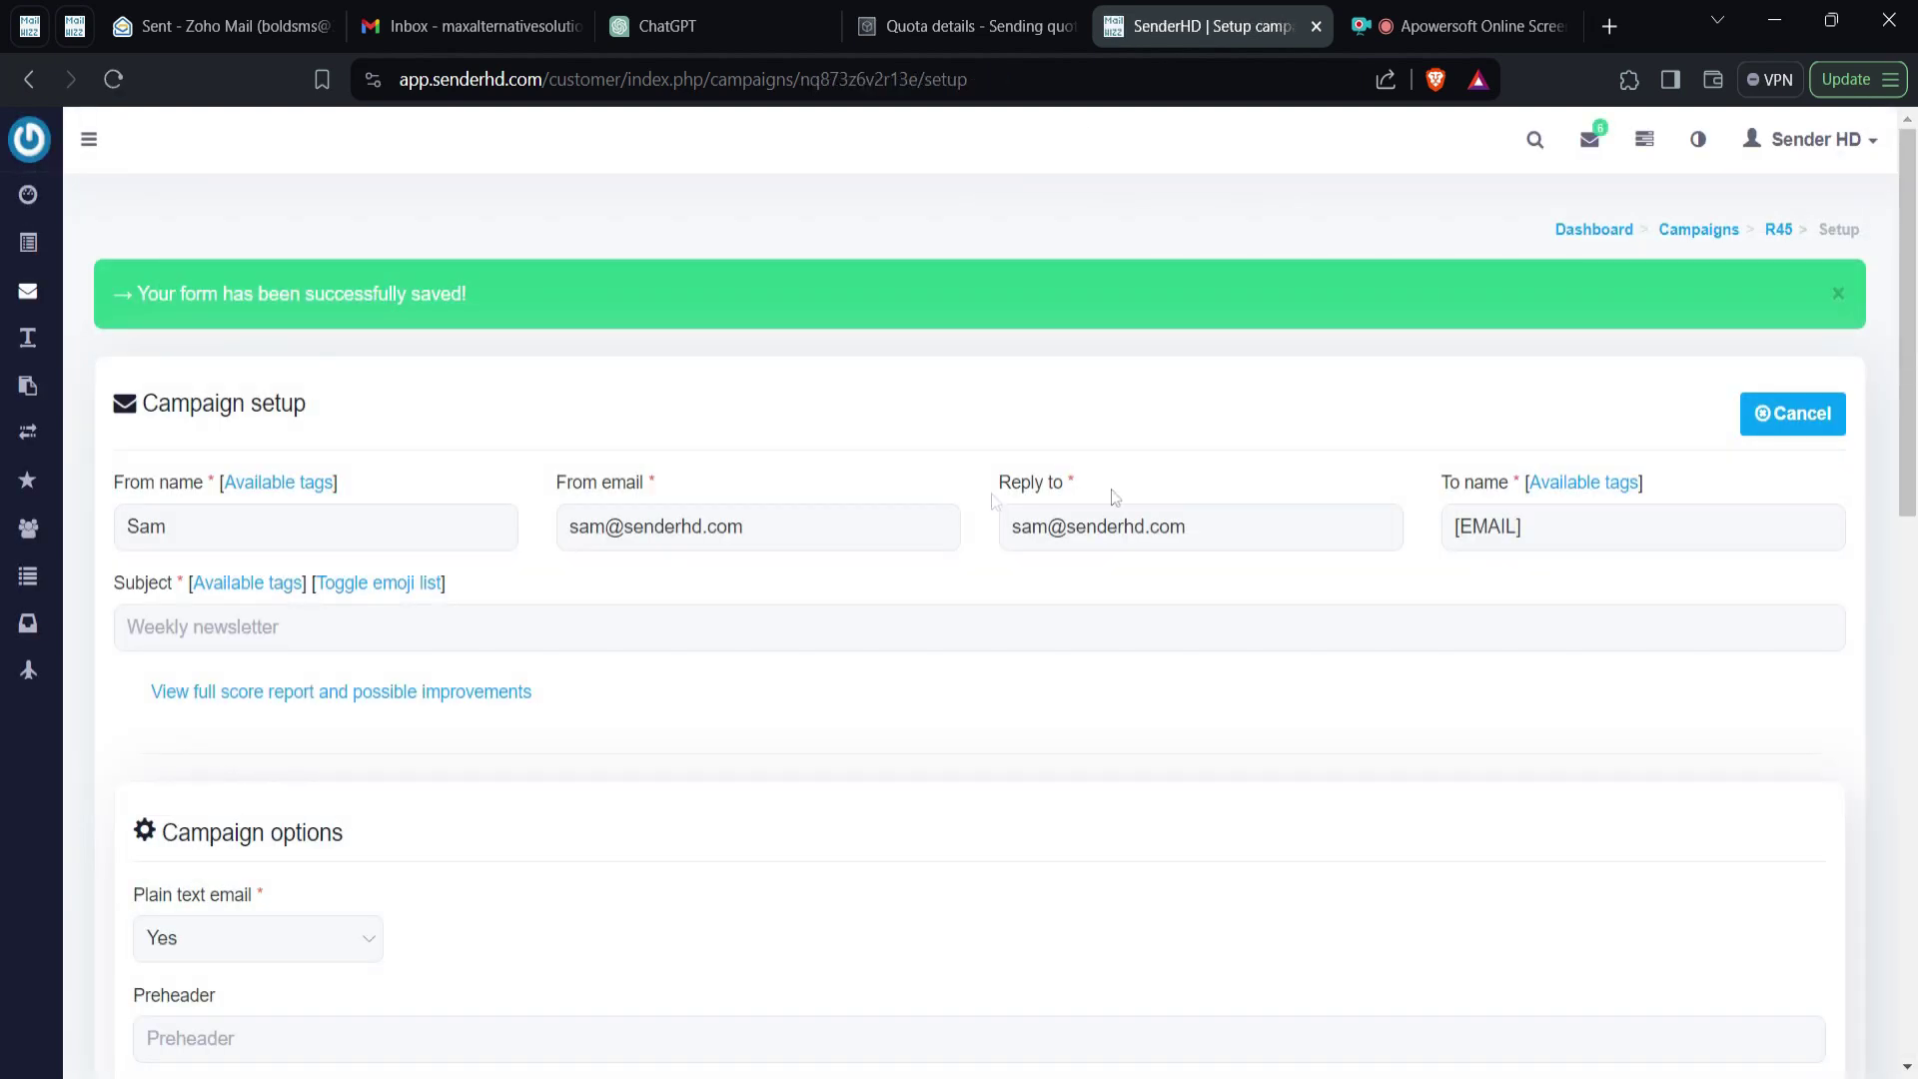
Step: Try to save the R45 campaign setup with the subject left blank
scroll(1115, 497, "down", 2)
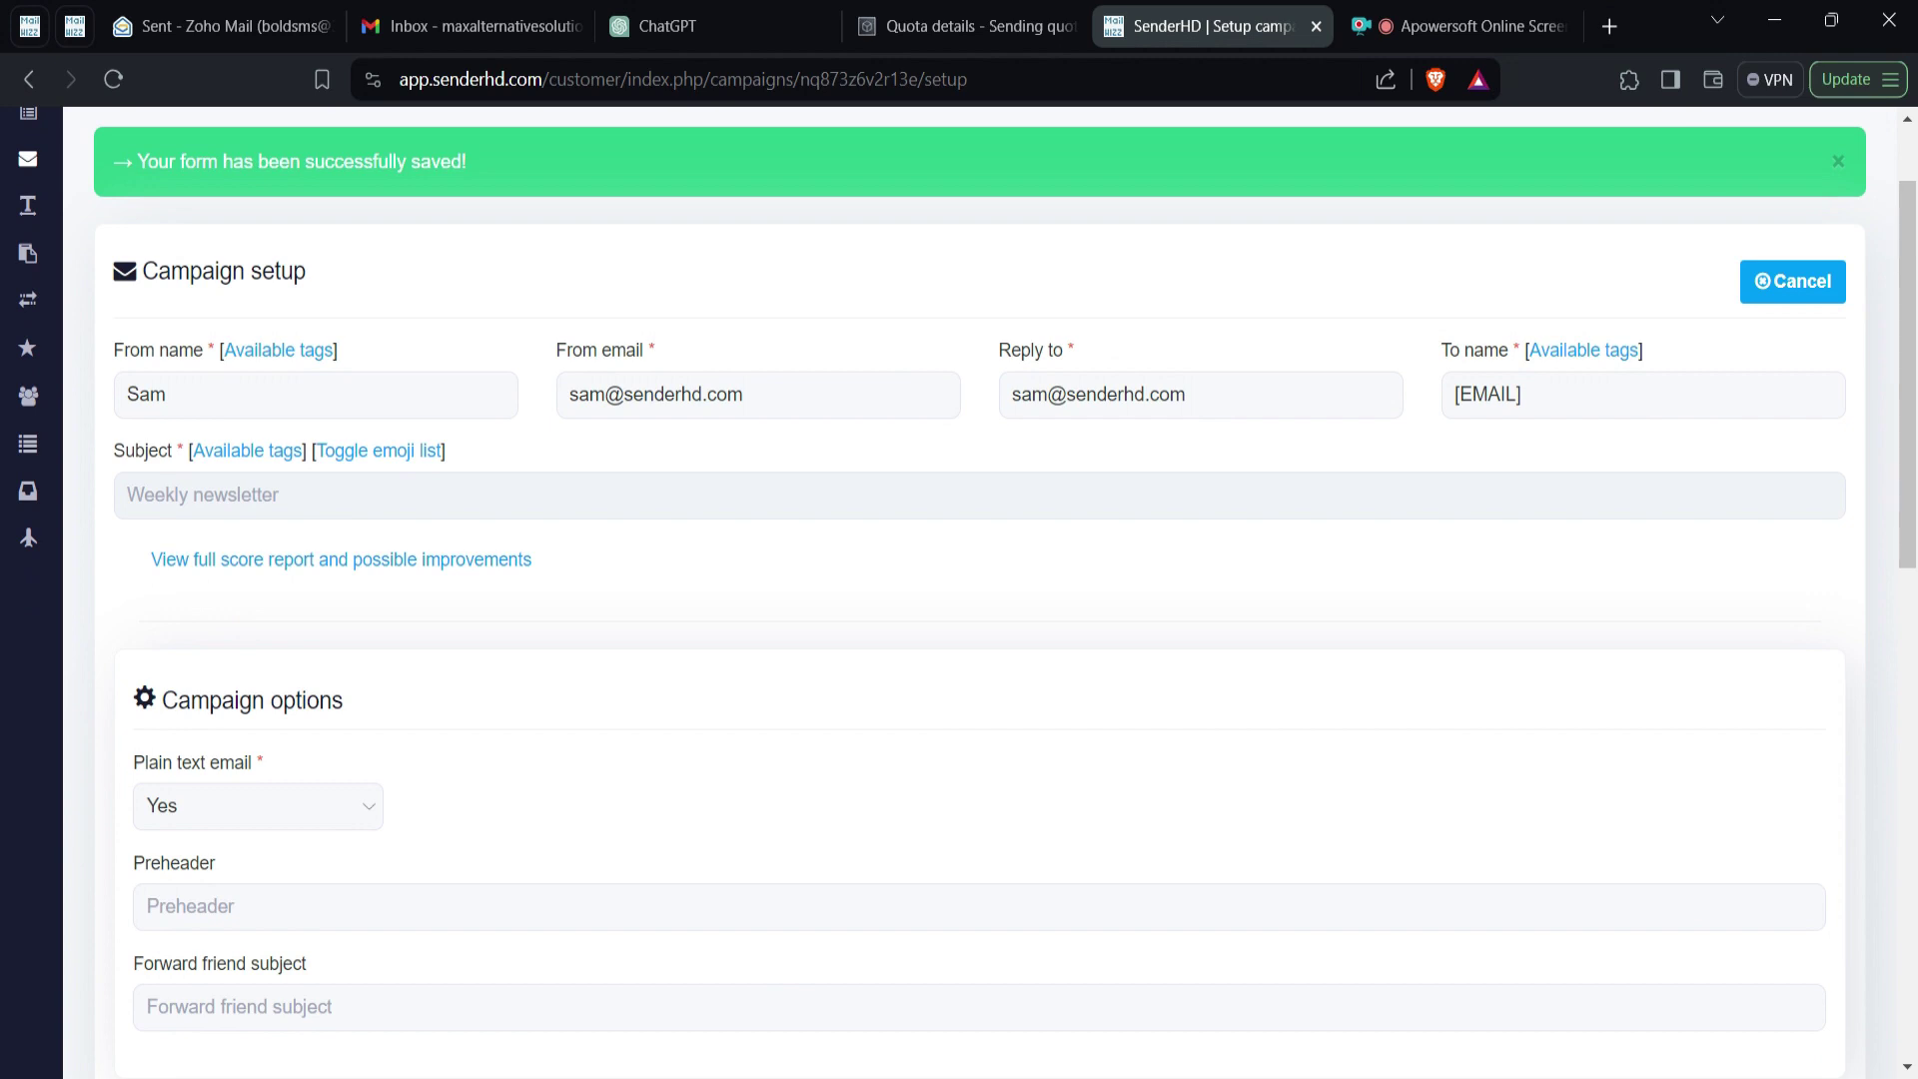
left_click(899, 495)
scroll(1340, 620, "down", 10)
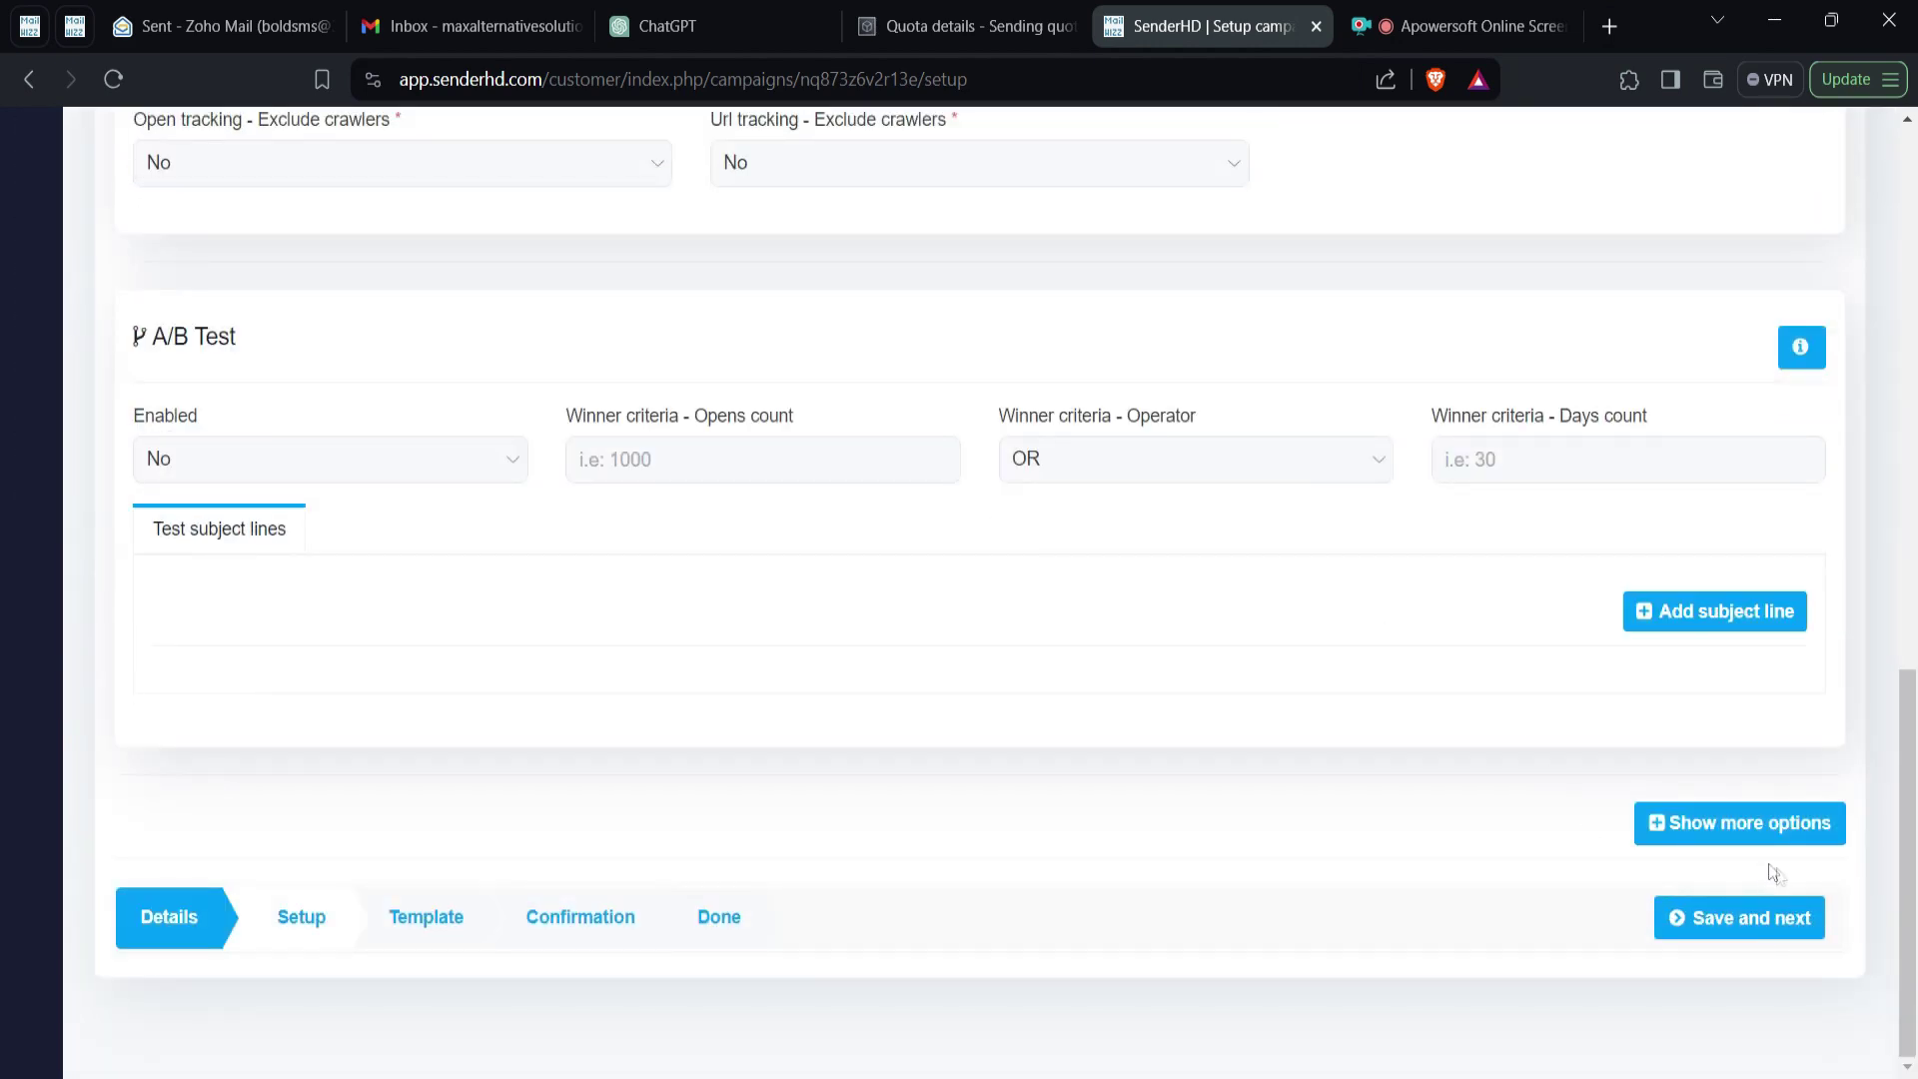
left_click(1760, 929)
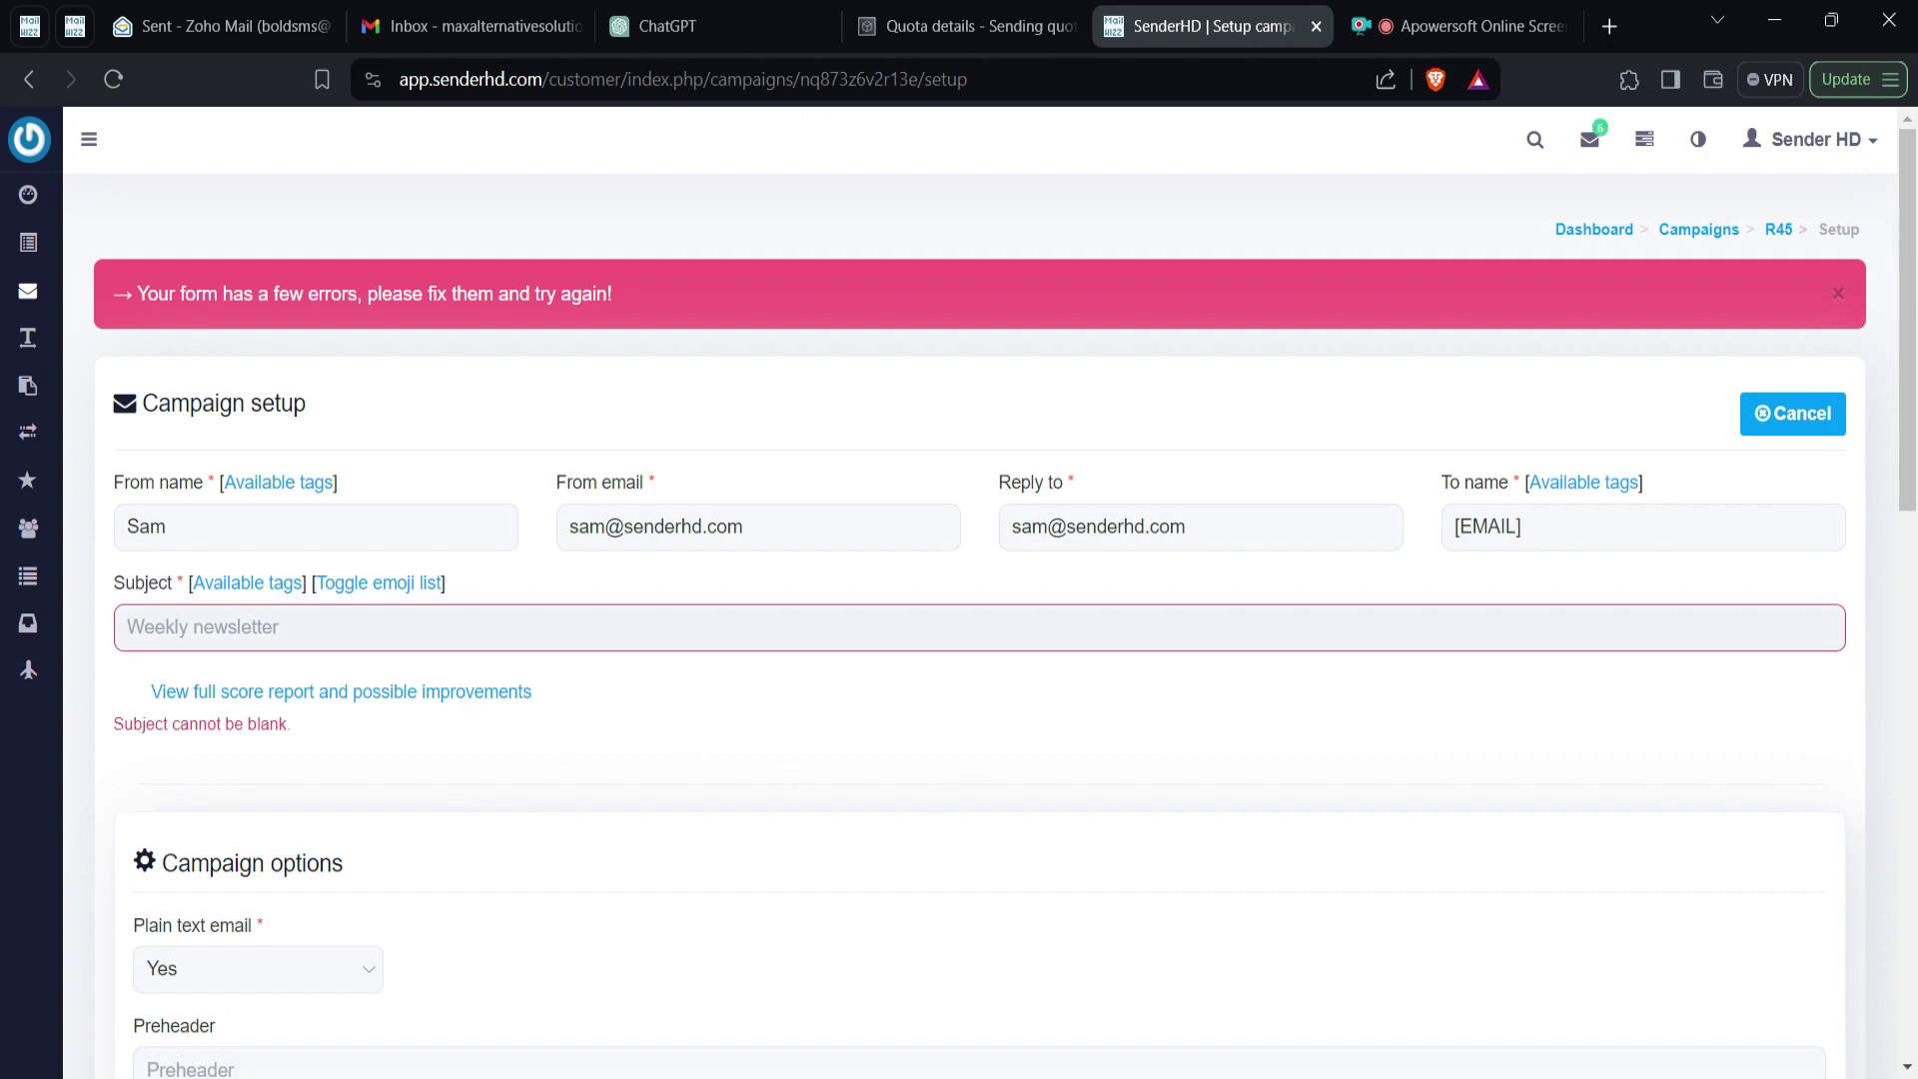
Step: Set the subject to "[RANDOM_CONTENT:How about this,|Is this what you wanted, |Ready for this,| Do you need more, ] [FNAME]?" and save the setup
left_click(460, 639)
type("[RANDOM_CONTENT:How about this,|Is this what you wanted, |Ready for this,| Do you need more, ] [FNAME]?")
scroll(1766, 1026, "down", 20)
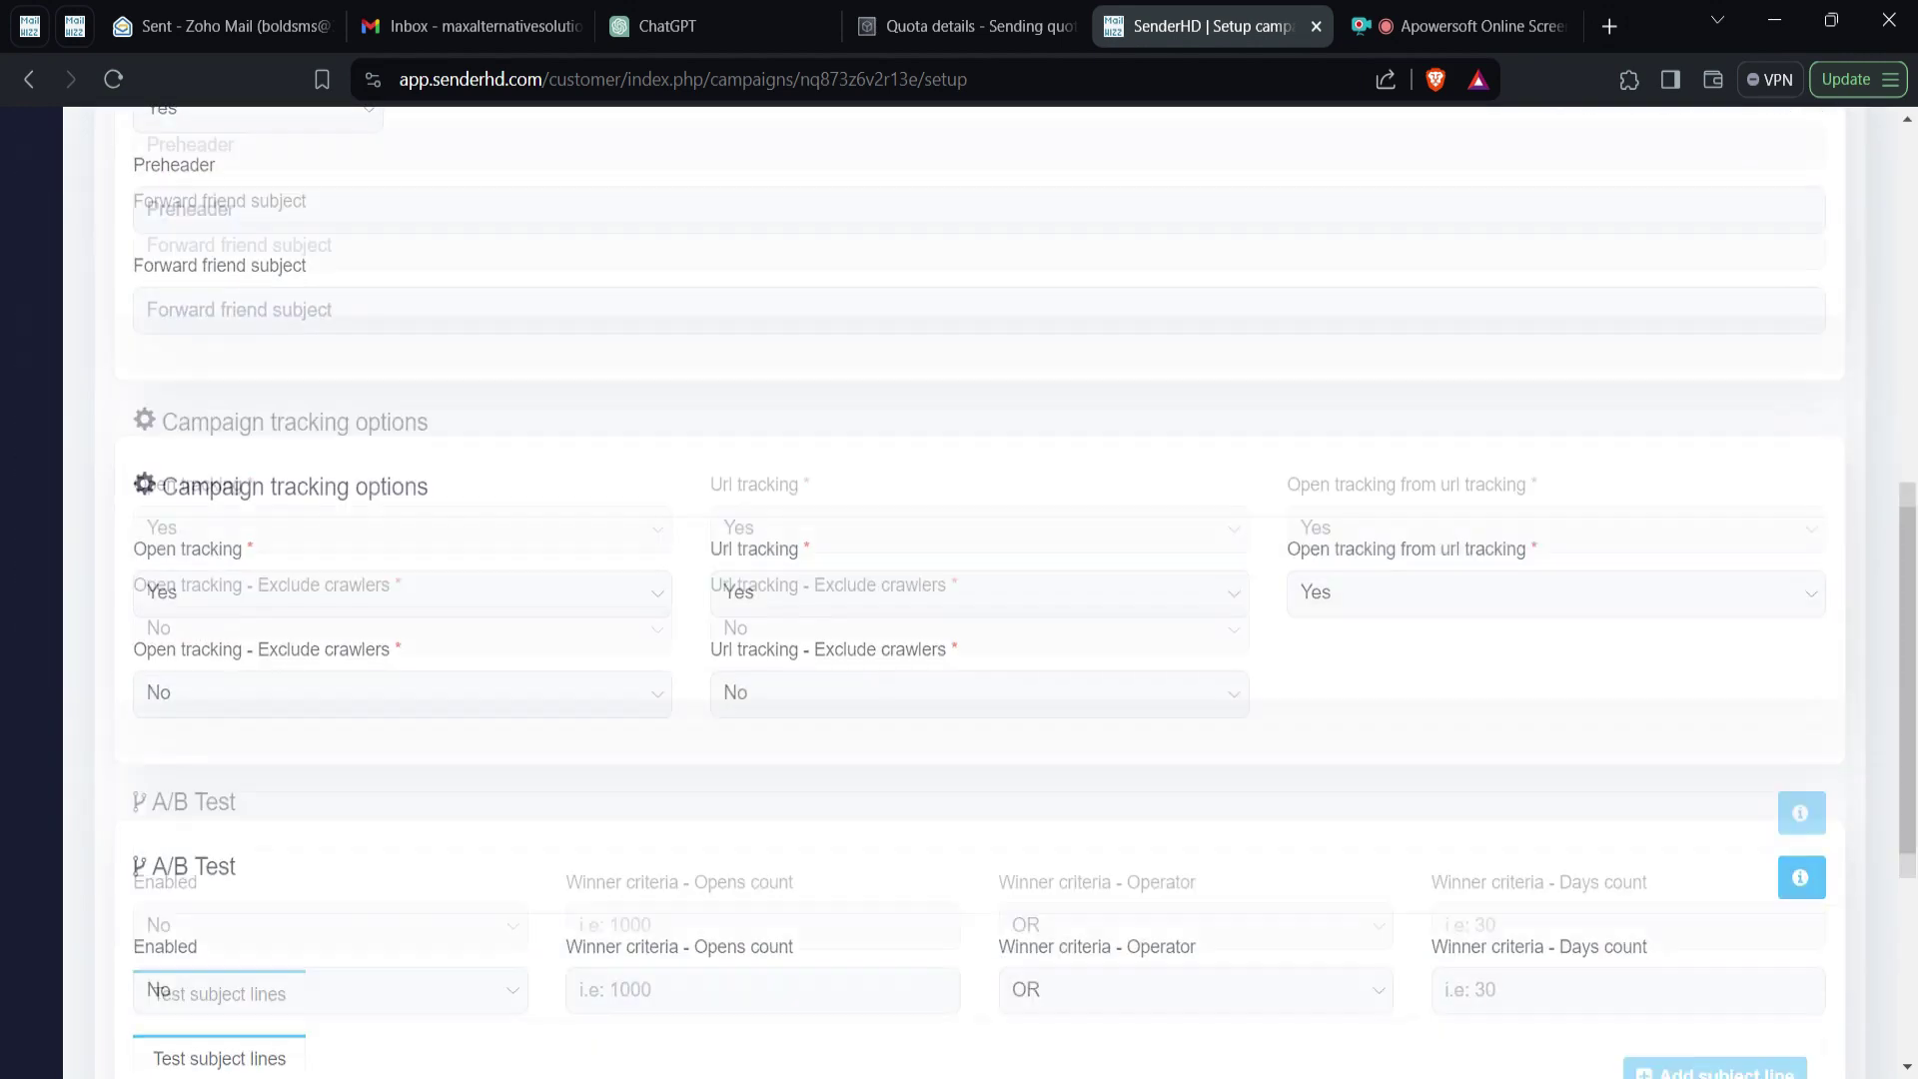
left_click(1762, 1014)
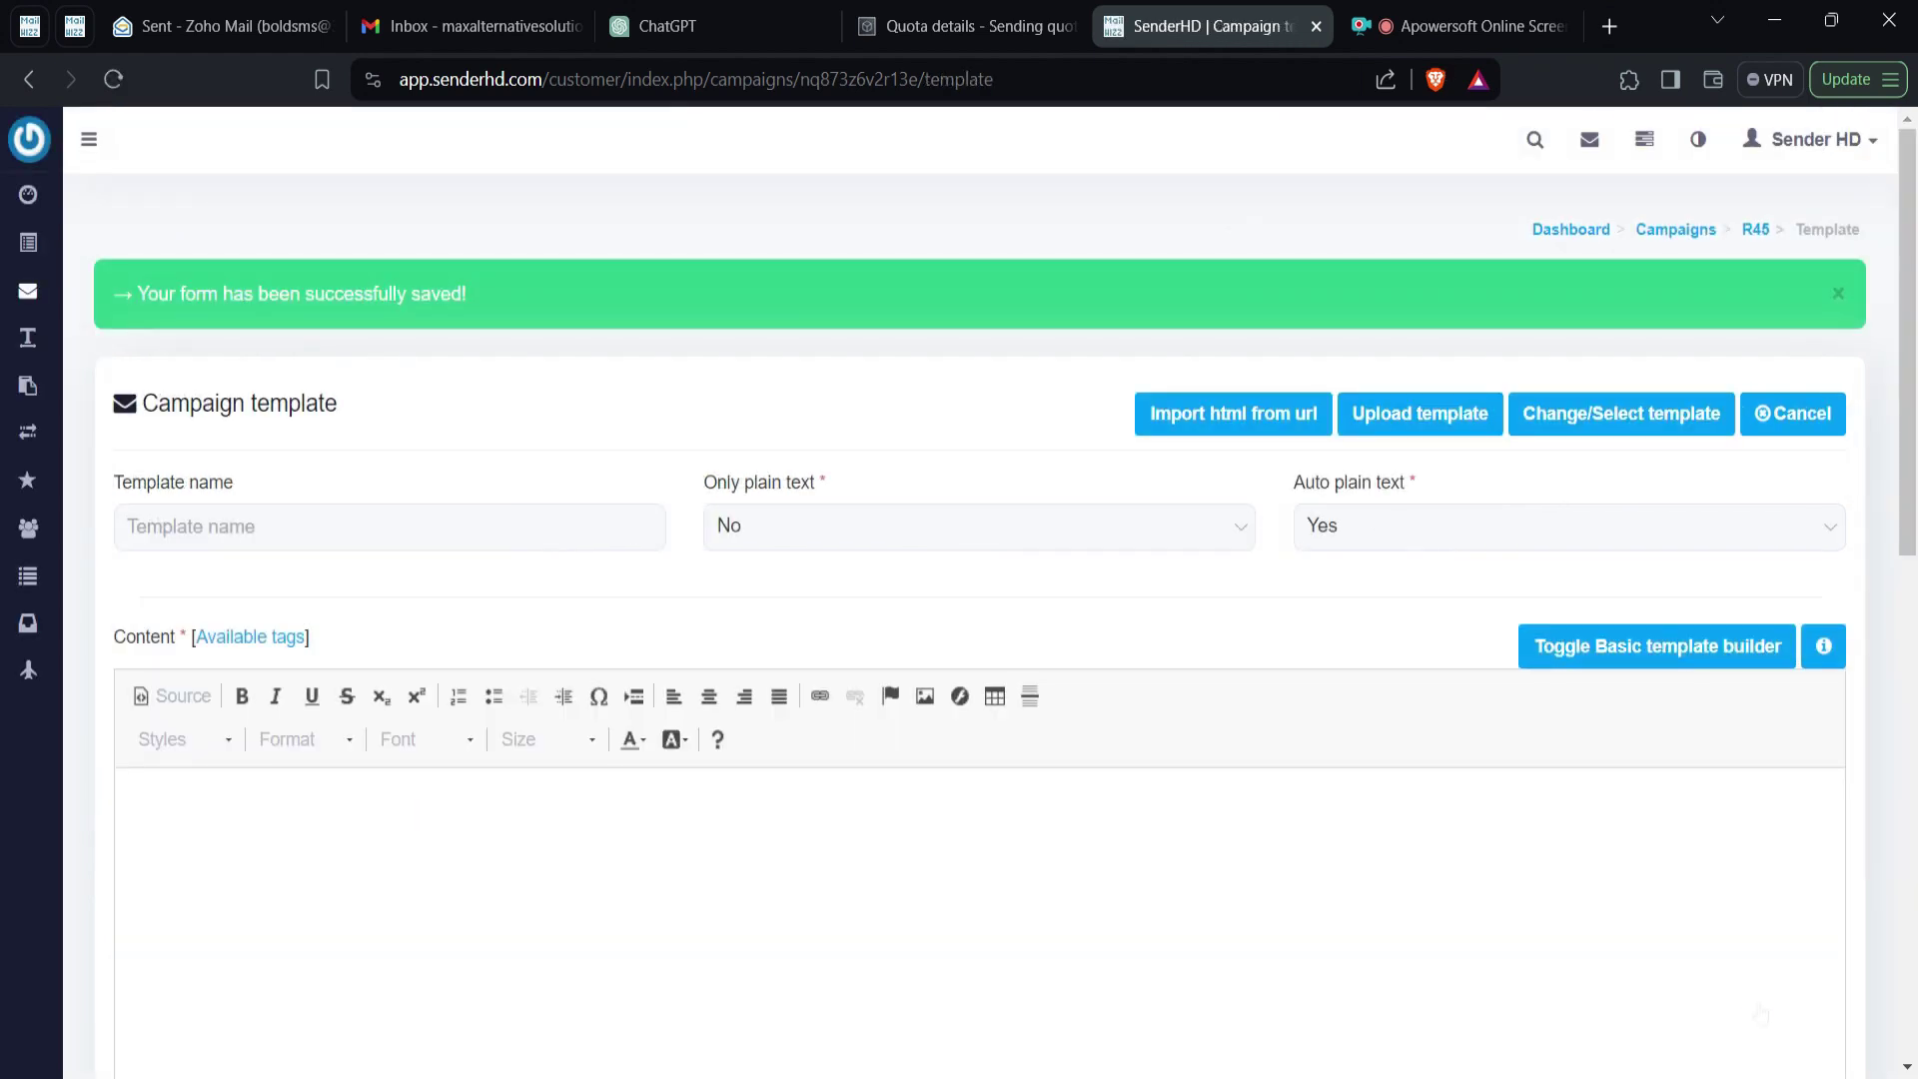
Step: Apply the existing Email to SMS template to the R45 campaign and save it to continue to confirmation
scroll(959, 599, "down", 3)
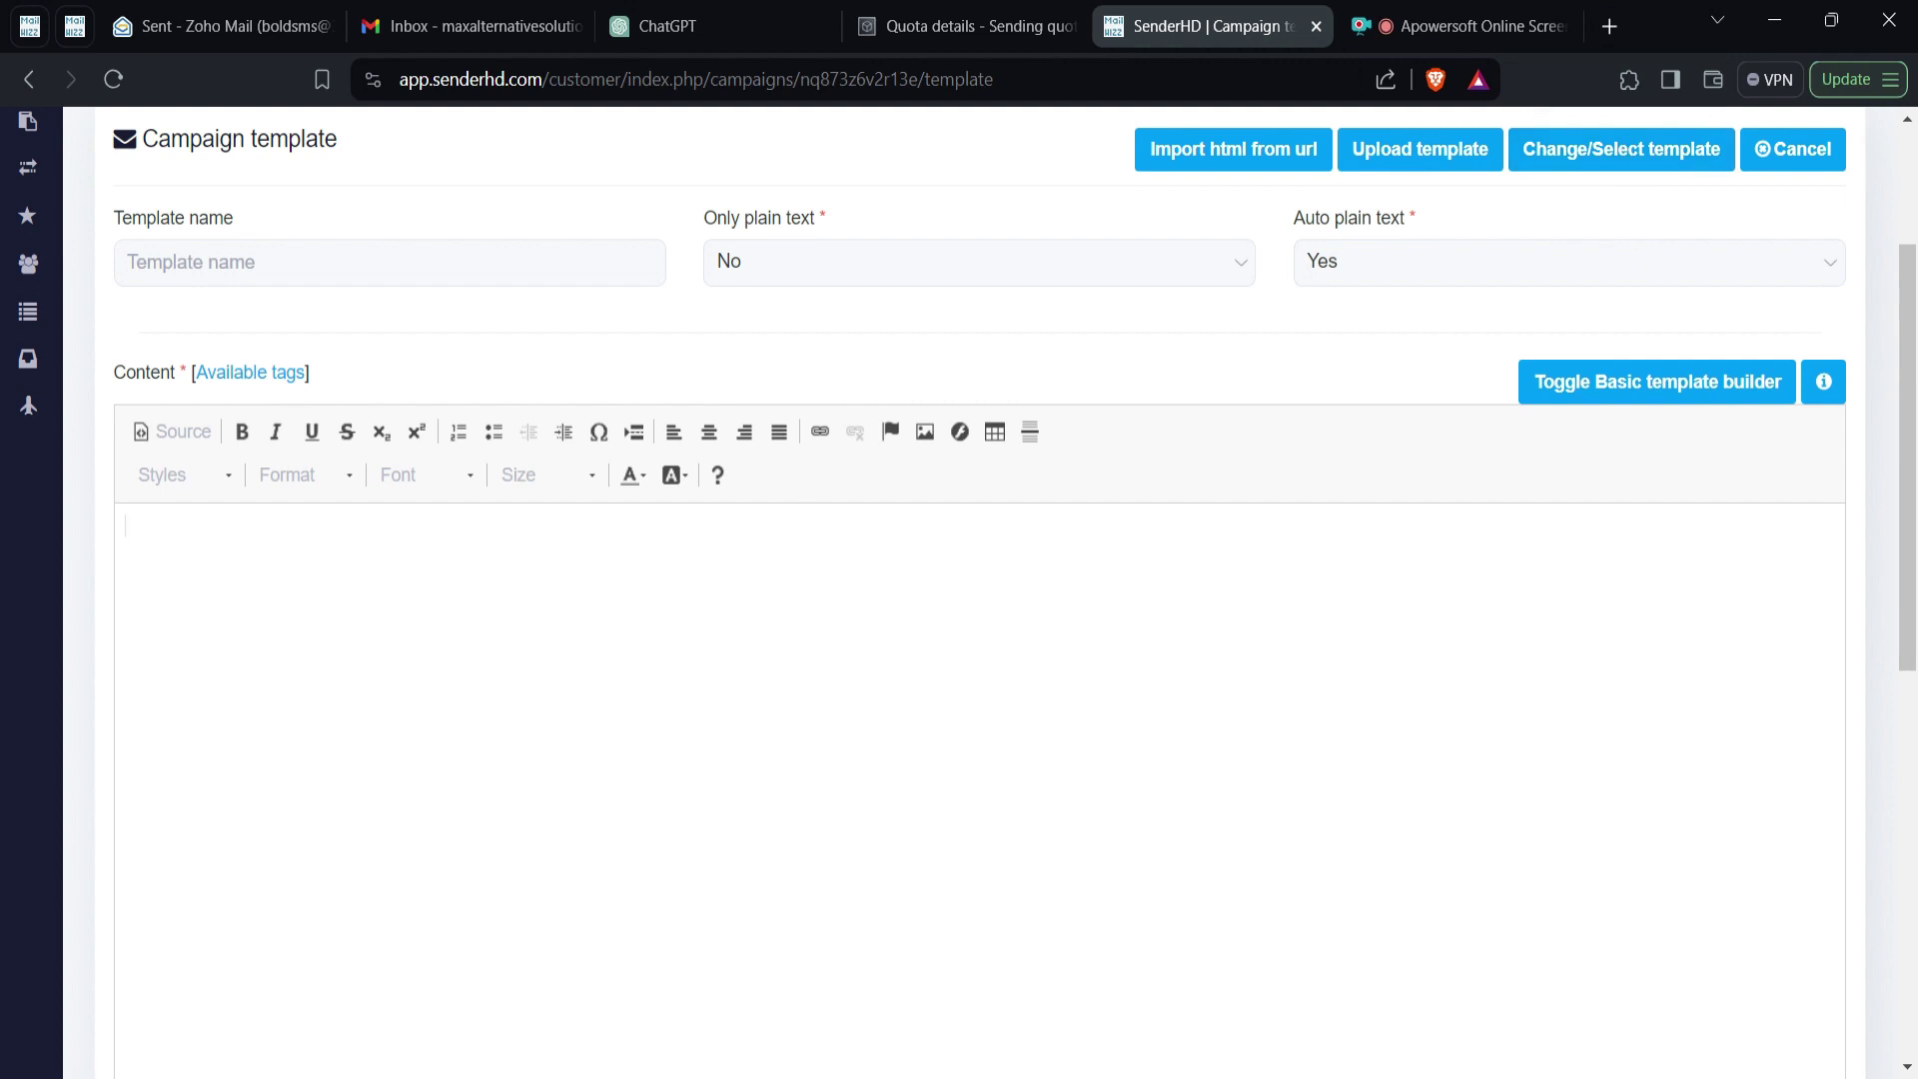
left_click(1610, 152)
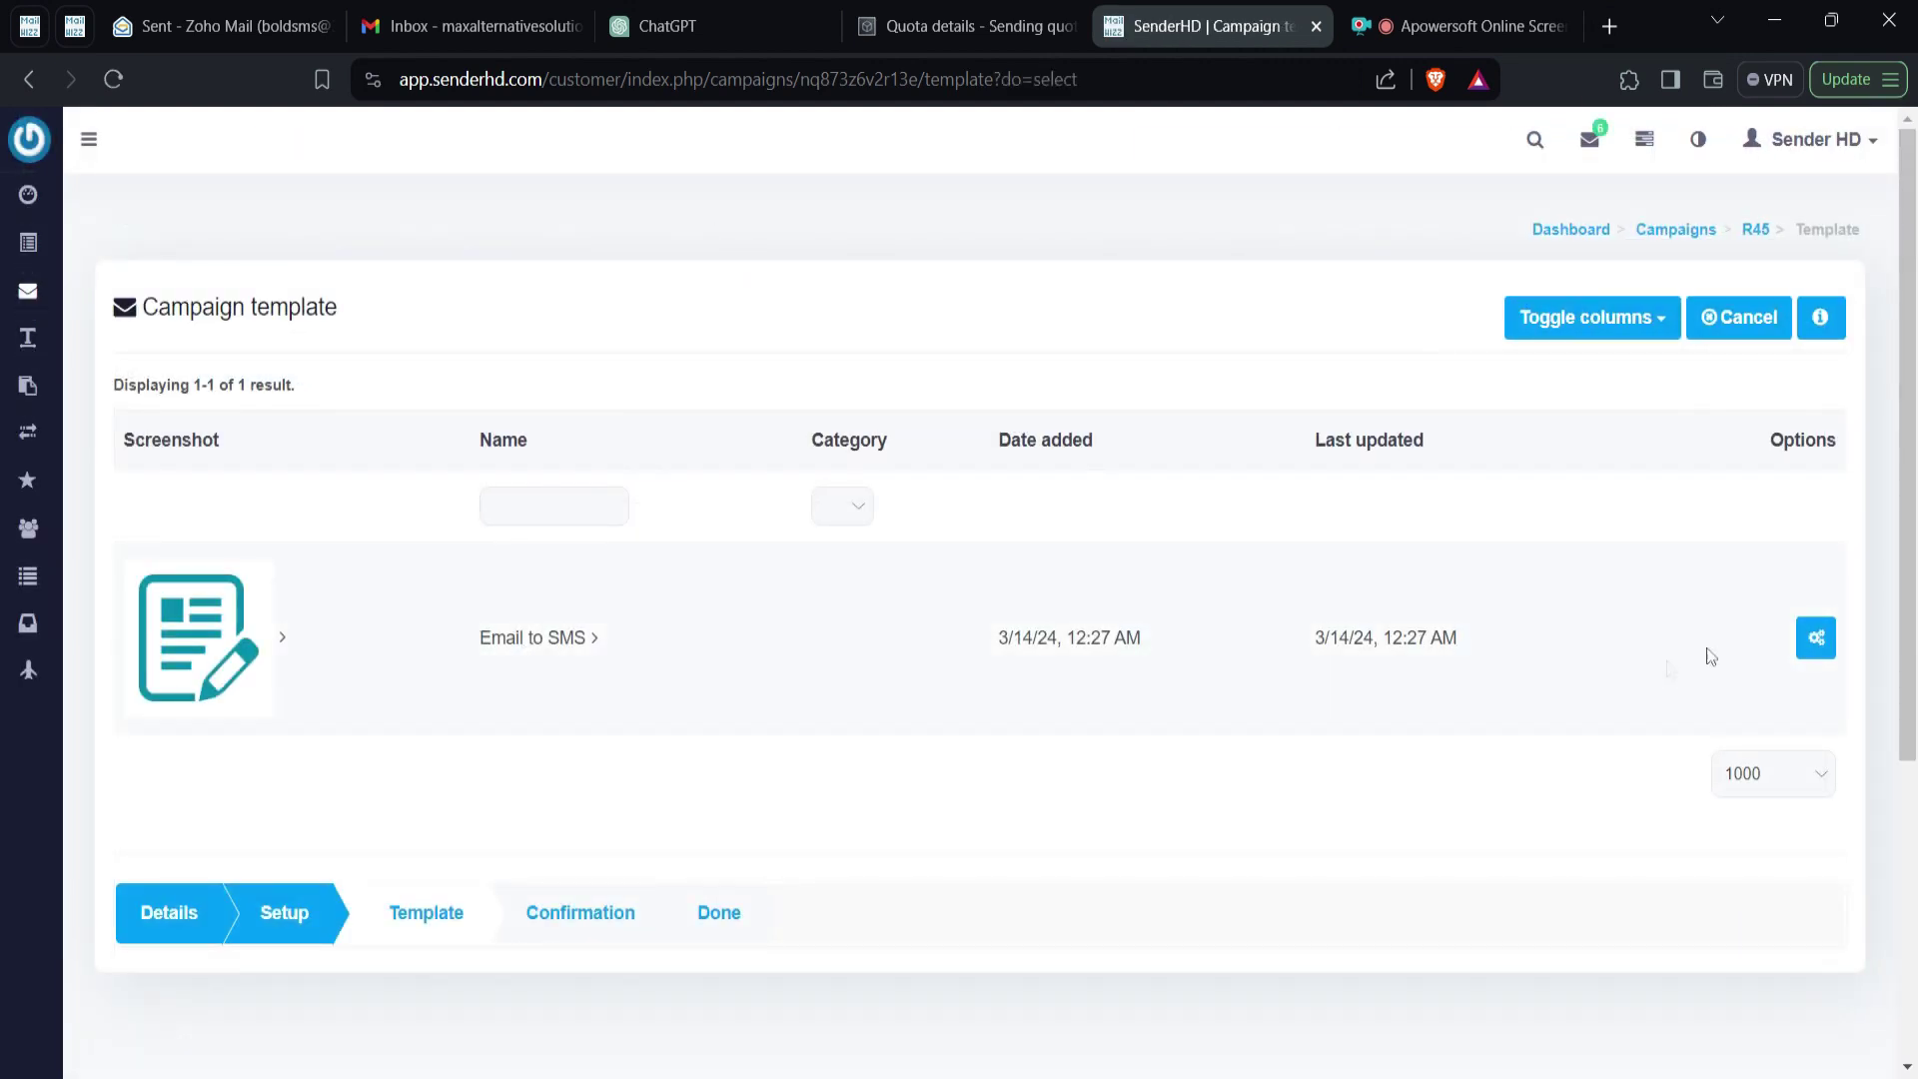
left_click(1744, 644)
scroll(1743, 650, "down", 10)
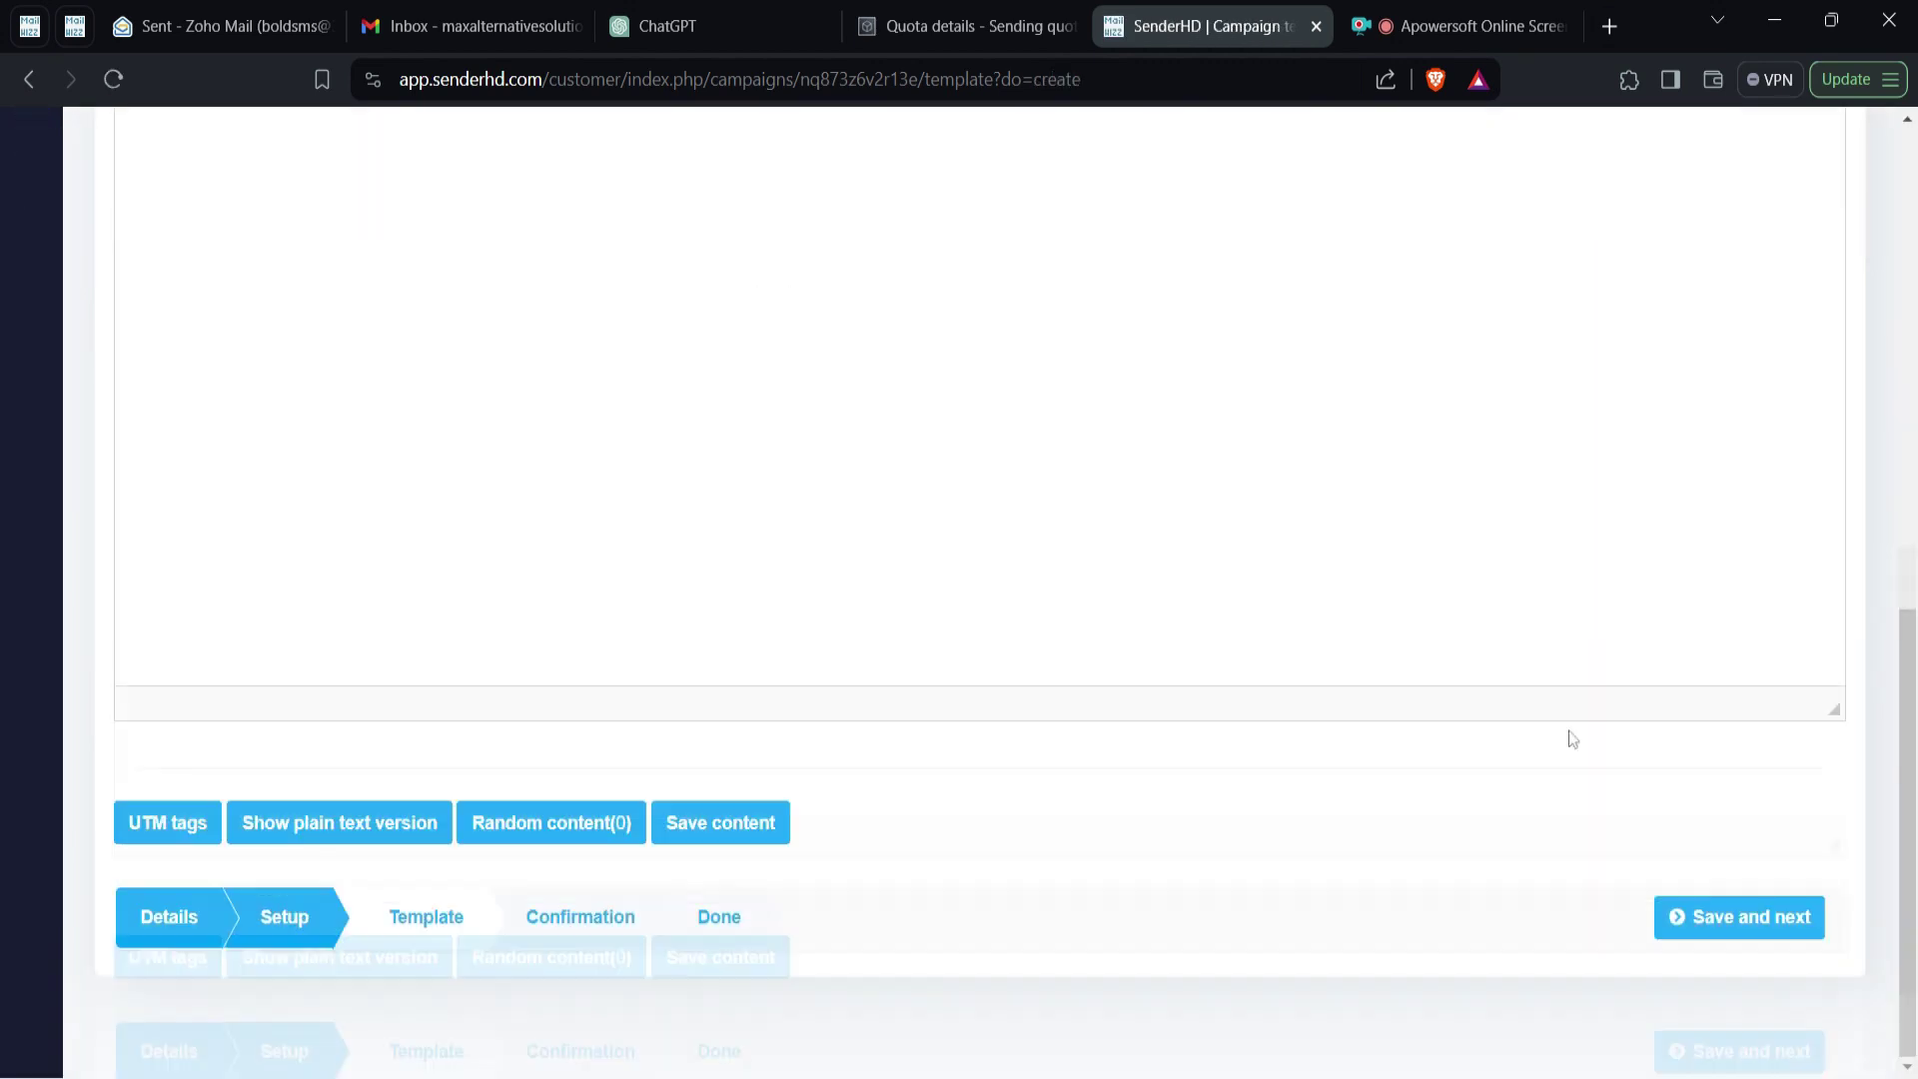
left_click(1734, 924)
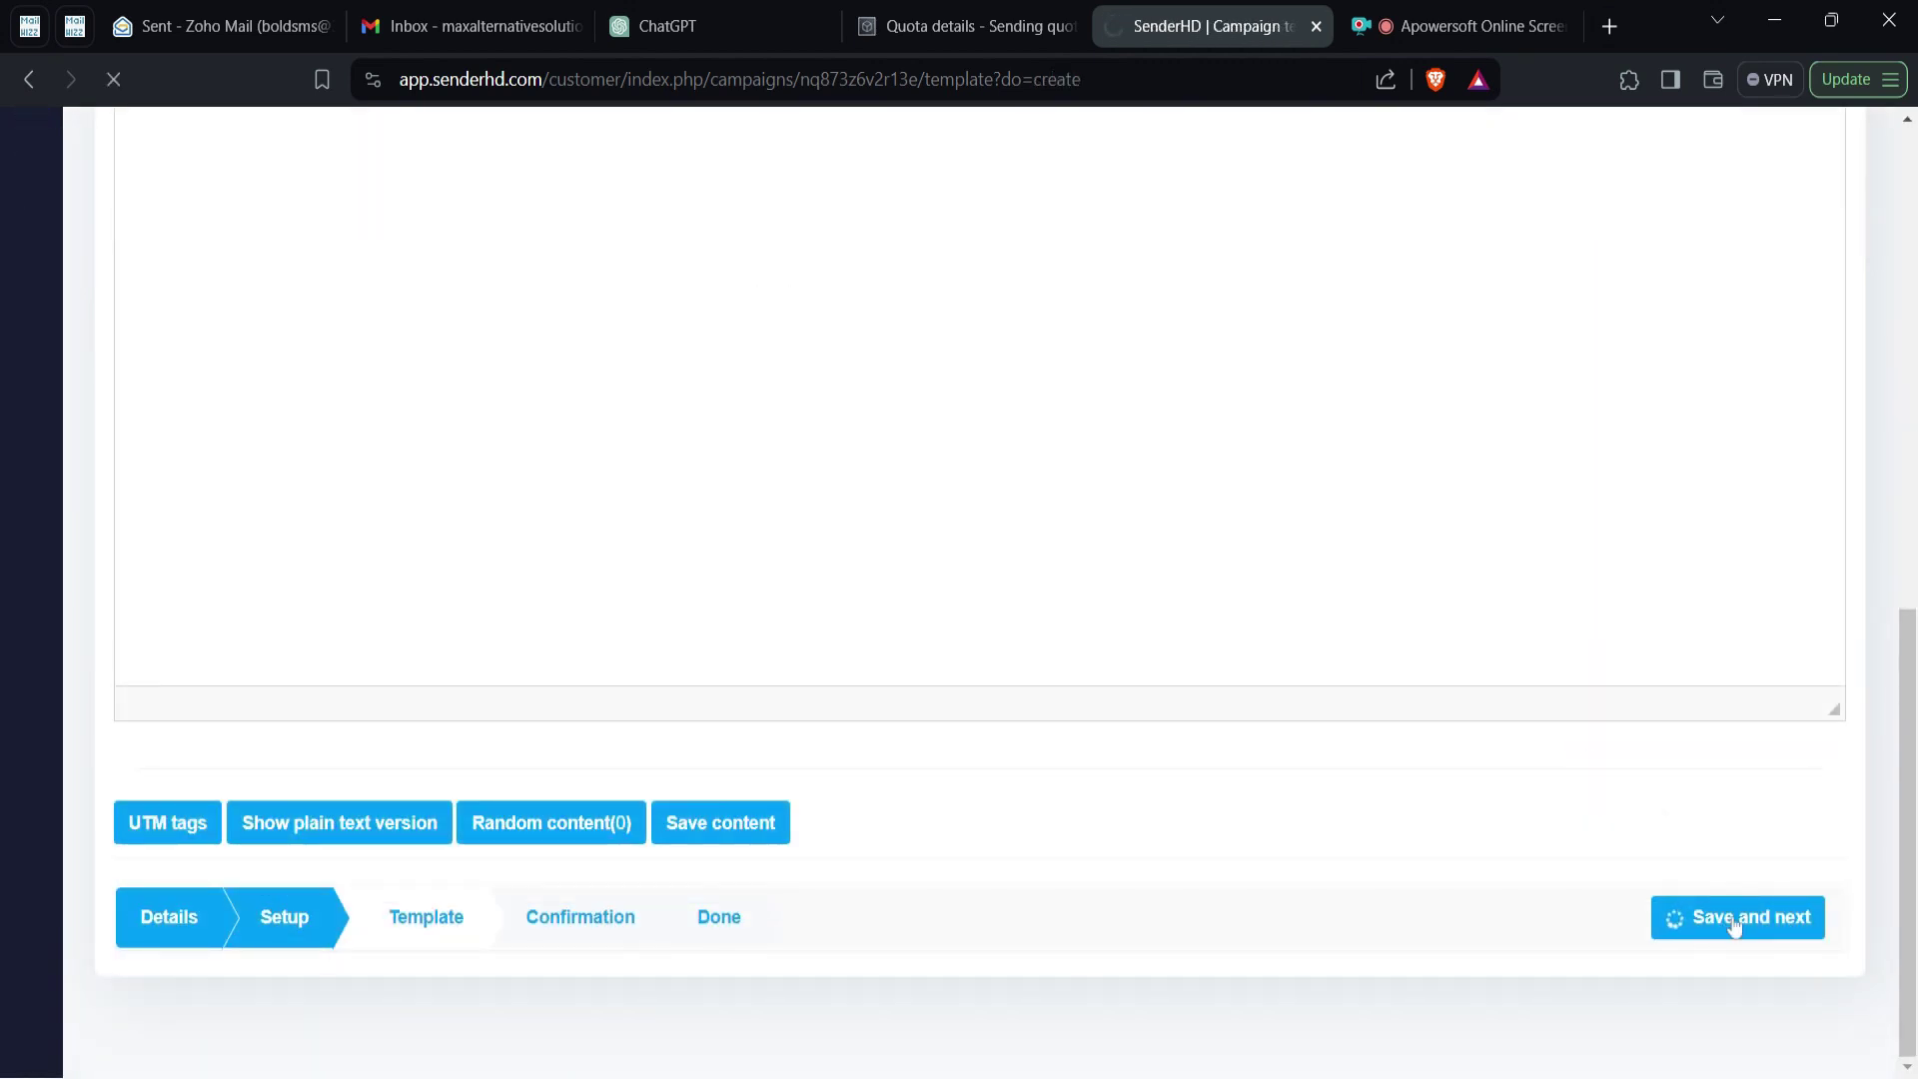
Step: Set the R45 campaign's daily sending window to start at 8:00 PM with an interval of 1 hour
scroll(1019, 548, "down", 2)
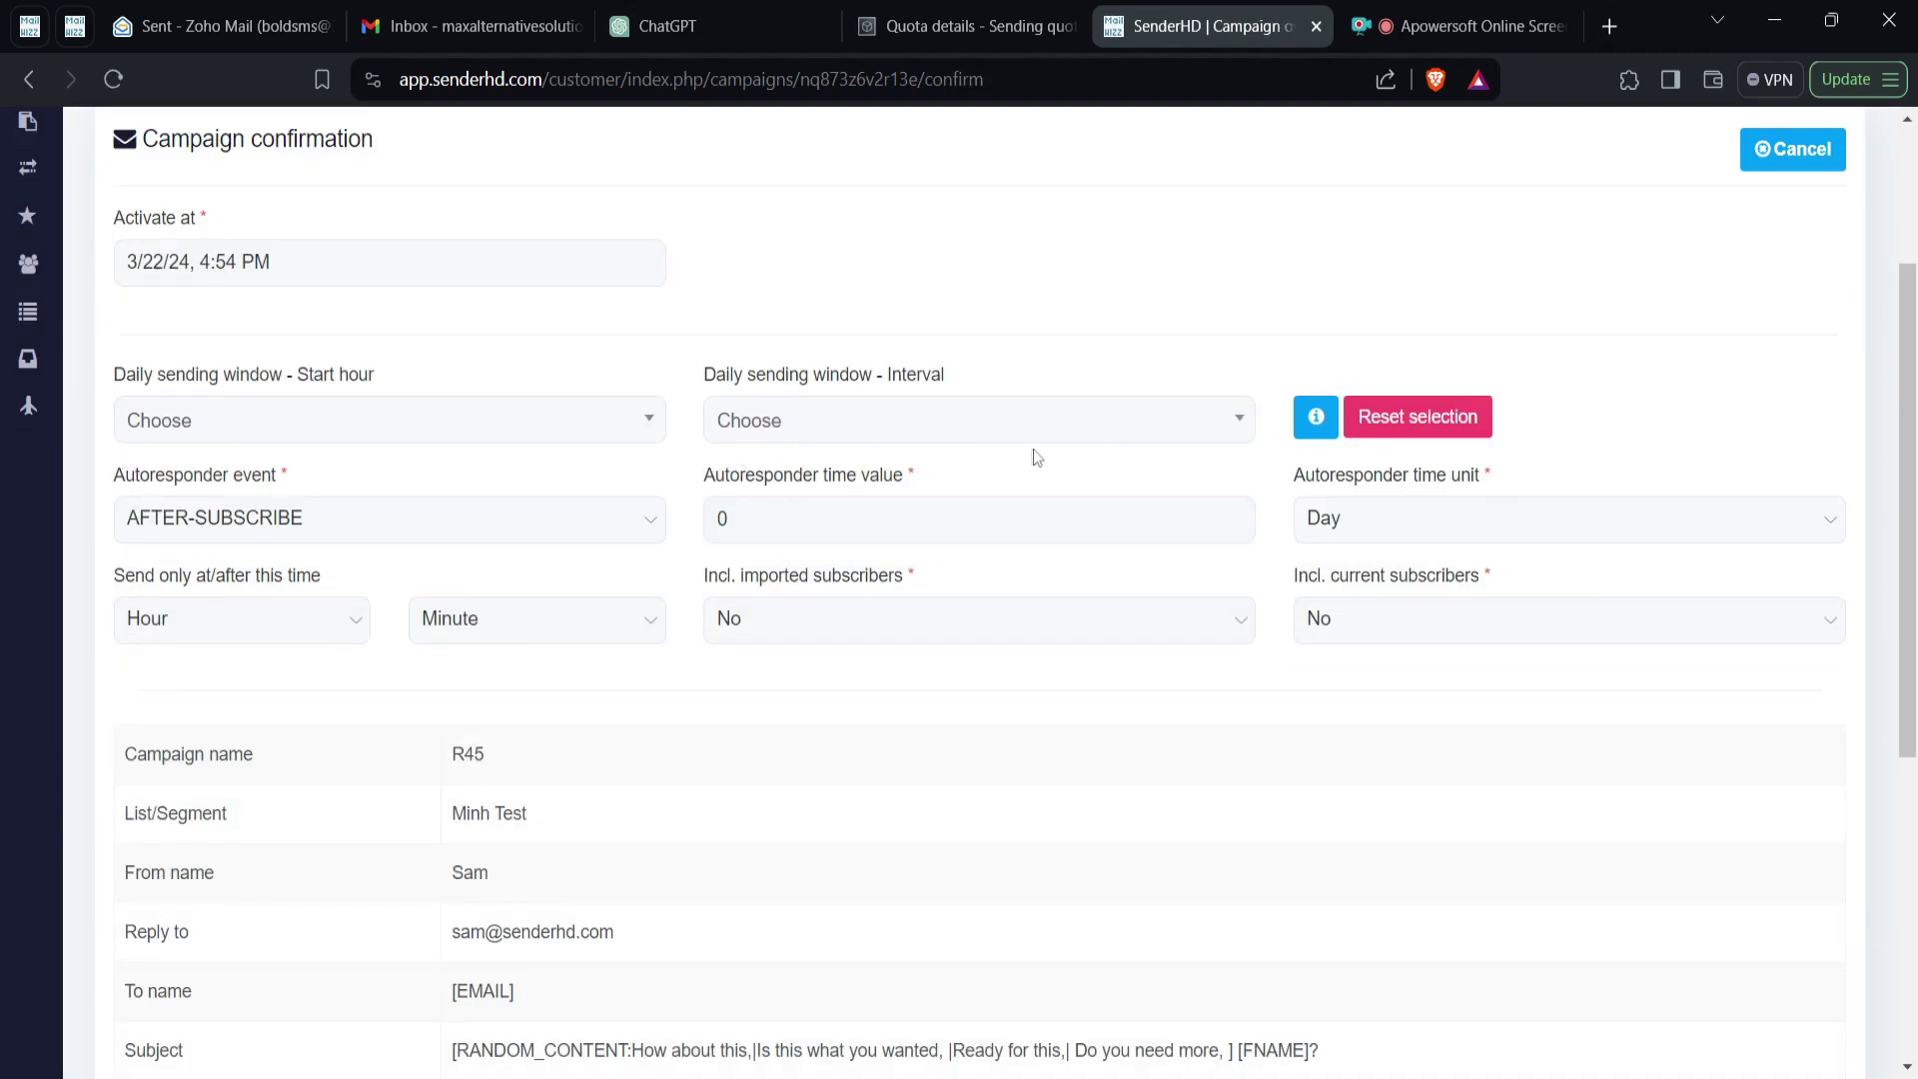
scroll(1036, 457, "down", 5)
scroll(1009, 470, "up", 8)
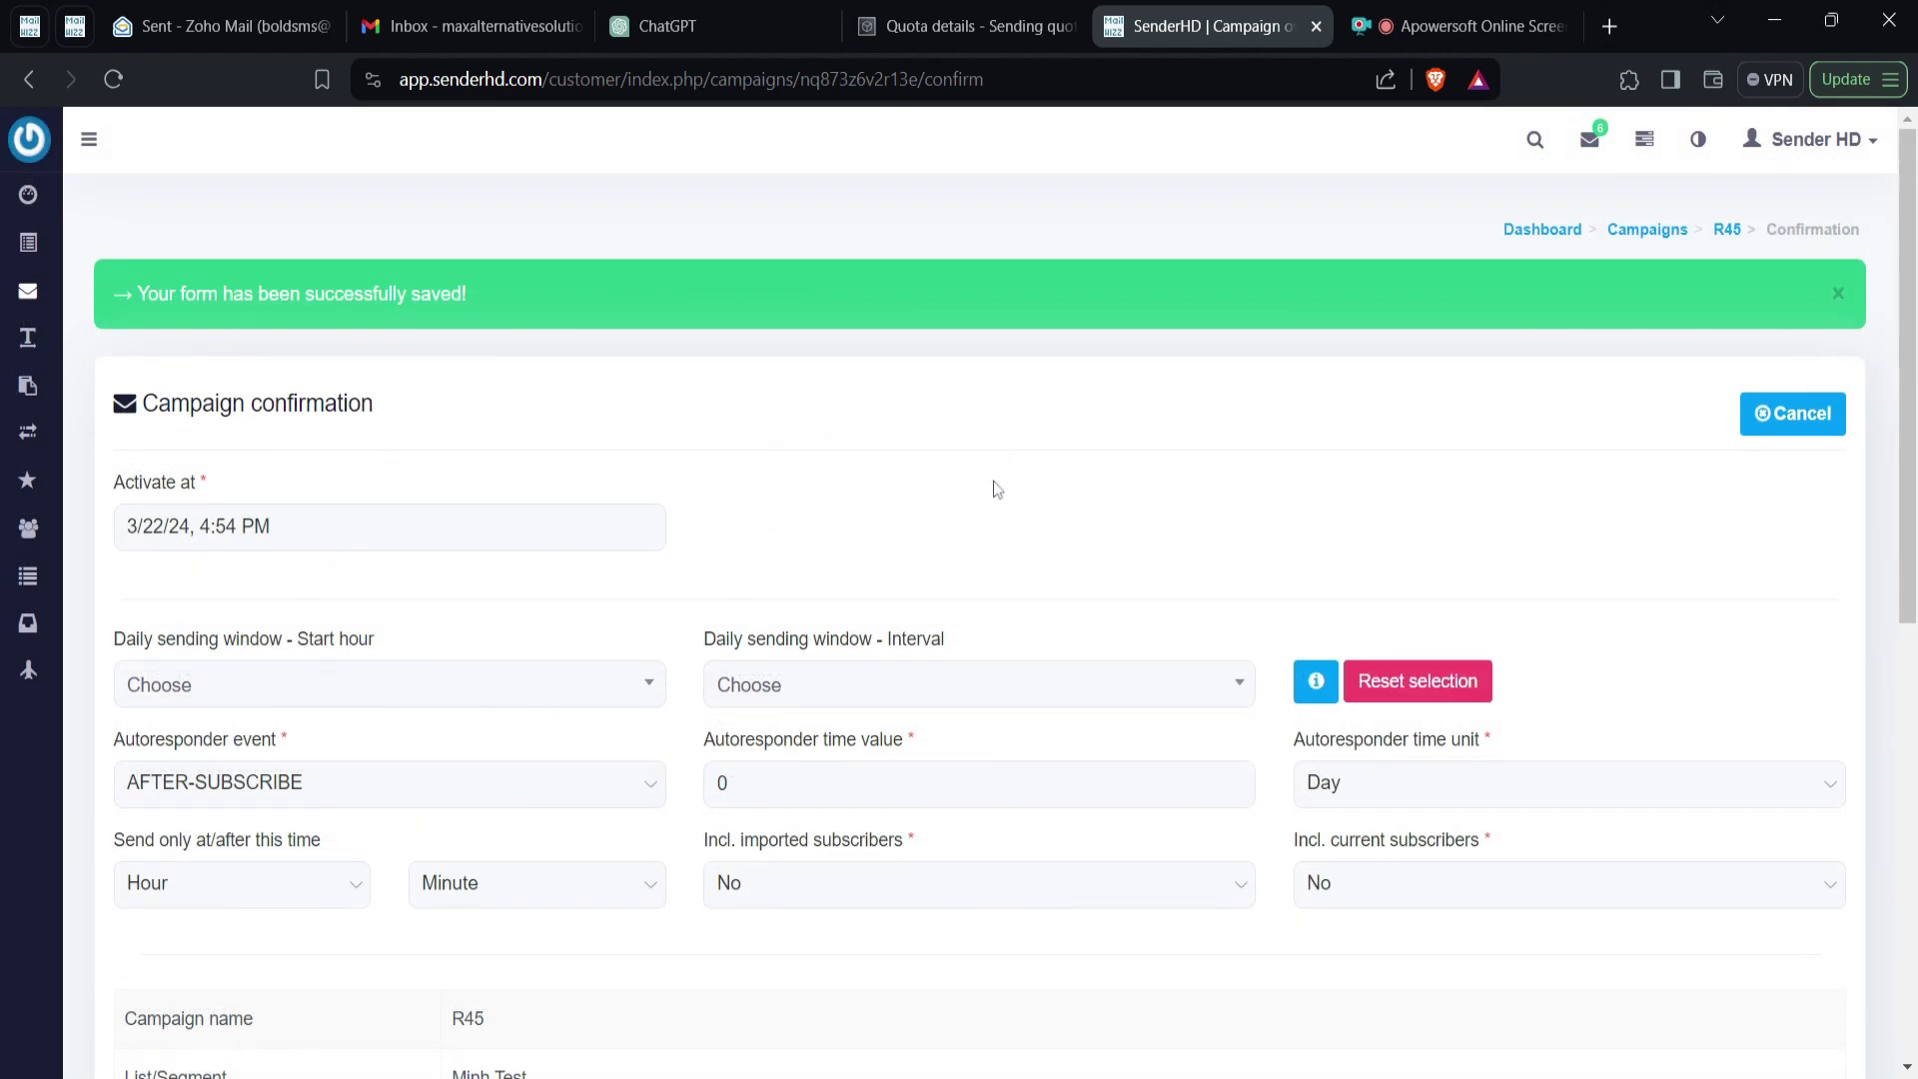
scroll(999, 483, "down", 1)
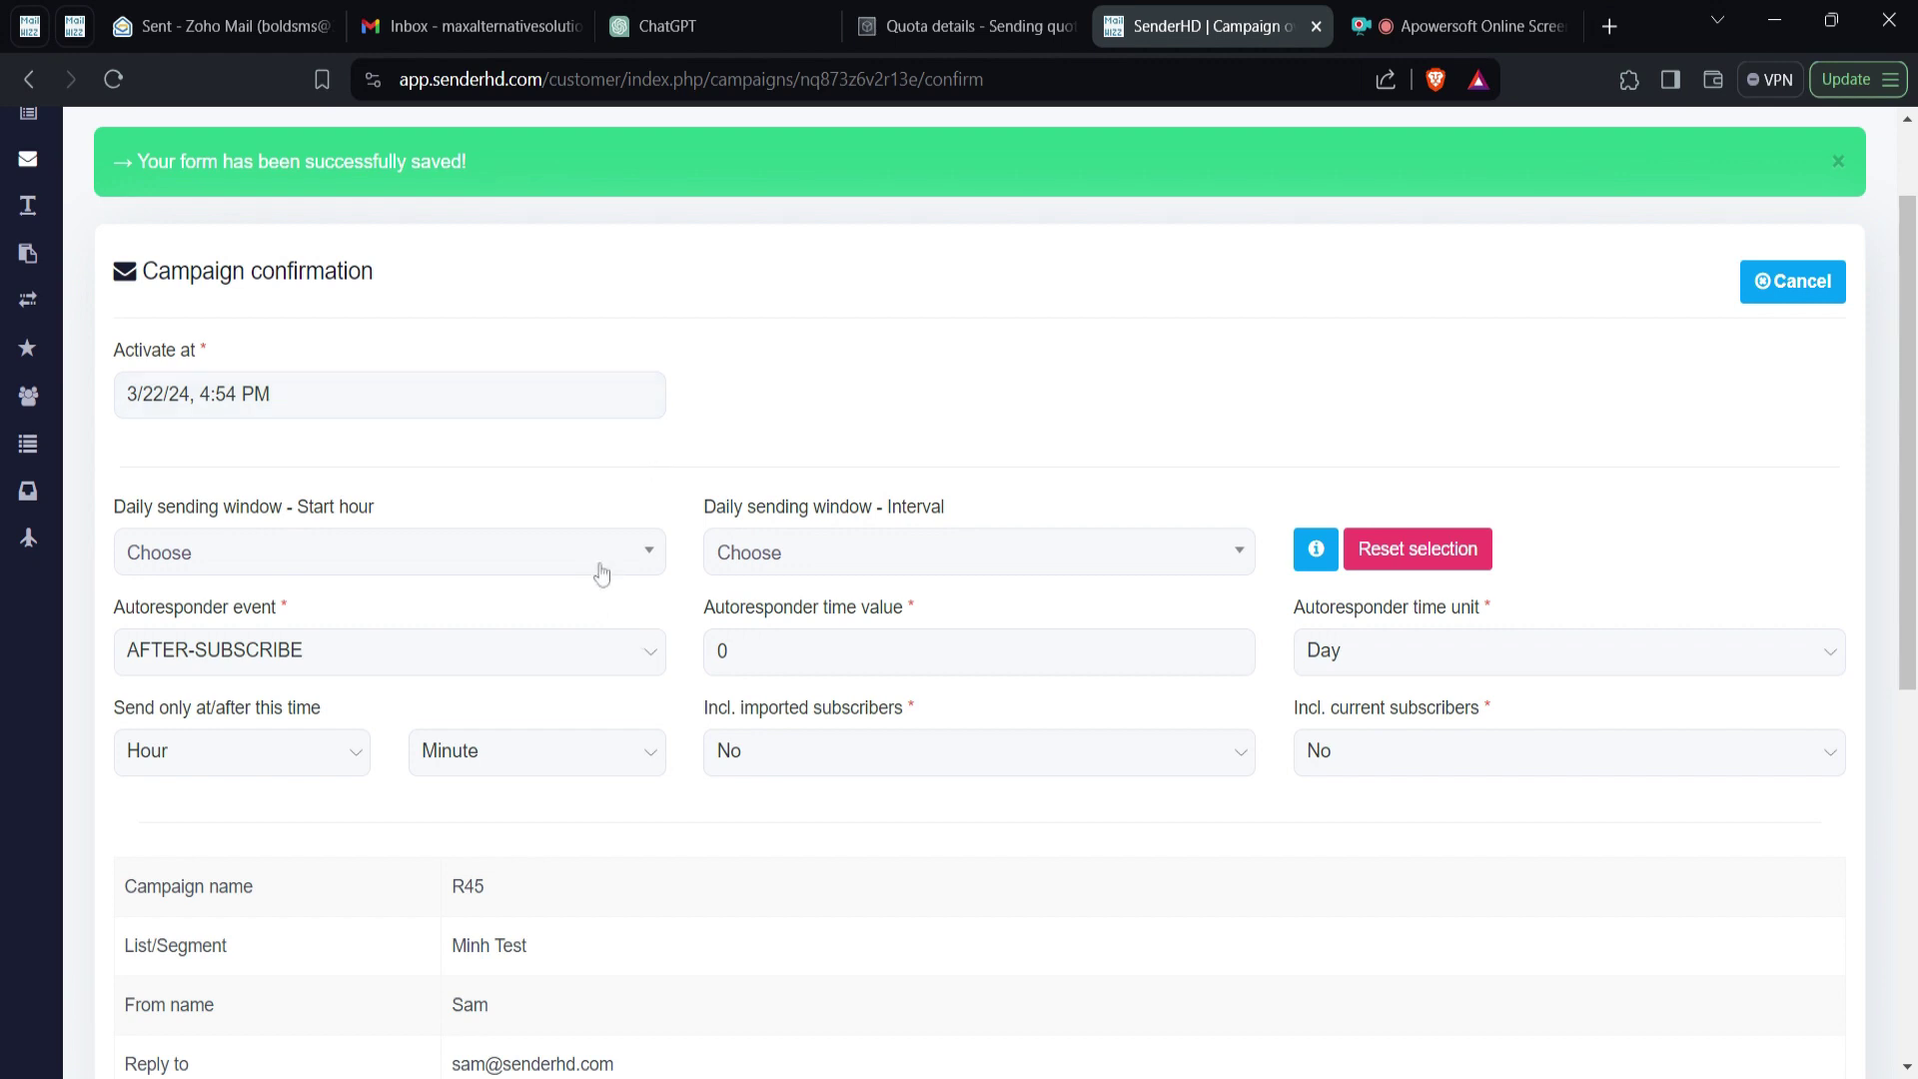
left_click(657, 565)
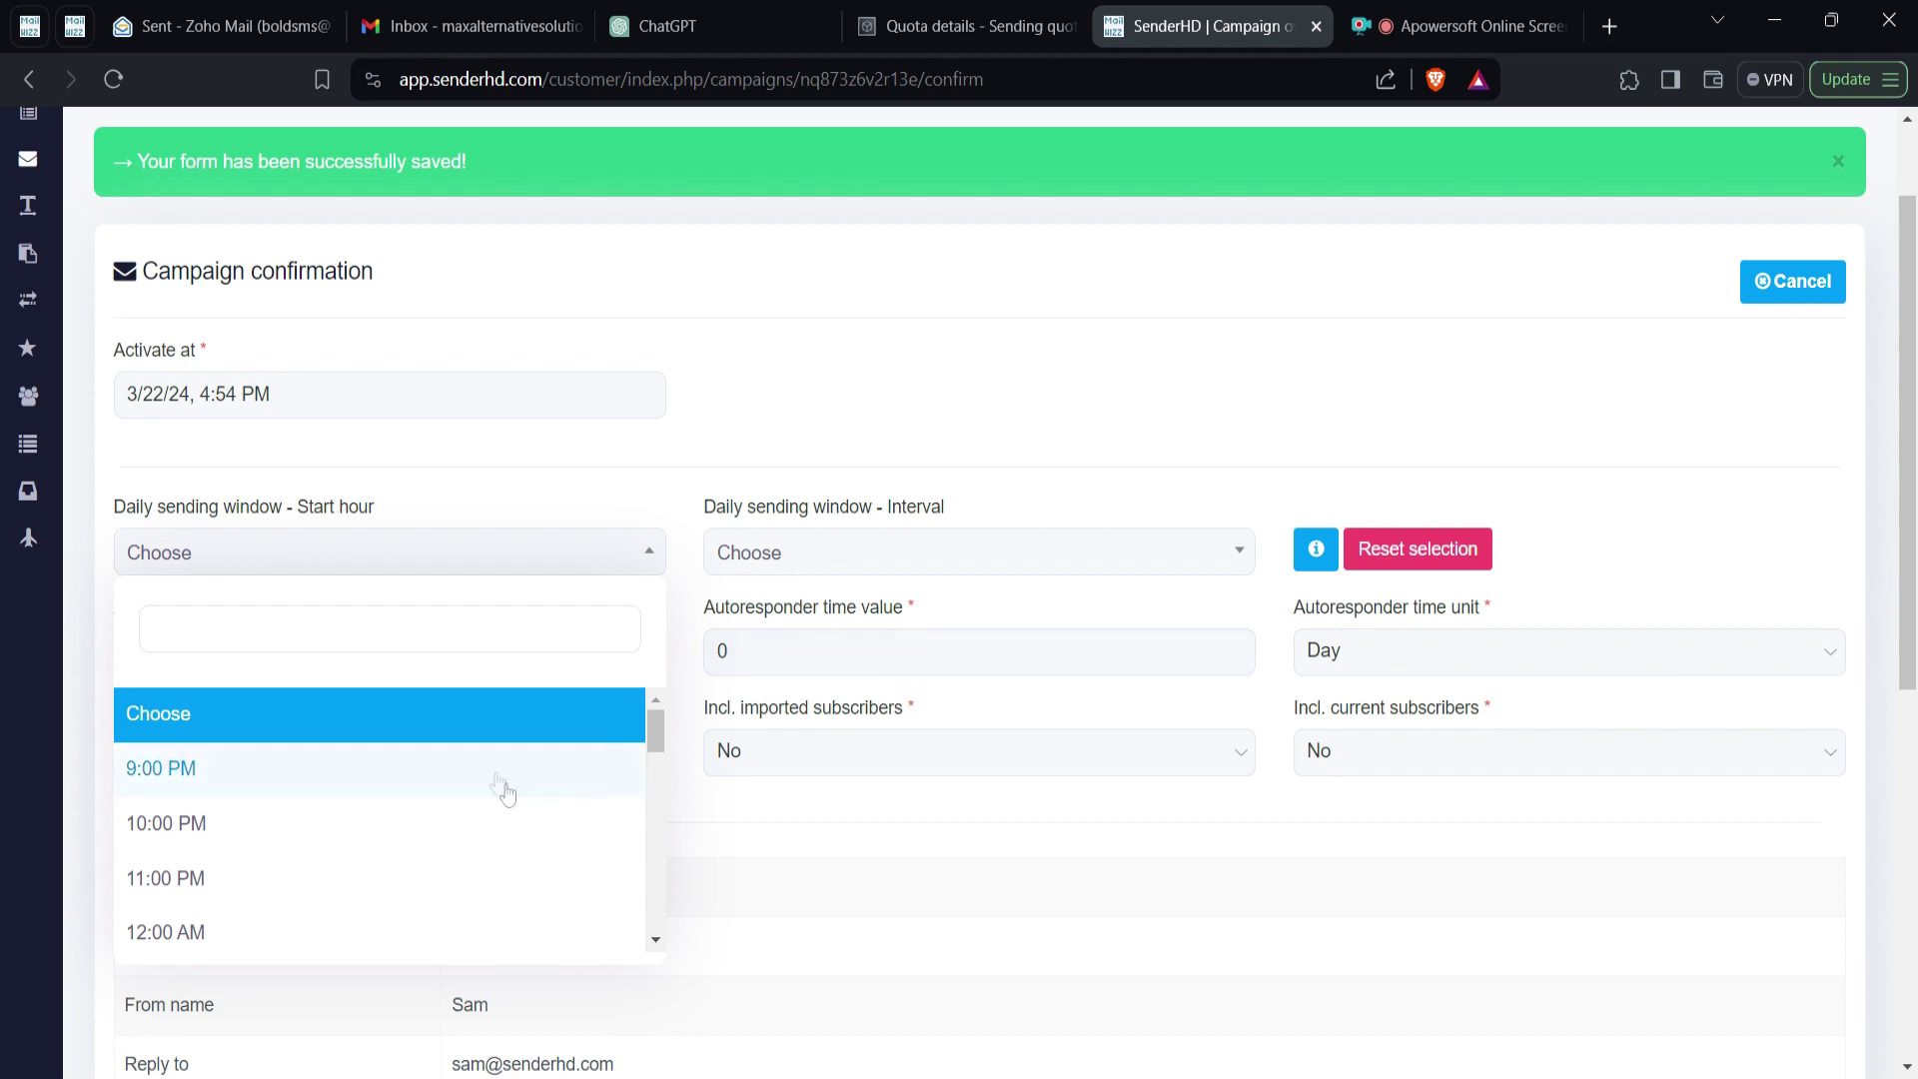
scroll(509, 779, "down", 10)
scroll(505, 746, "up", 10)
scroll(501, 759, "down", 8)
scroll(511, 734, "down", 3)
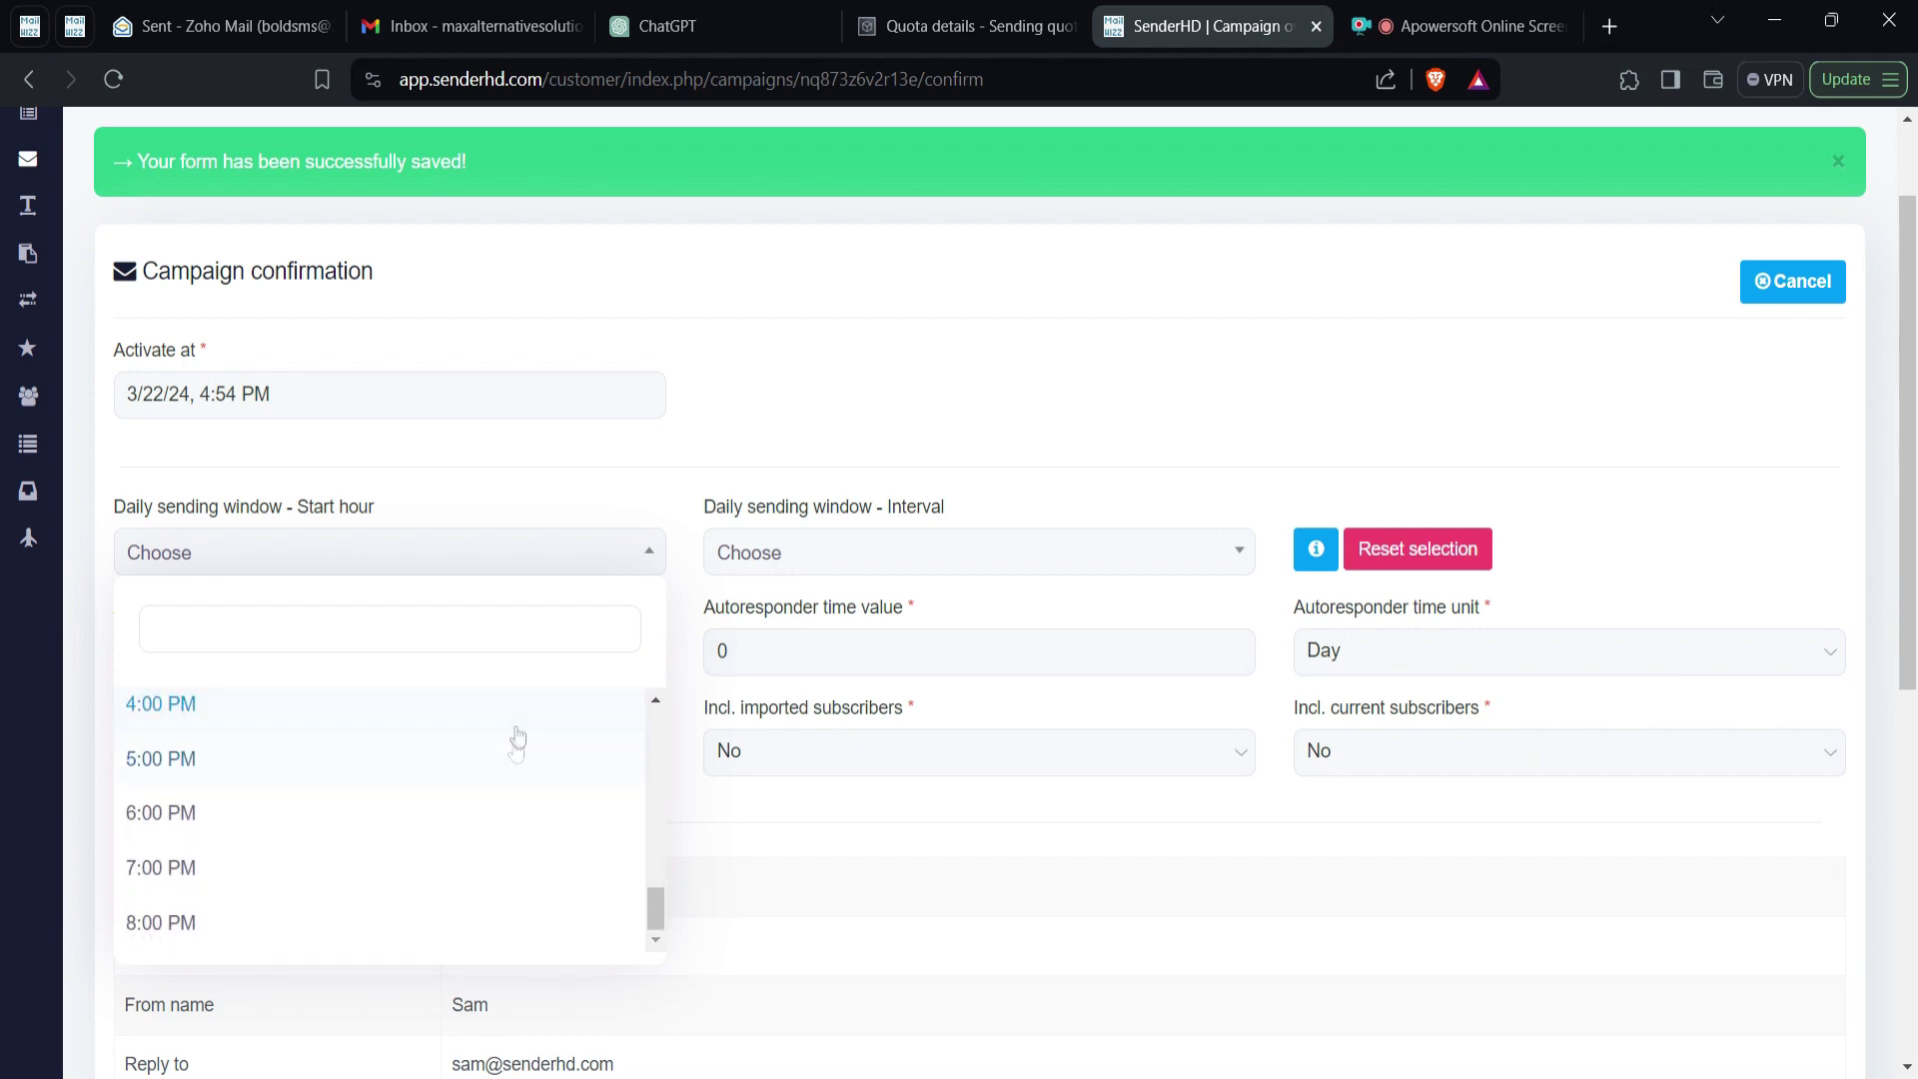
left_click(415, 919)
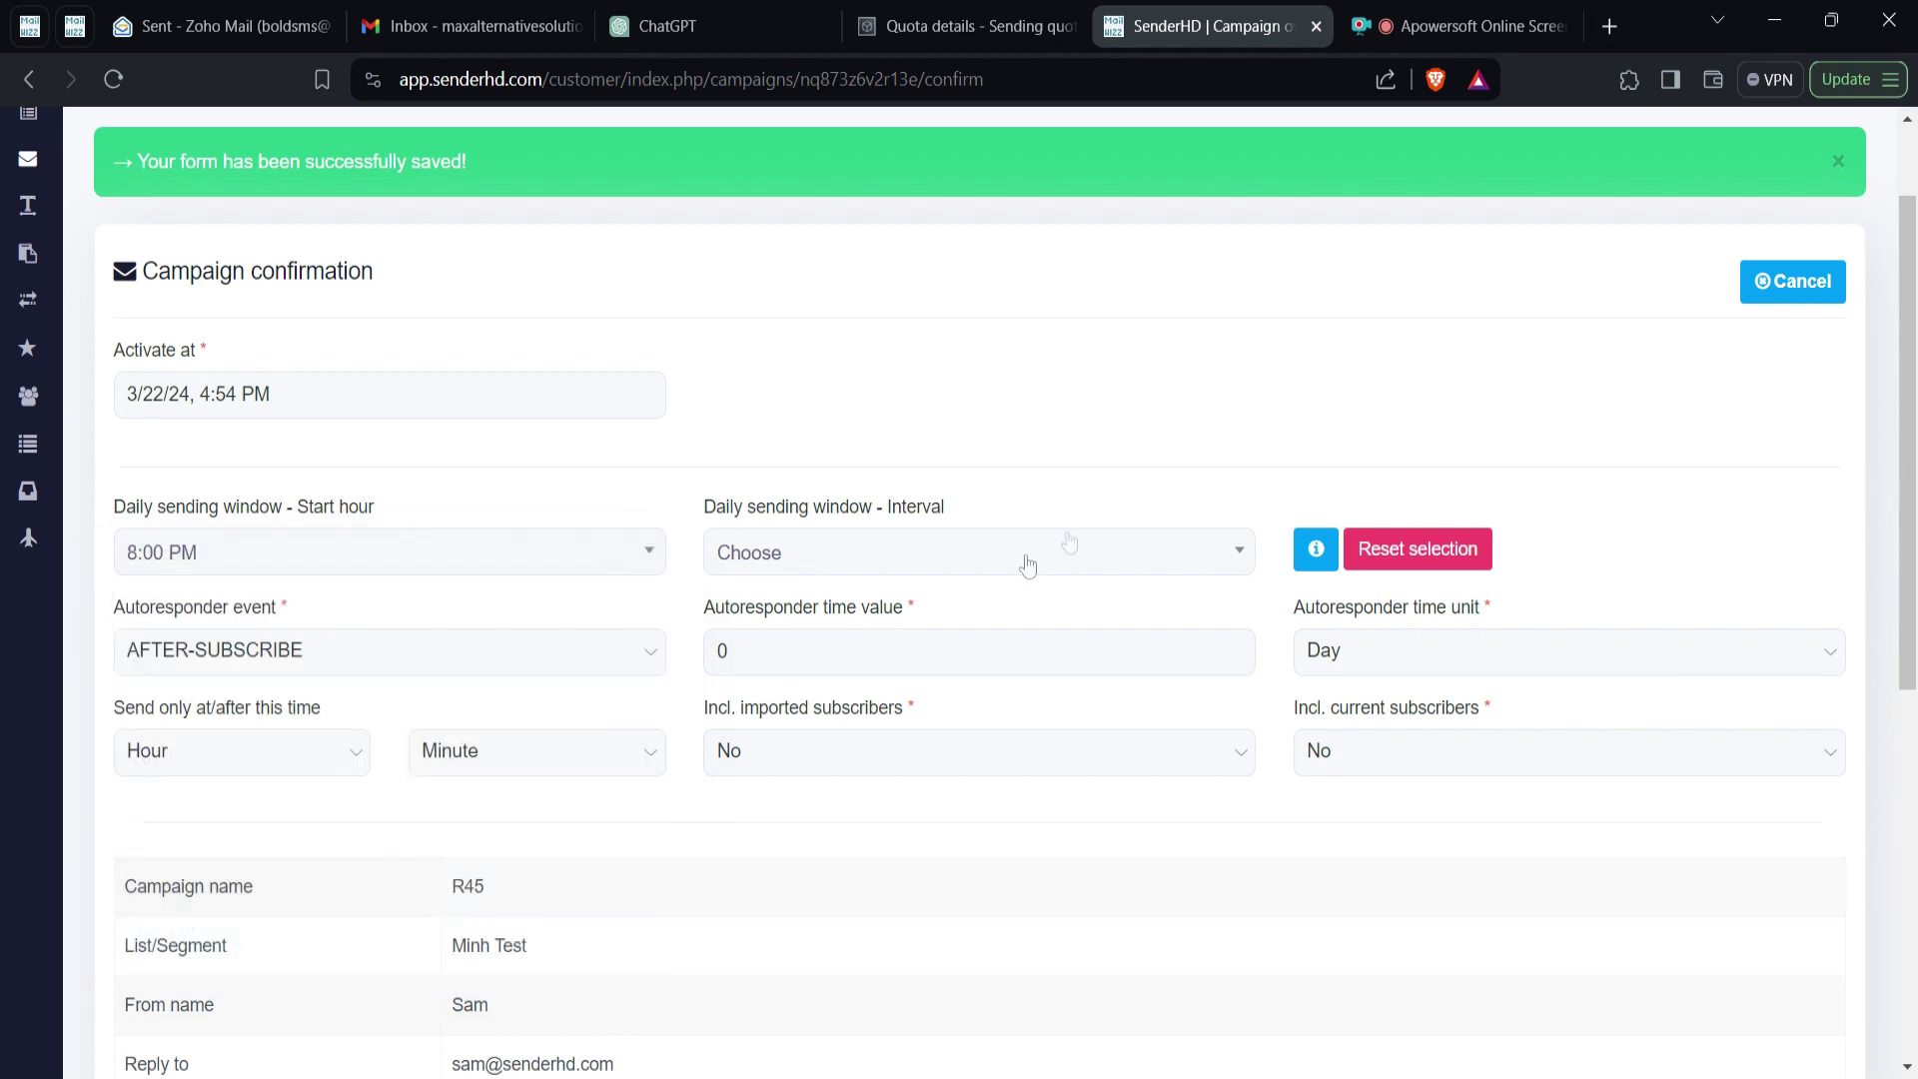
left_click(1137, 553)
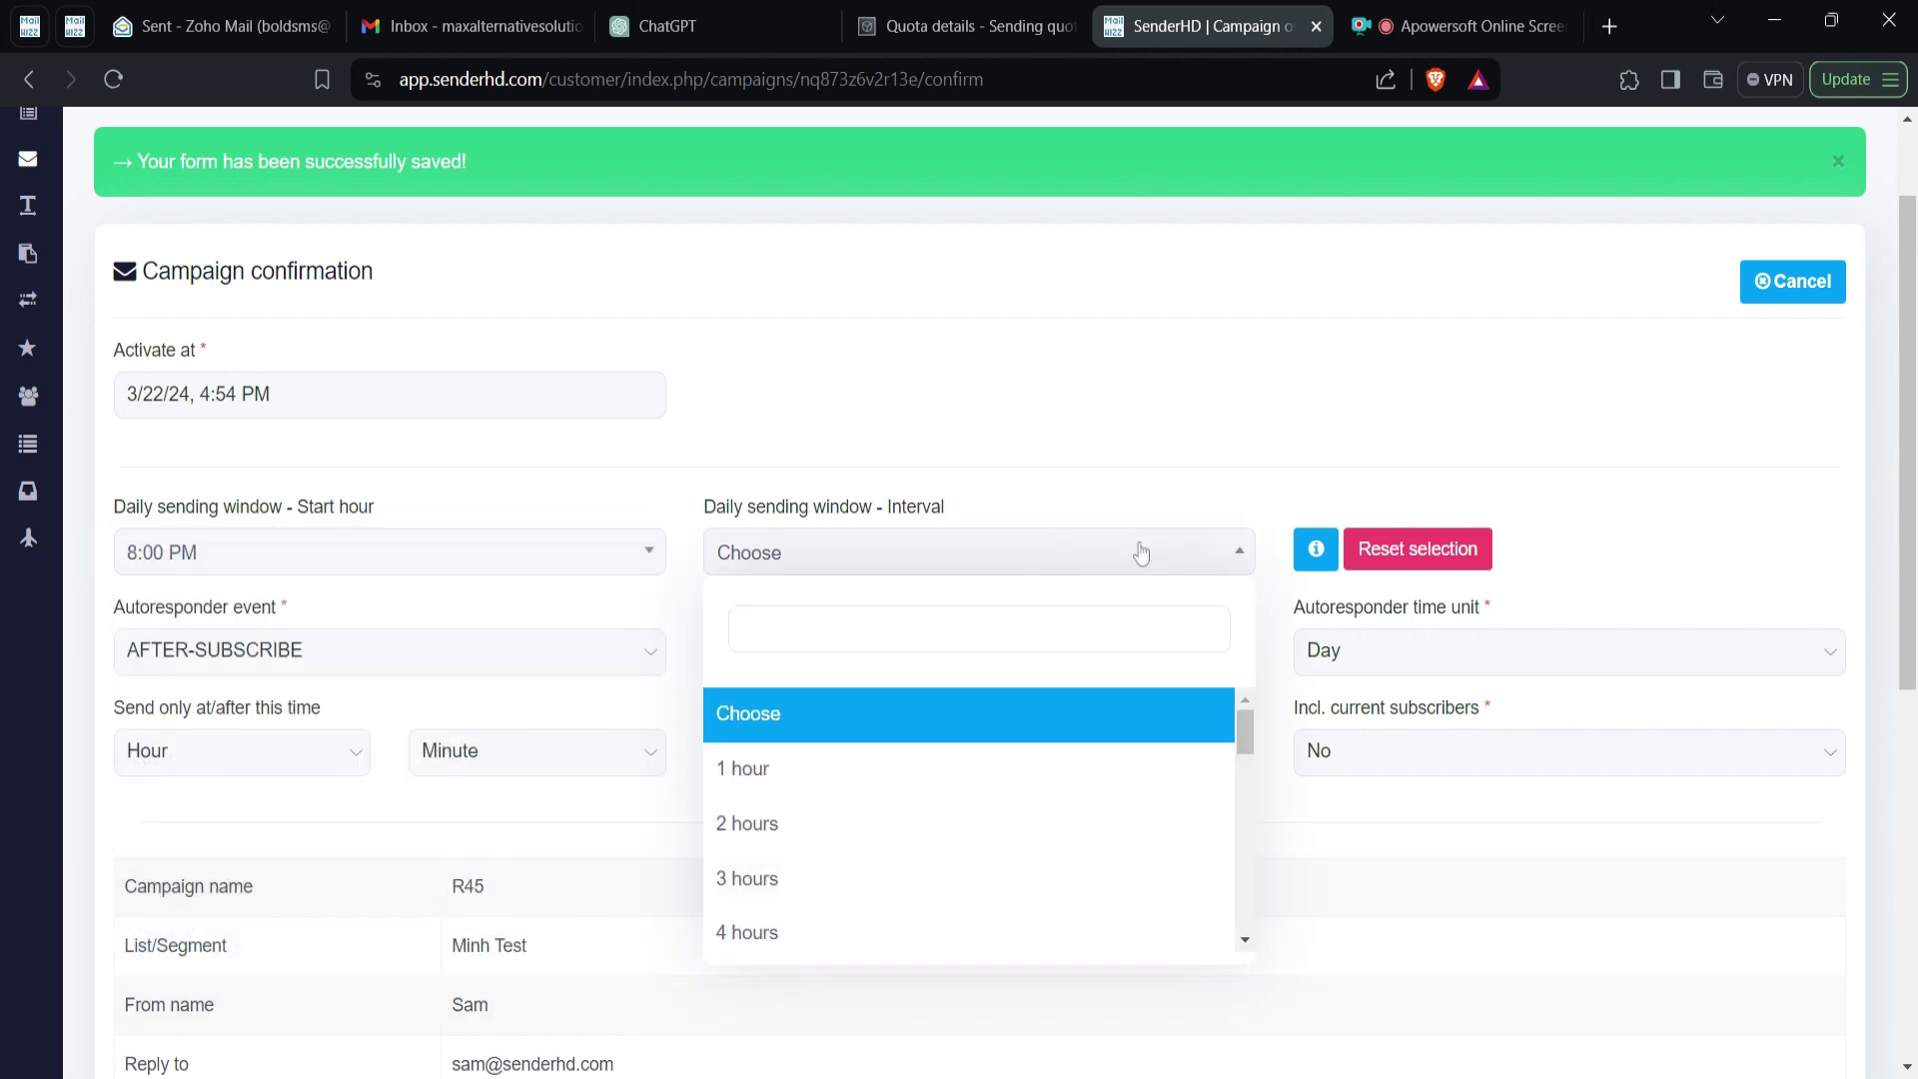
left_click(994, 777)
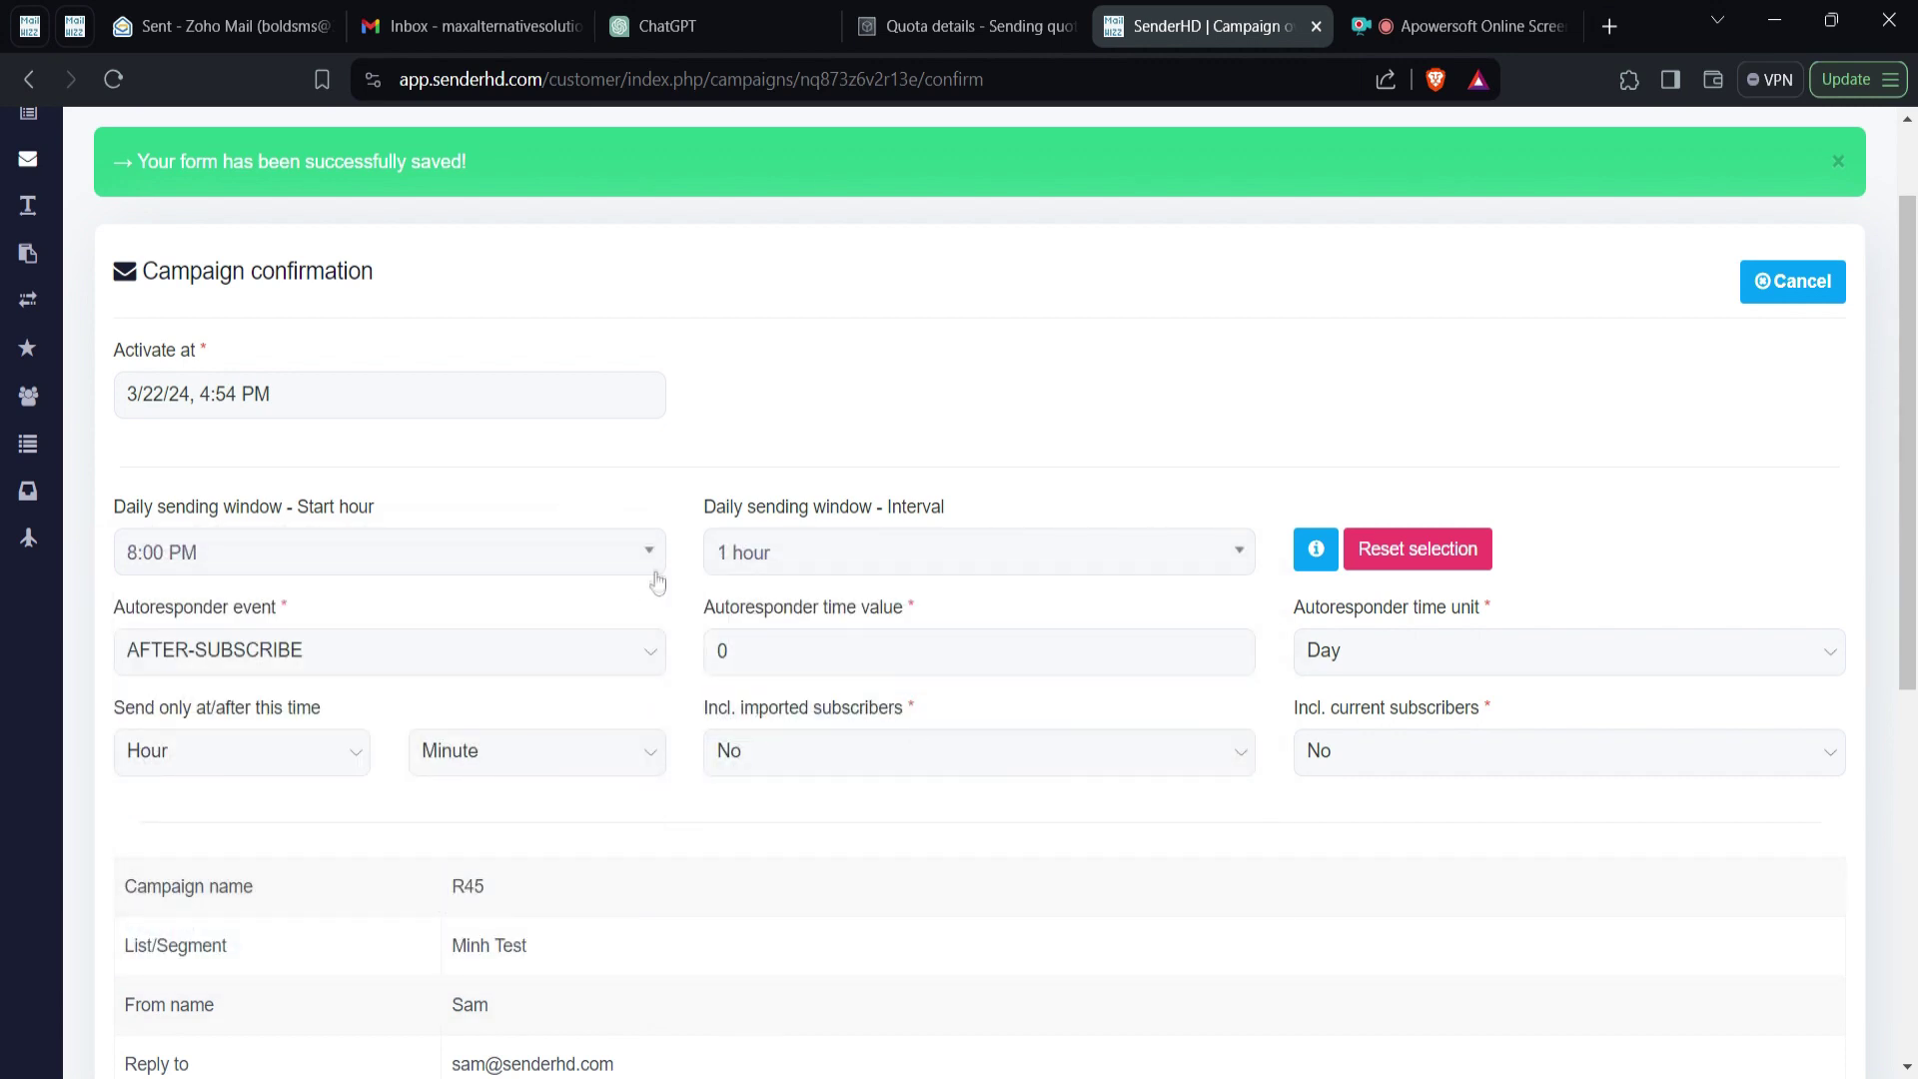
Step: Change the daily sending window to a start hour of 8:00 AM and an interval of 8 hours
left_click(654, 567)
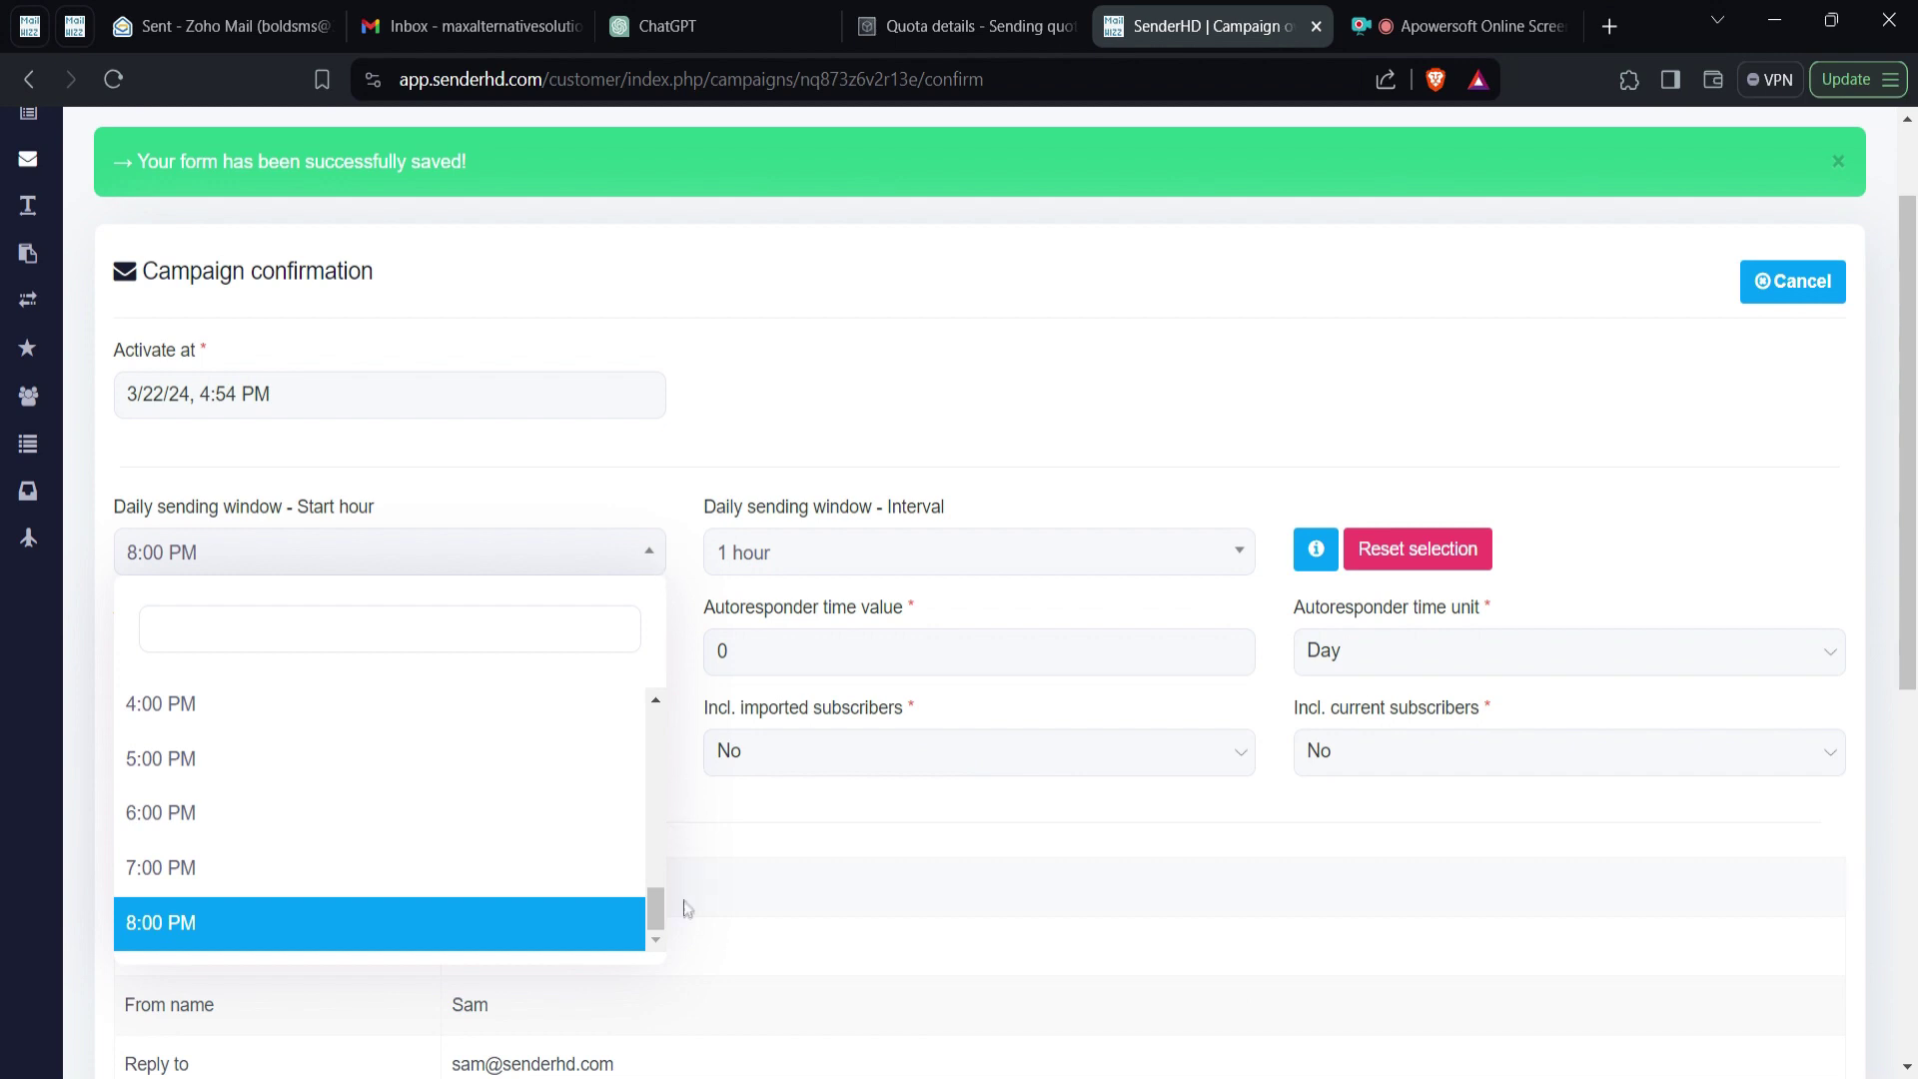
left_click_drag(655, 911, 635, 801)
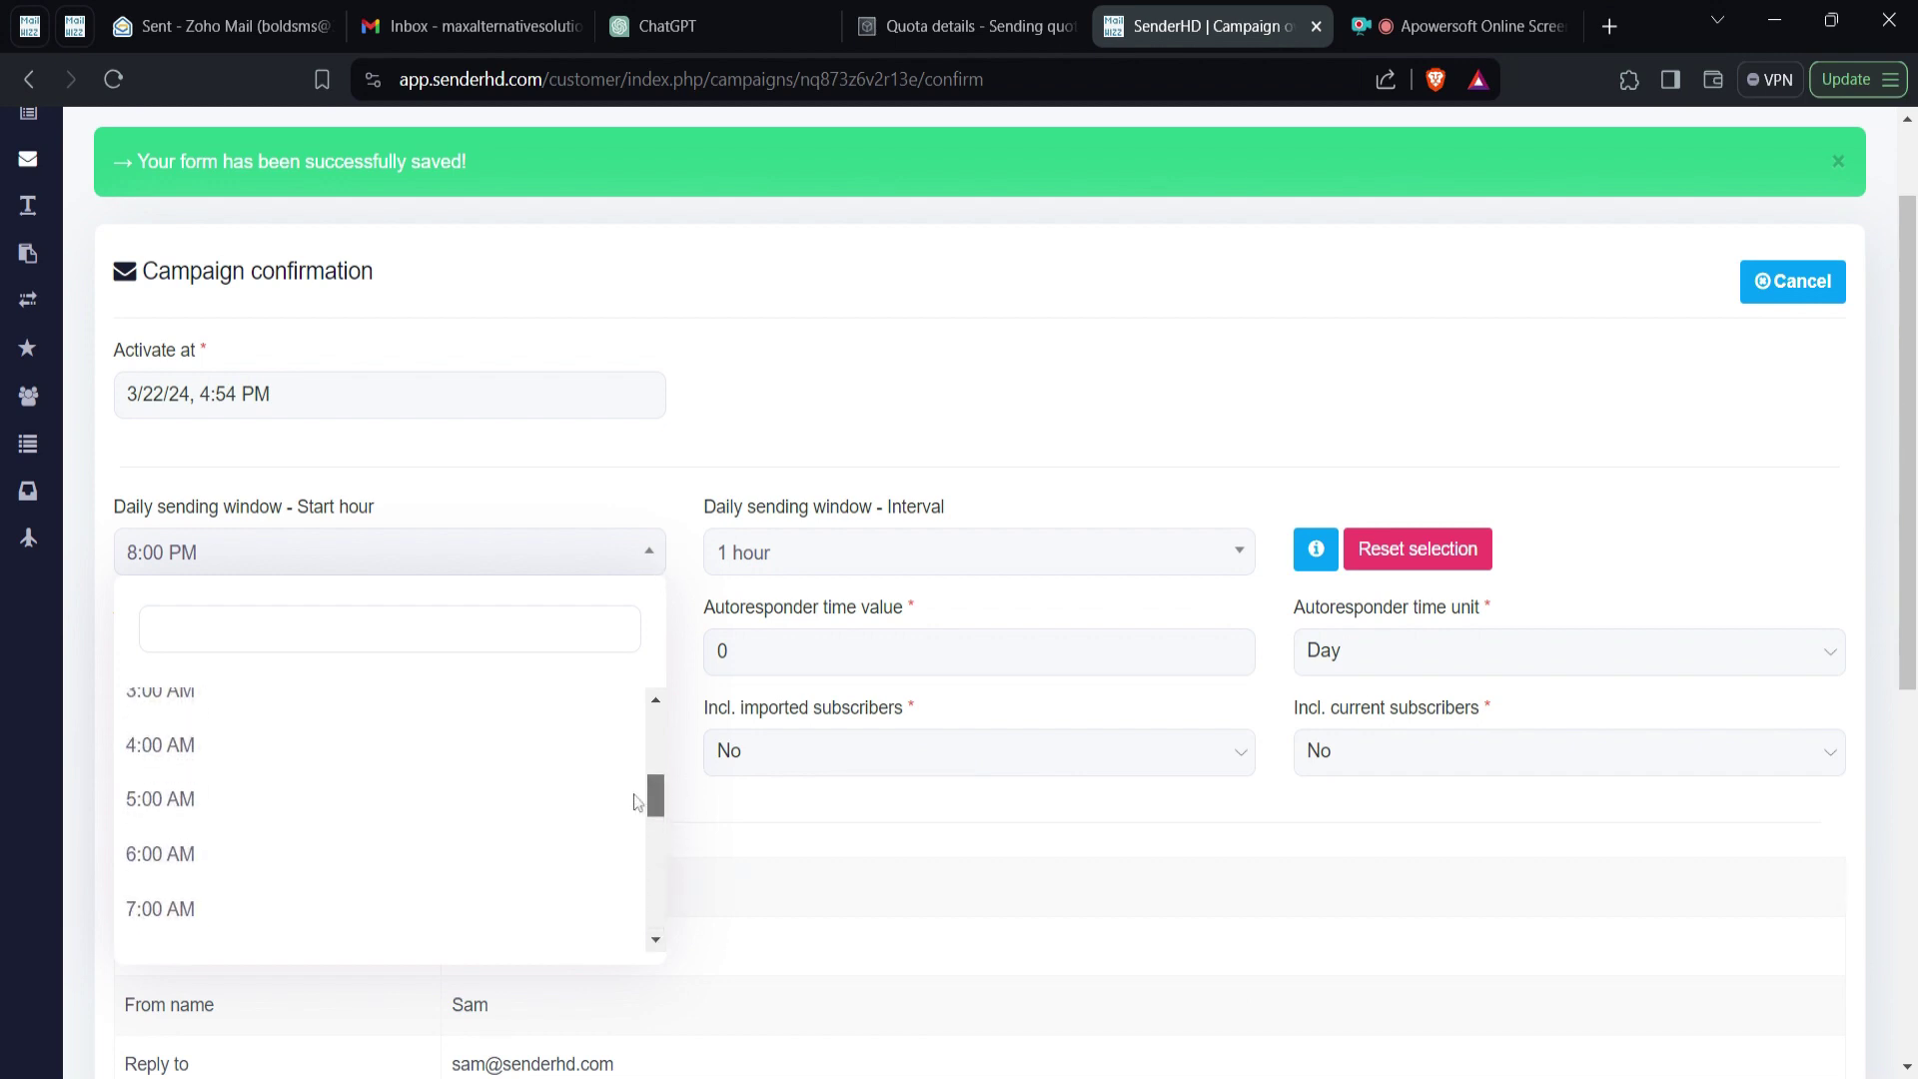
scroll(410, 839, "down", 2)
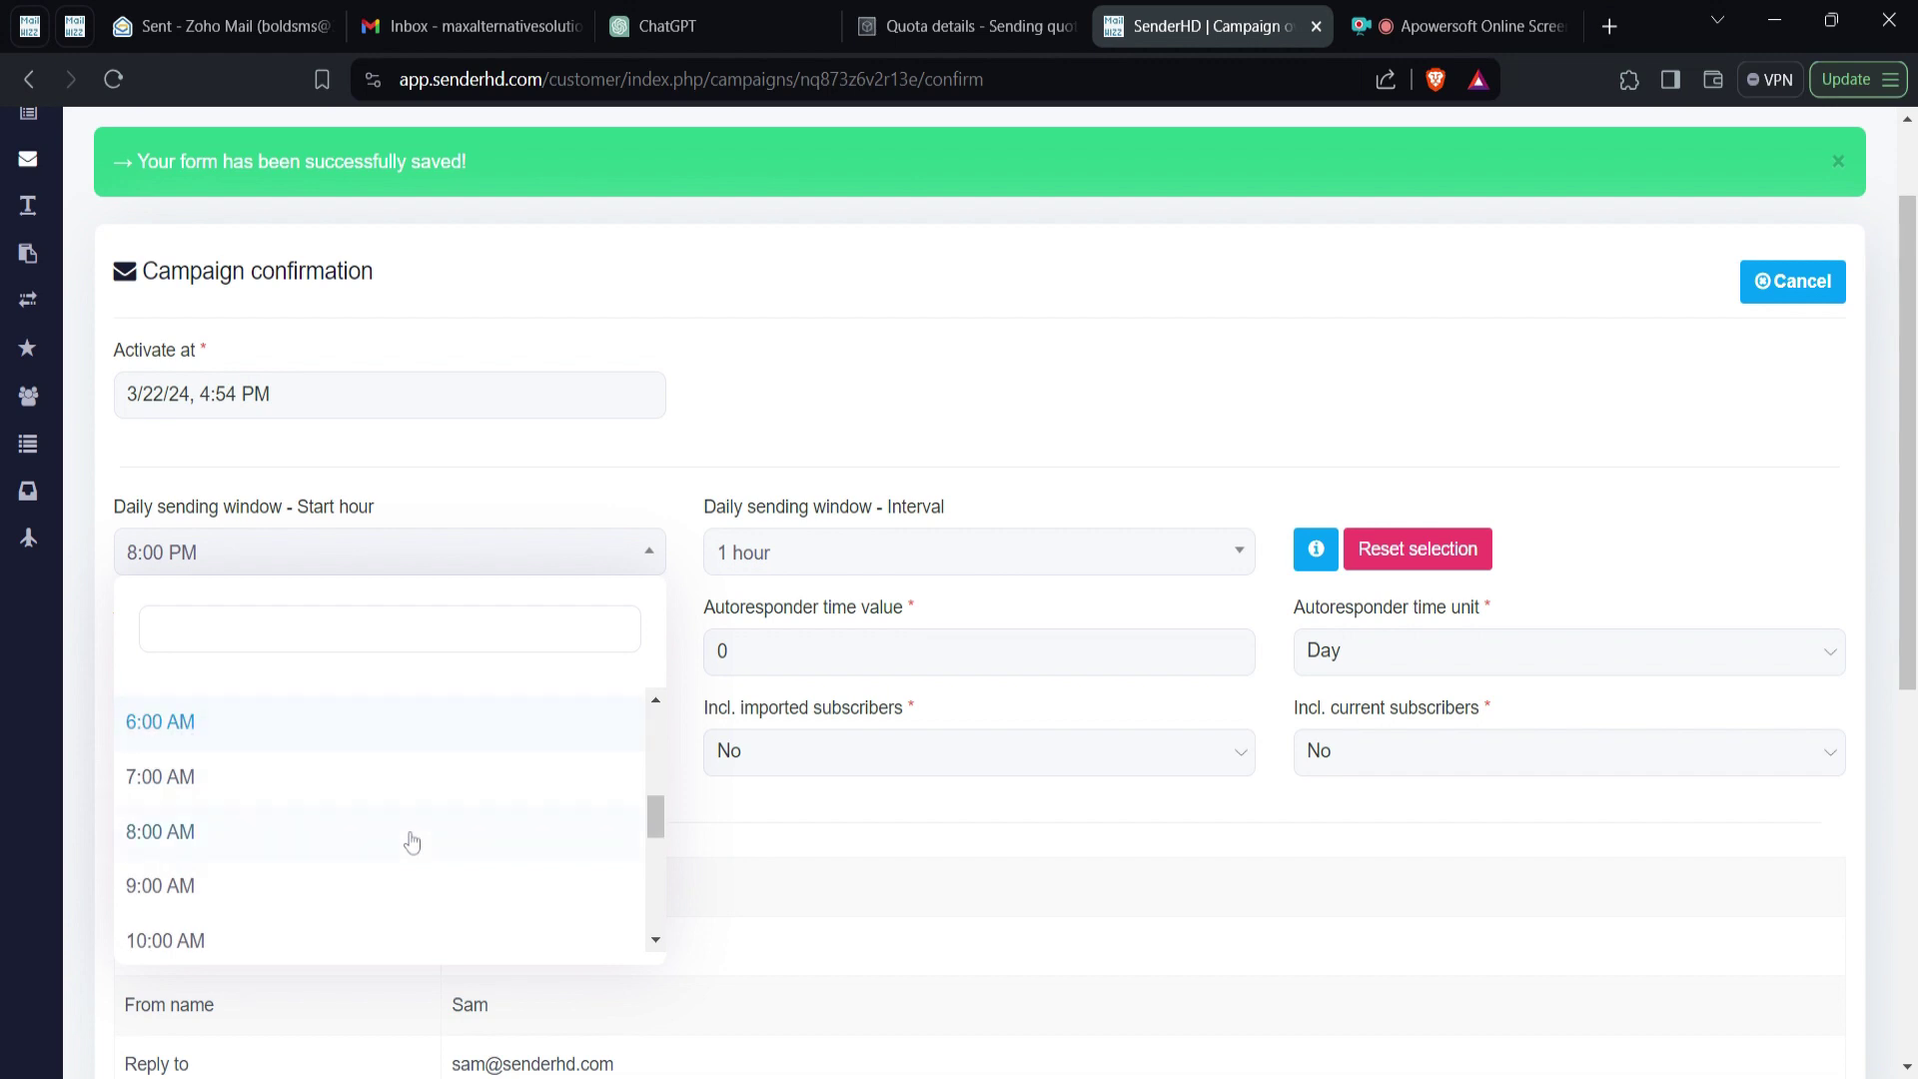
left_click(410, 840)
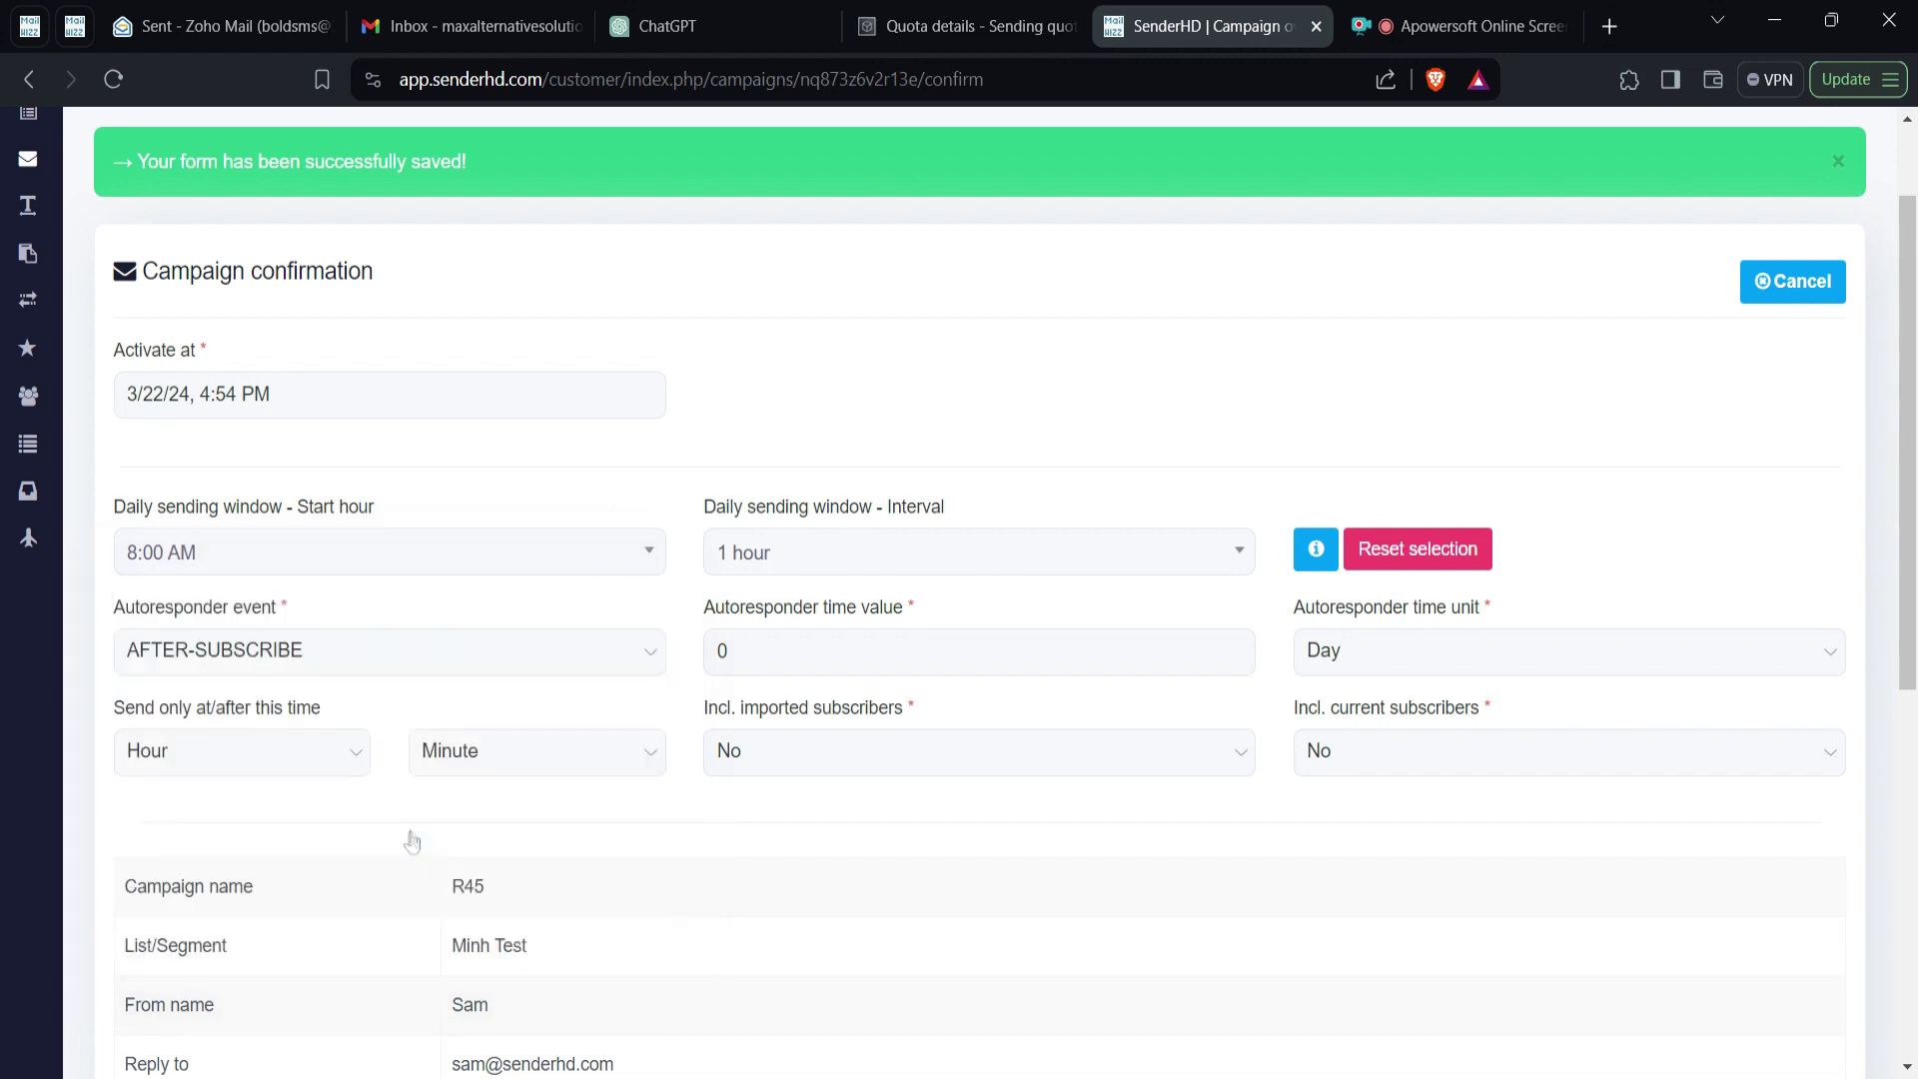
left_click(1139, 566)
scroll(989, 839, "down", 4)
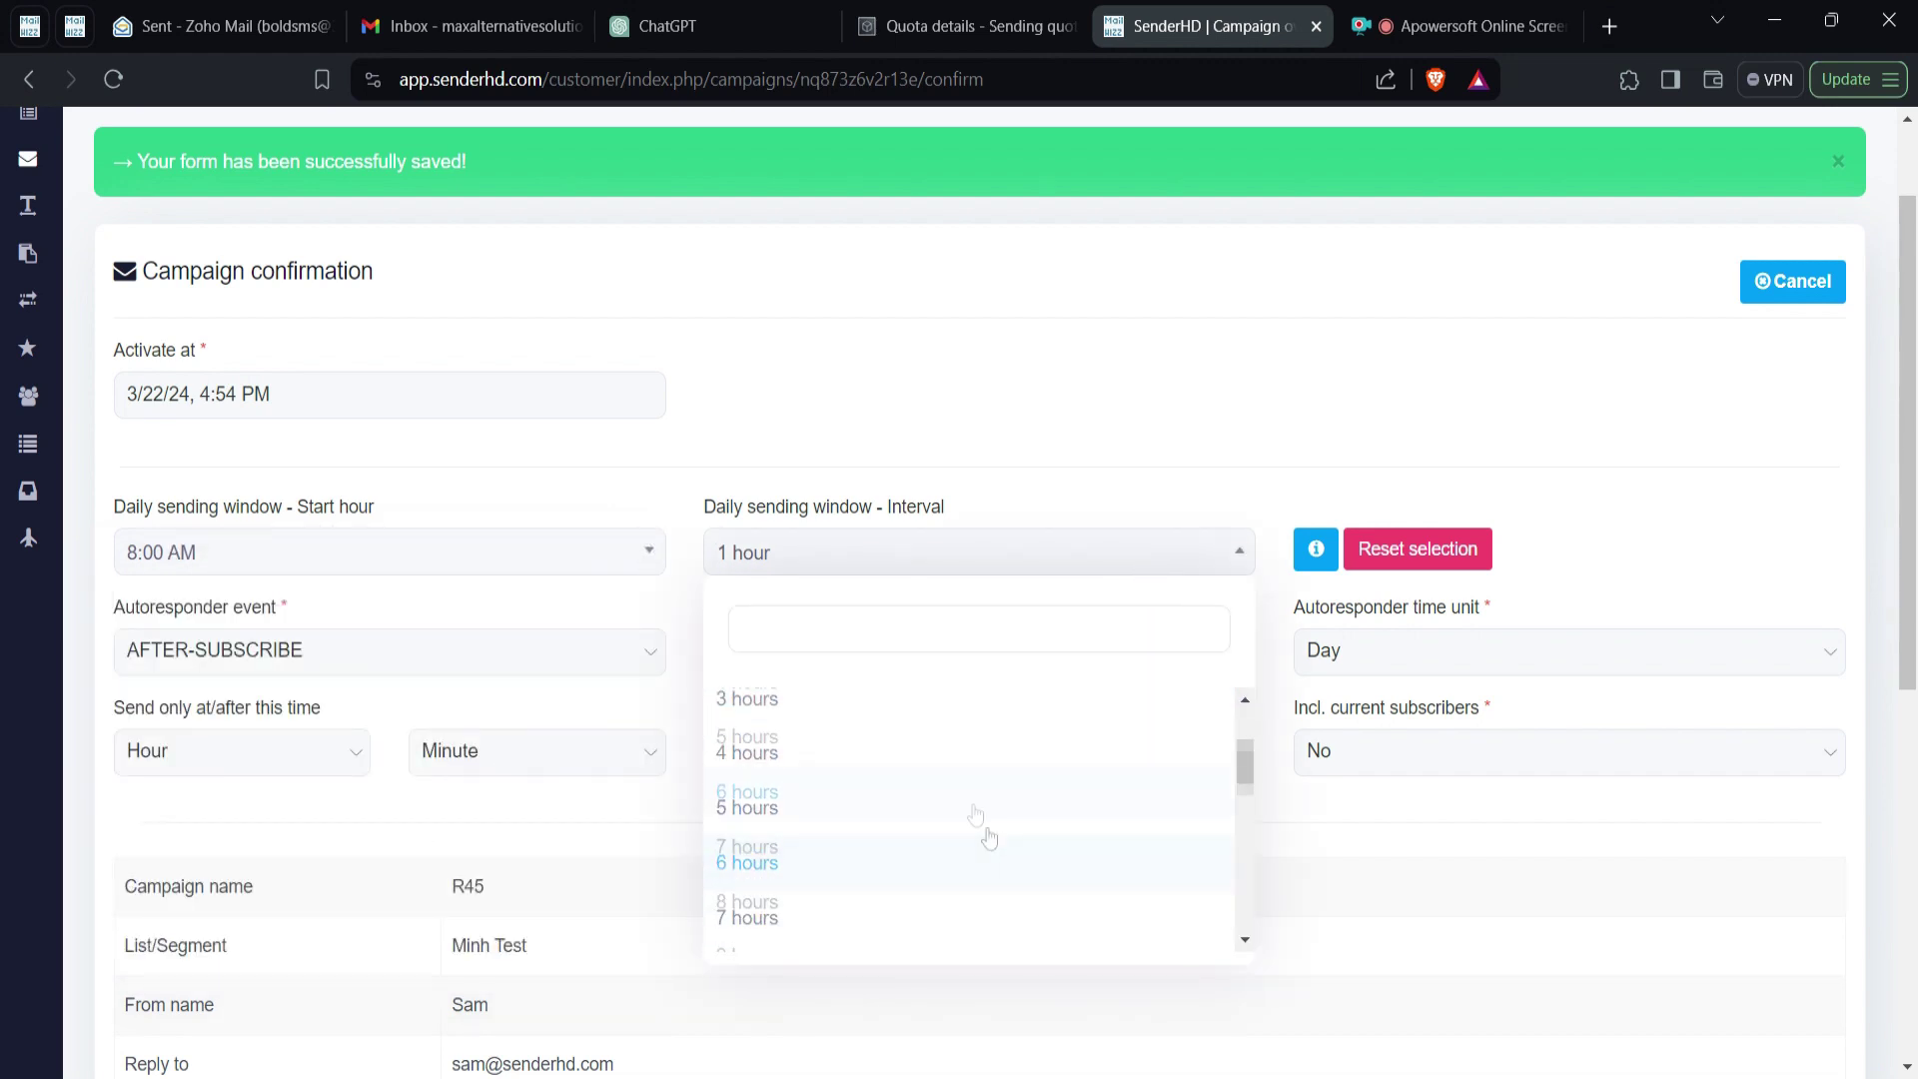
left_click(997, 769)
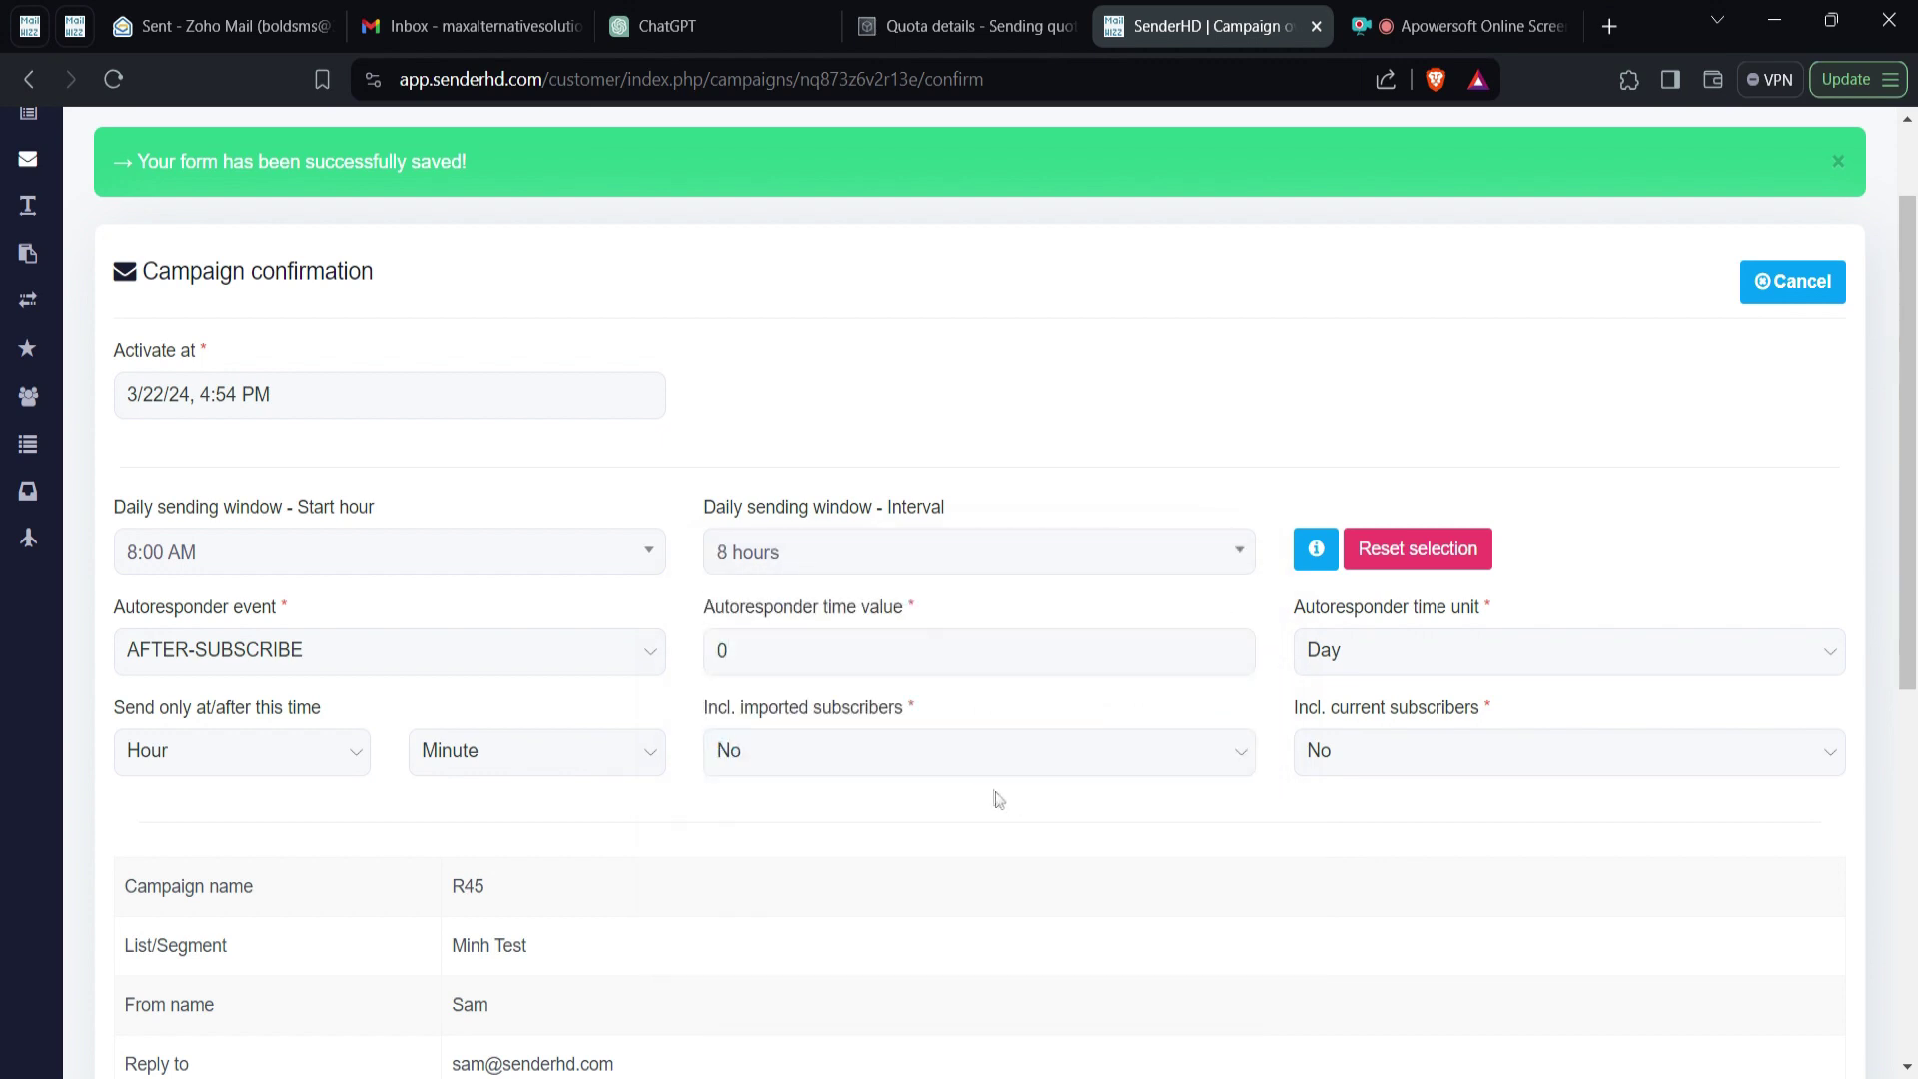
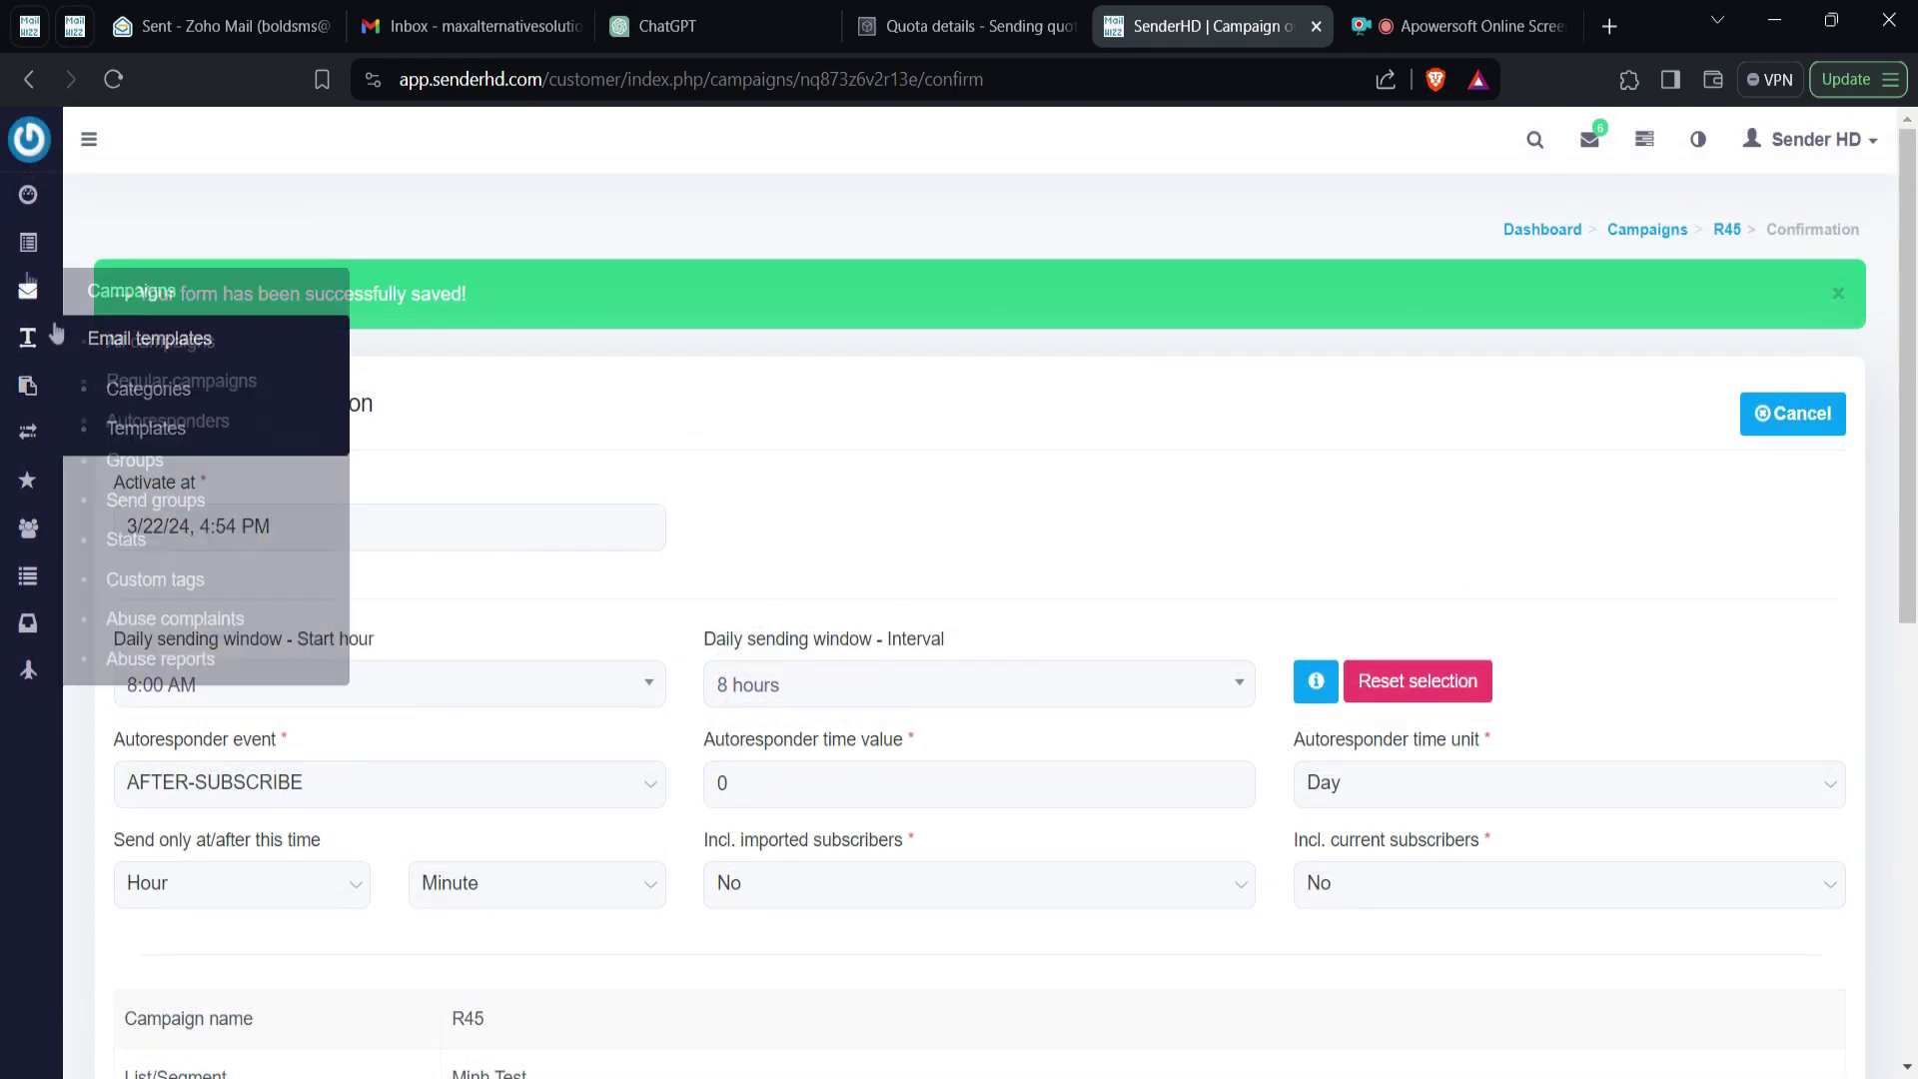
Step: Open the subscriber lists in a new tab and locate the Minh Test list used by the R45 campaign
mouse_move(28, 242)
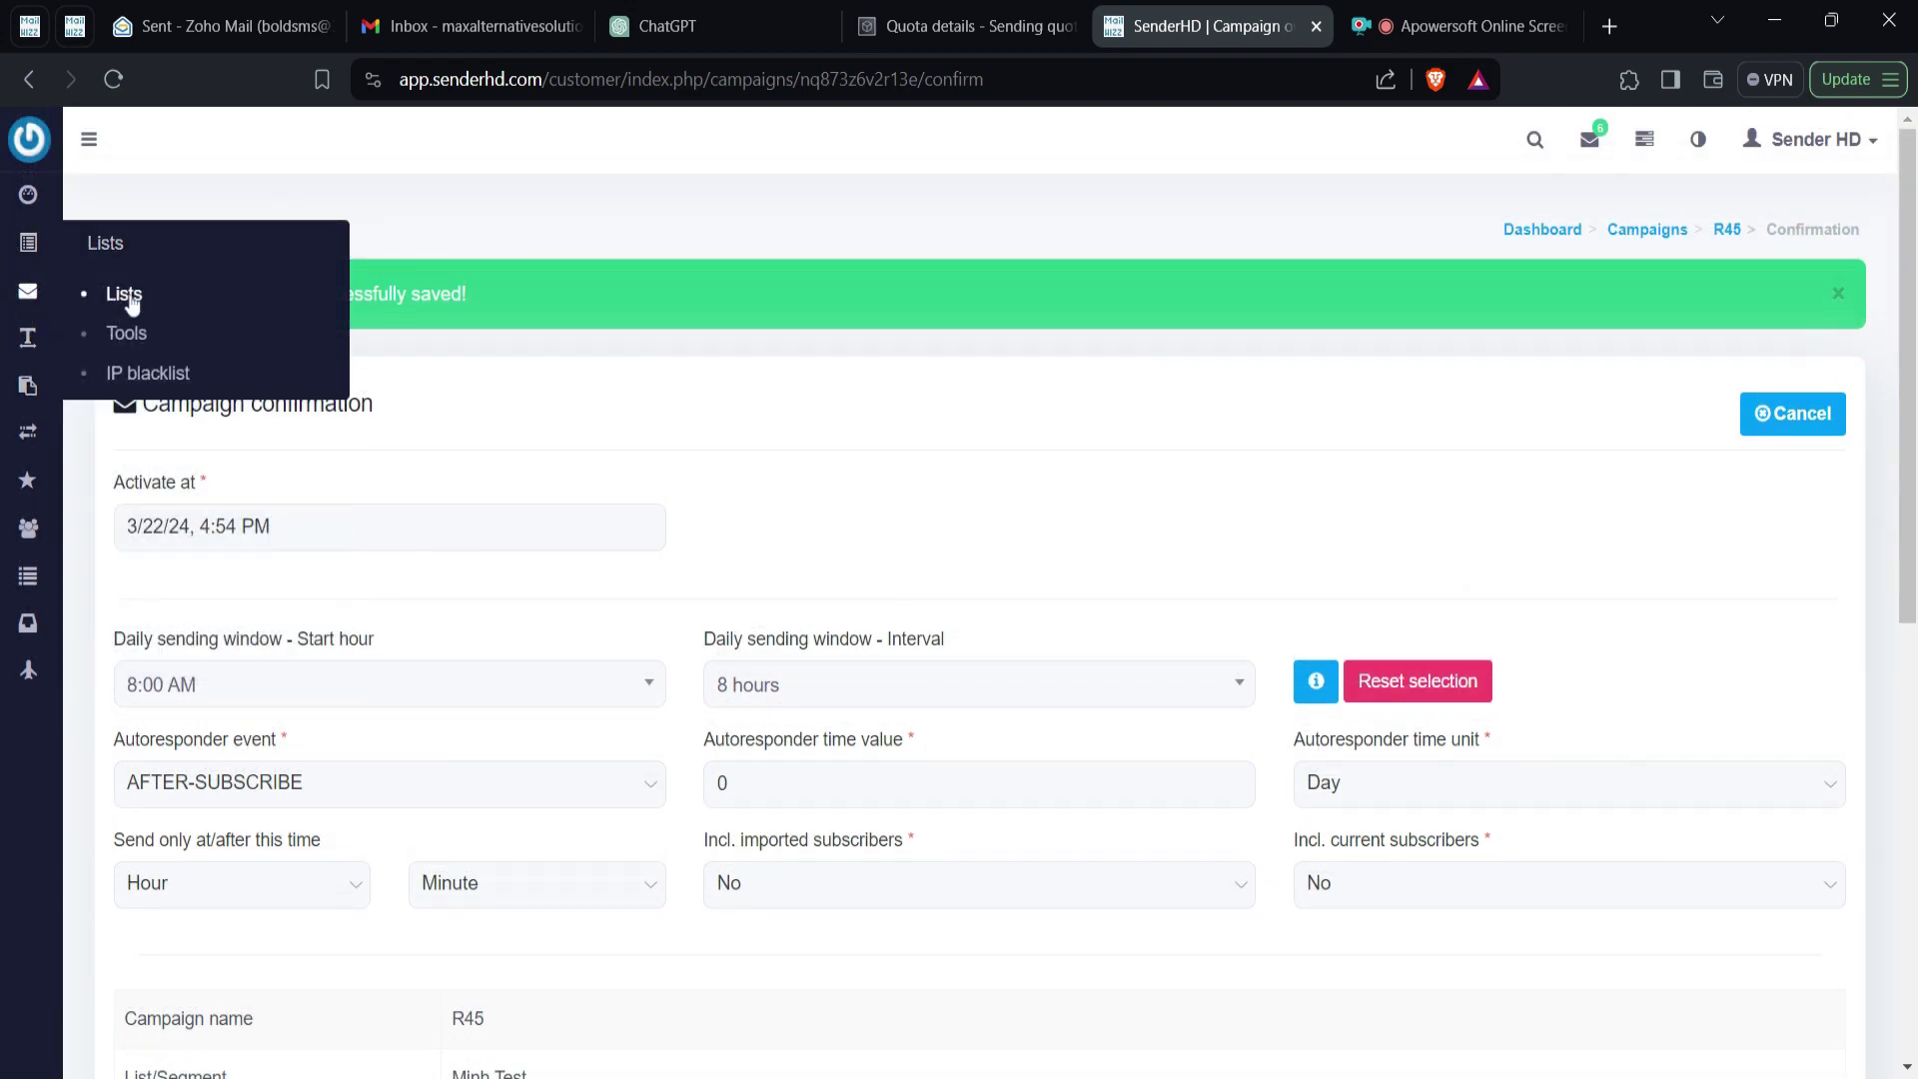
middle_click(128, 296)
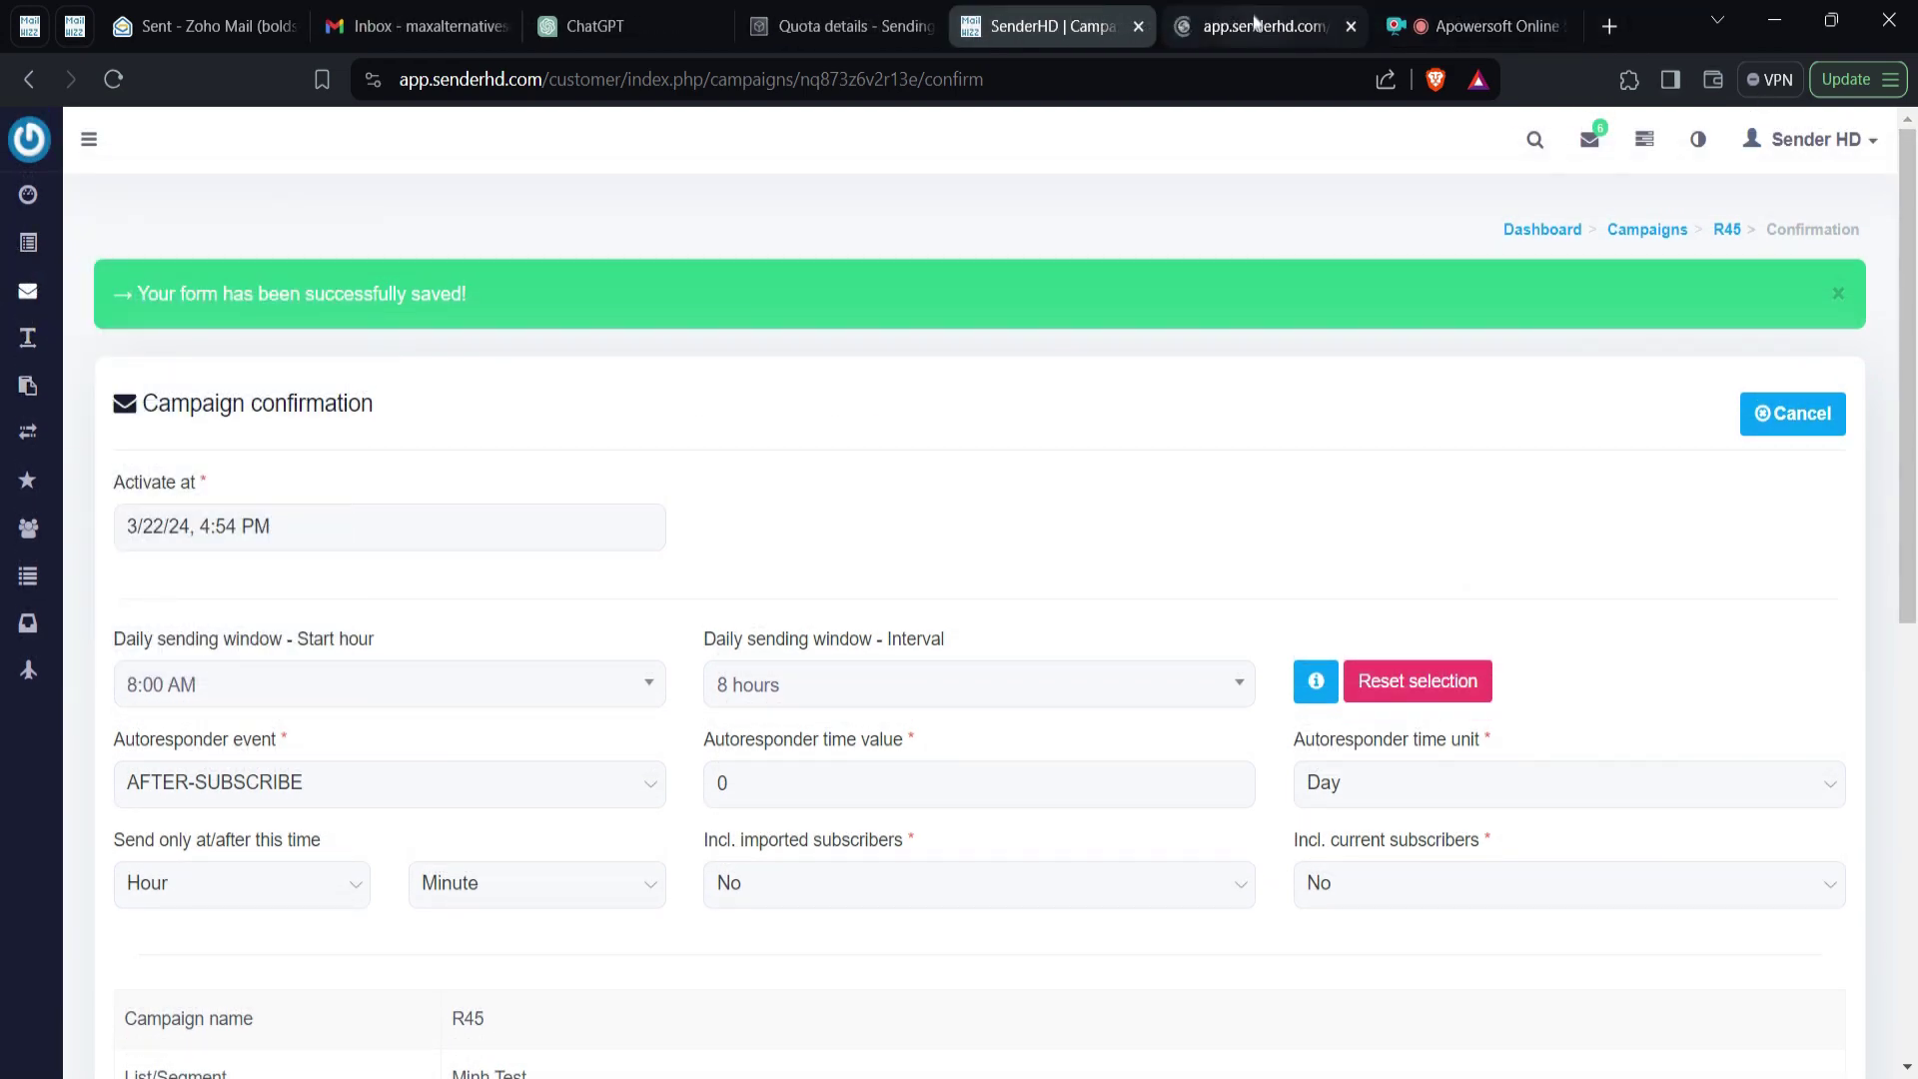
left_click(1257, 21)
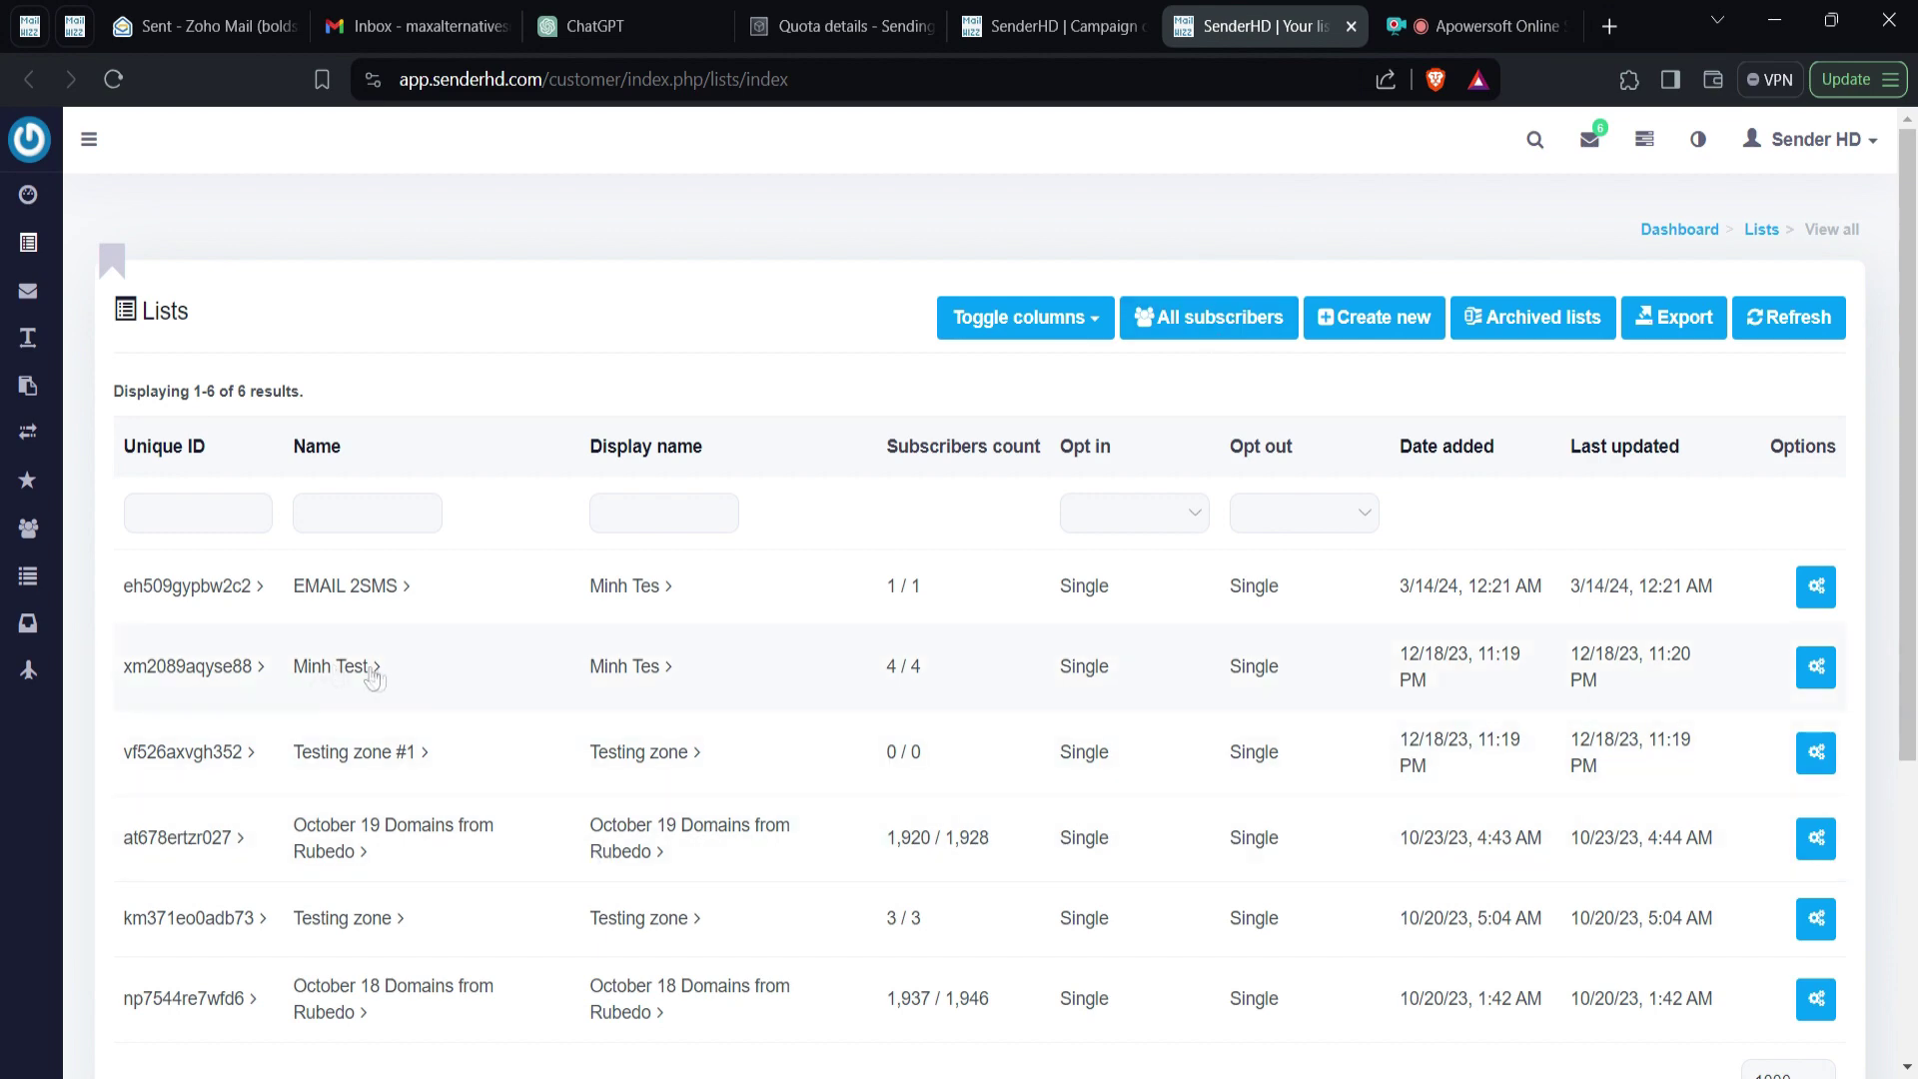
left_click_drag(437, 685, 292, 689)
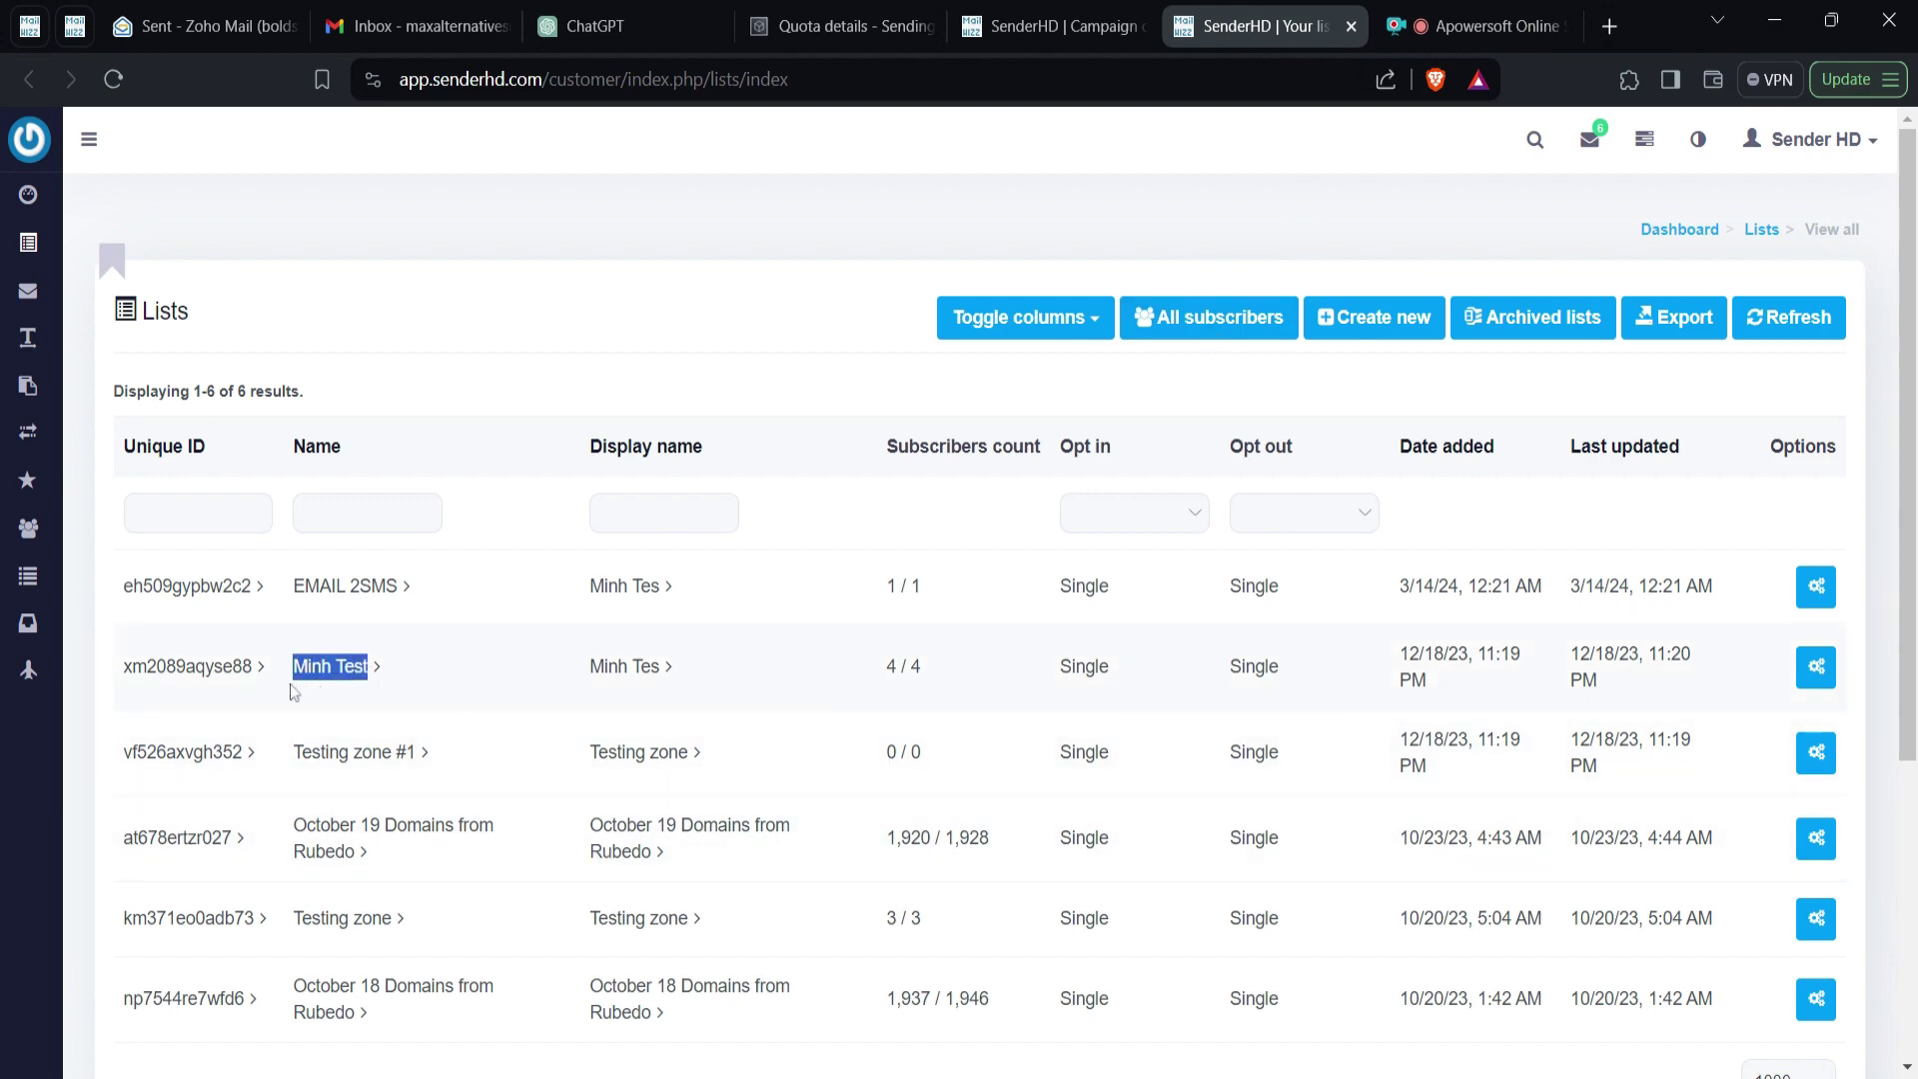
left_click(1049, 26)
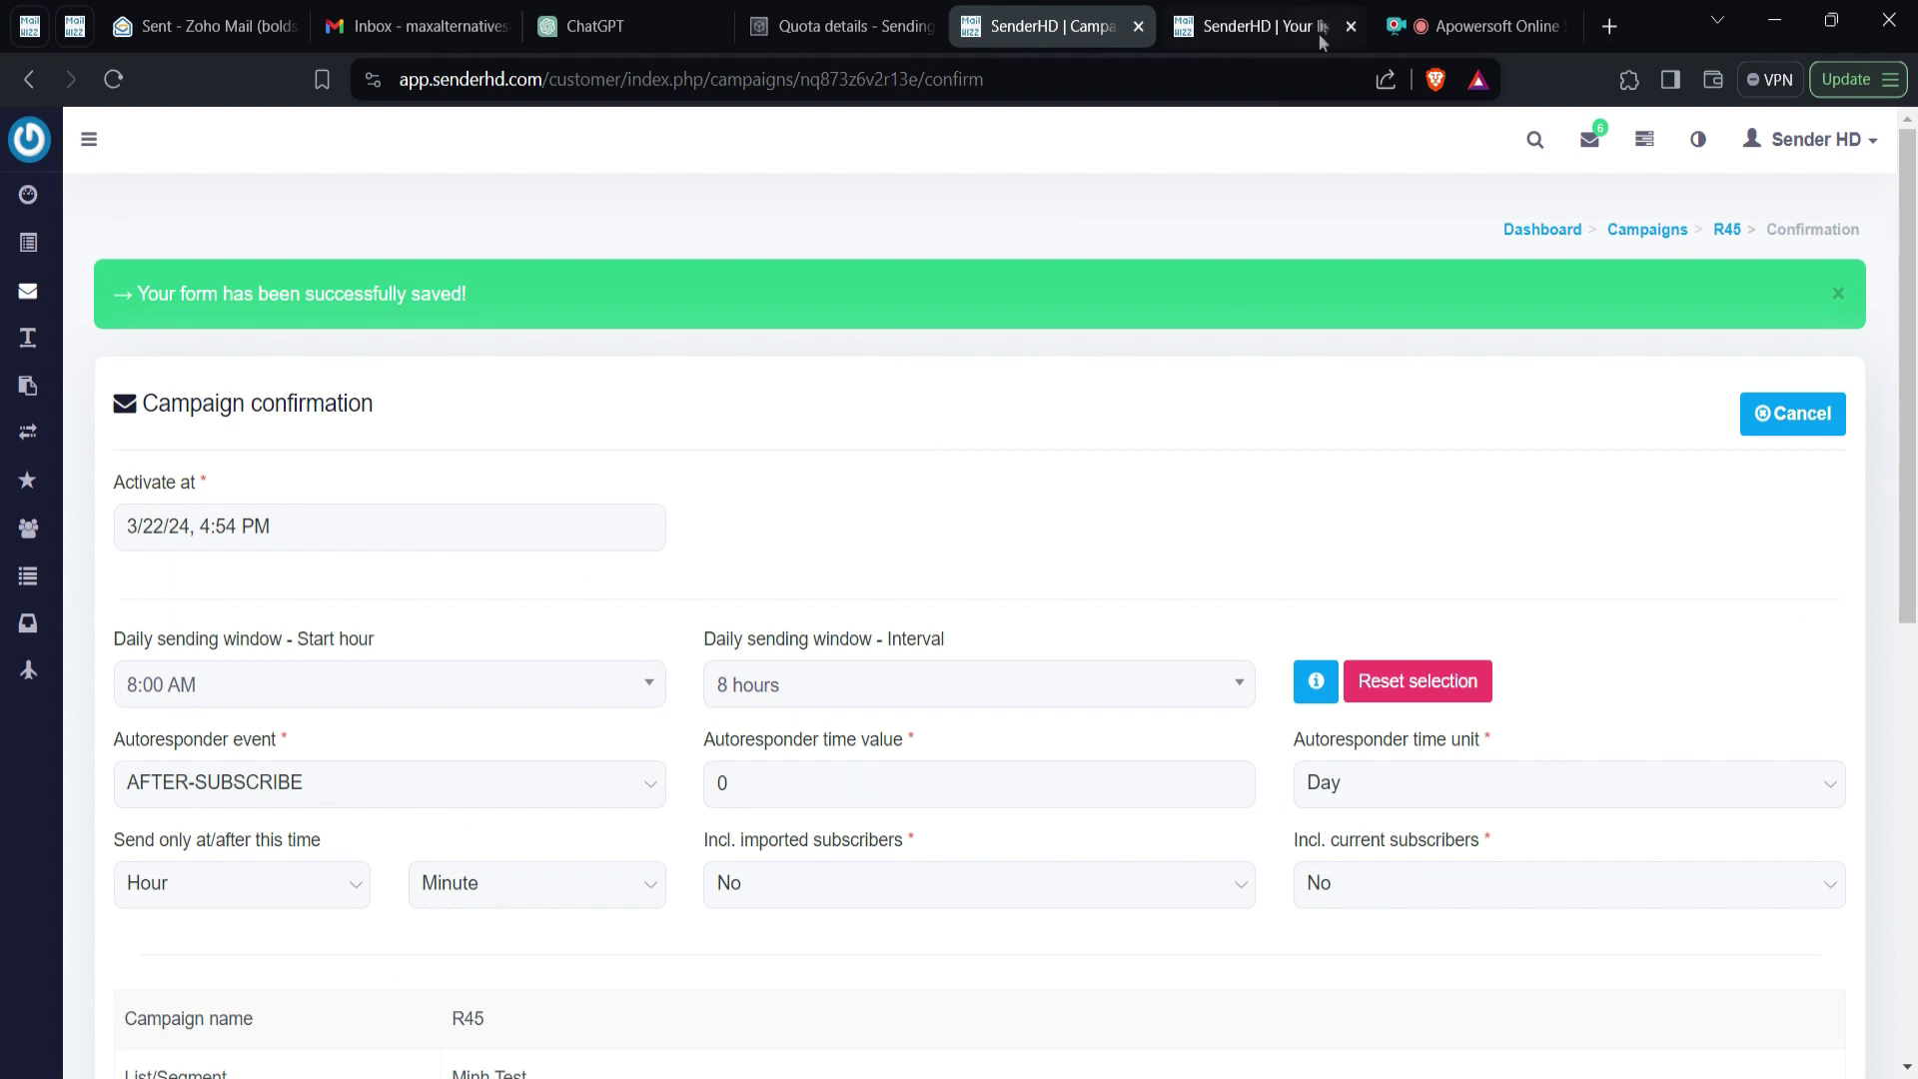
left_click(1265, 22)
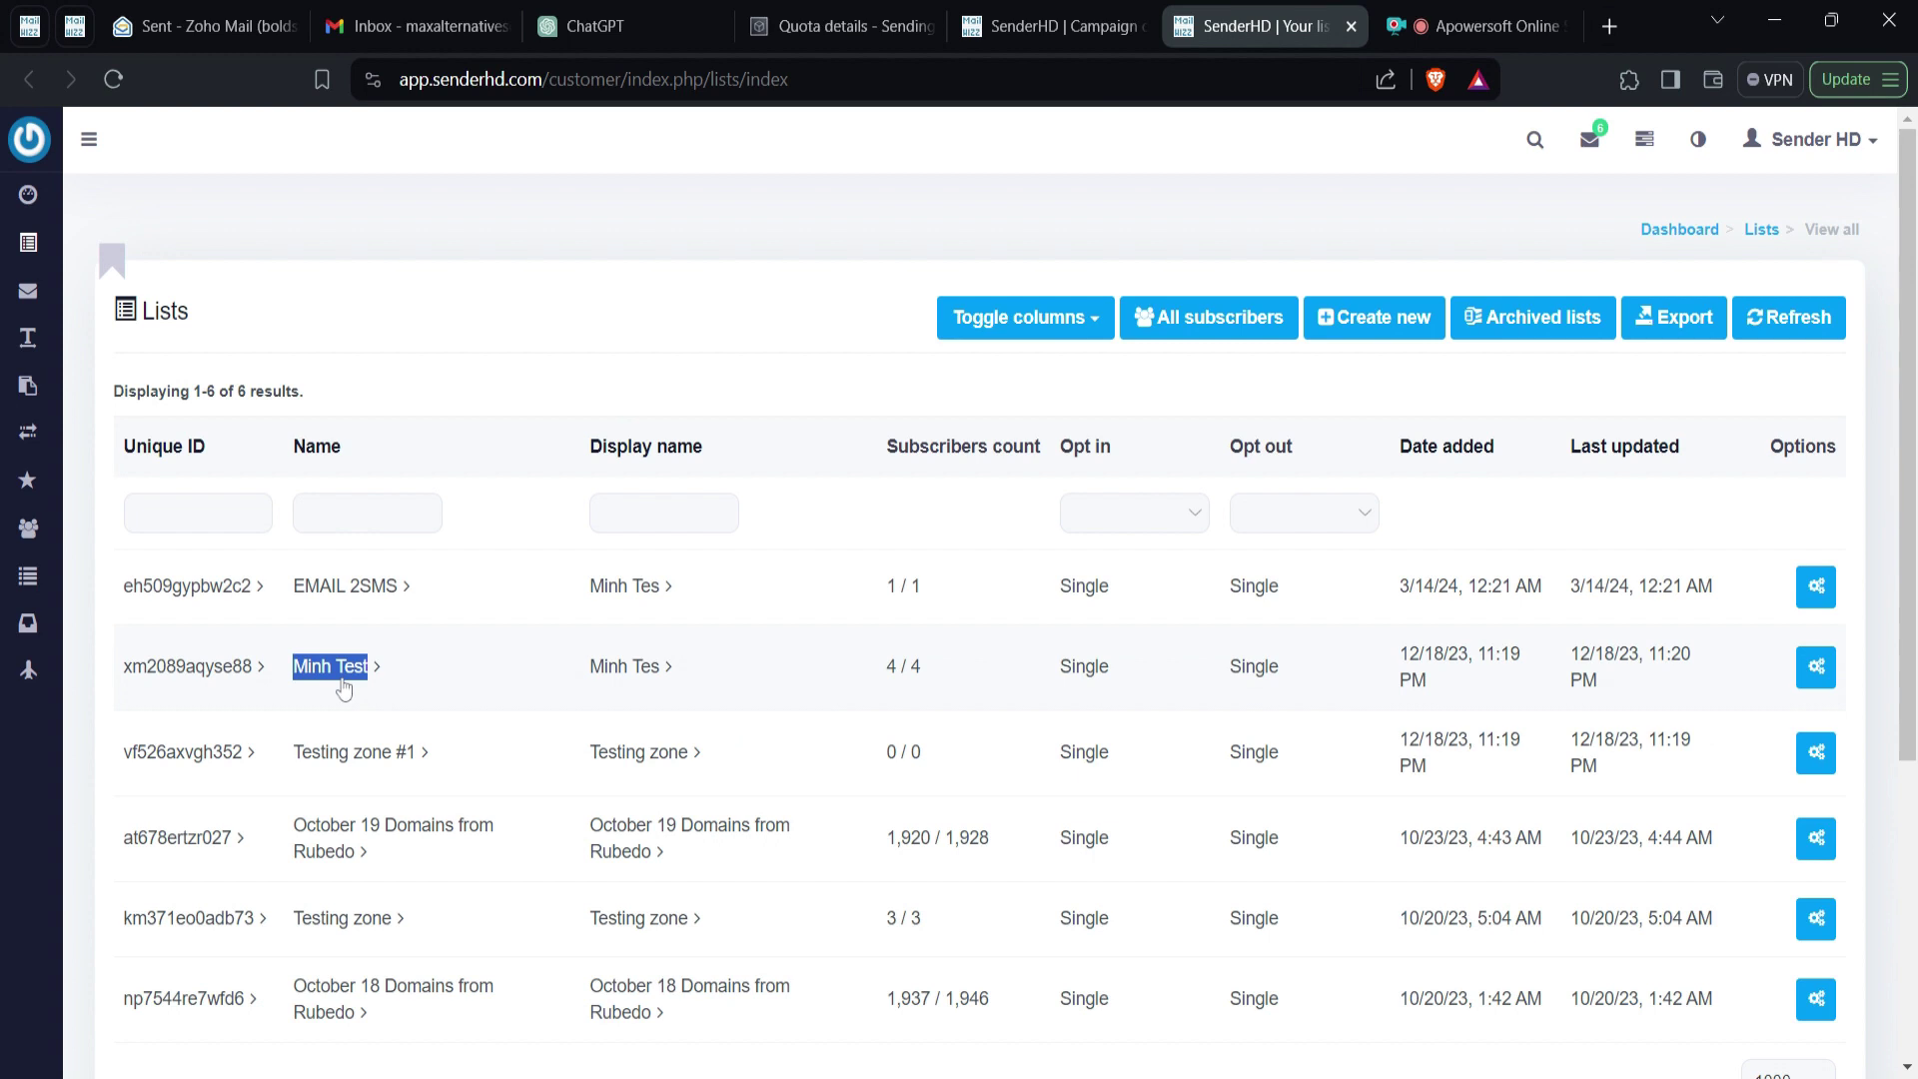
Step: View the Minh Test list's update page and return to the lists overview
mouse_move(1822, 682)
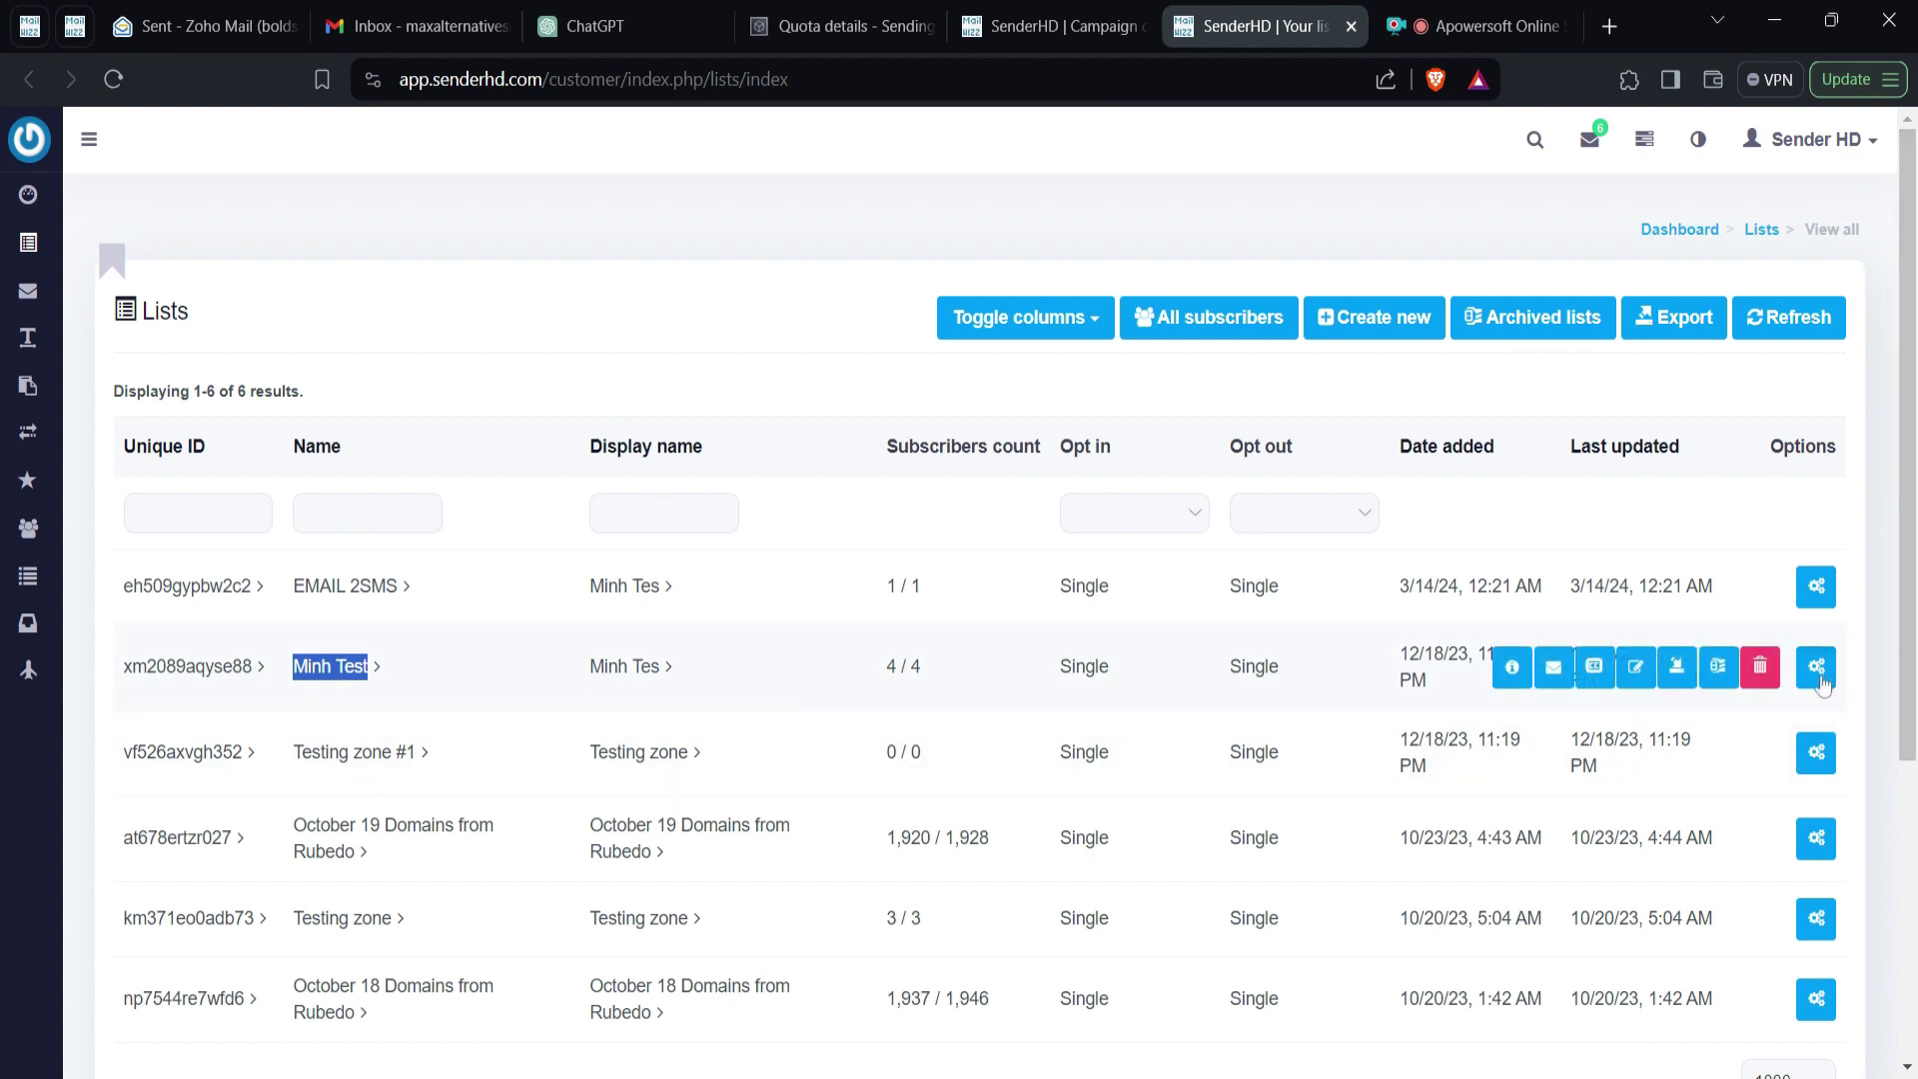
left_click(1636, 679)
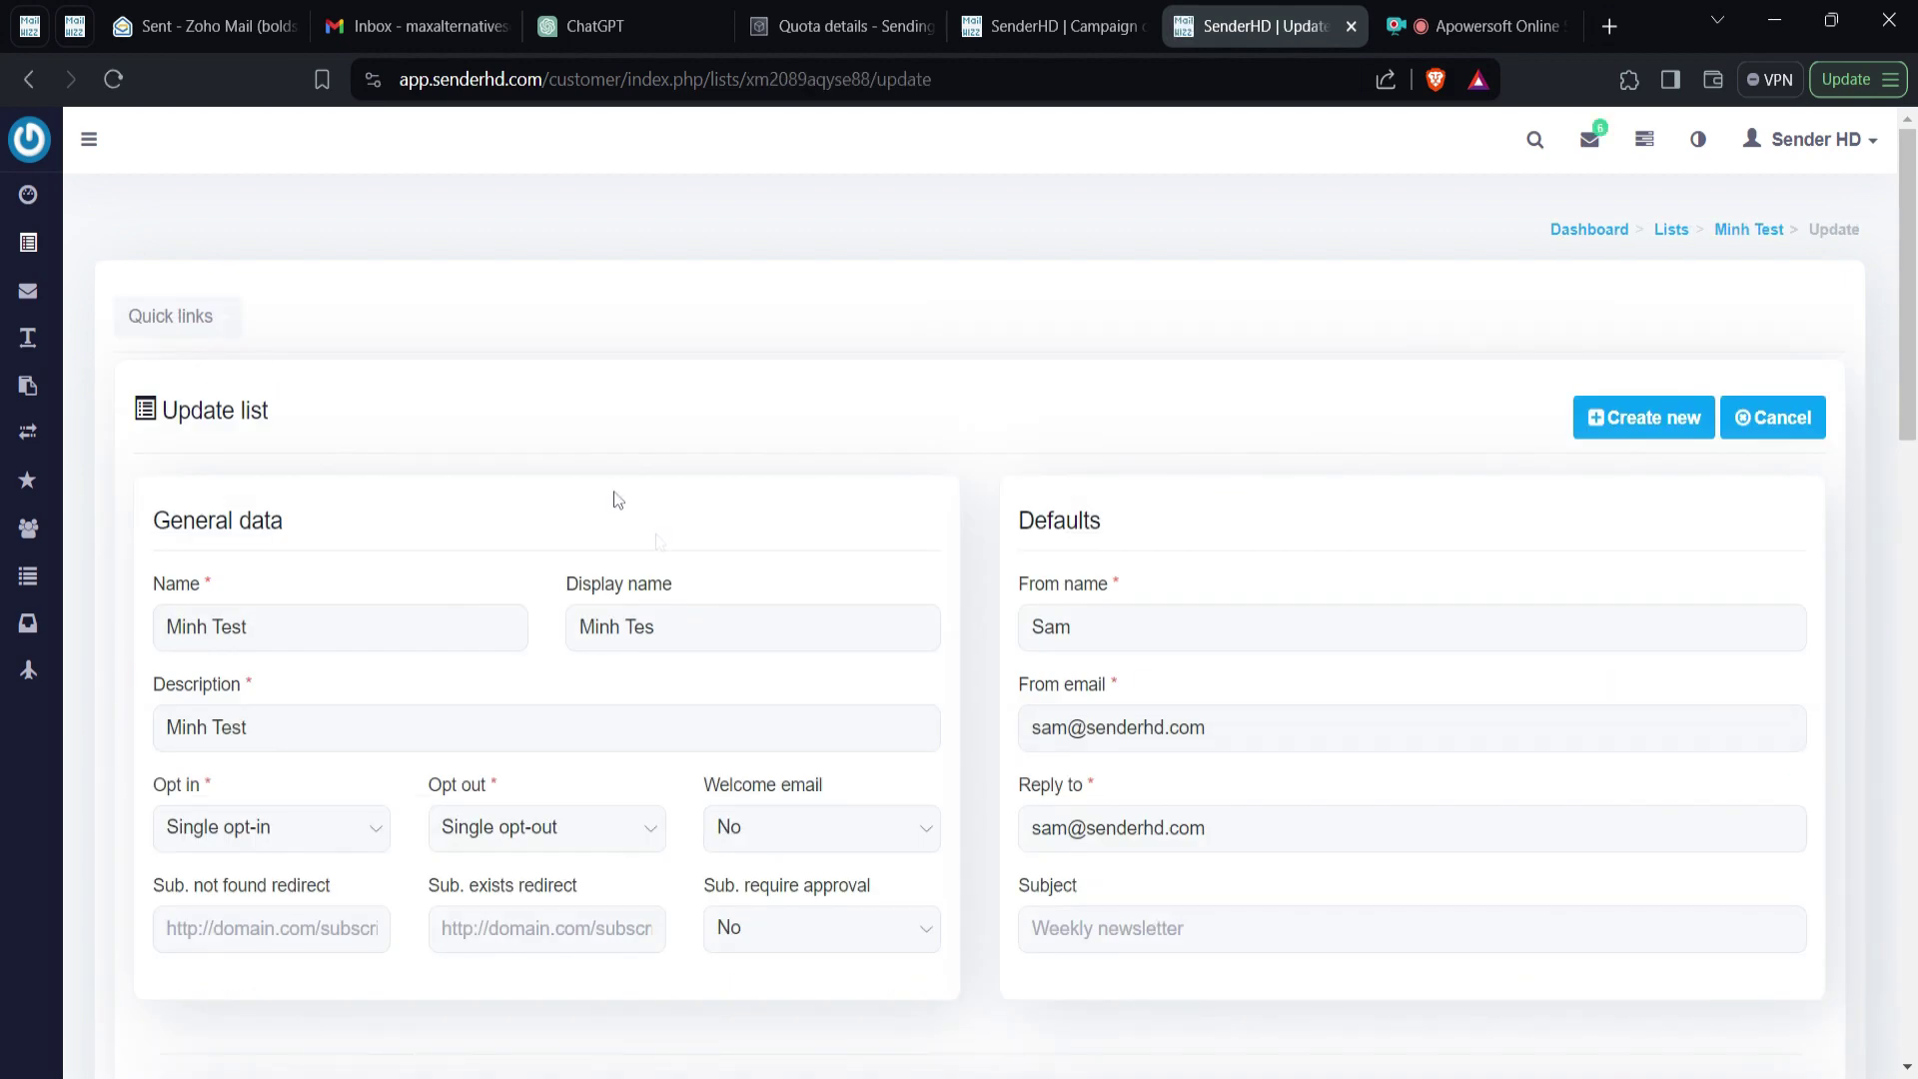
left_click(35, 86)
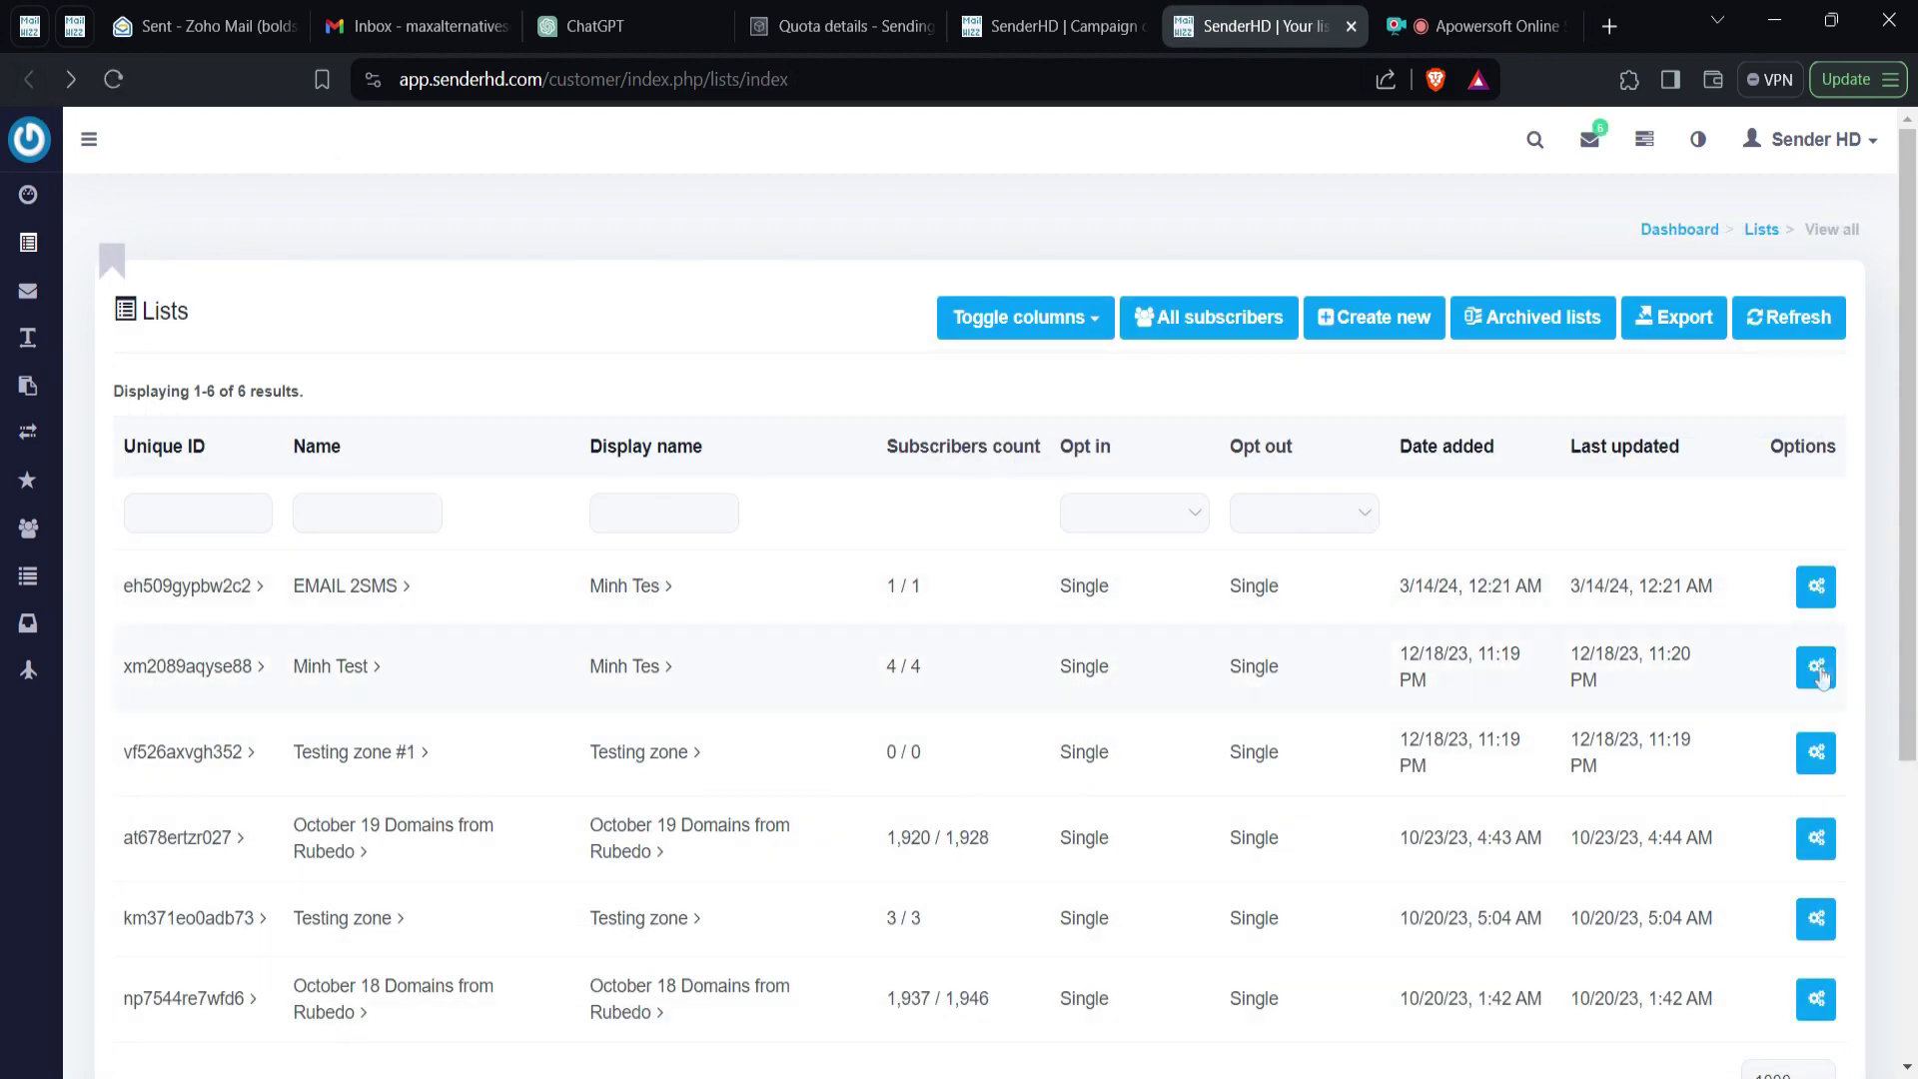
Step: Open the subscriber import options for the Minh Test list and check them against the R45 confirmation page
left_click(1821, 676)
left_click(1687, 678)
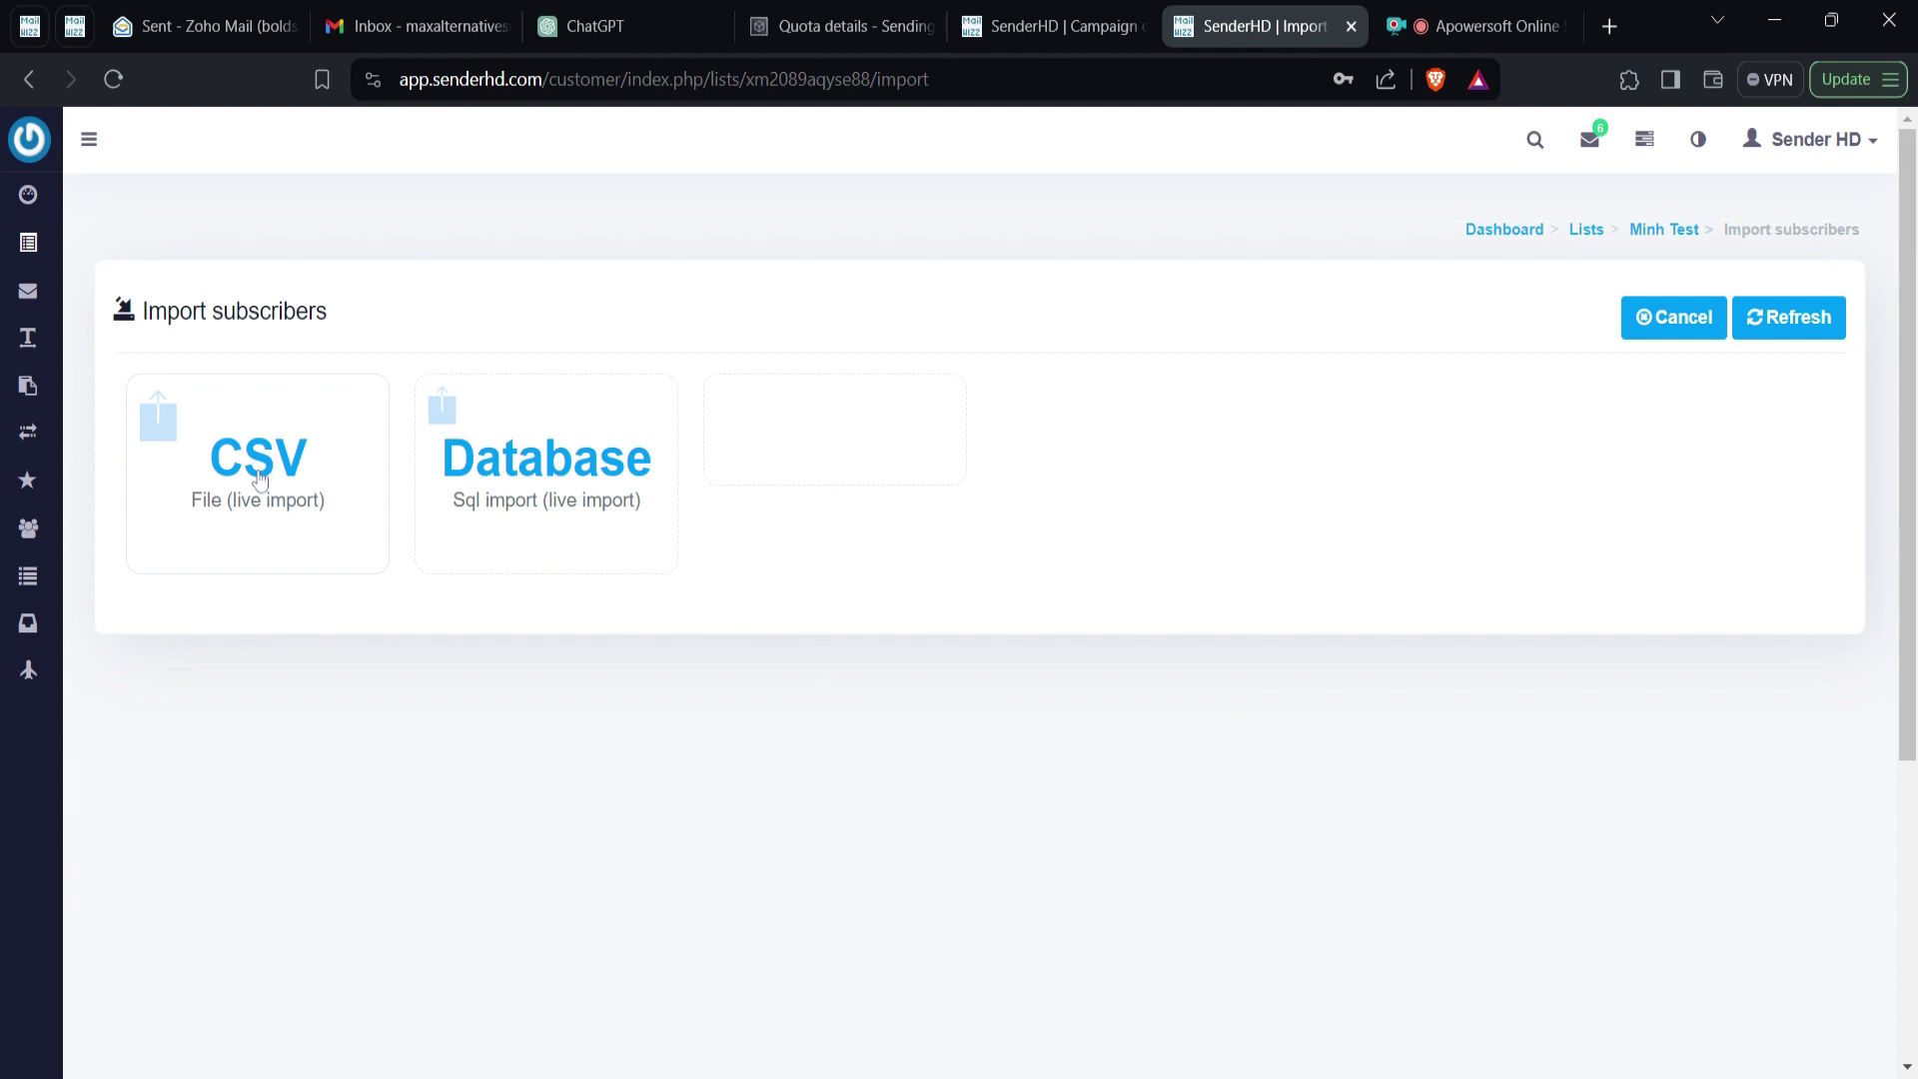
left_click(1059, 28)
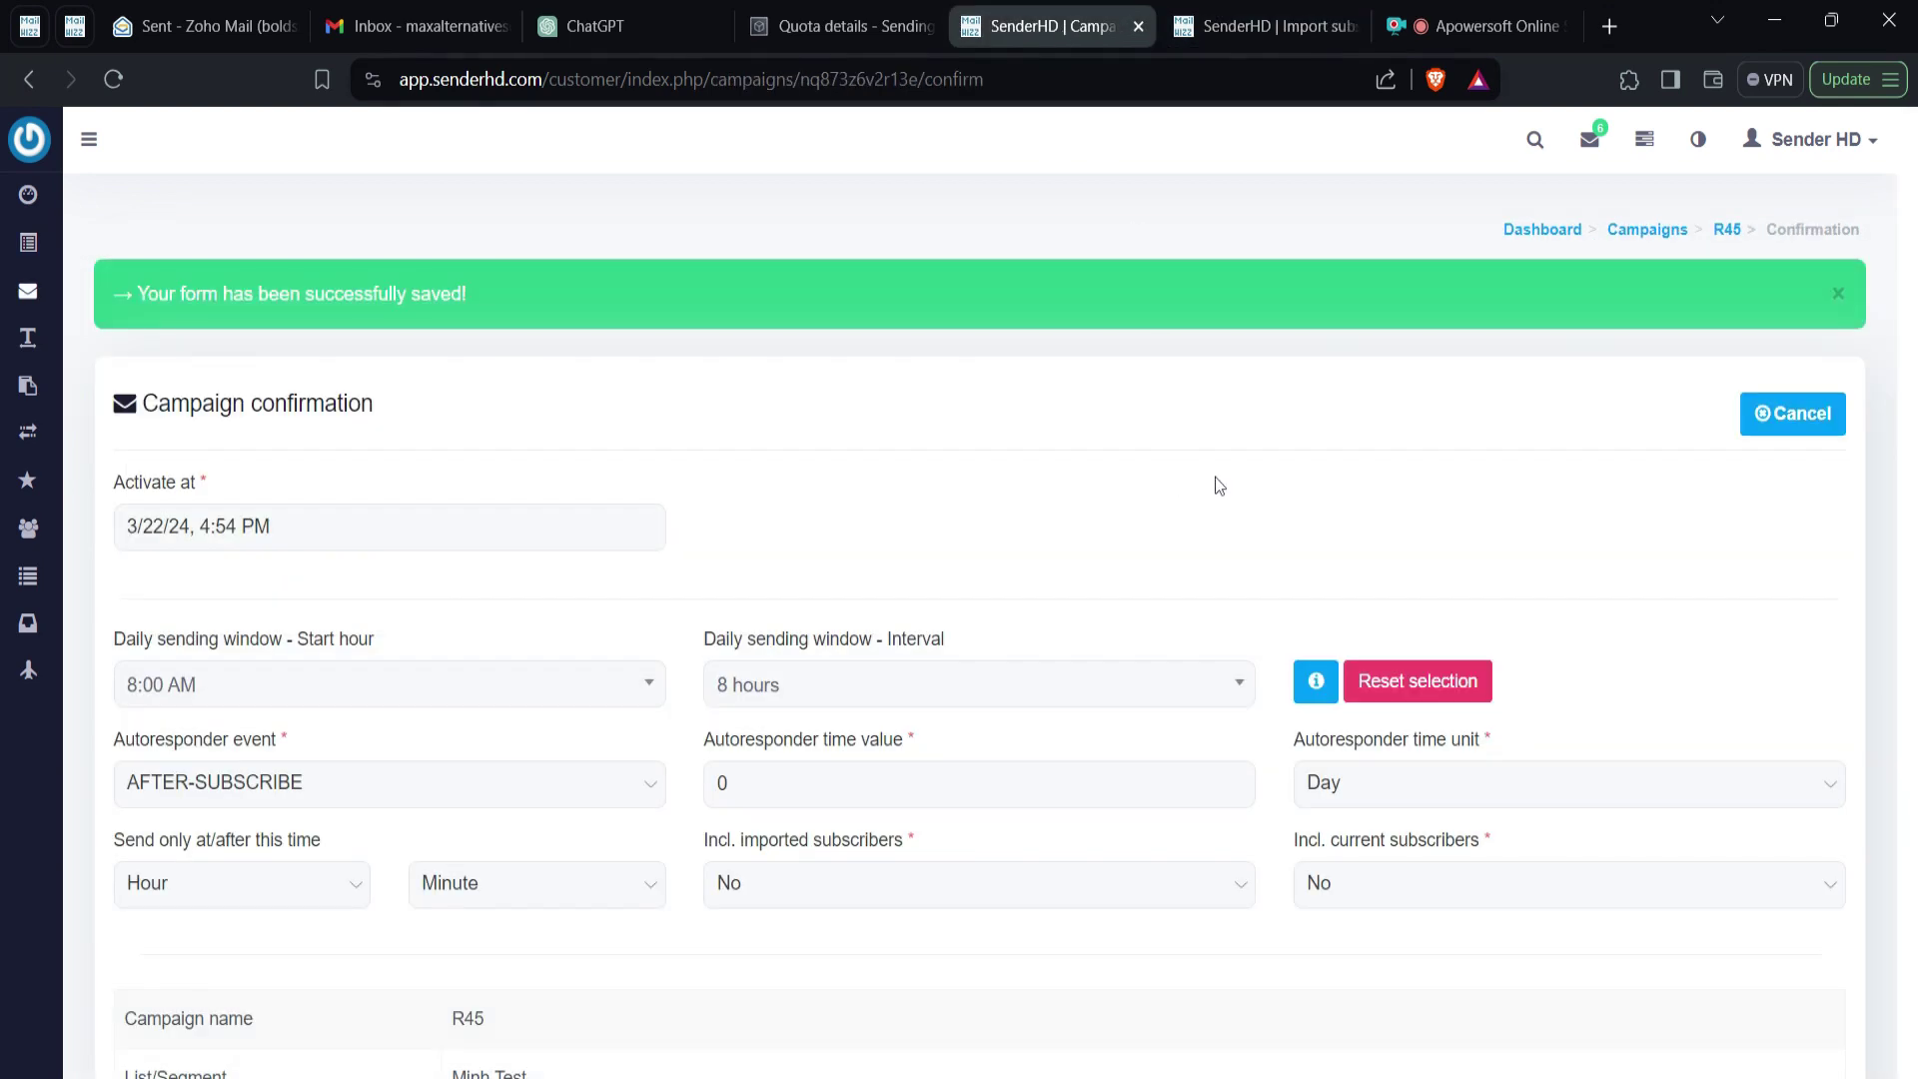
scroll(1209, 497, "down", 1)
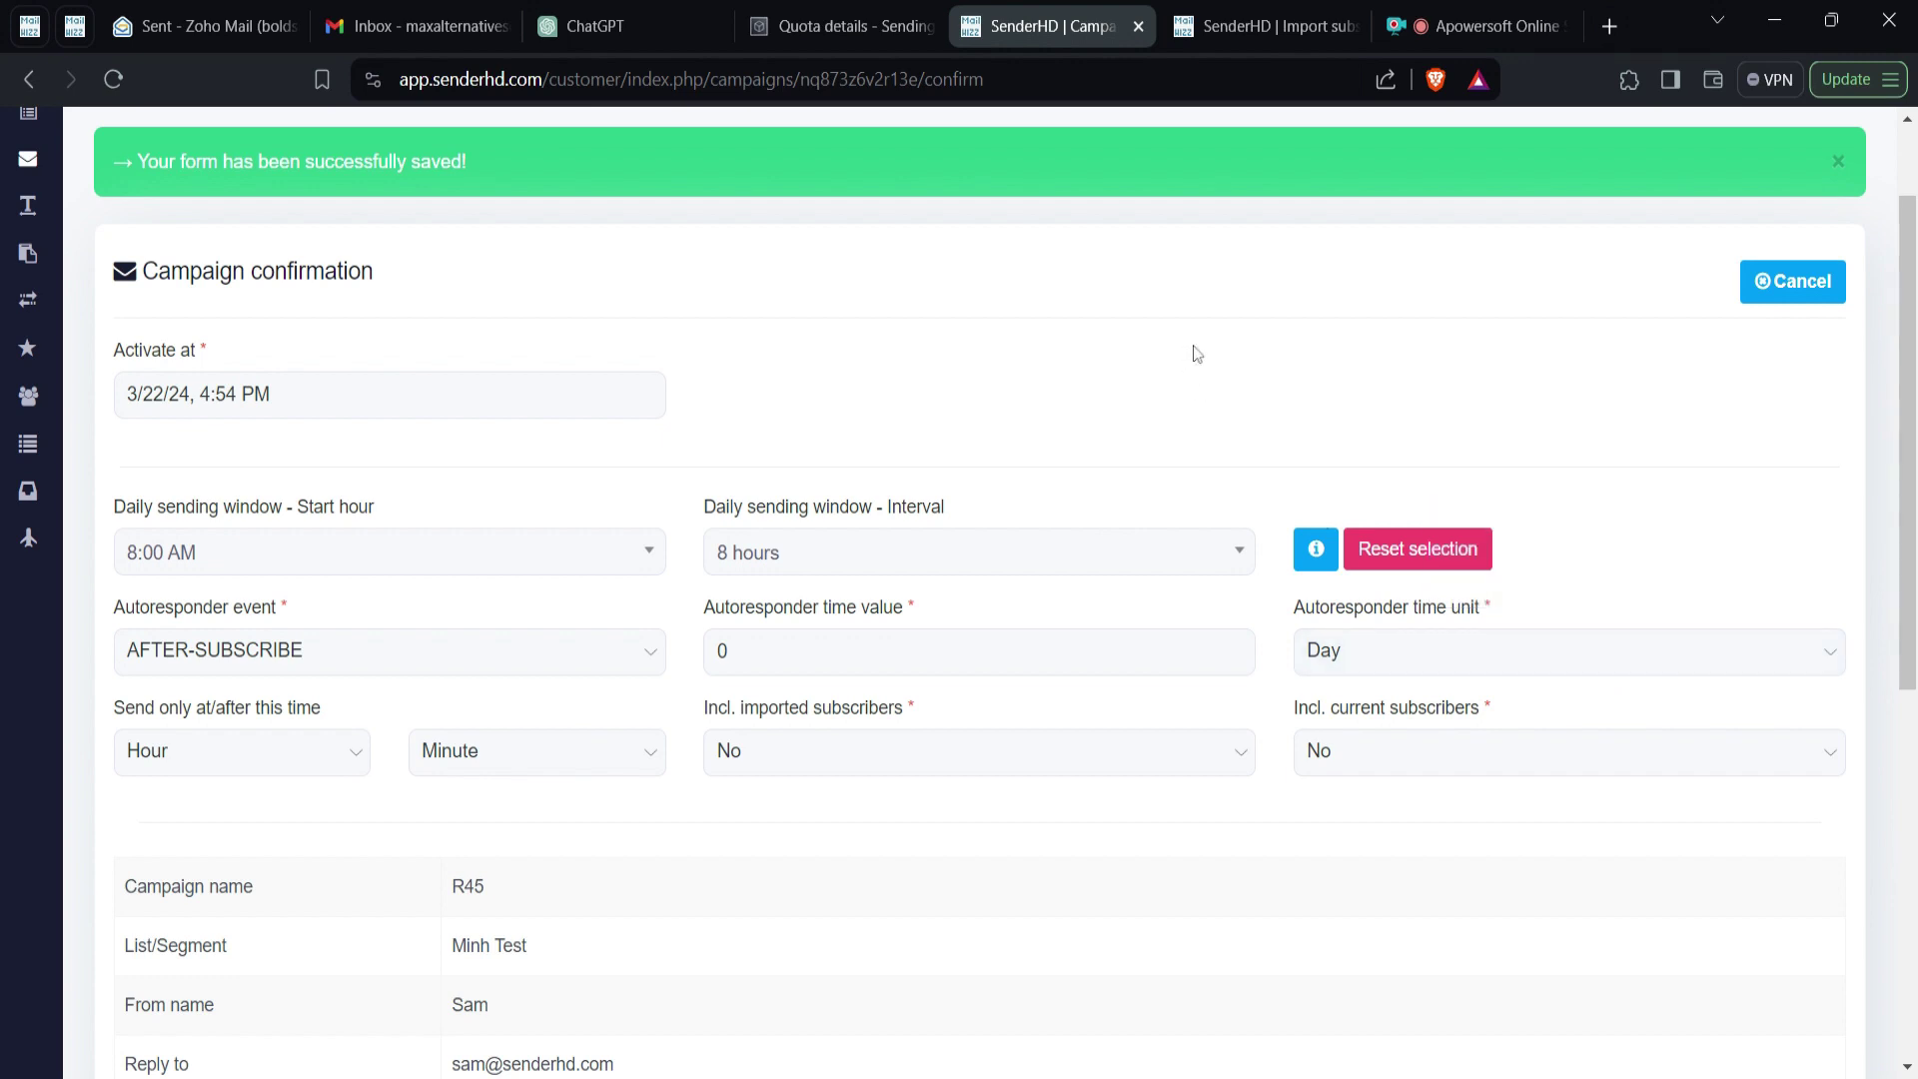
left_click(1264, 26)
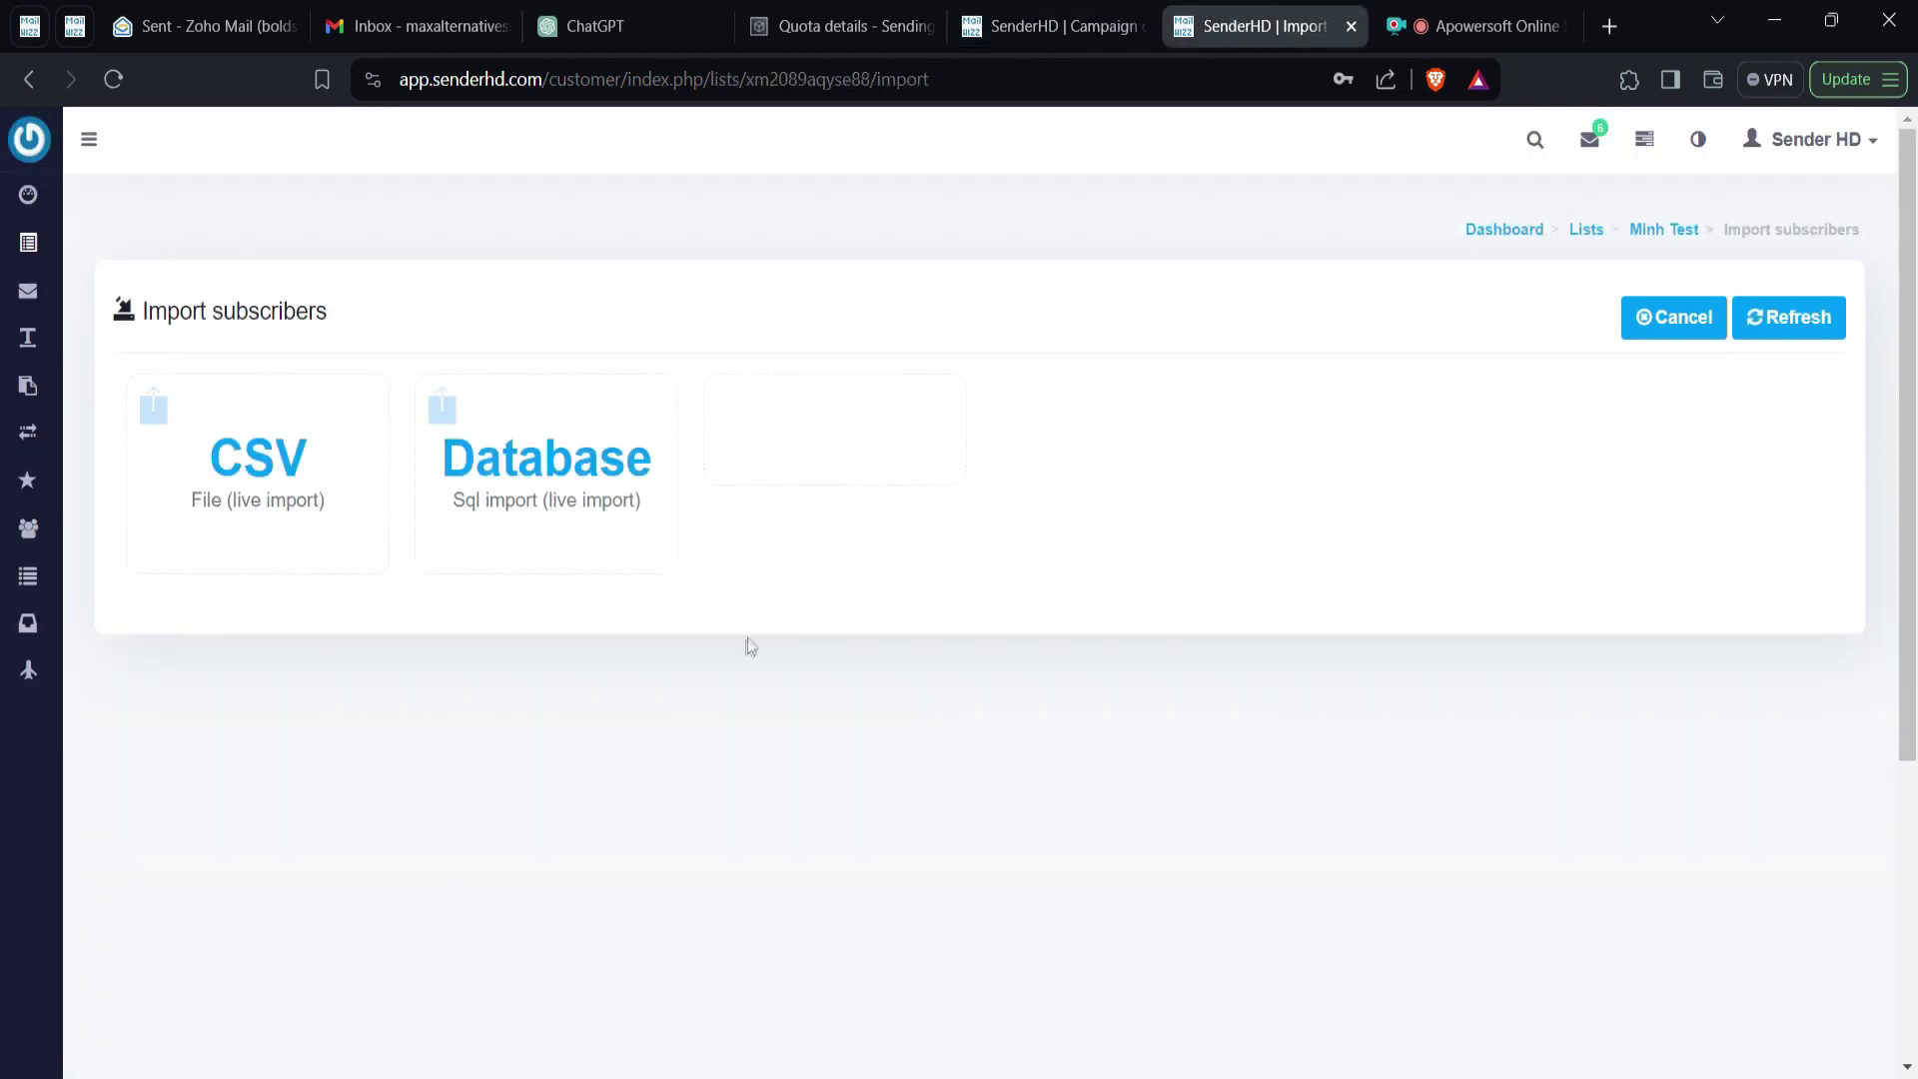
Step: Return to the R45 confirmation page and check the explanations of the autoresponder time value and autoresponder event
left_click(1049, 26)
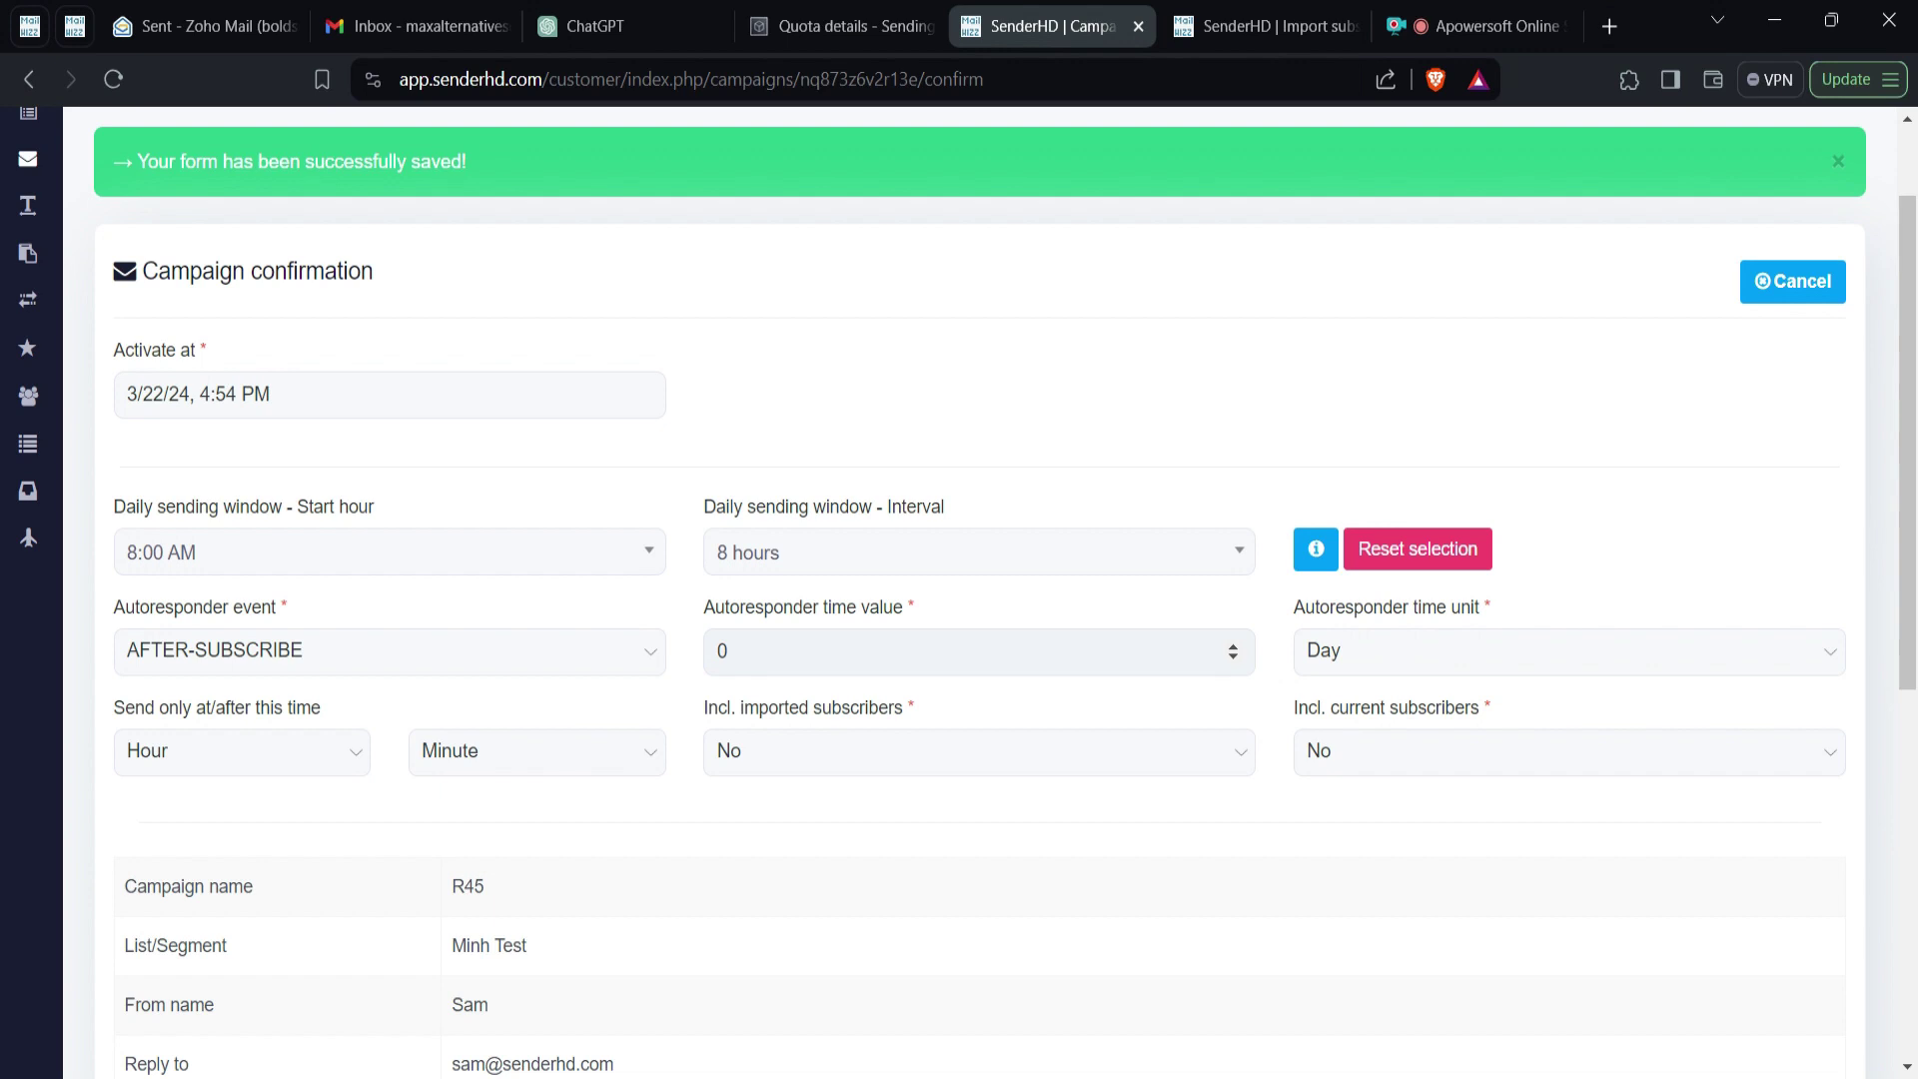
left_click(726, 652)
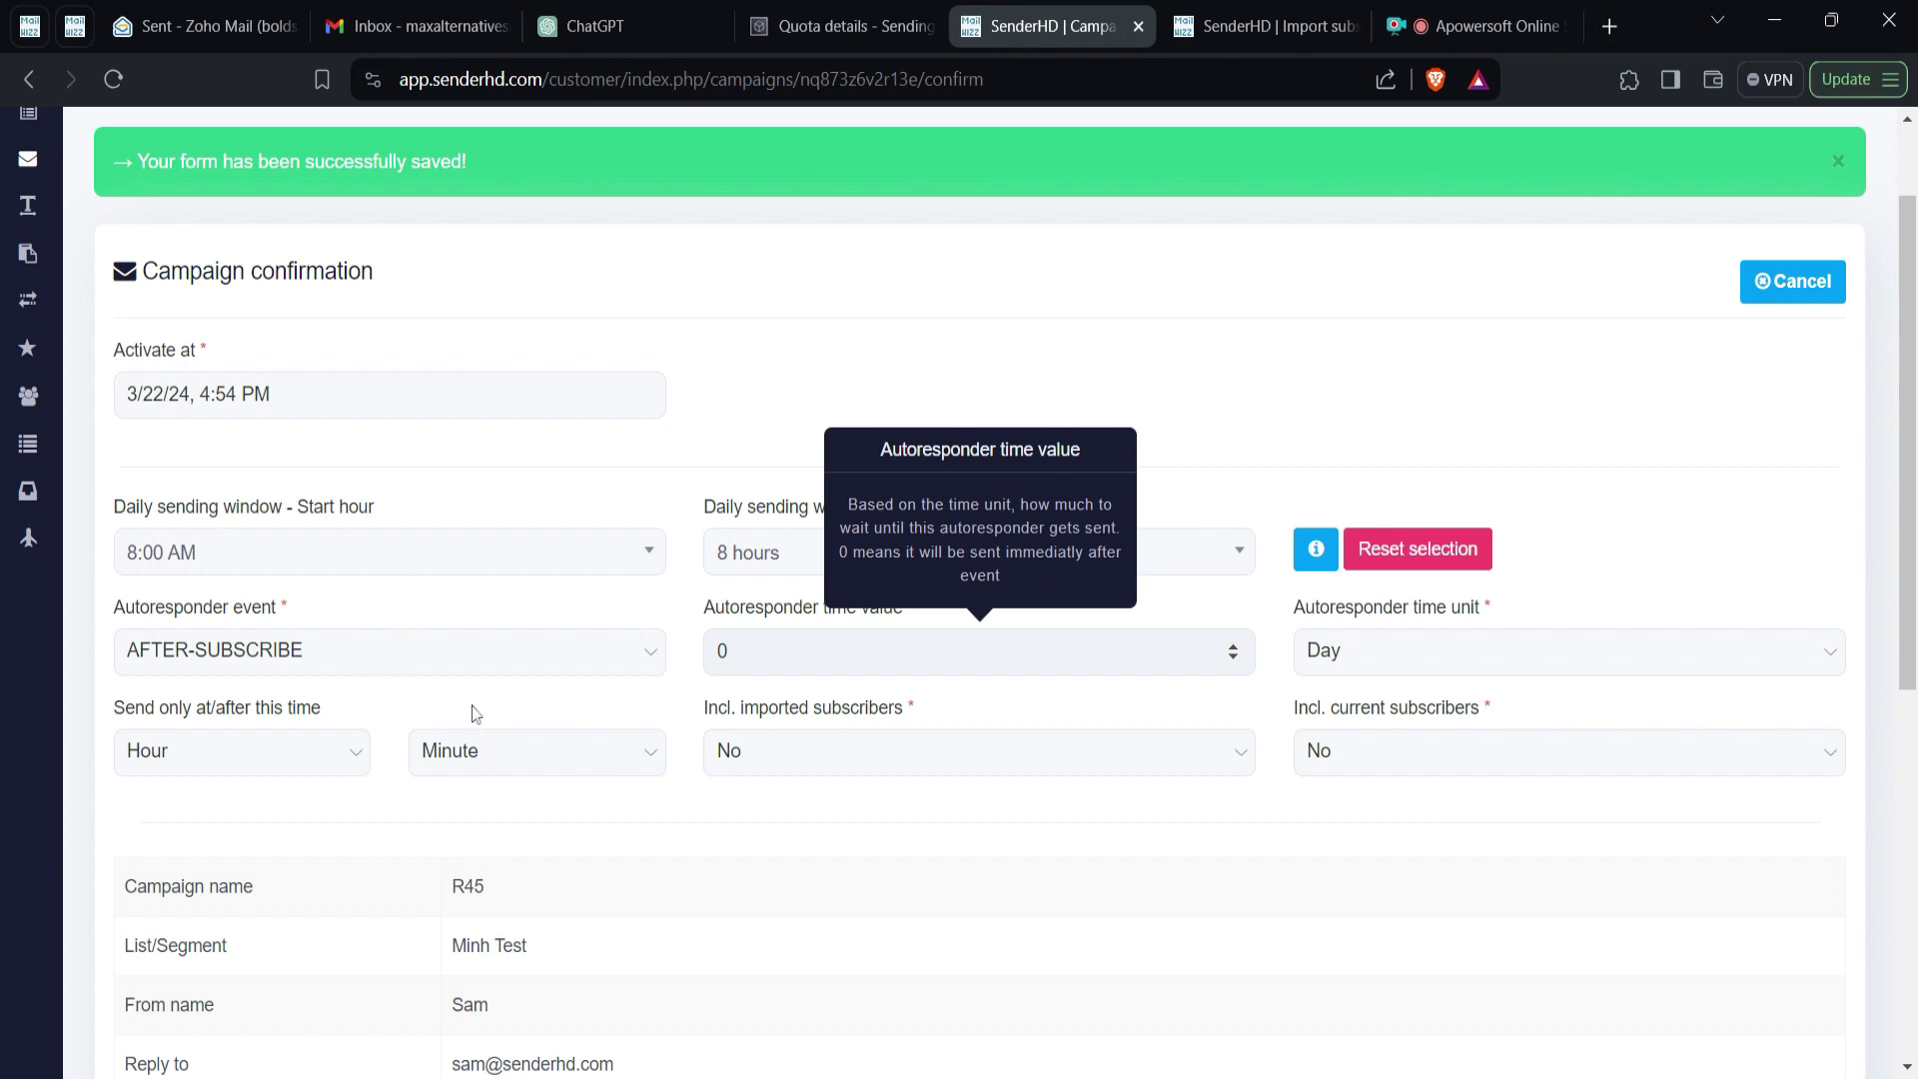
left_click(537, 630)
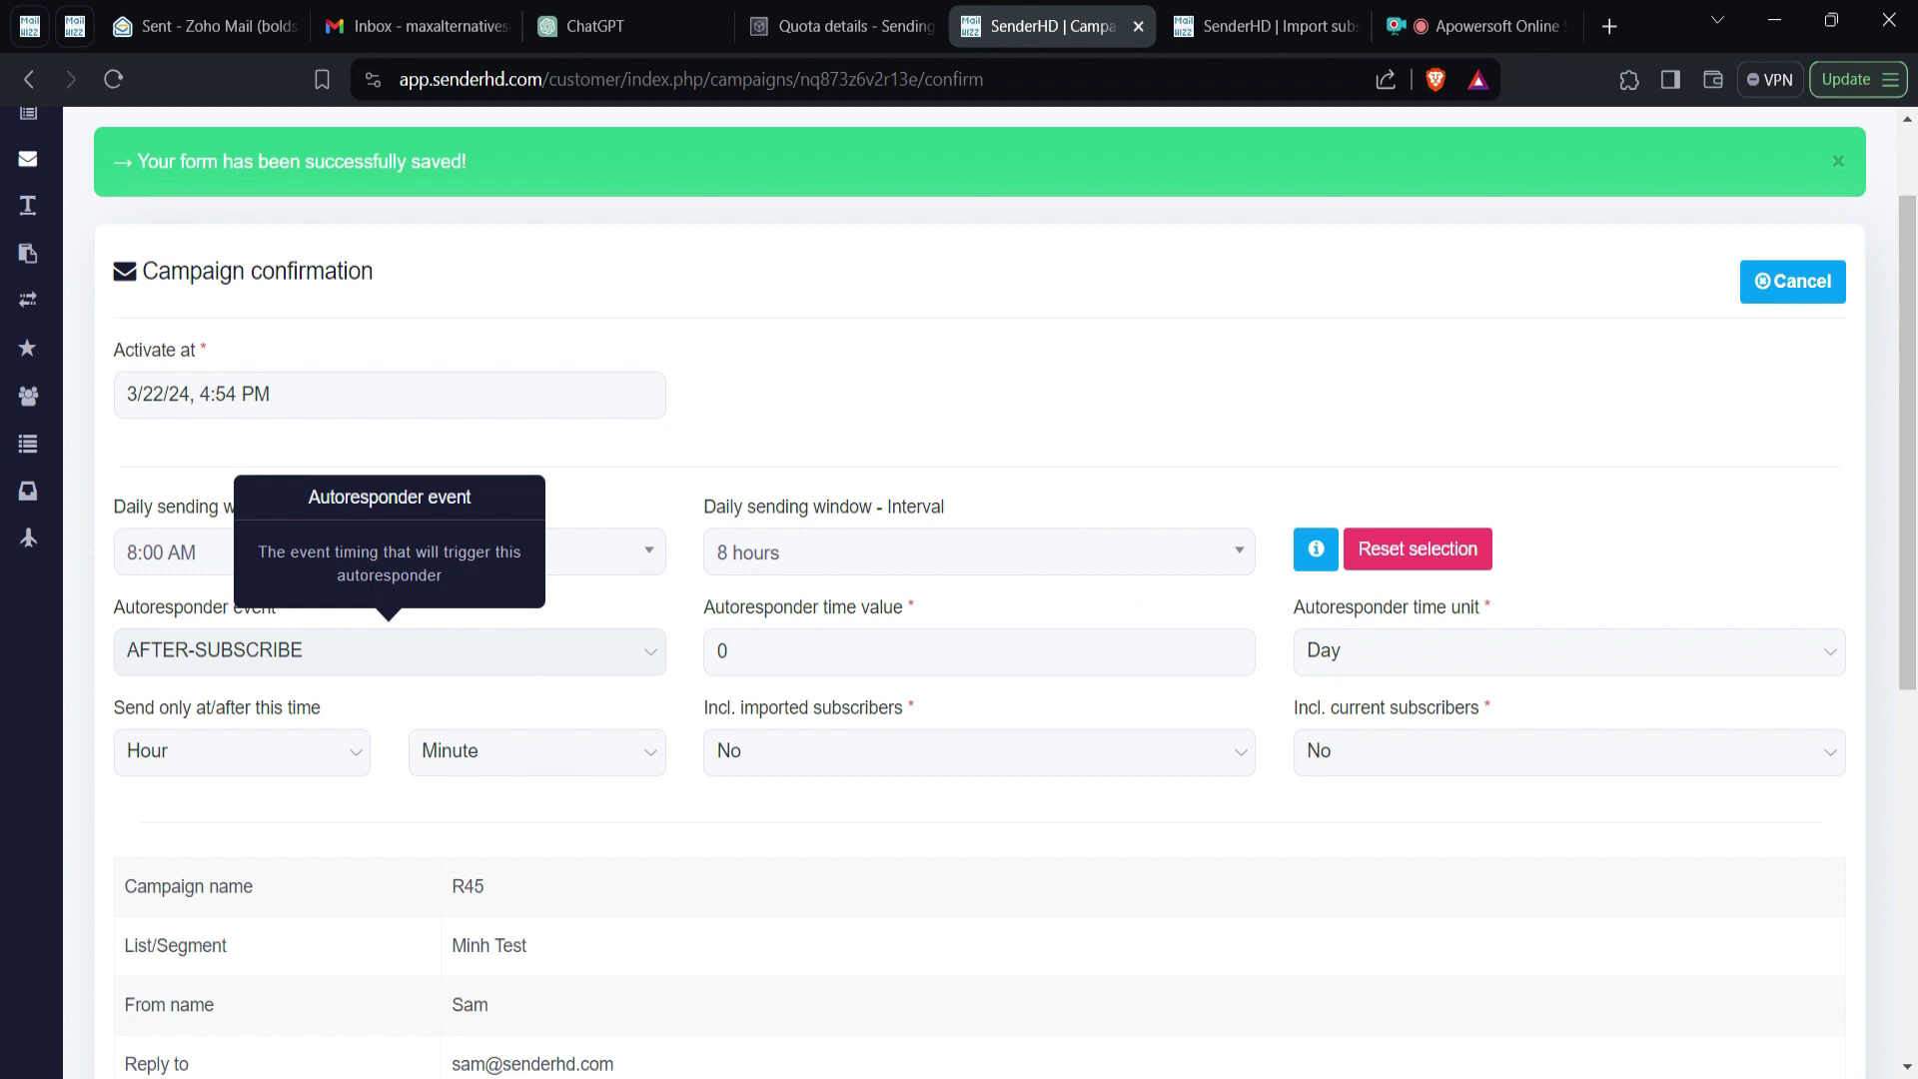
Step: Set the R45 autoresponder event to AFTER-PROFILE-UPDATE and check the Minh Test list's import page before returning to the confirmation page
key("Down")
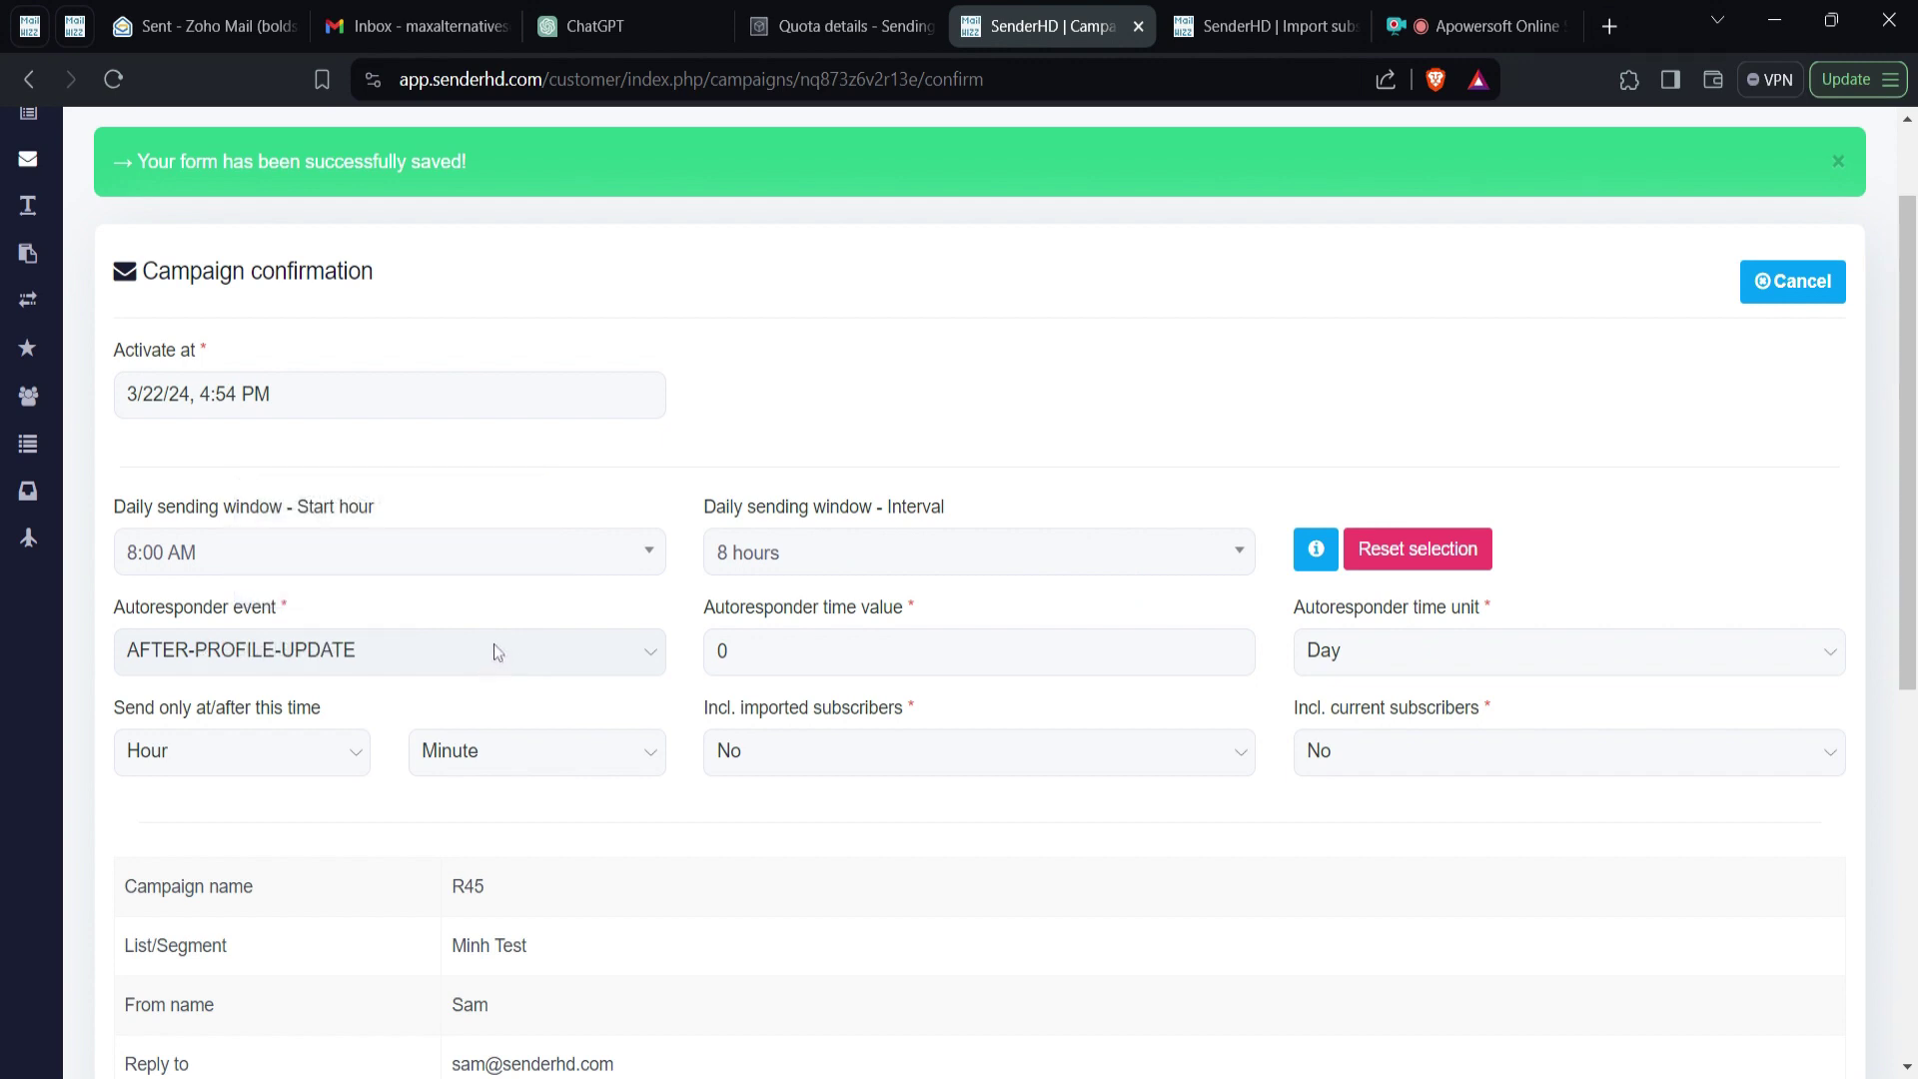
left_click(1266, 22)
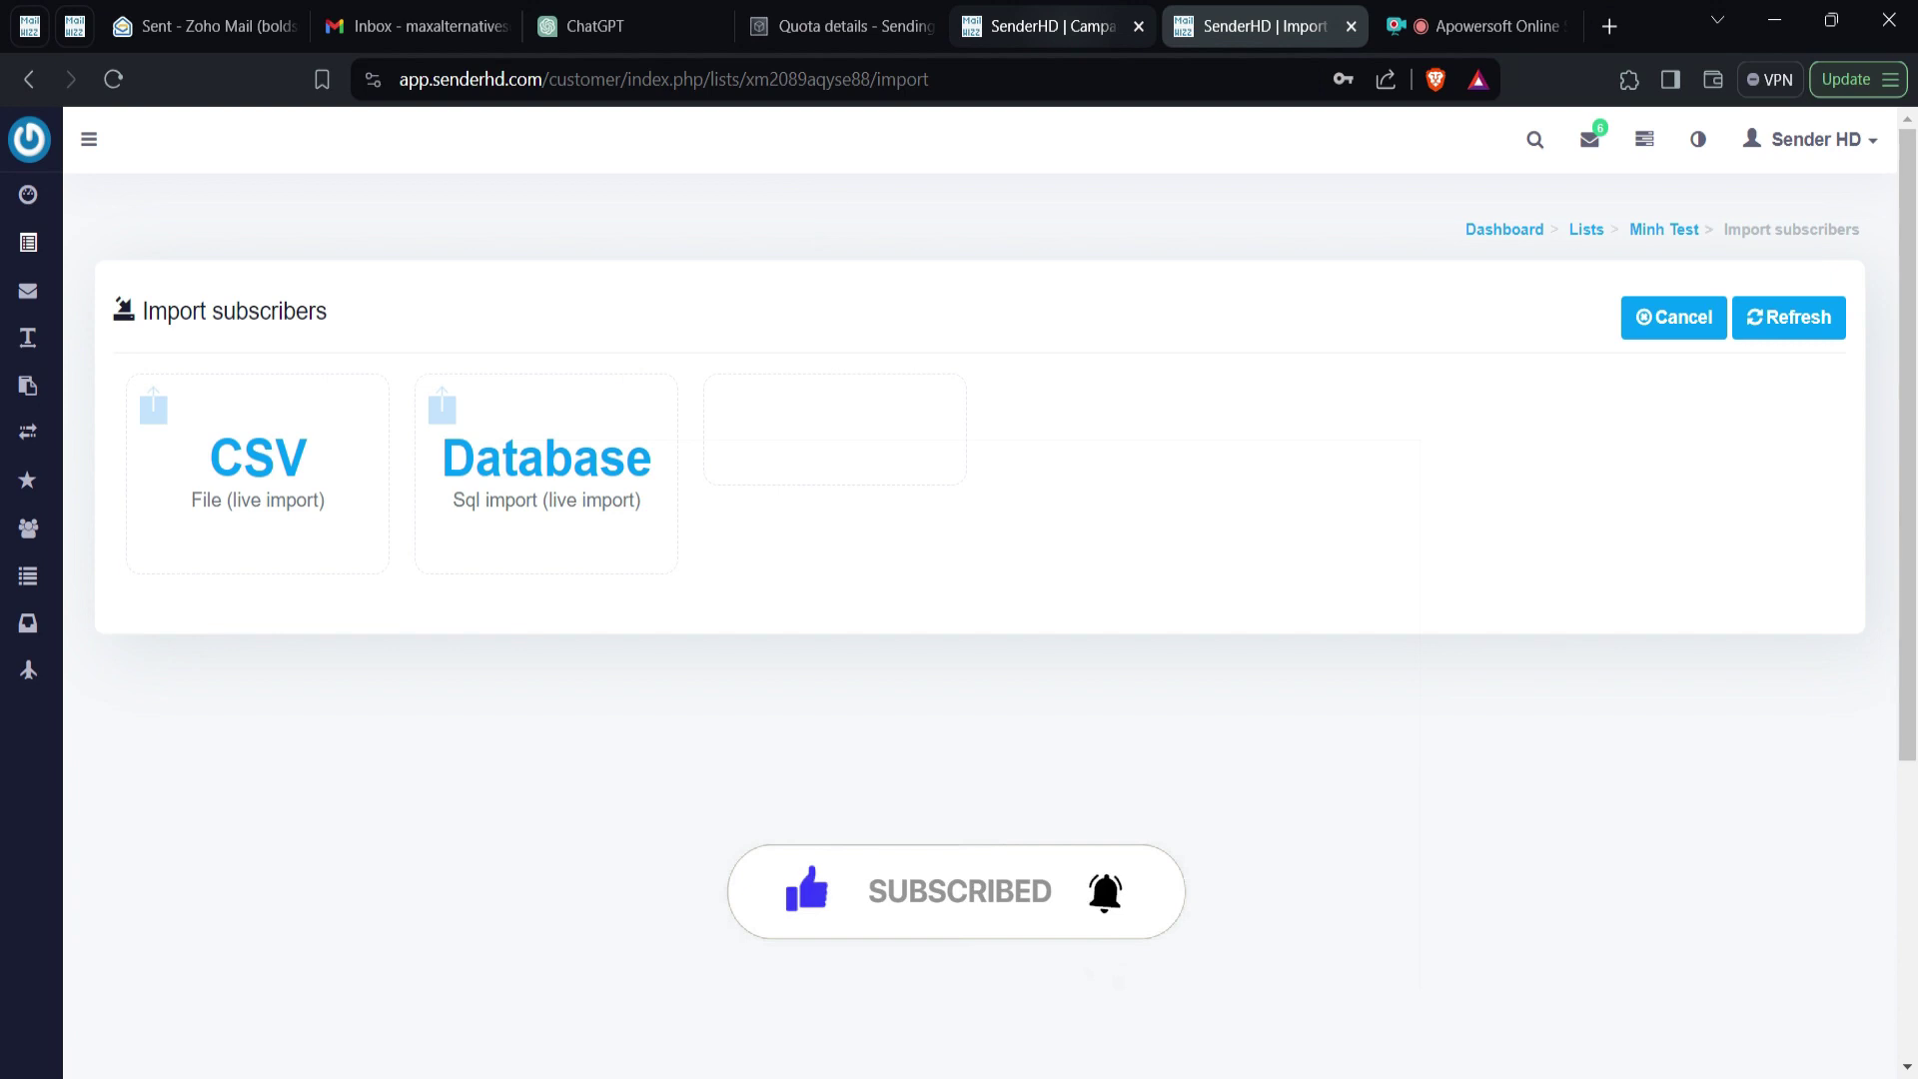
key("ctrl+shift+Tab")
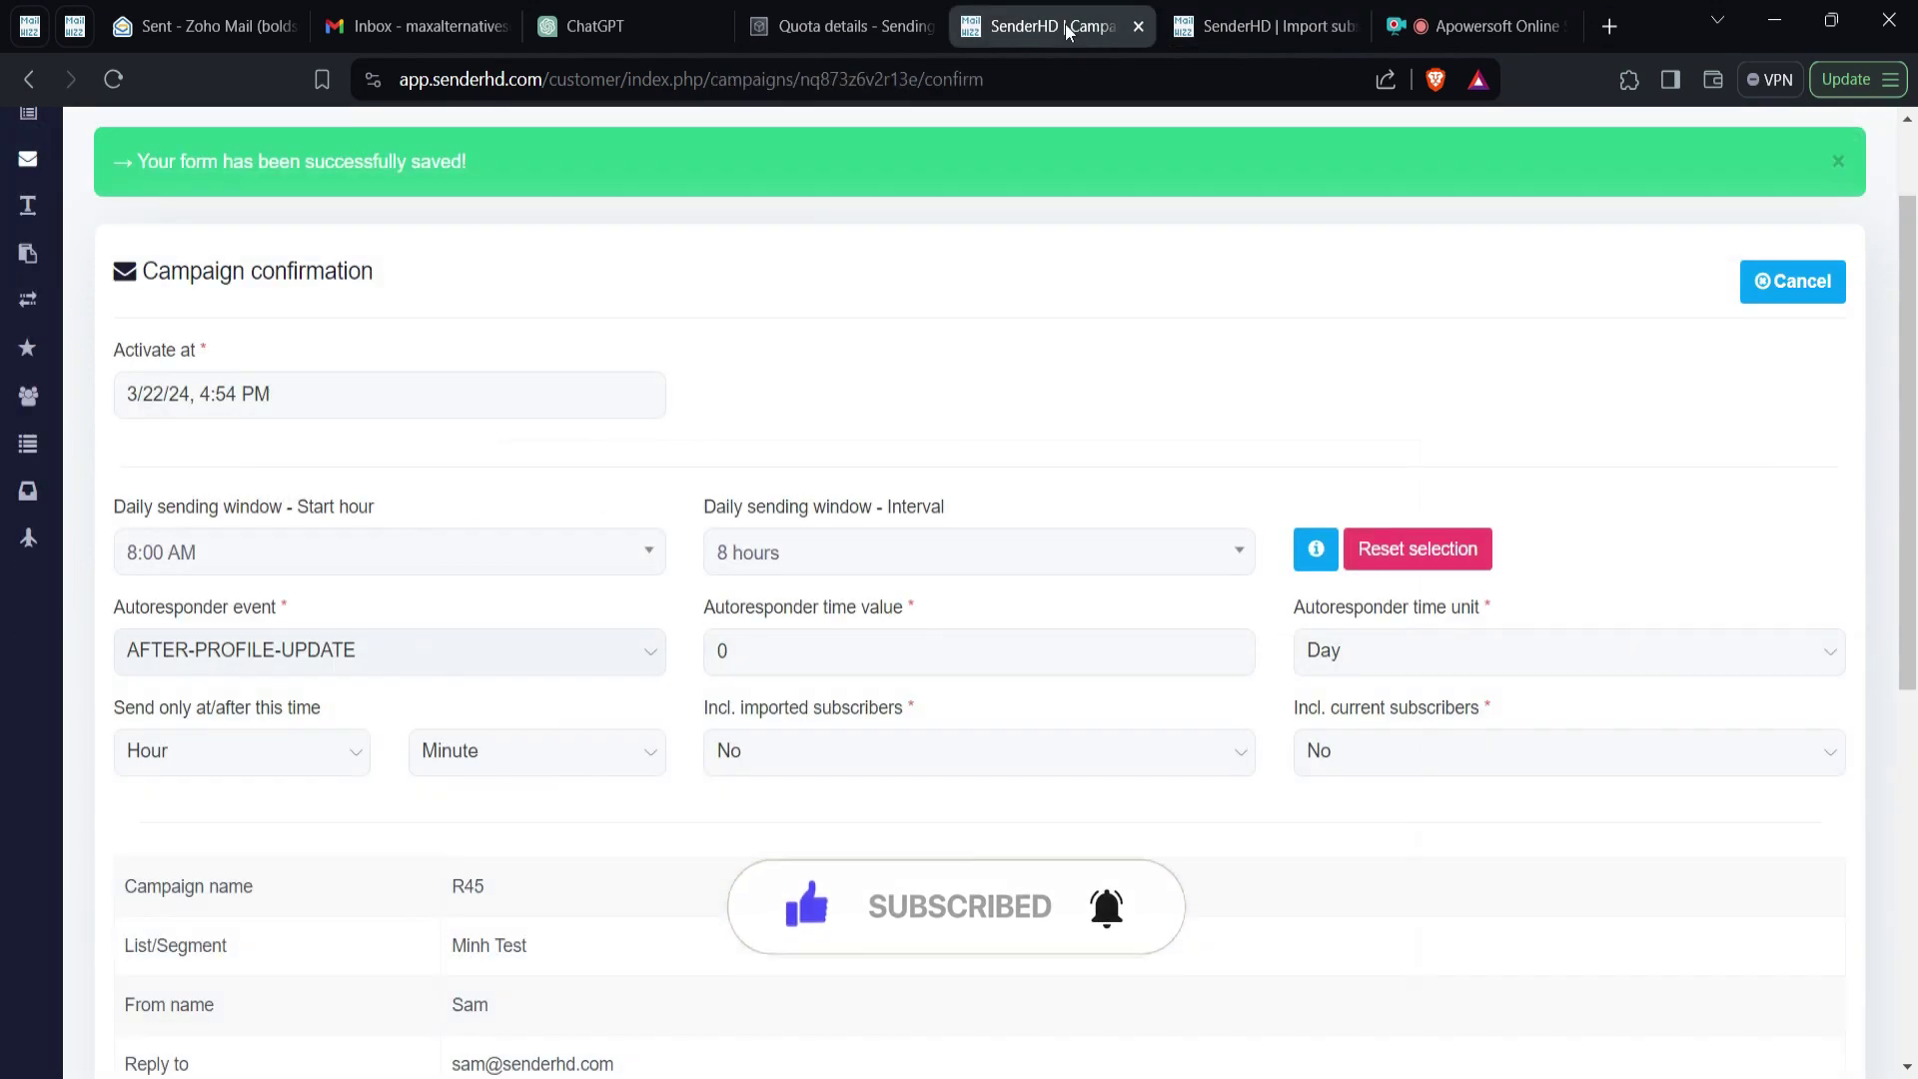
Step: Set the R45 autoresponder event to AFTER-CAMPAIGN-OPEN and review its time value, added campaign option and the campaign summary
left_click(588, 673)
left_click(557, 749)
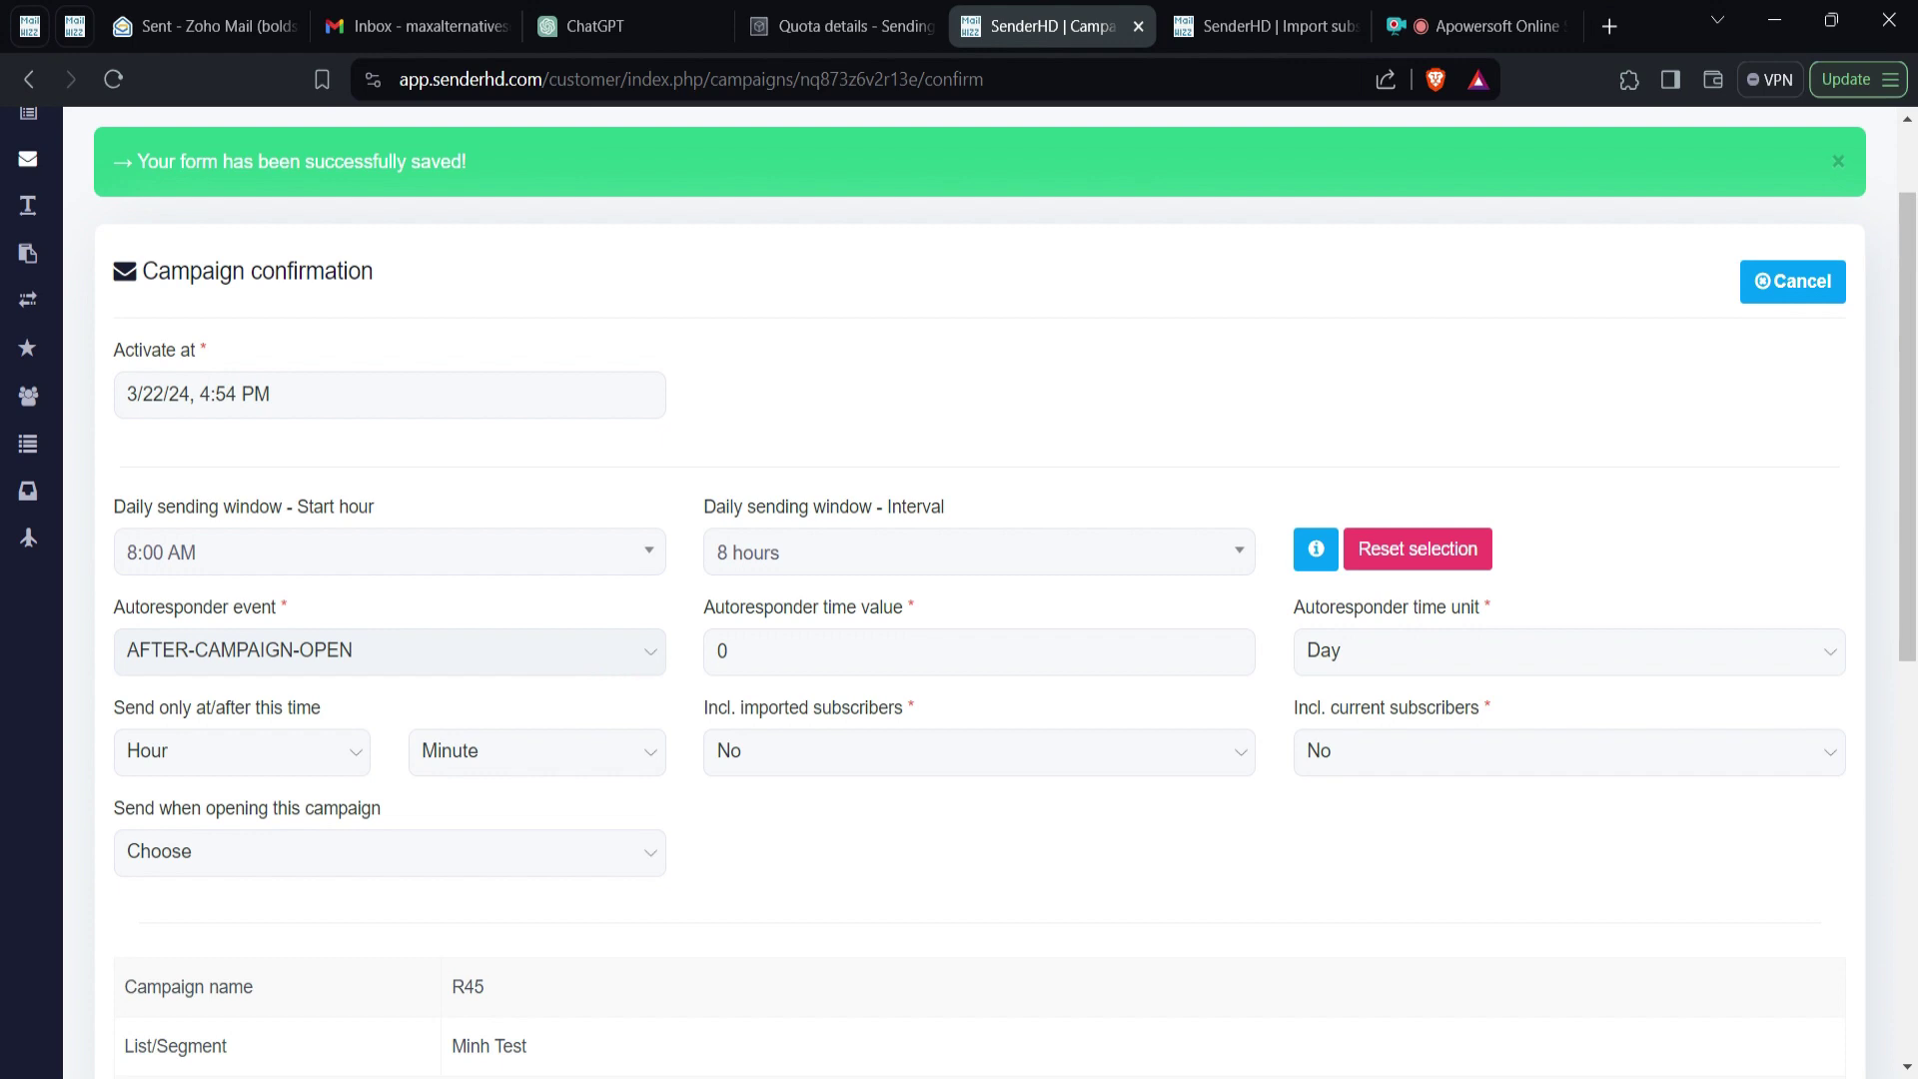
mouse_move(639, 669)
scroll(584, 647, "down", 4)
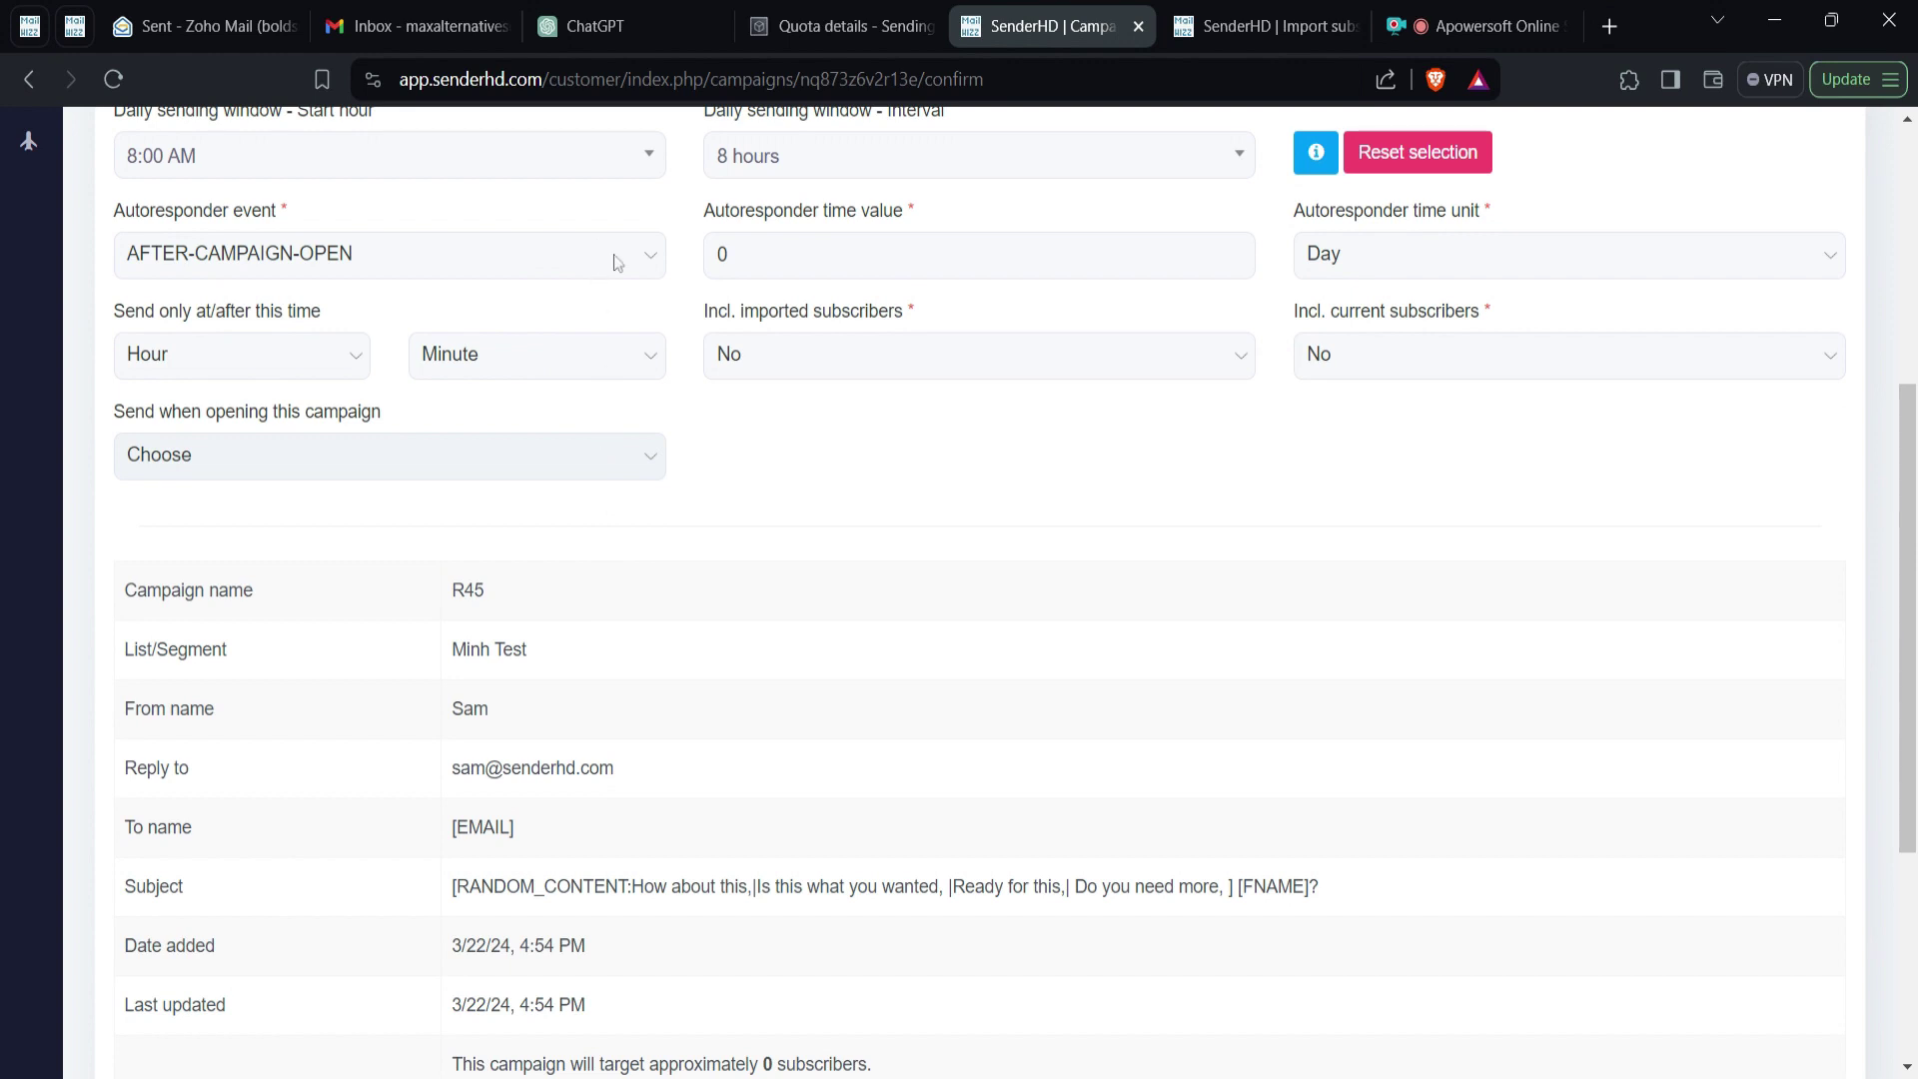
scroll(949, 507, "up", 1)
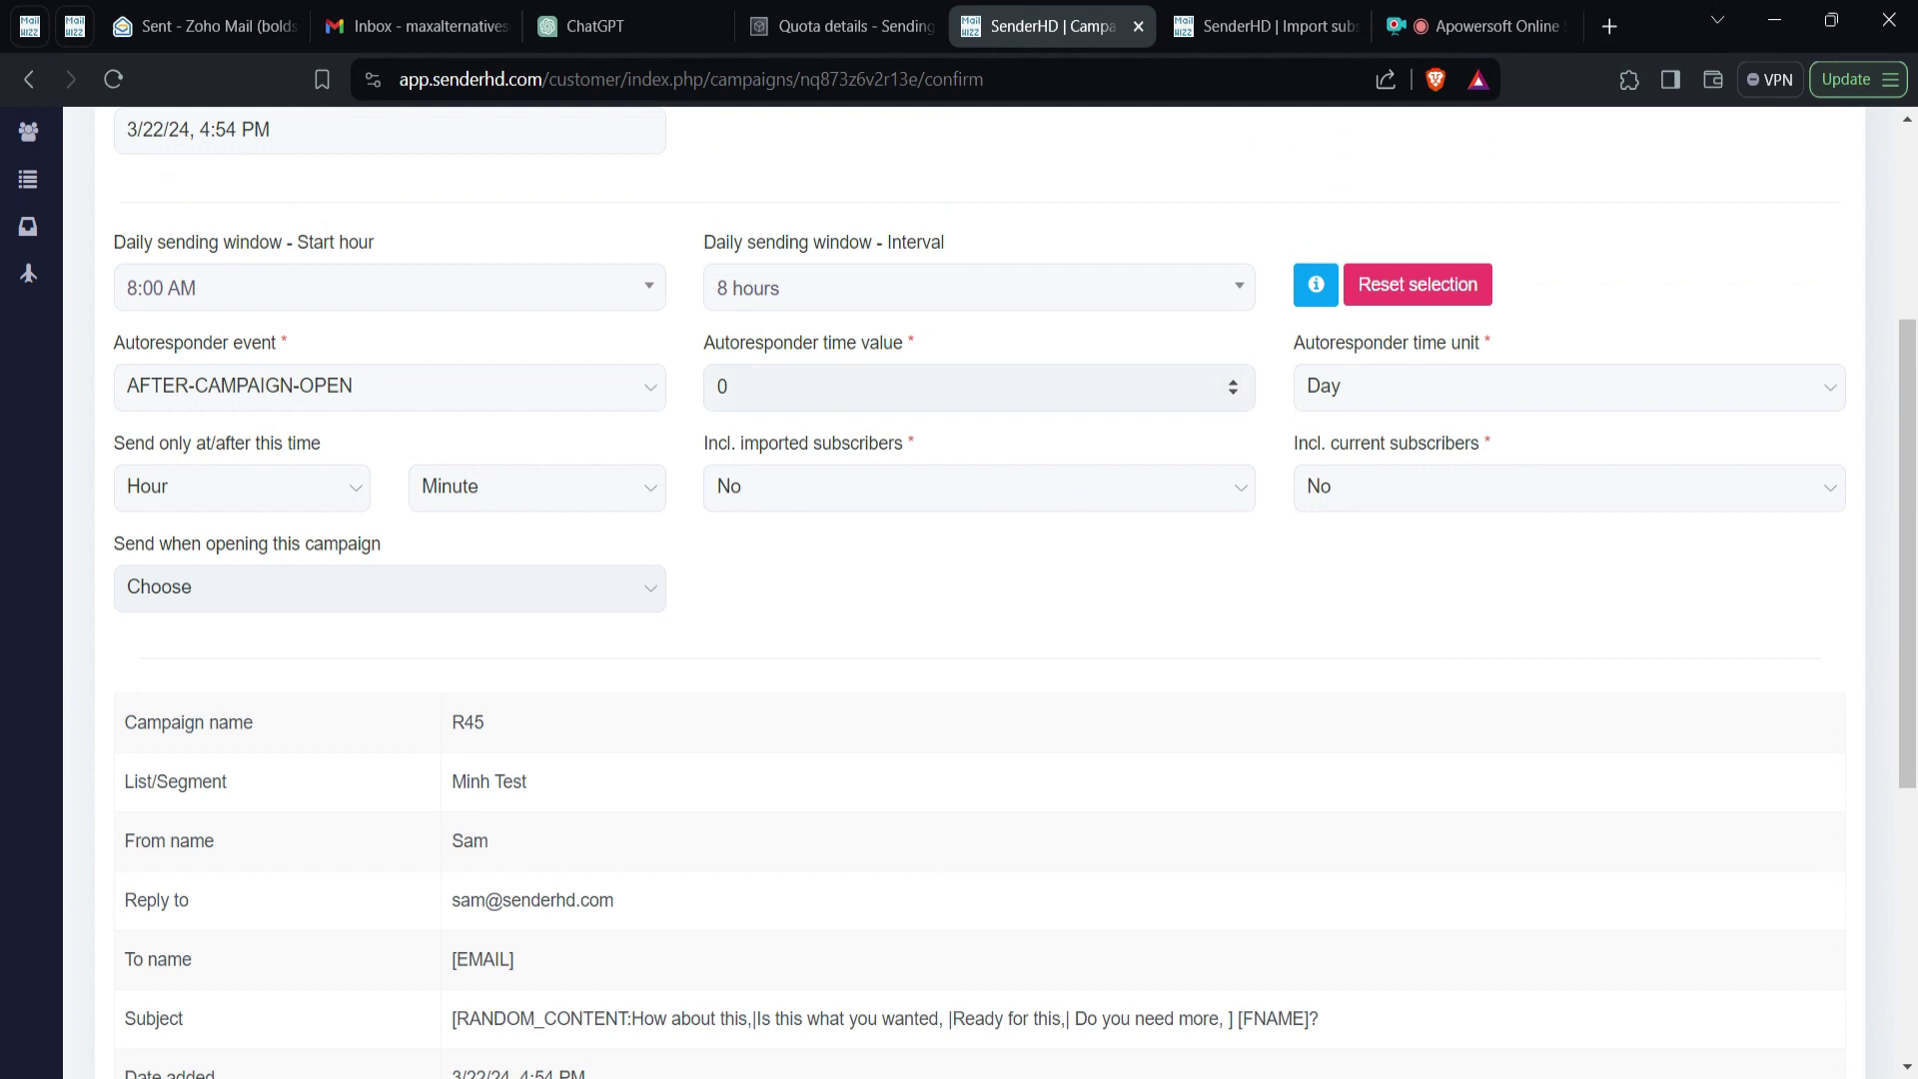
left_click(1137, 412)
mouse_move(927, 509)
scroll(1212, 525, "down", 3)
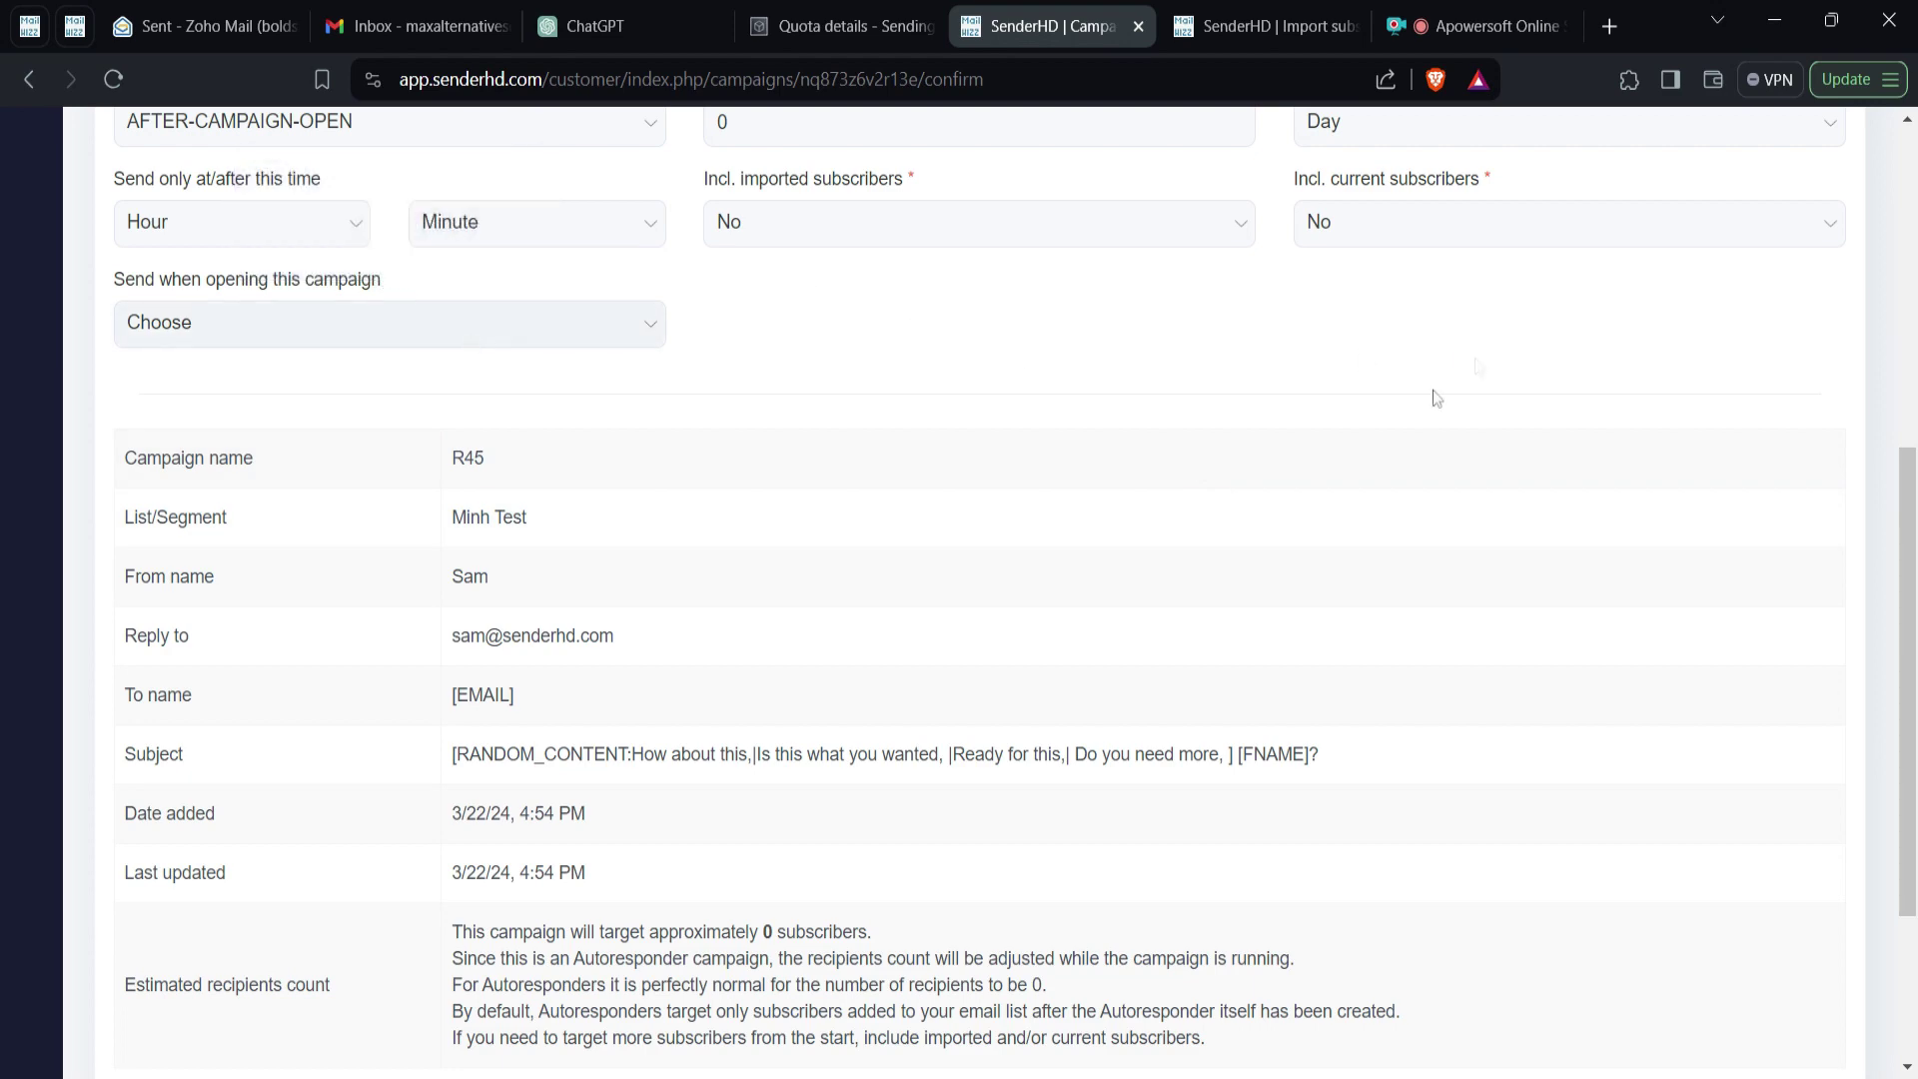
Step: Change the autoresponder event to AFTER-CAMPAIGN-SENT and check the explanation of the autoresponder time value
scroll(1299, 418, "up", 3)
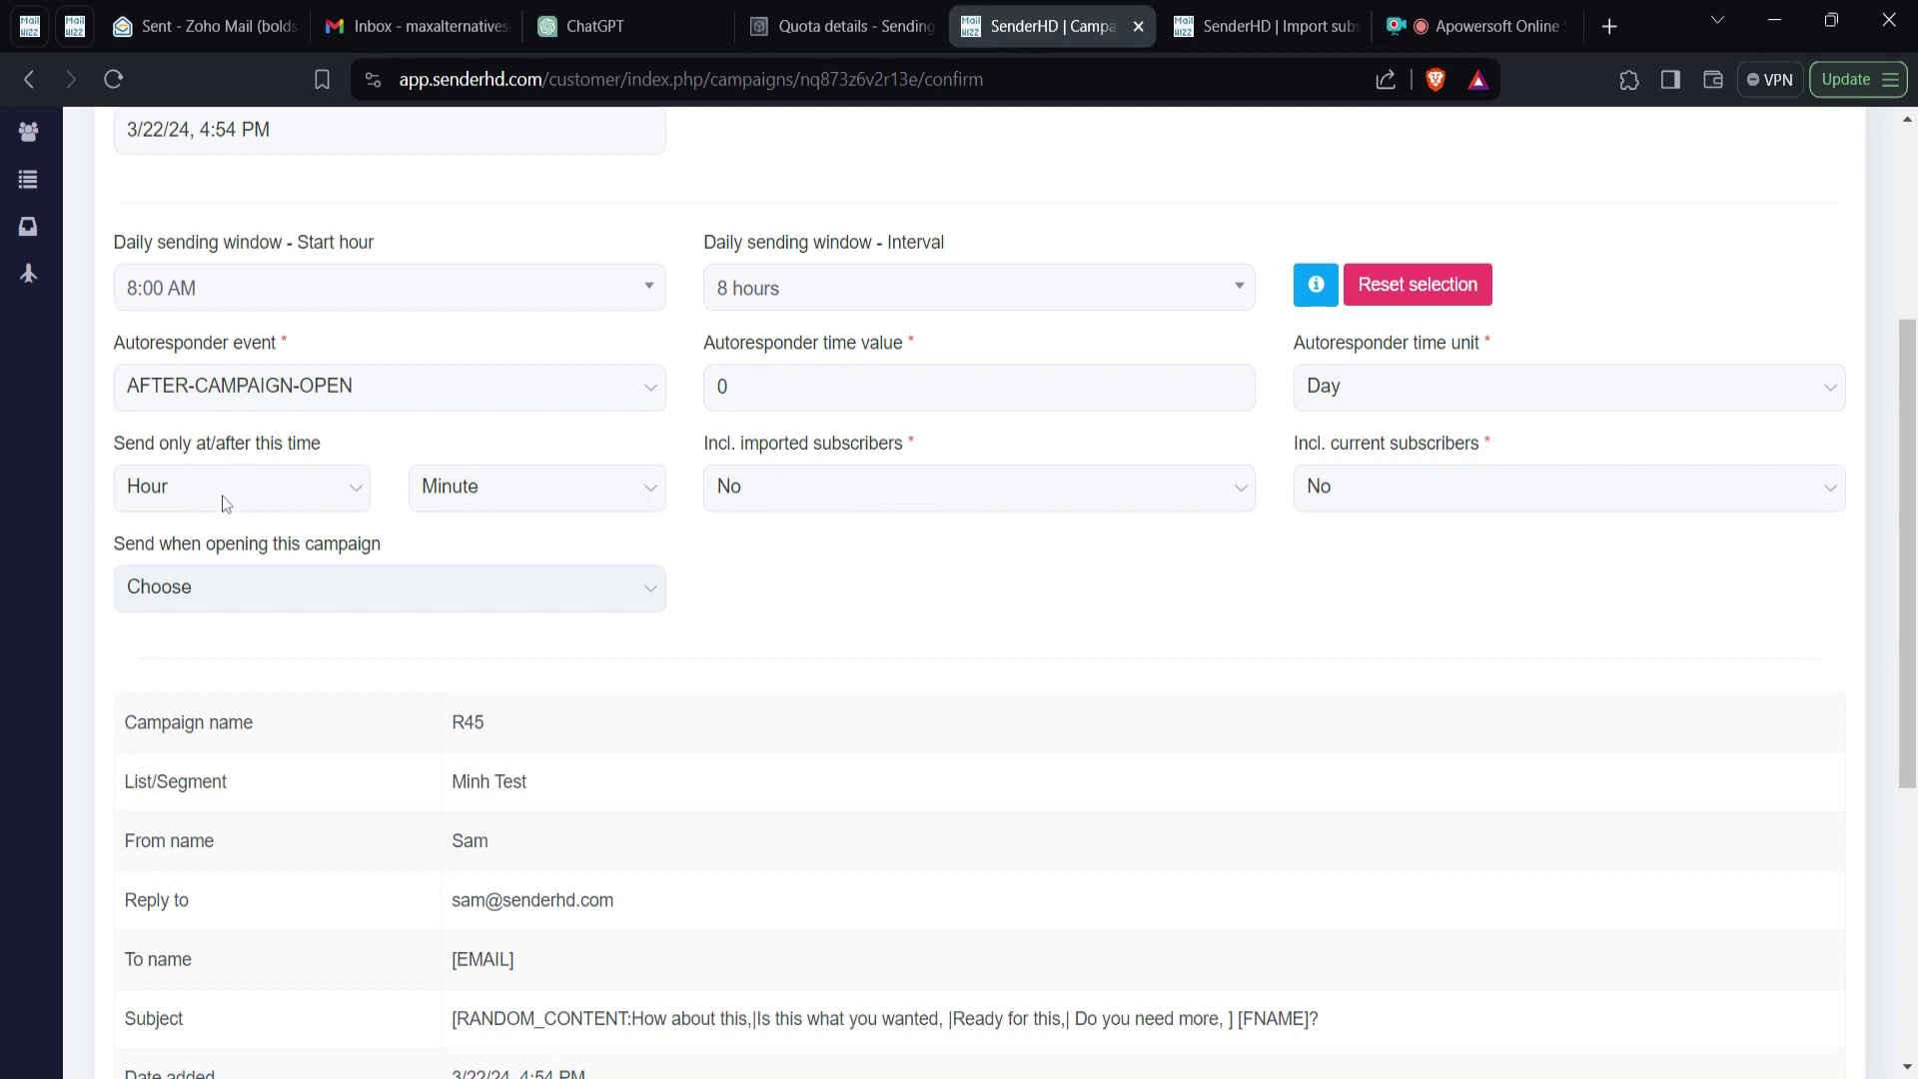
mouse_move(222, 496)
mouse_move(565, 392)
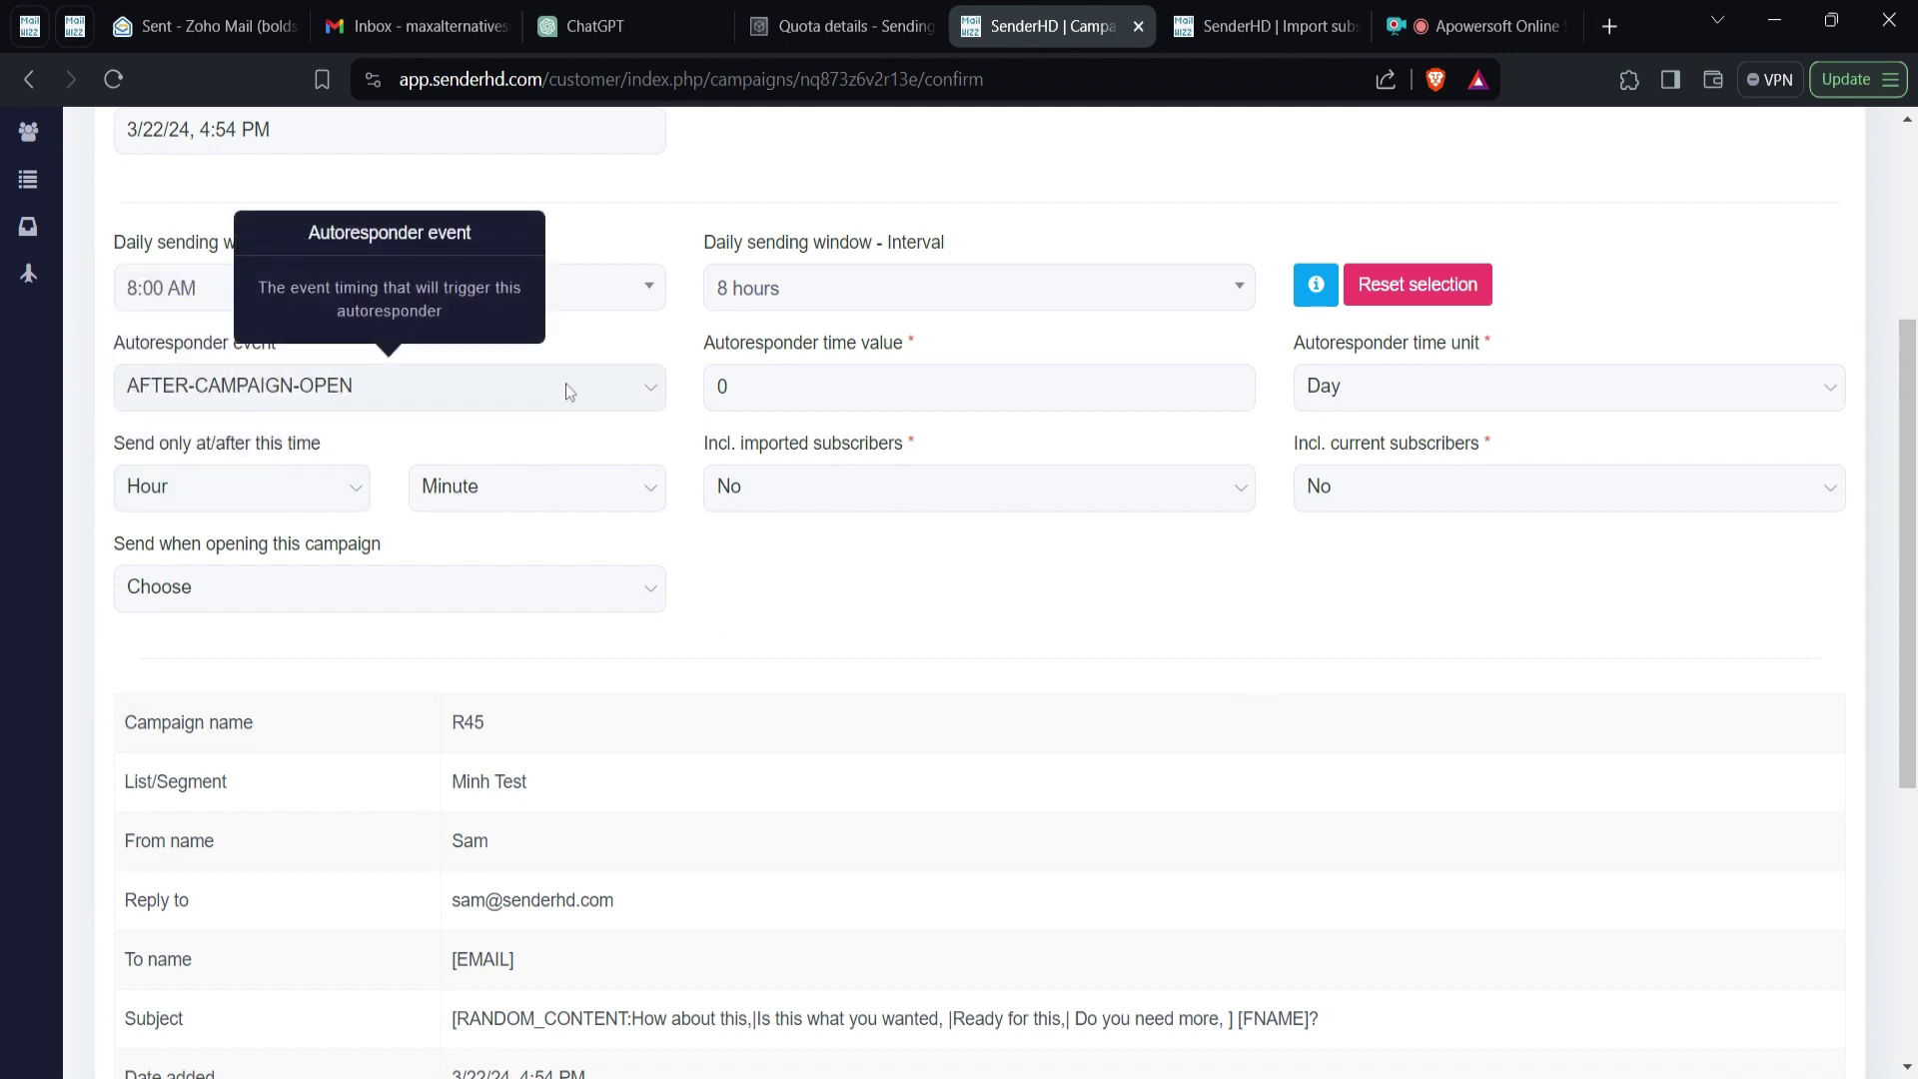
left_click(571, 428)
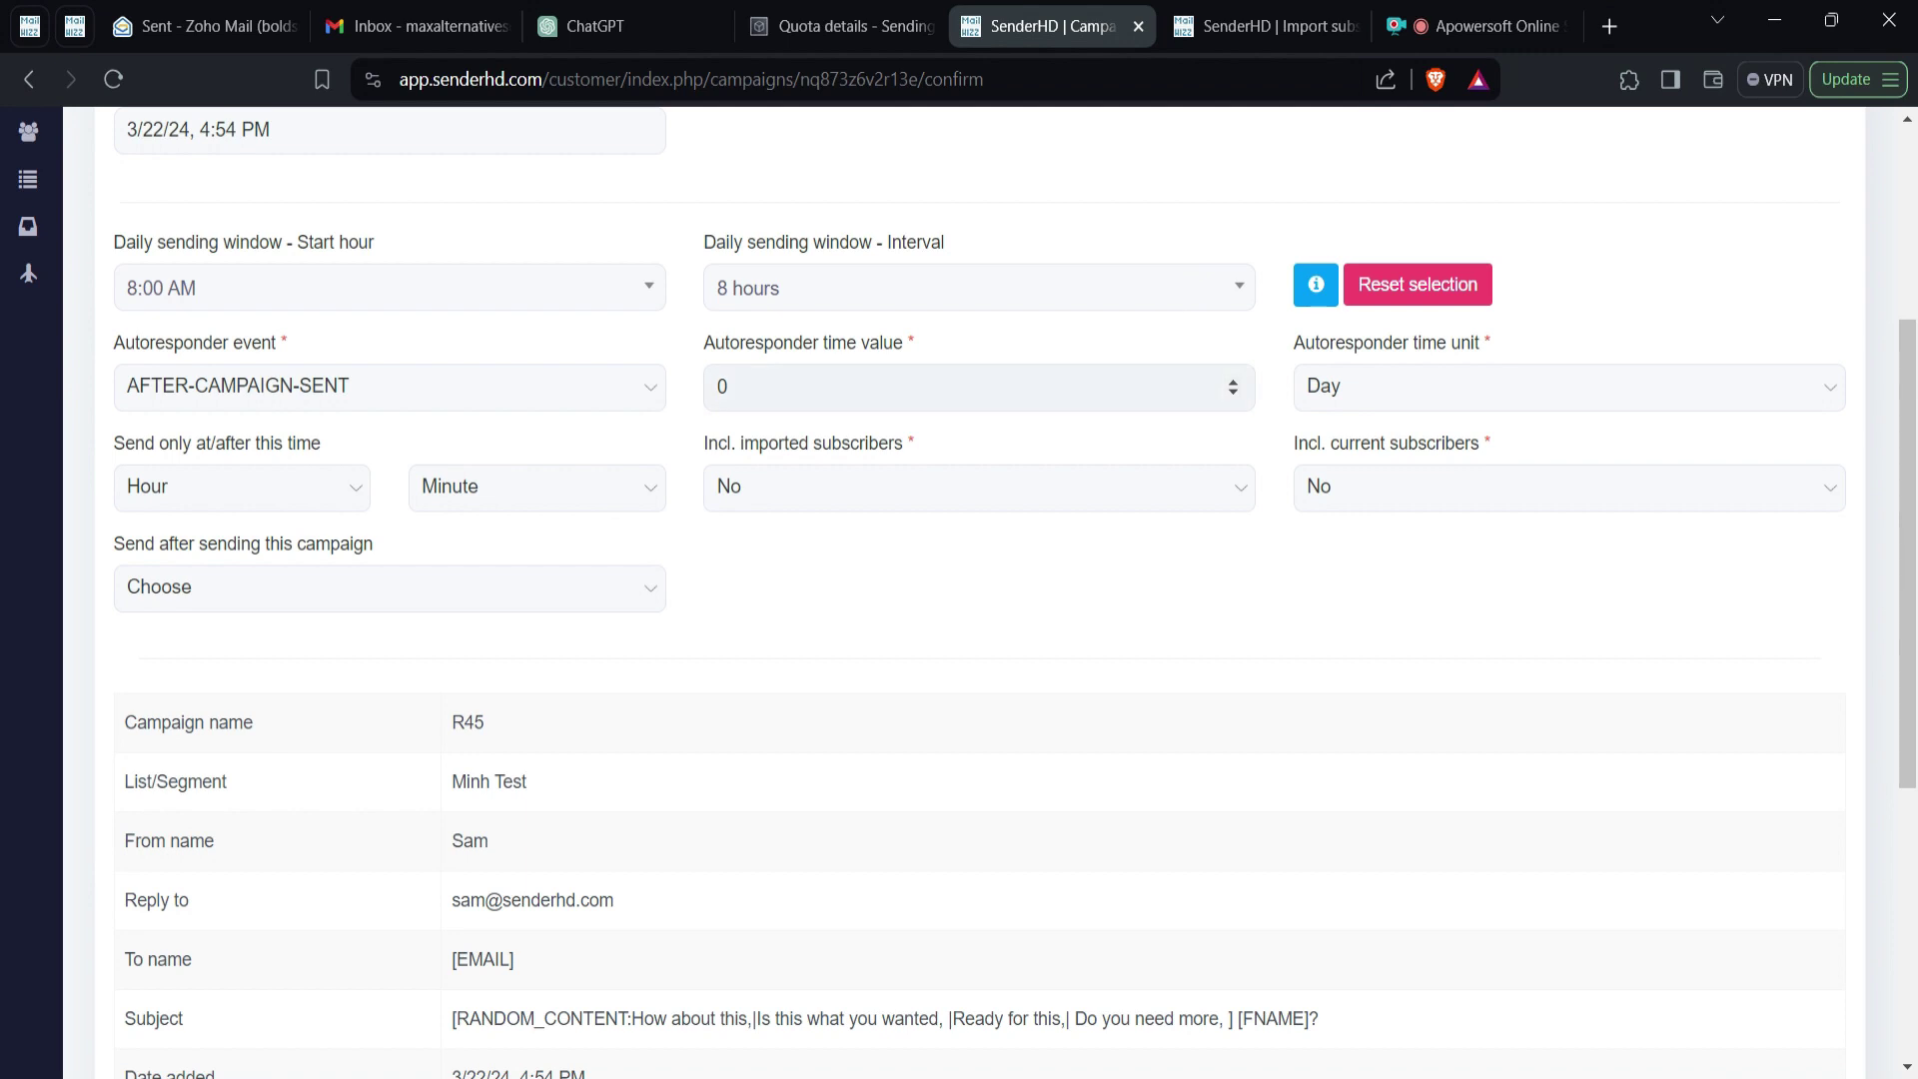
left_click(727, 387)
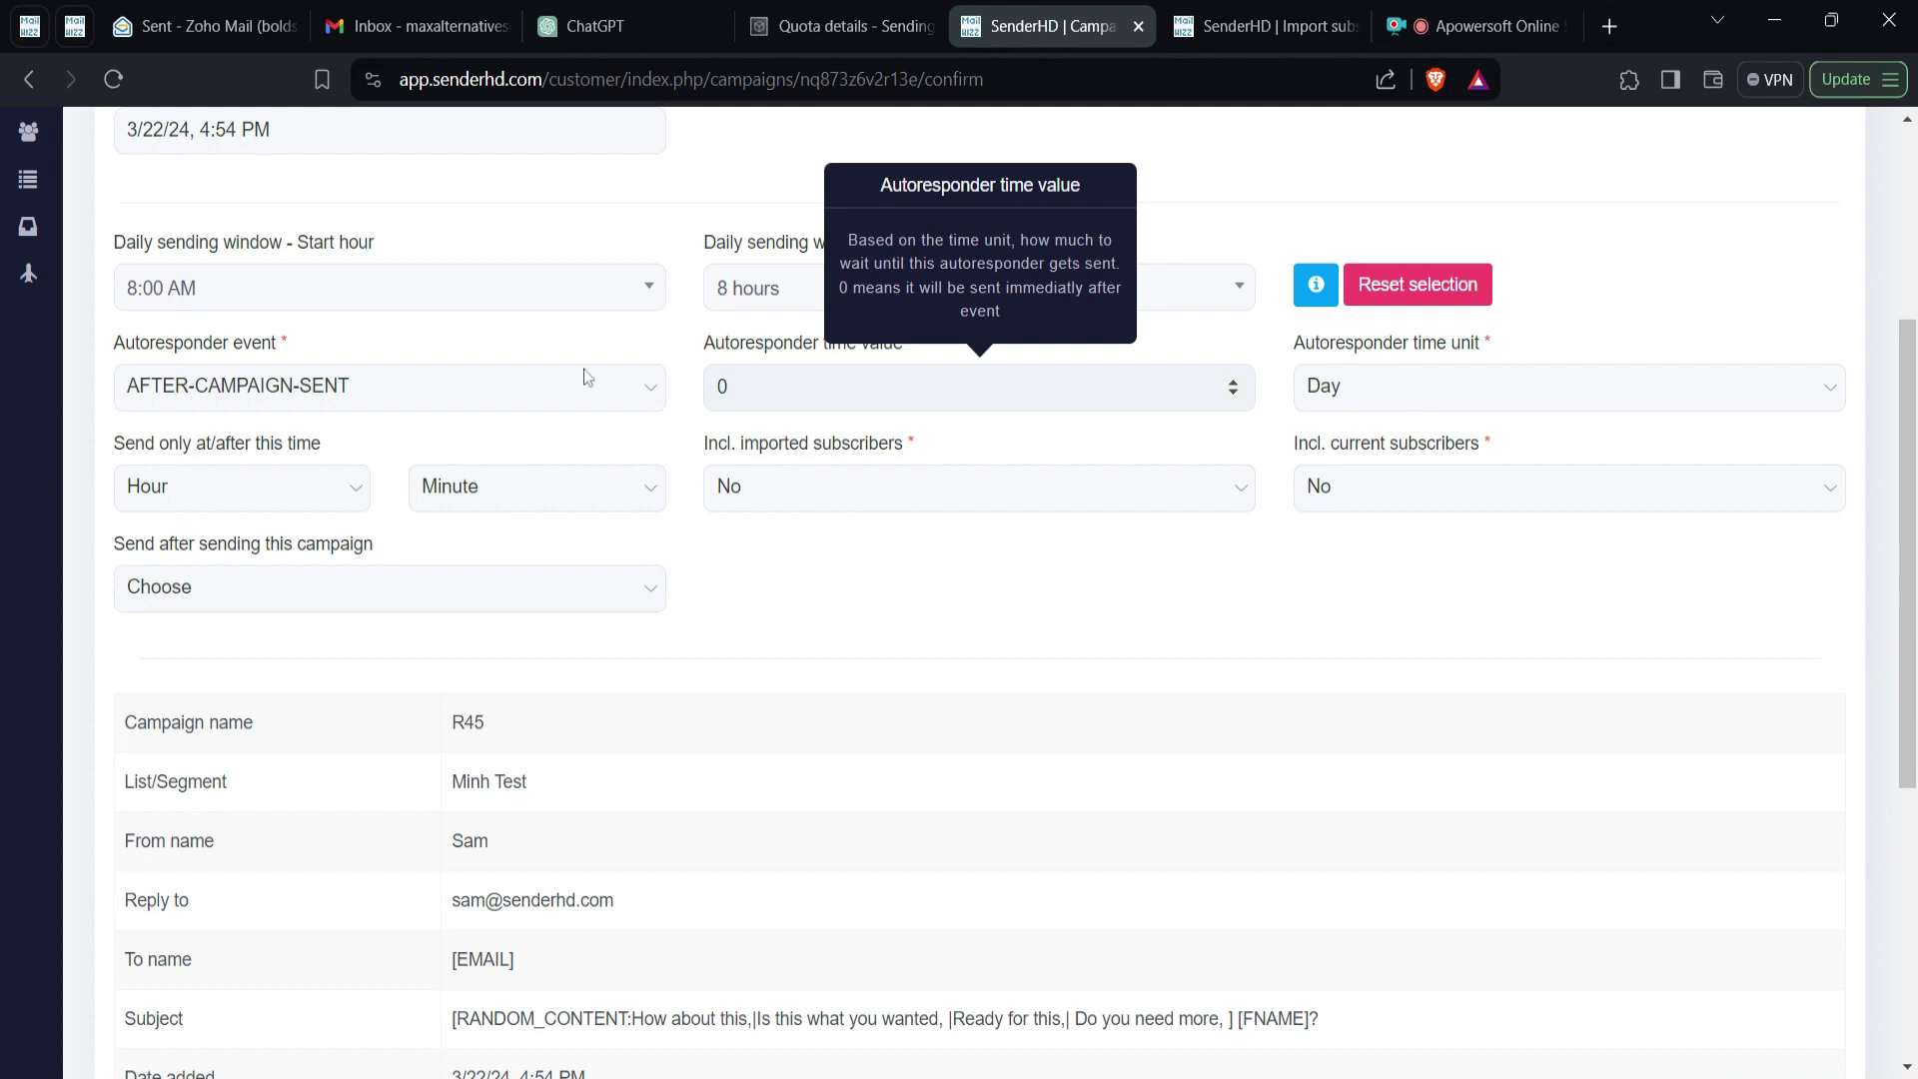
left_click(611, 394)
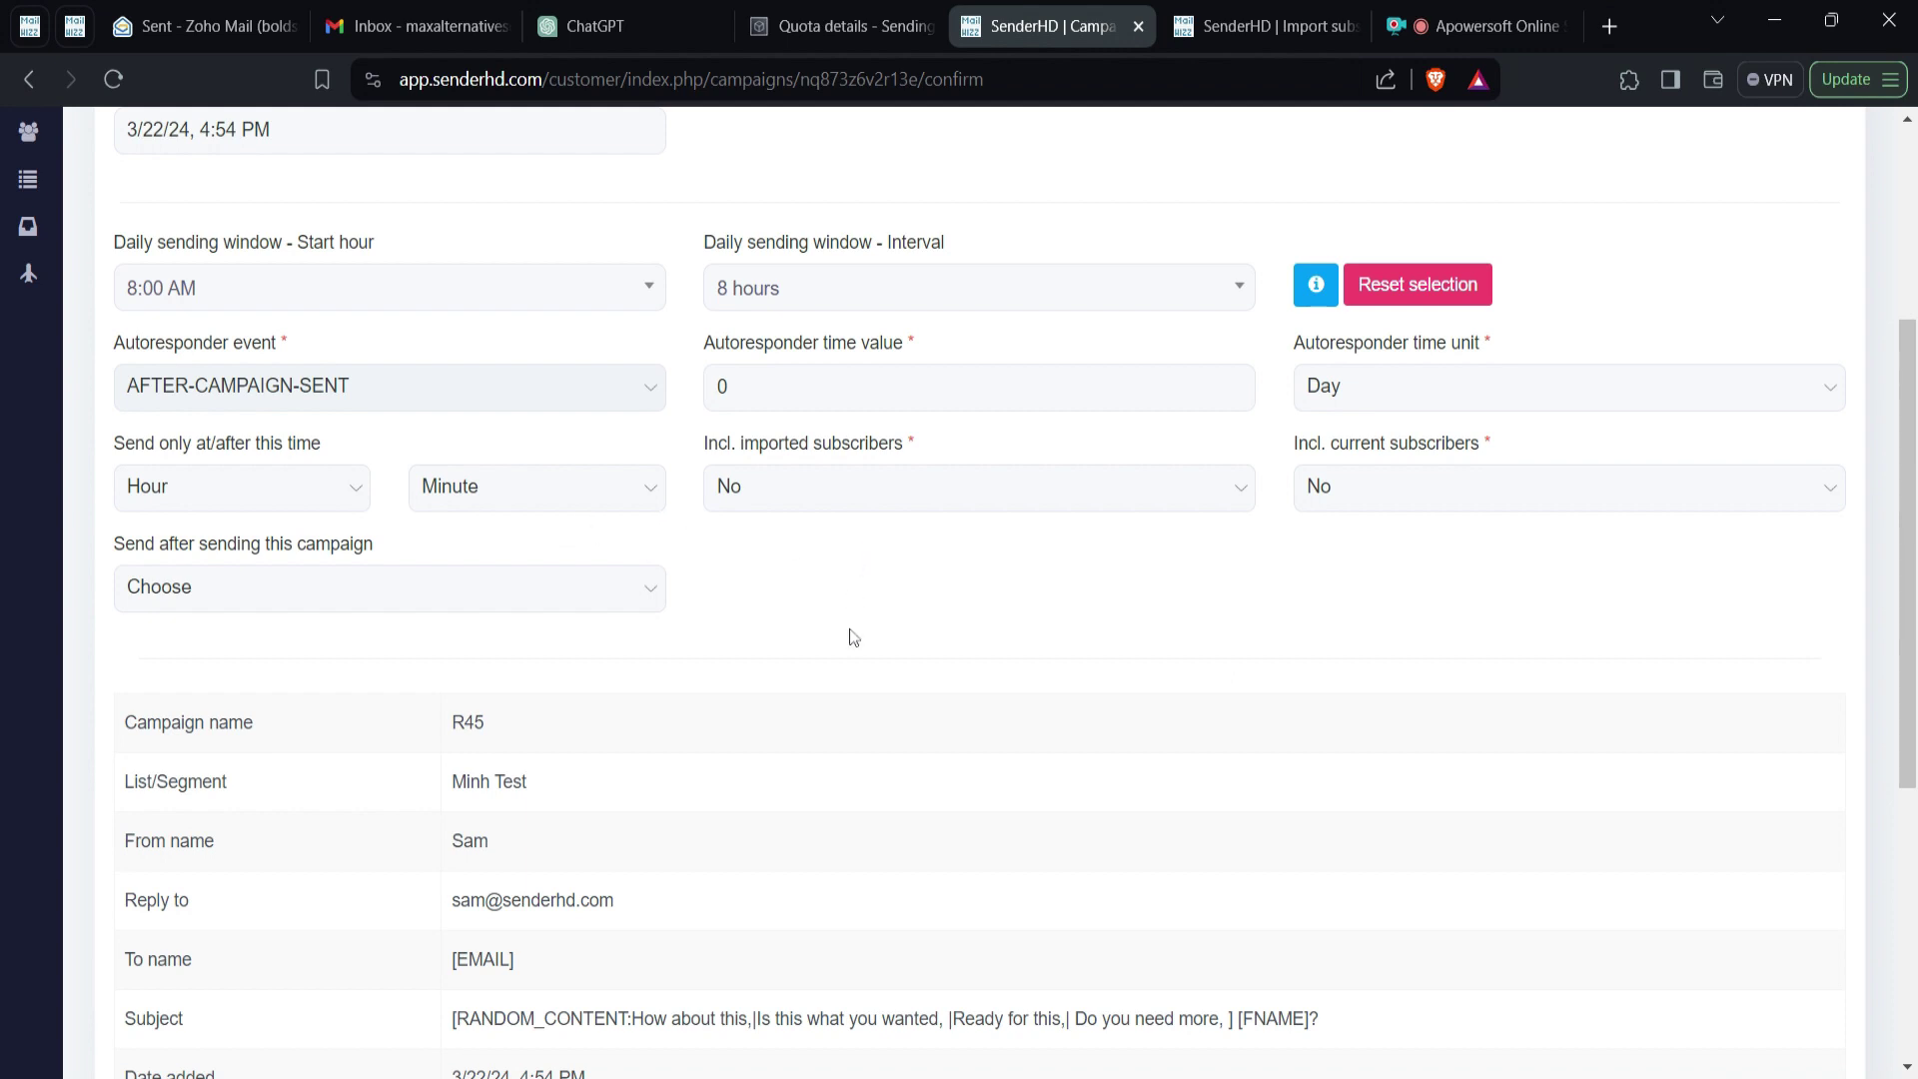
Step: Open the form for a new email box monitor among the server settings and review its fields
mouse_move(88, 500)
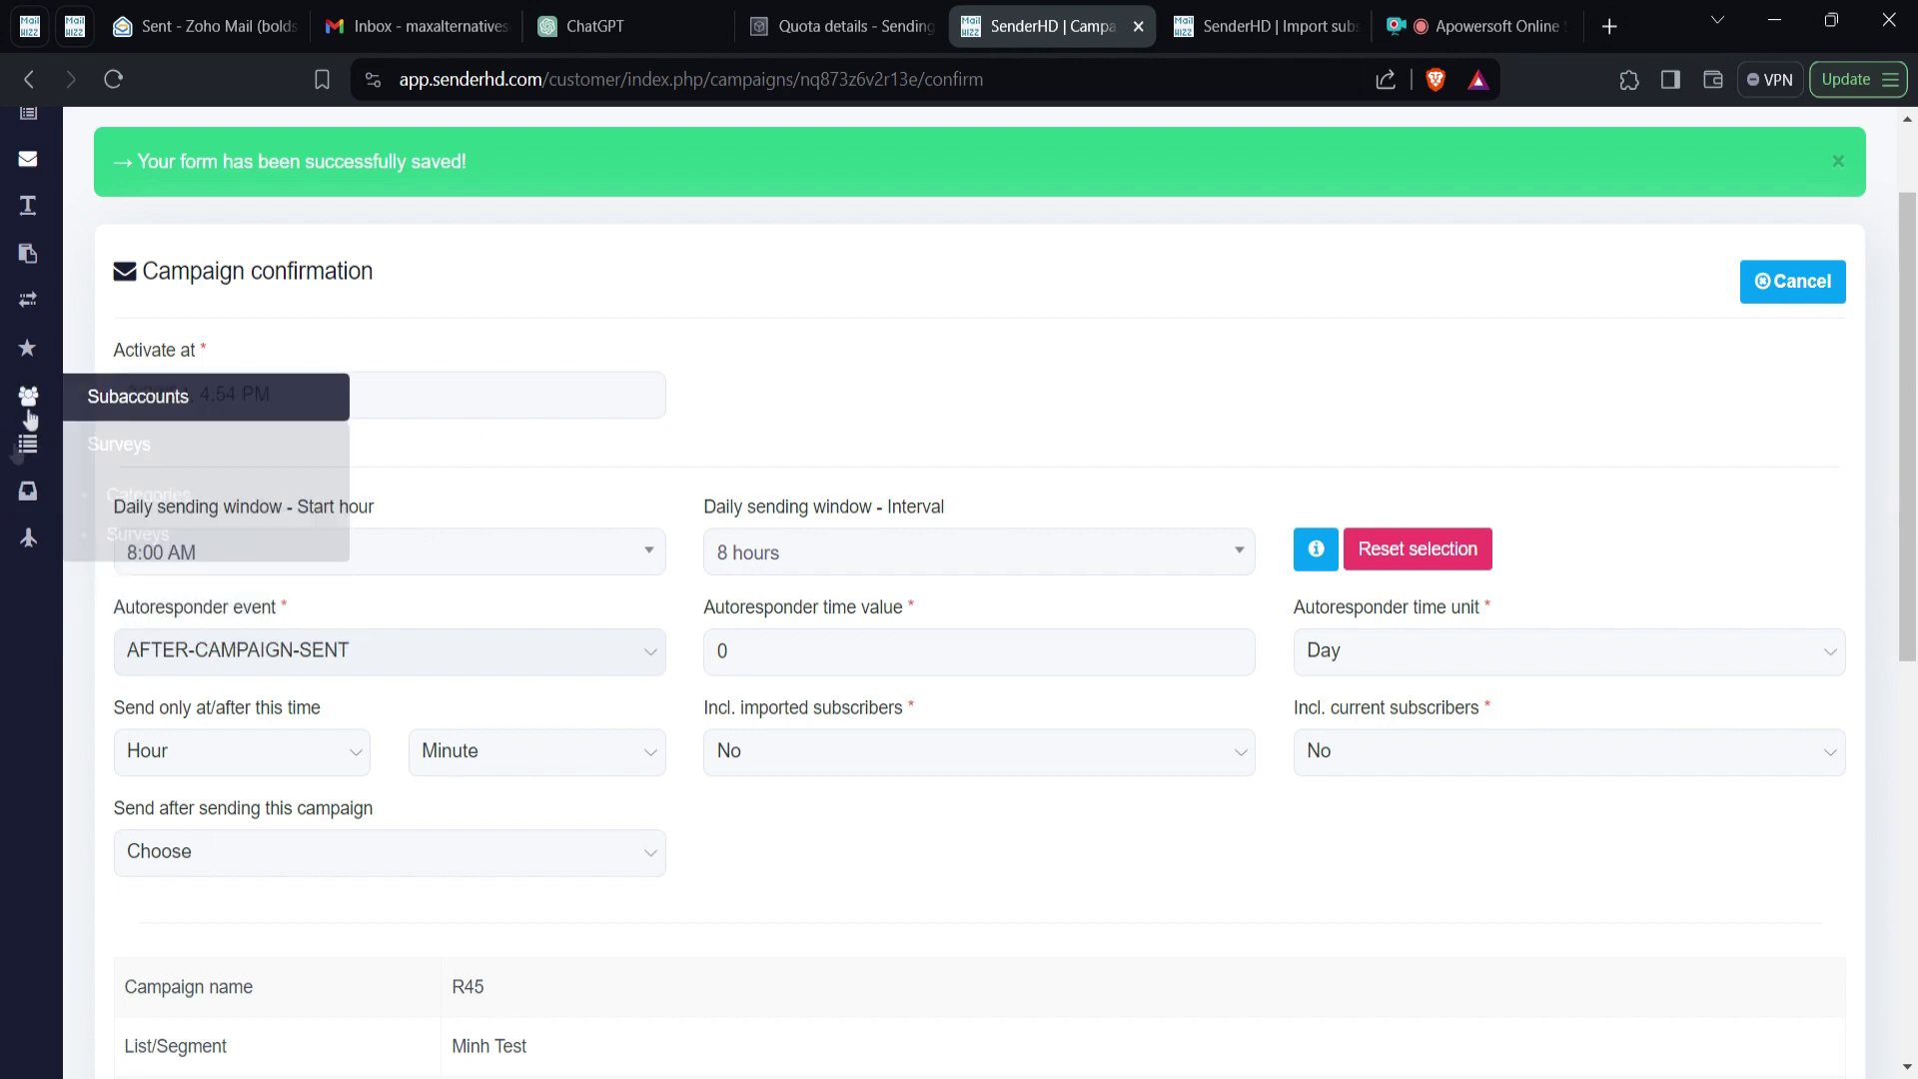
mouse_move(28, 299)
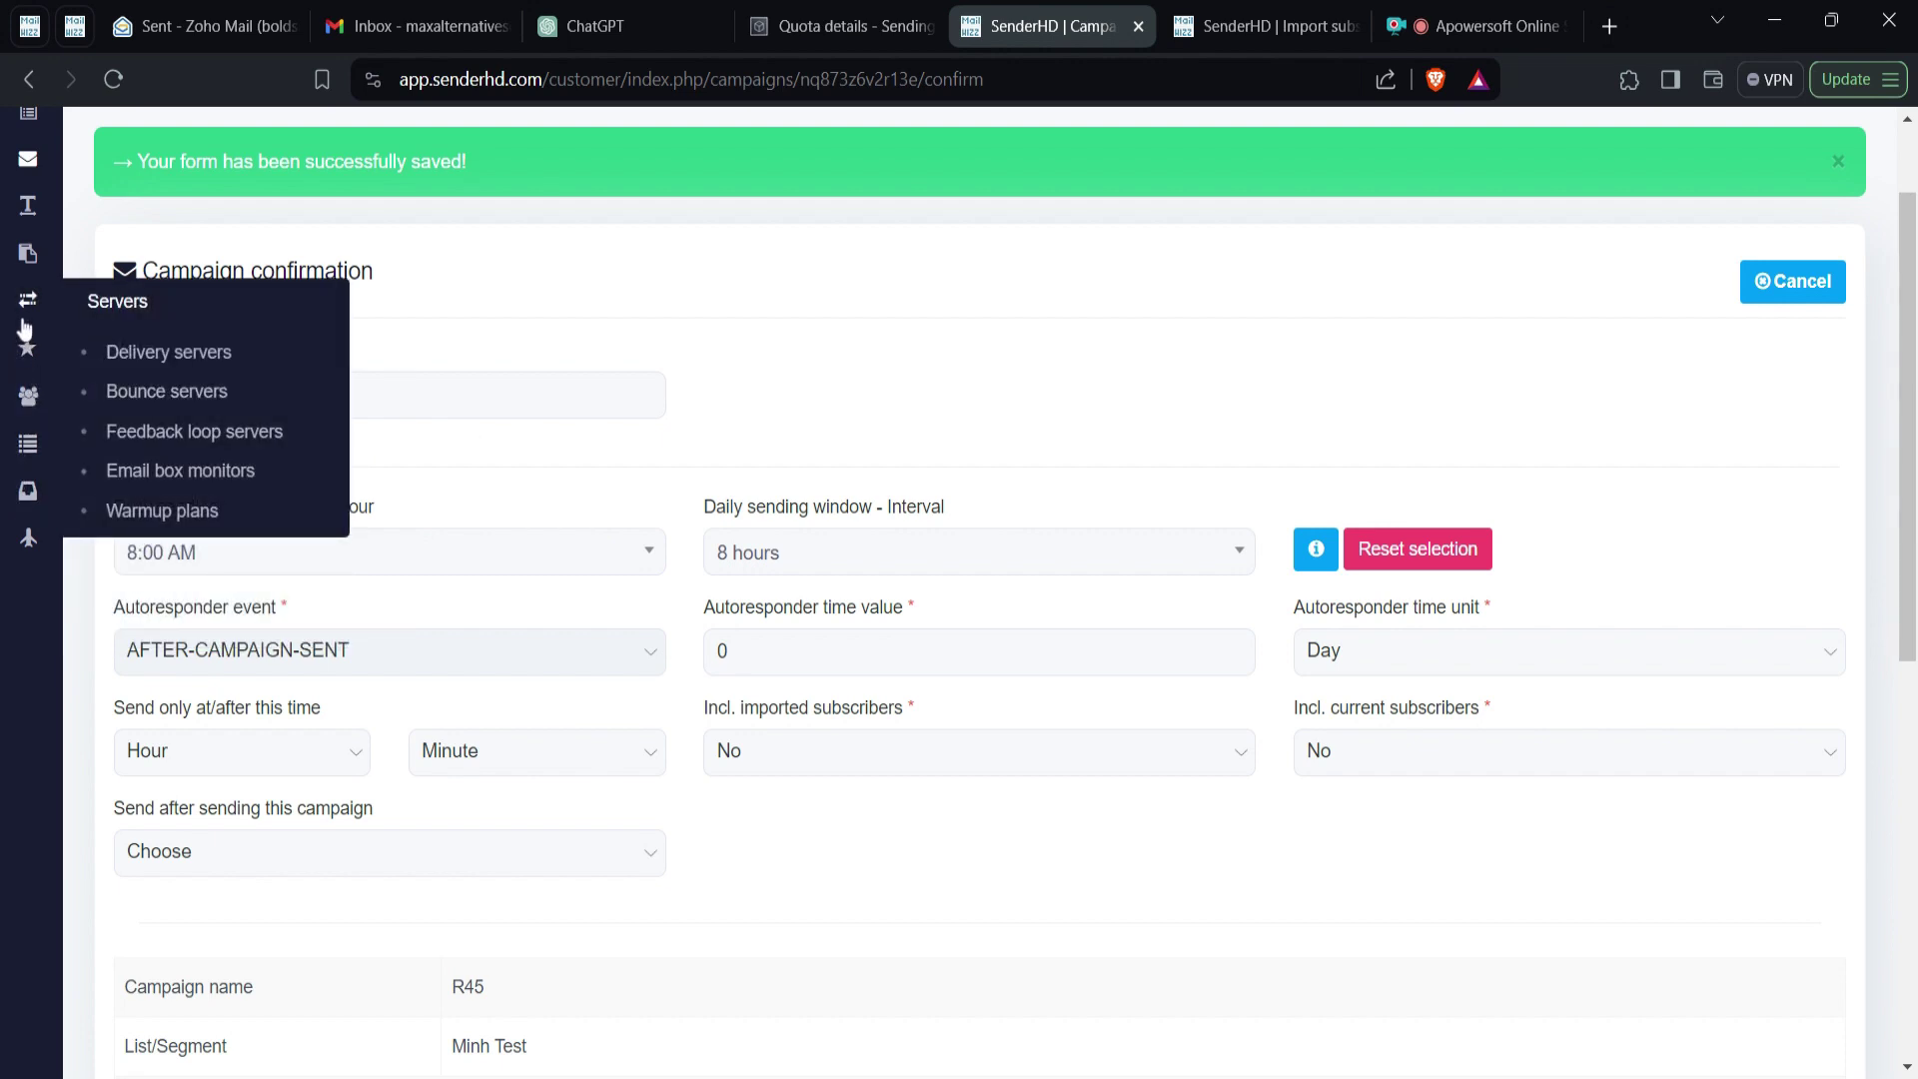
left_click(201, 484)
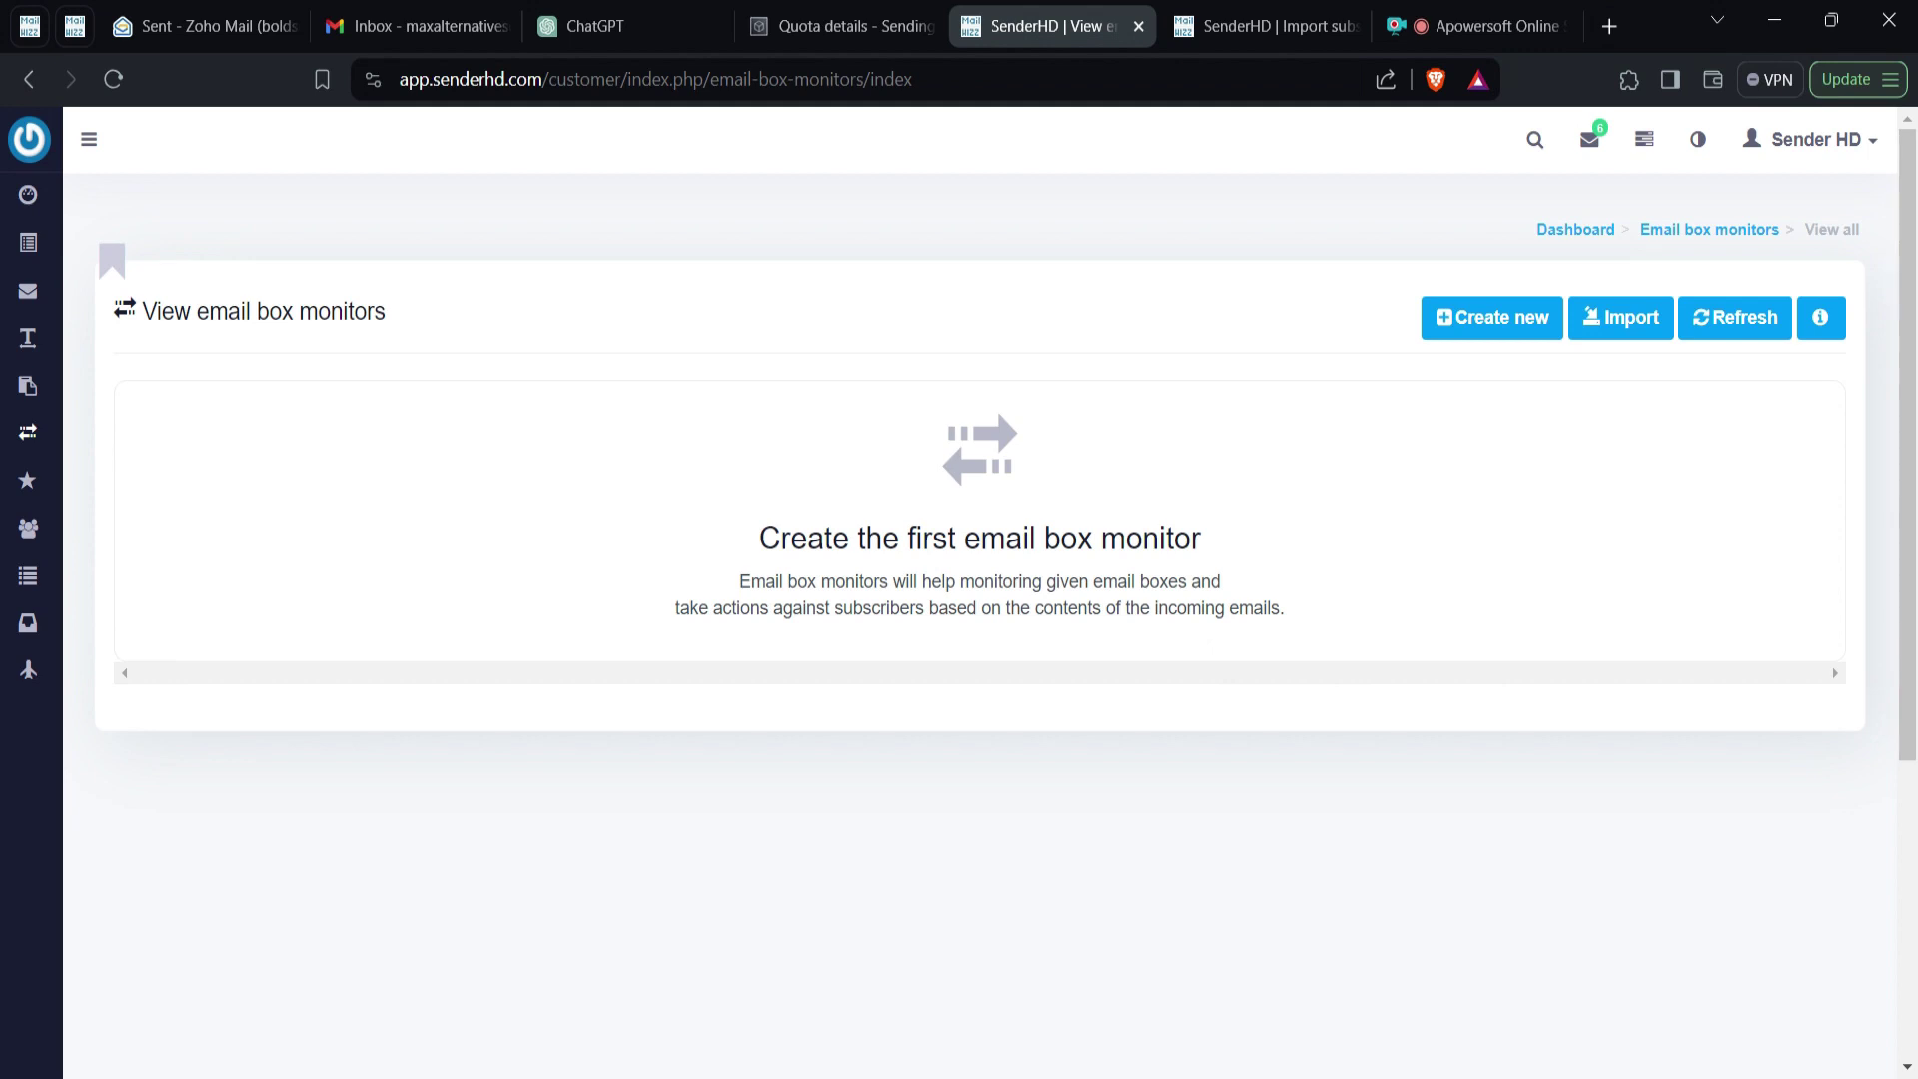
left_click(1510, 334)
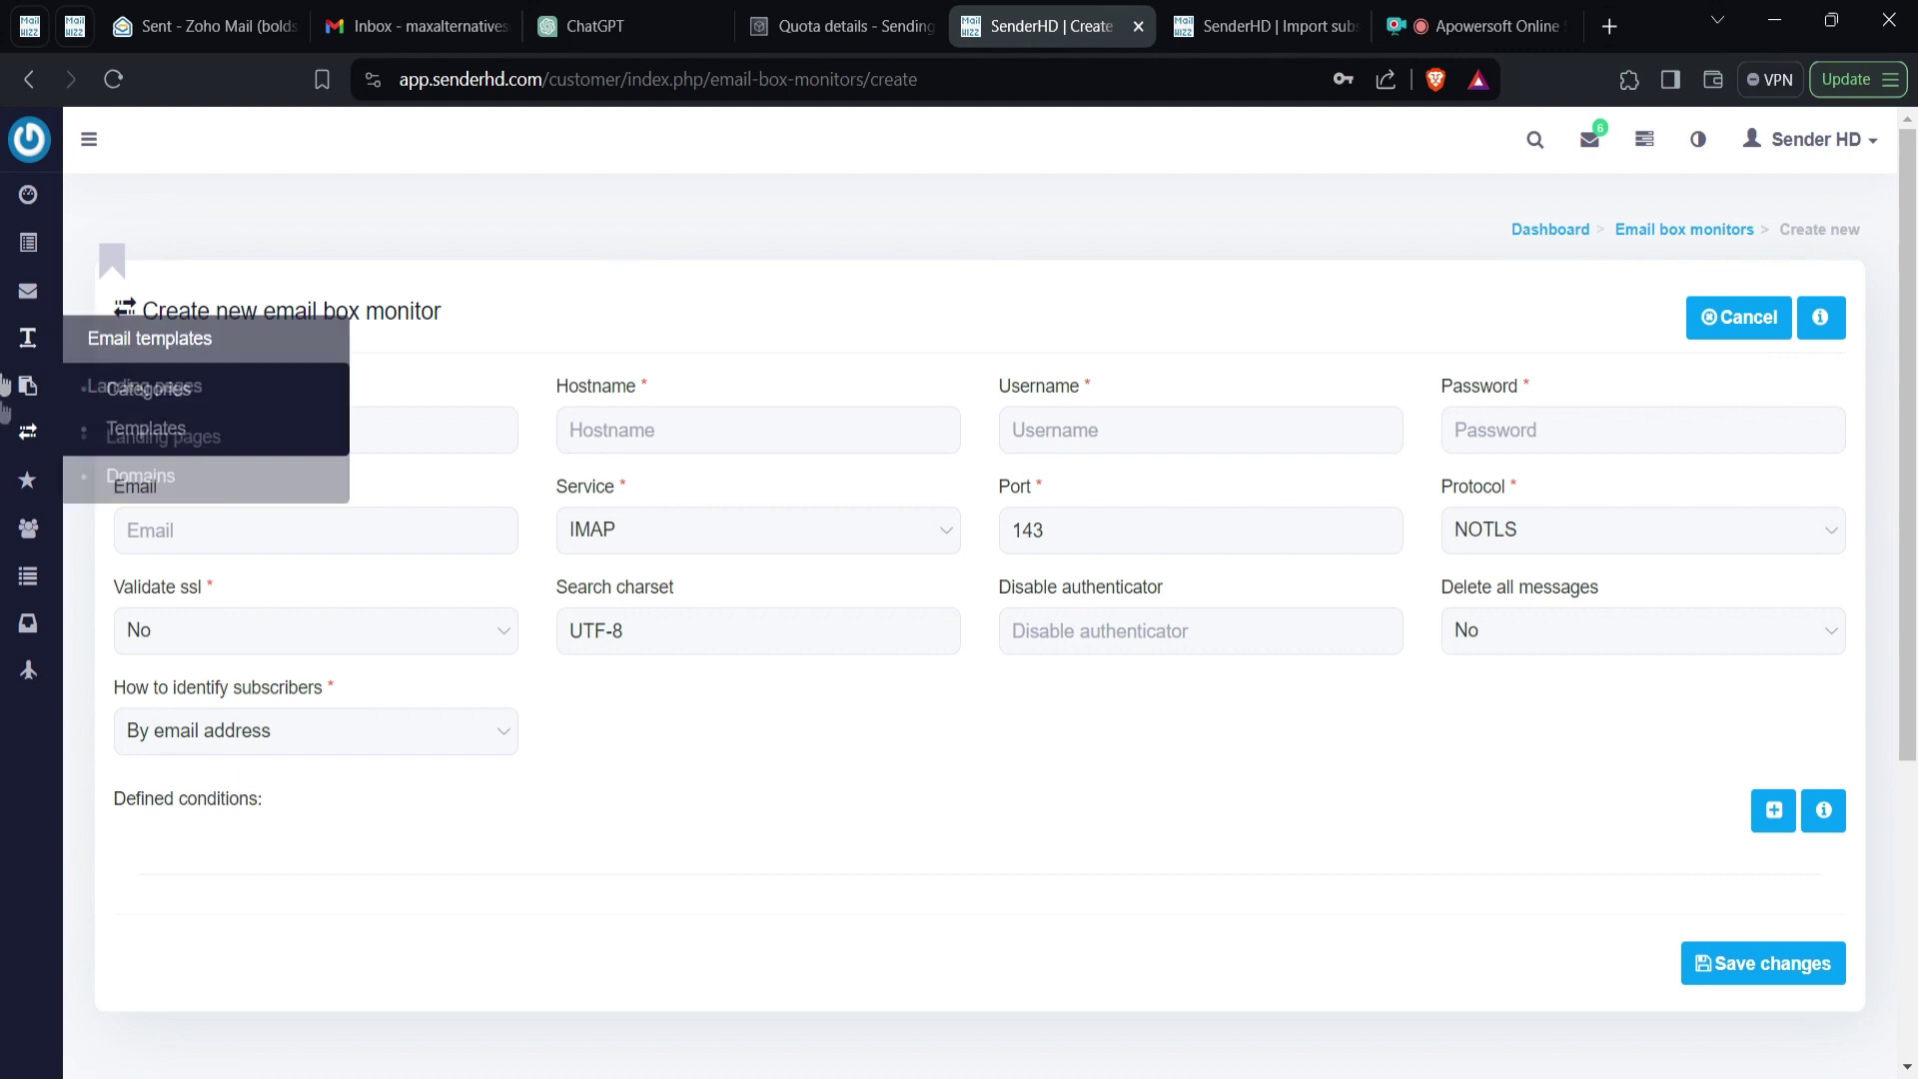
scroll(1379, 530, "down", 3)
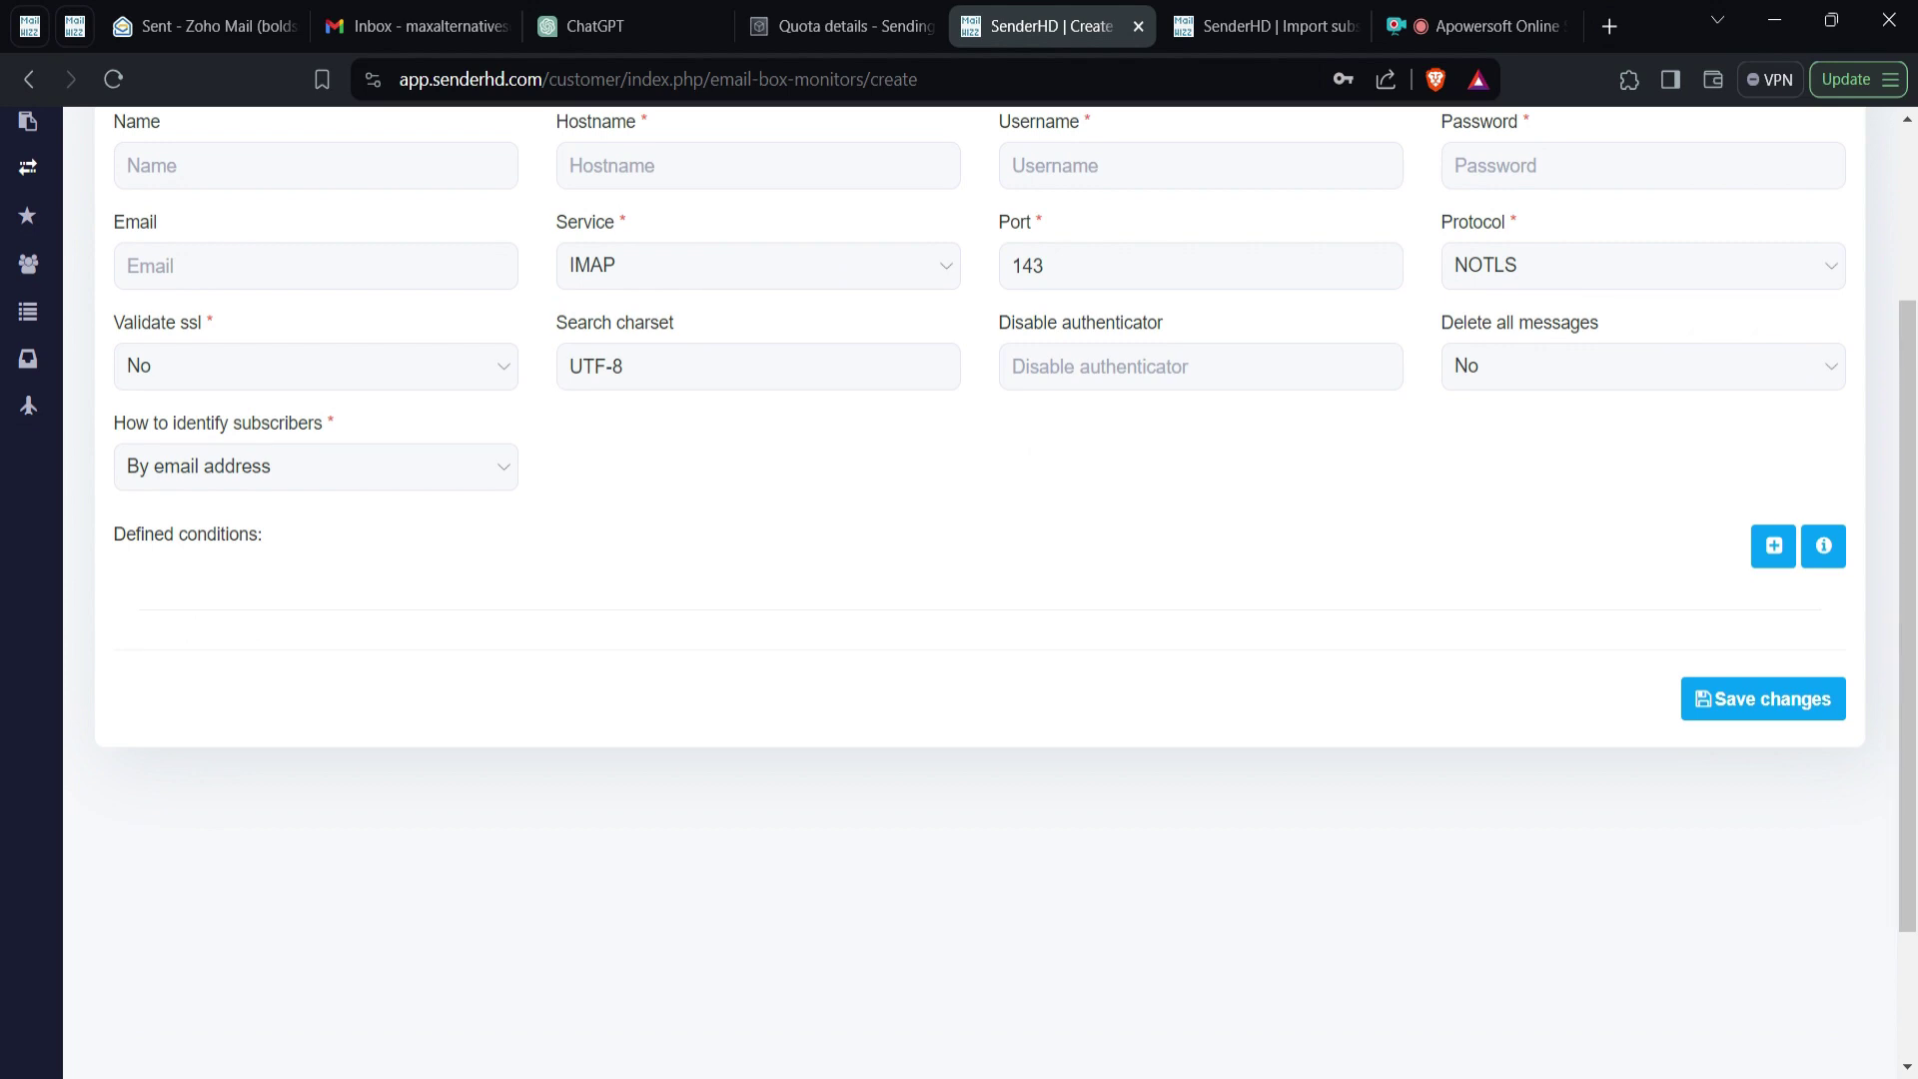
key("Return")
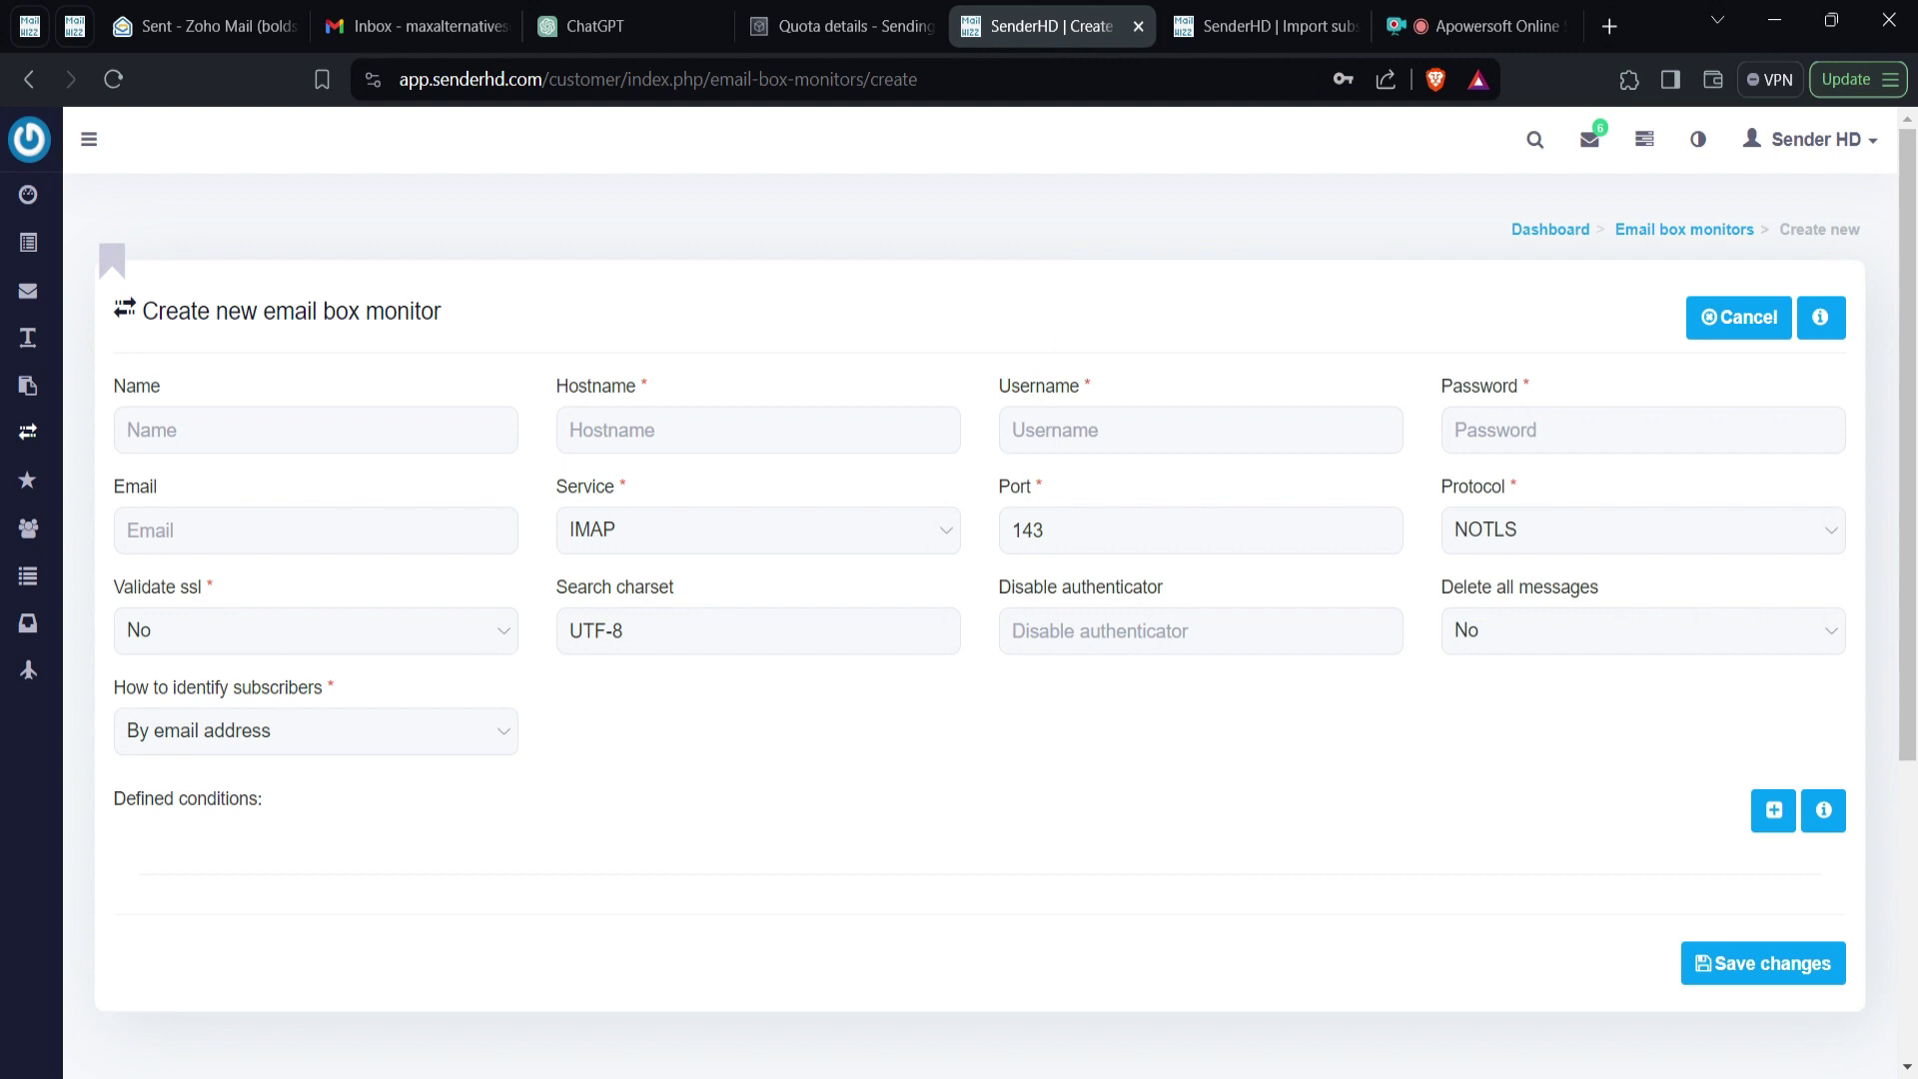
scroll(1364, 765, "down", 4)
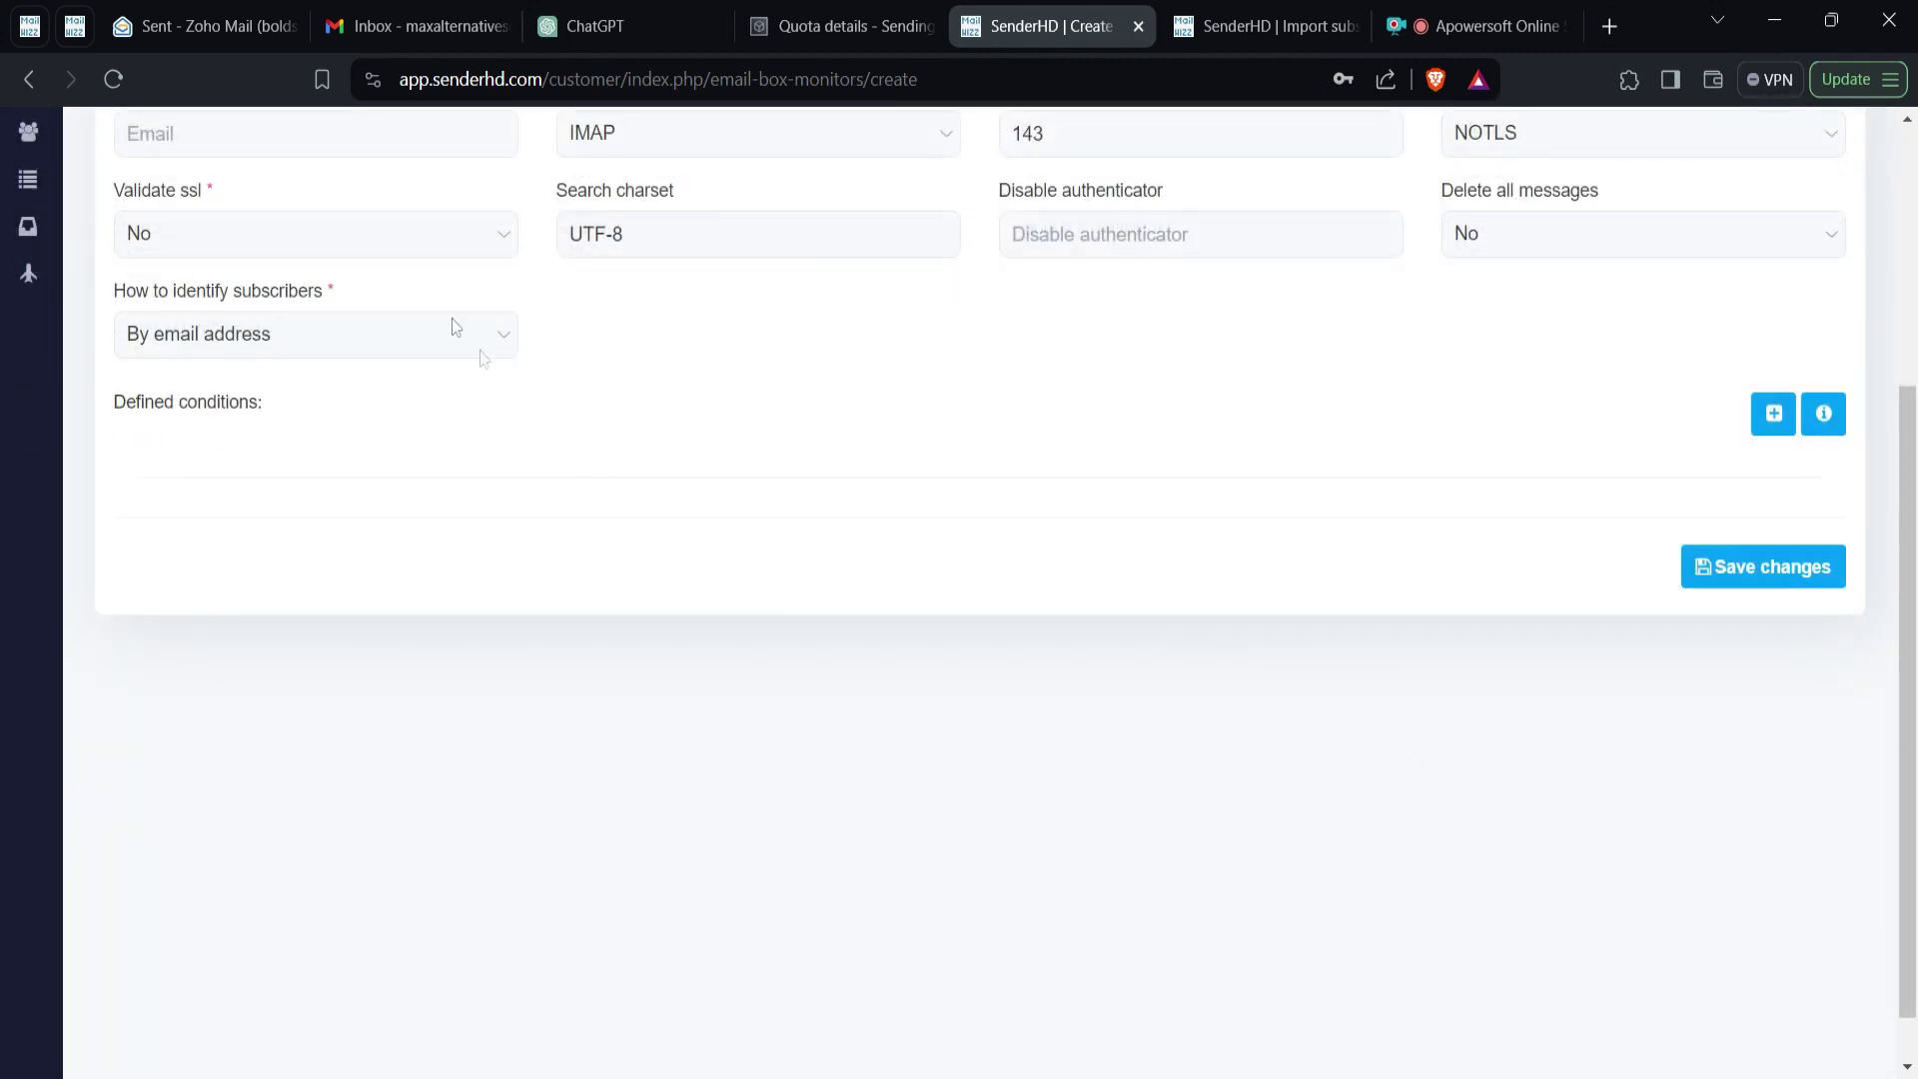
Step: Add a monitor condition that unsubscribes subscribers whose reply contains "stop"
left_click(1774, 413)
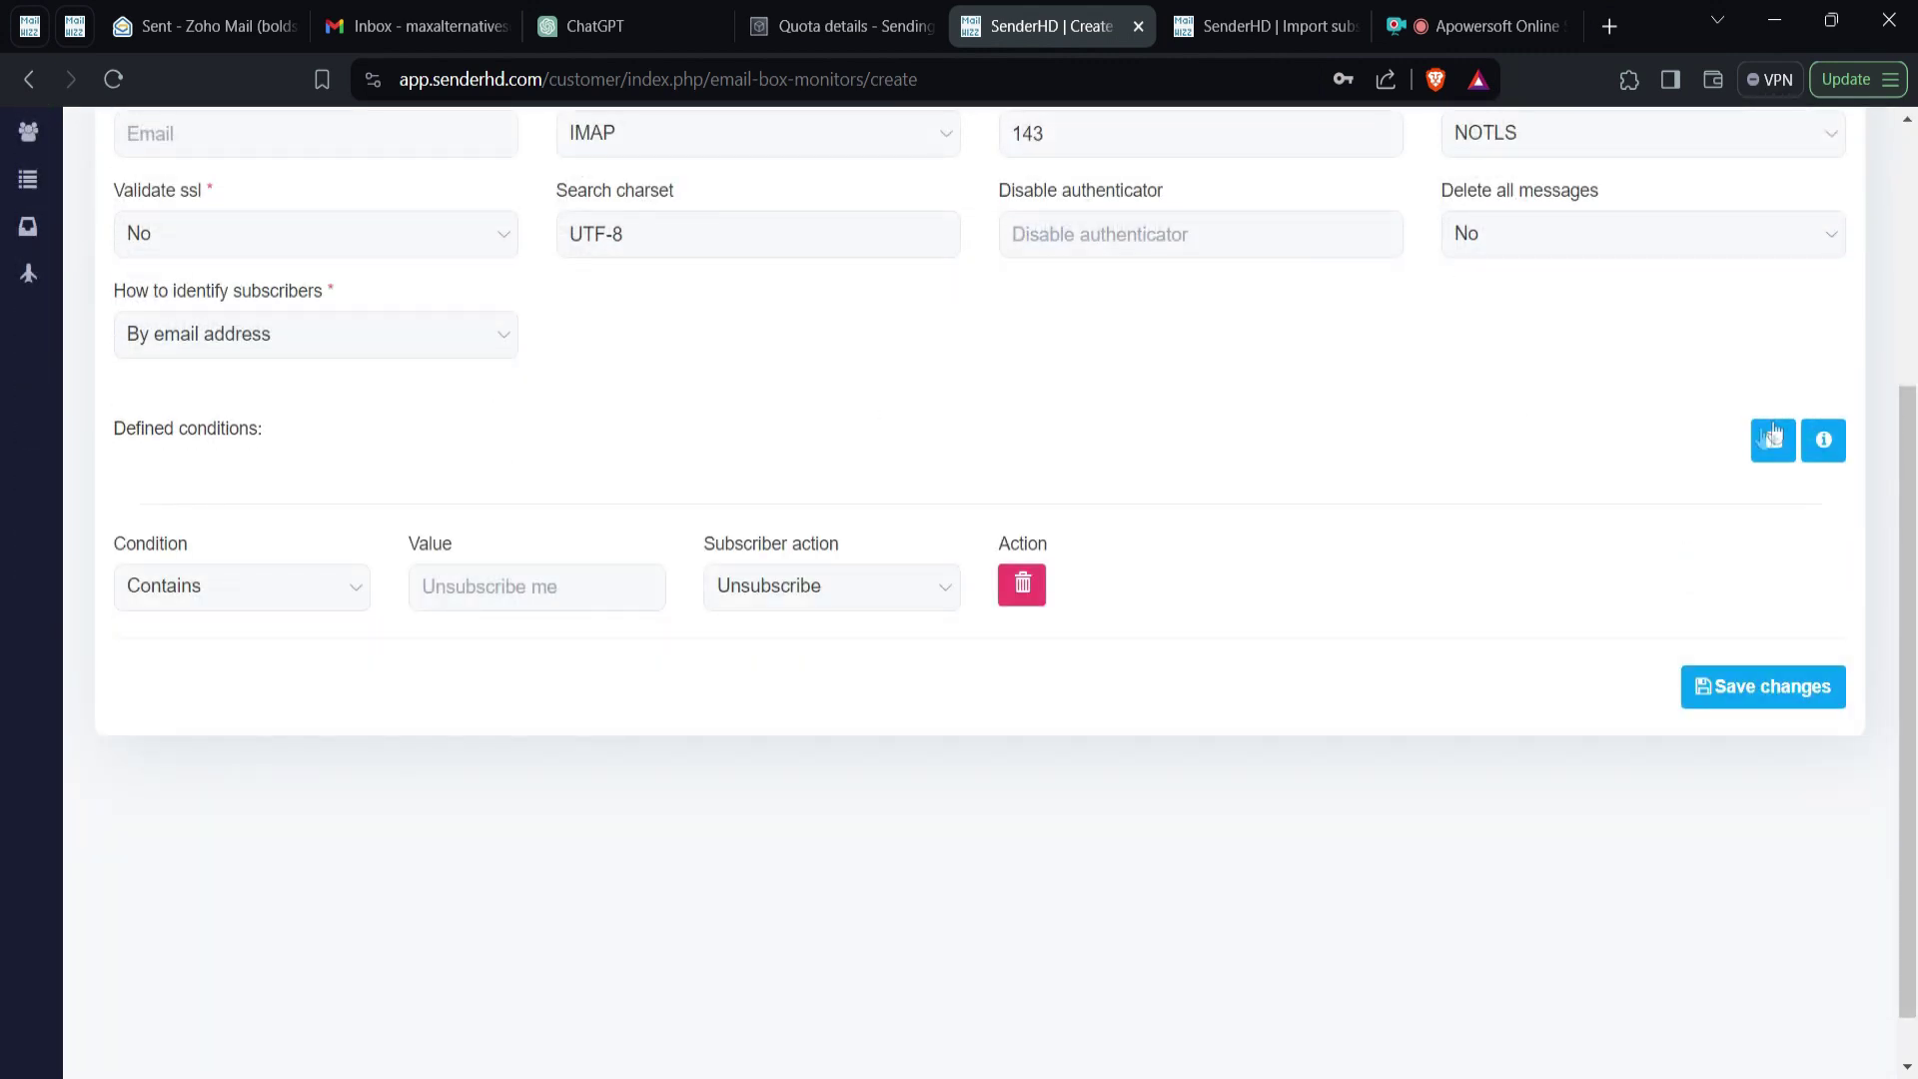
left_click(540, 588)
type("stop")
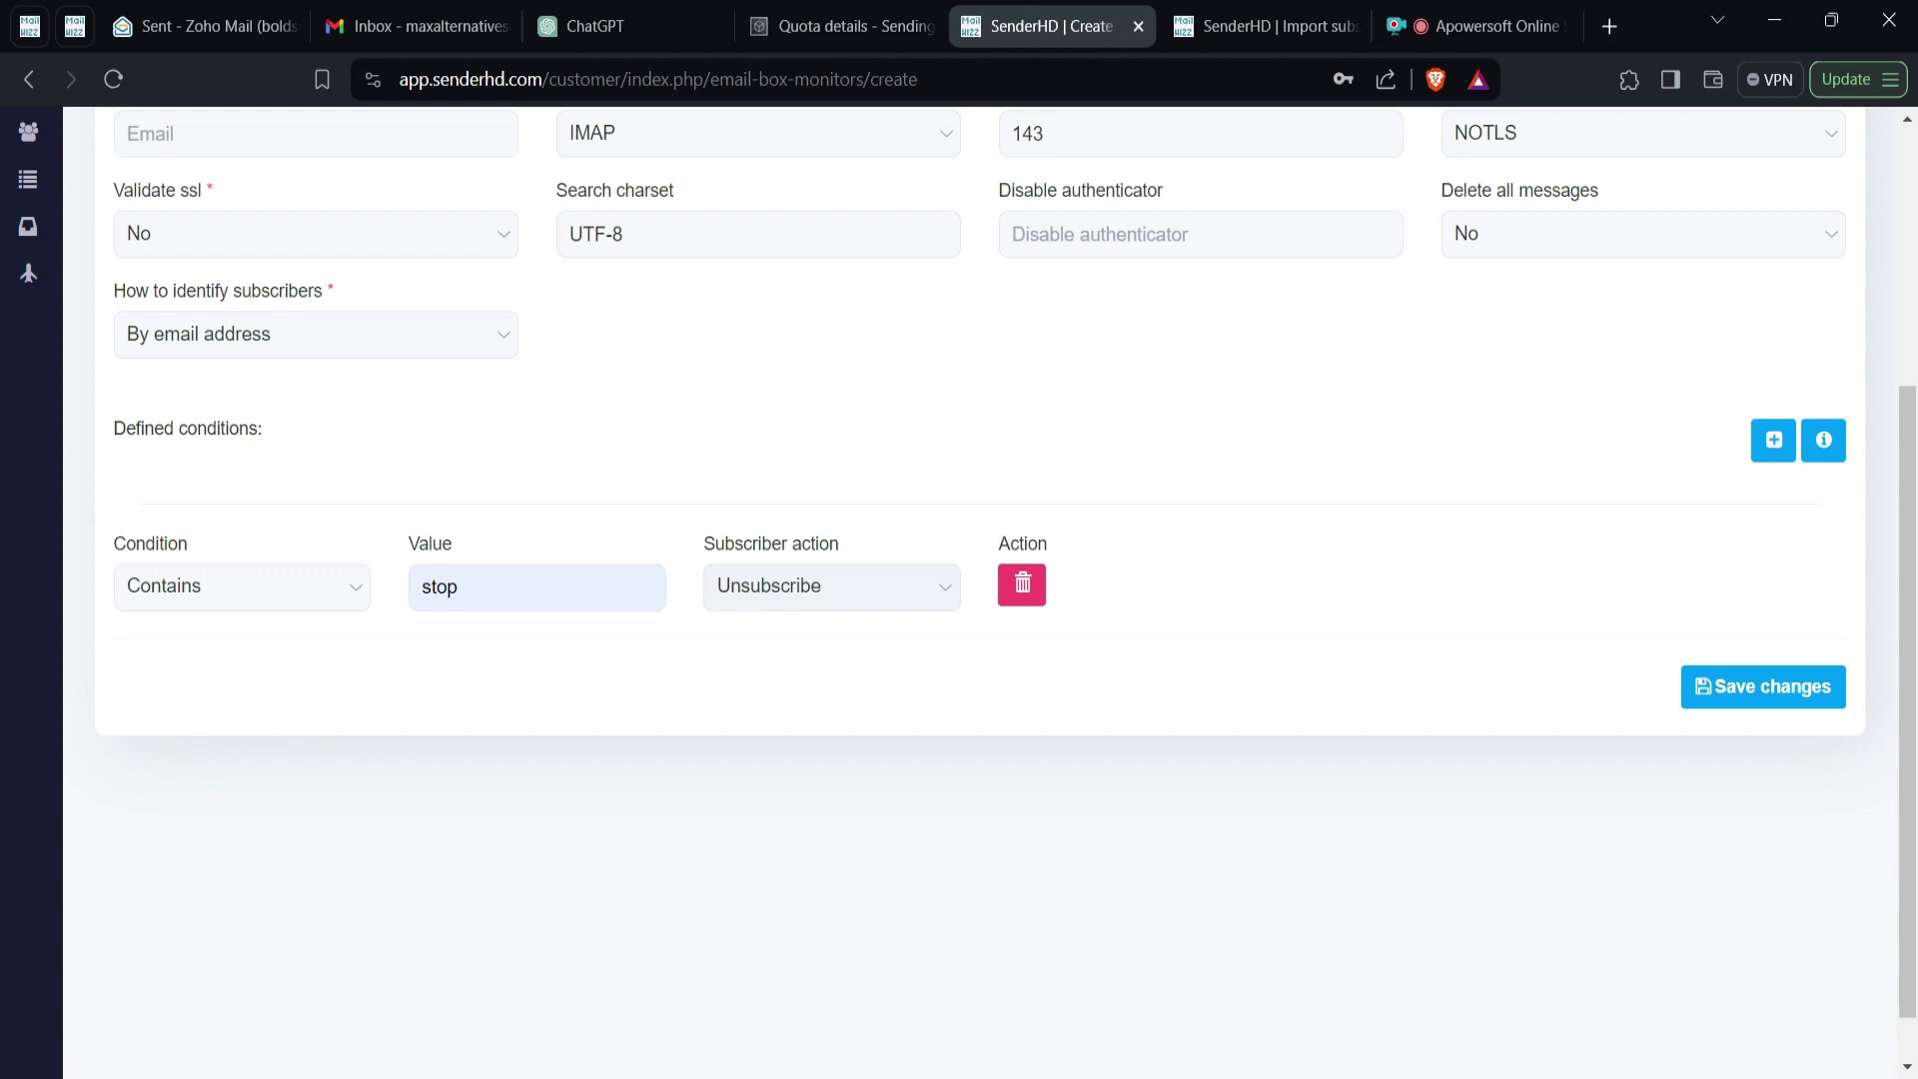
Step: Change the condition's value to "Yes" with the subscriber action Move to list, and review the whole monitor form
key("ctrl+a")
key("BackSpace")
type("Yes")
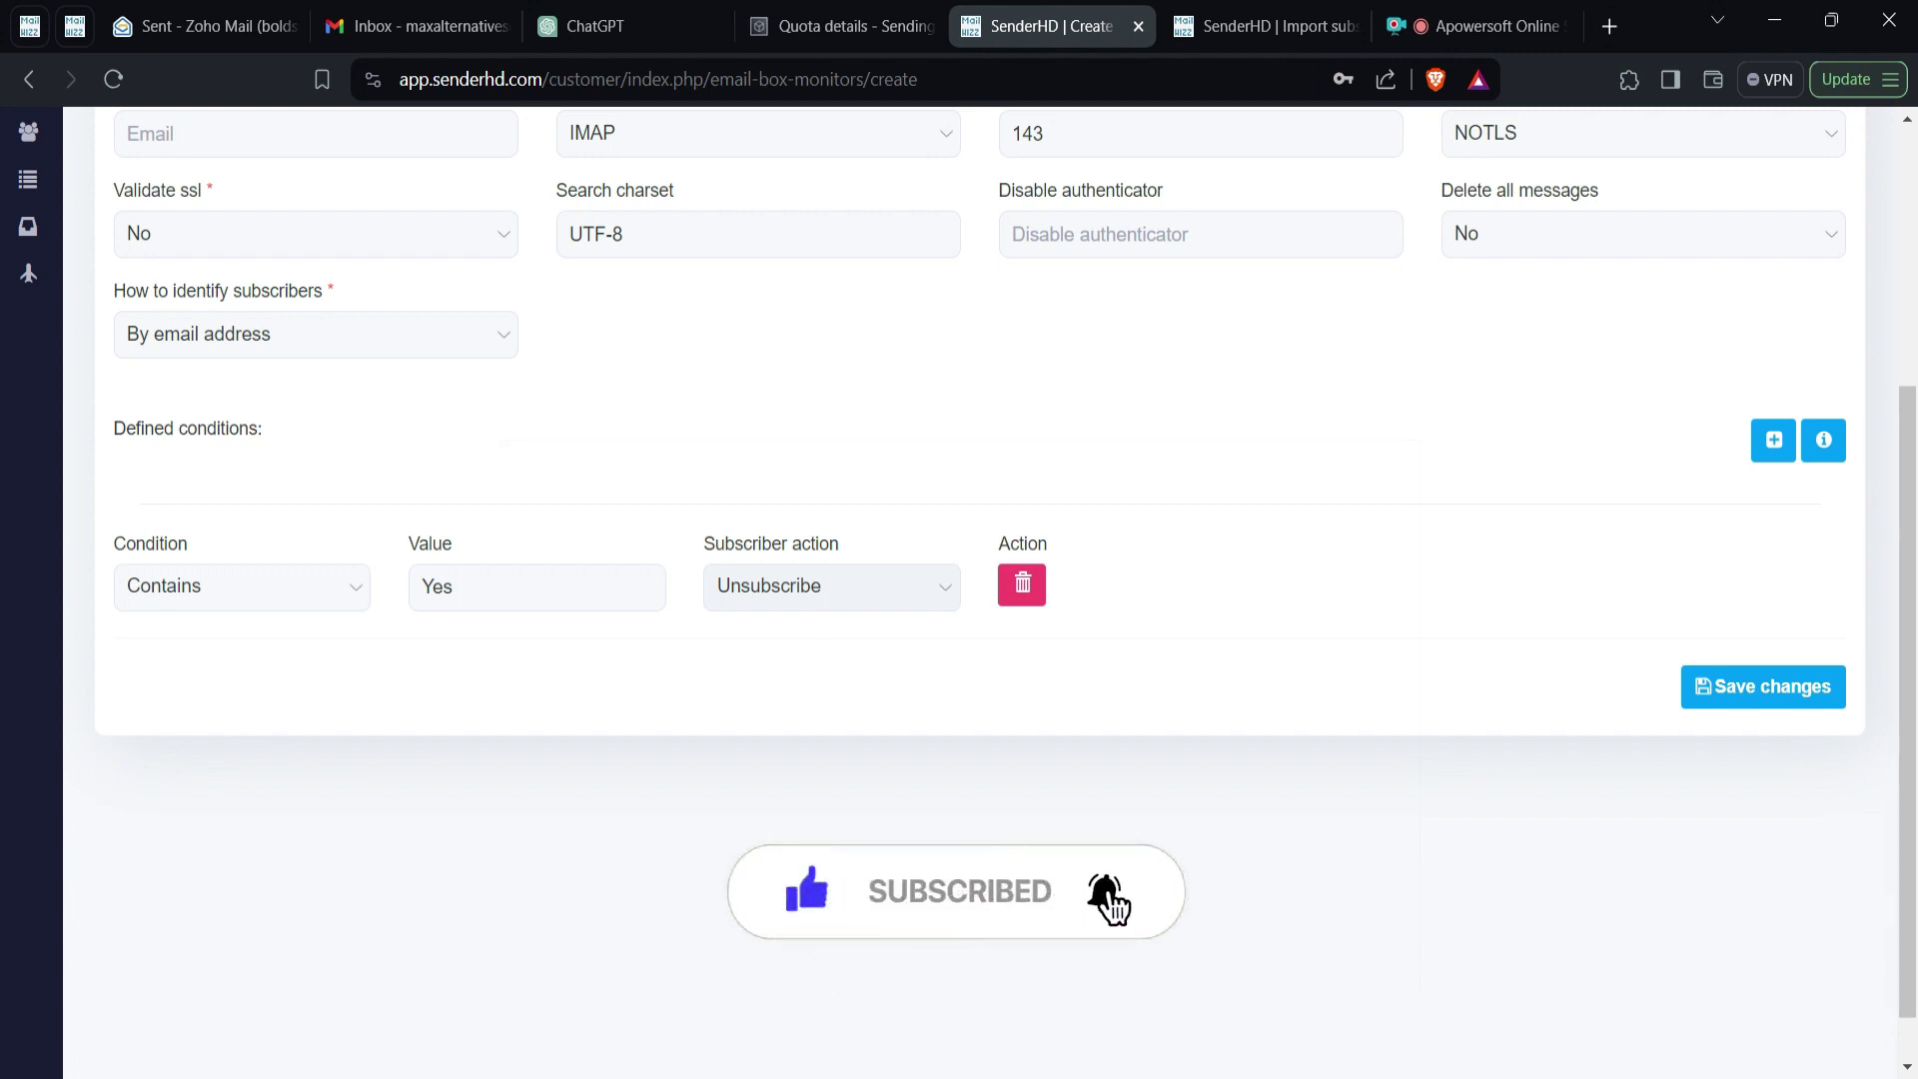
key("Down")
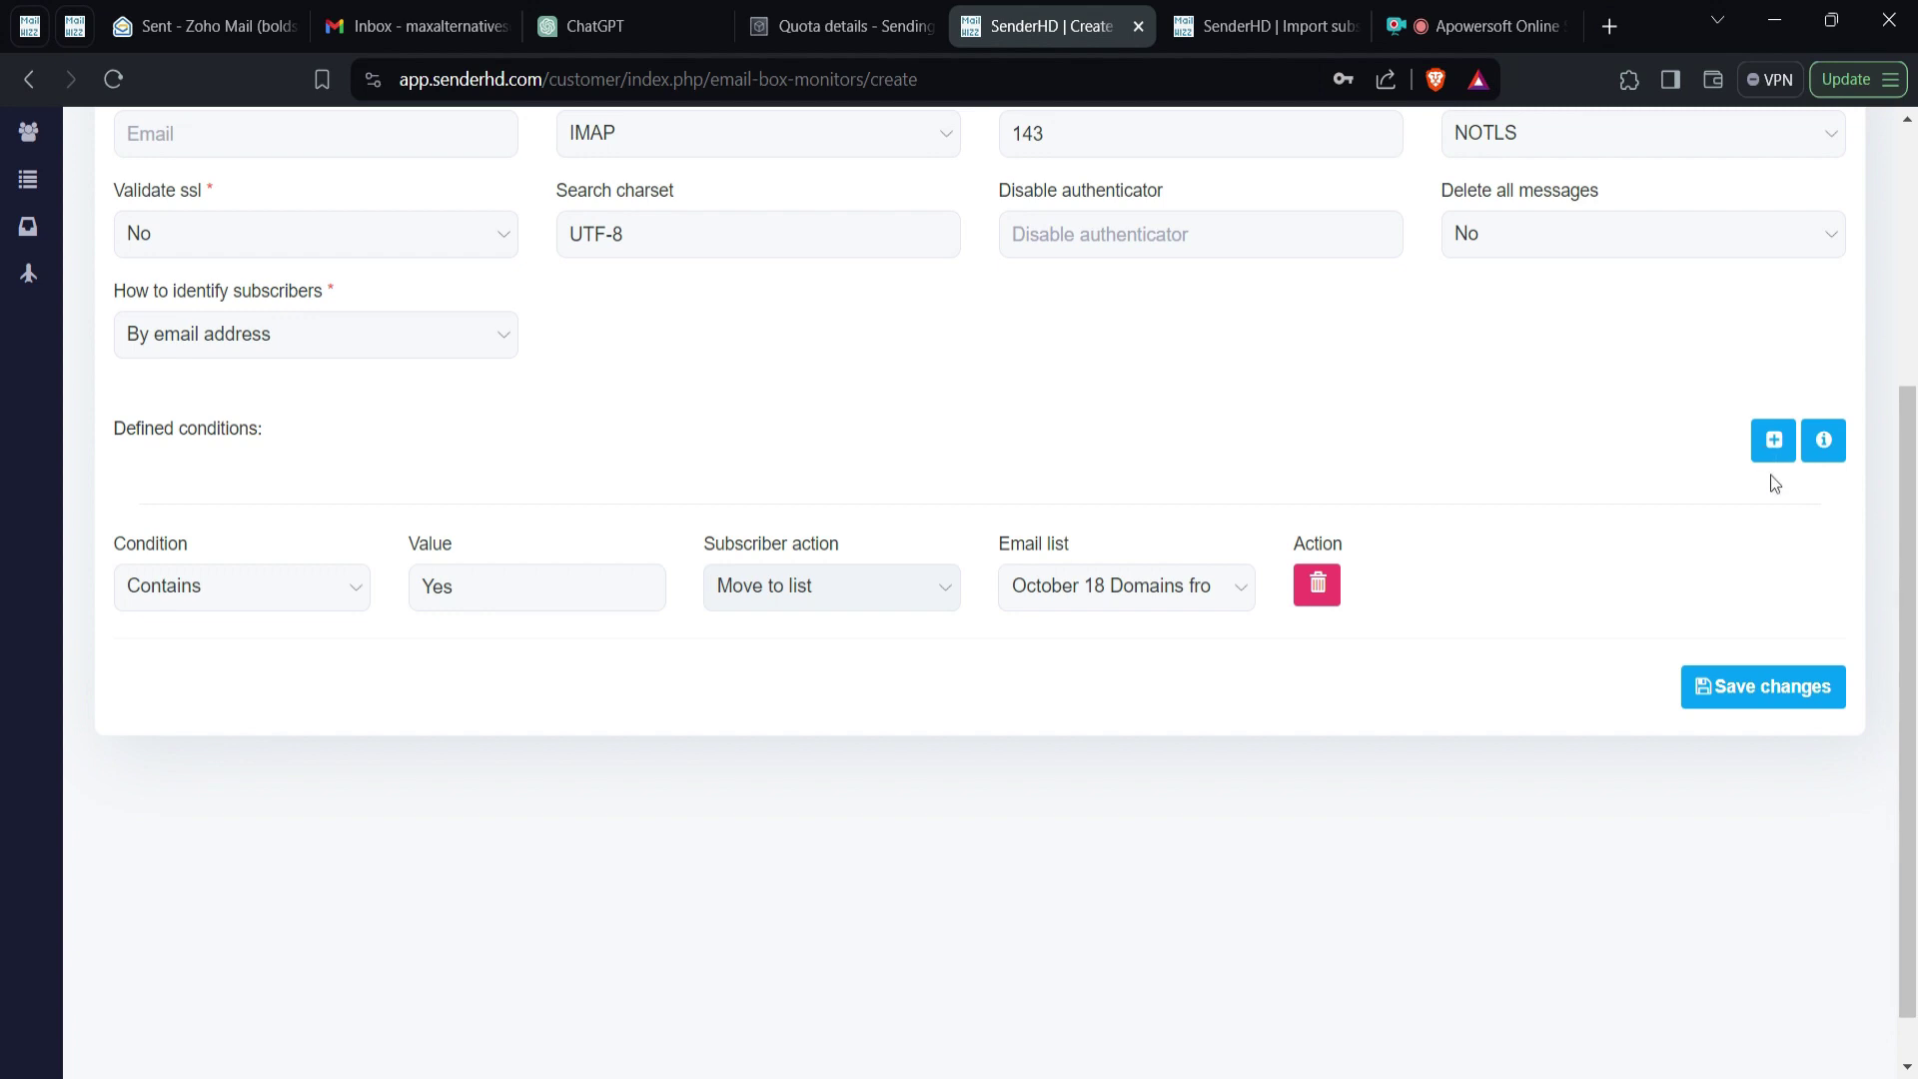
scroll(834, 424, "up", 4)
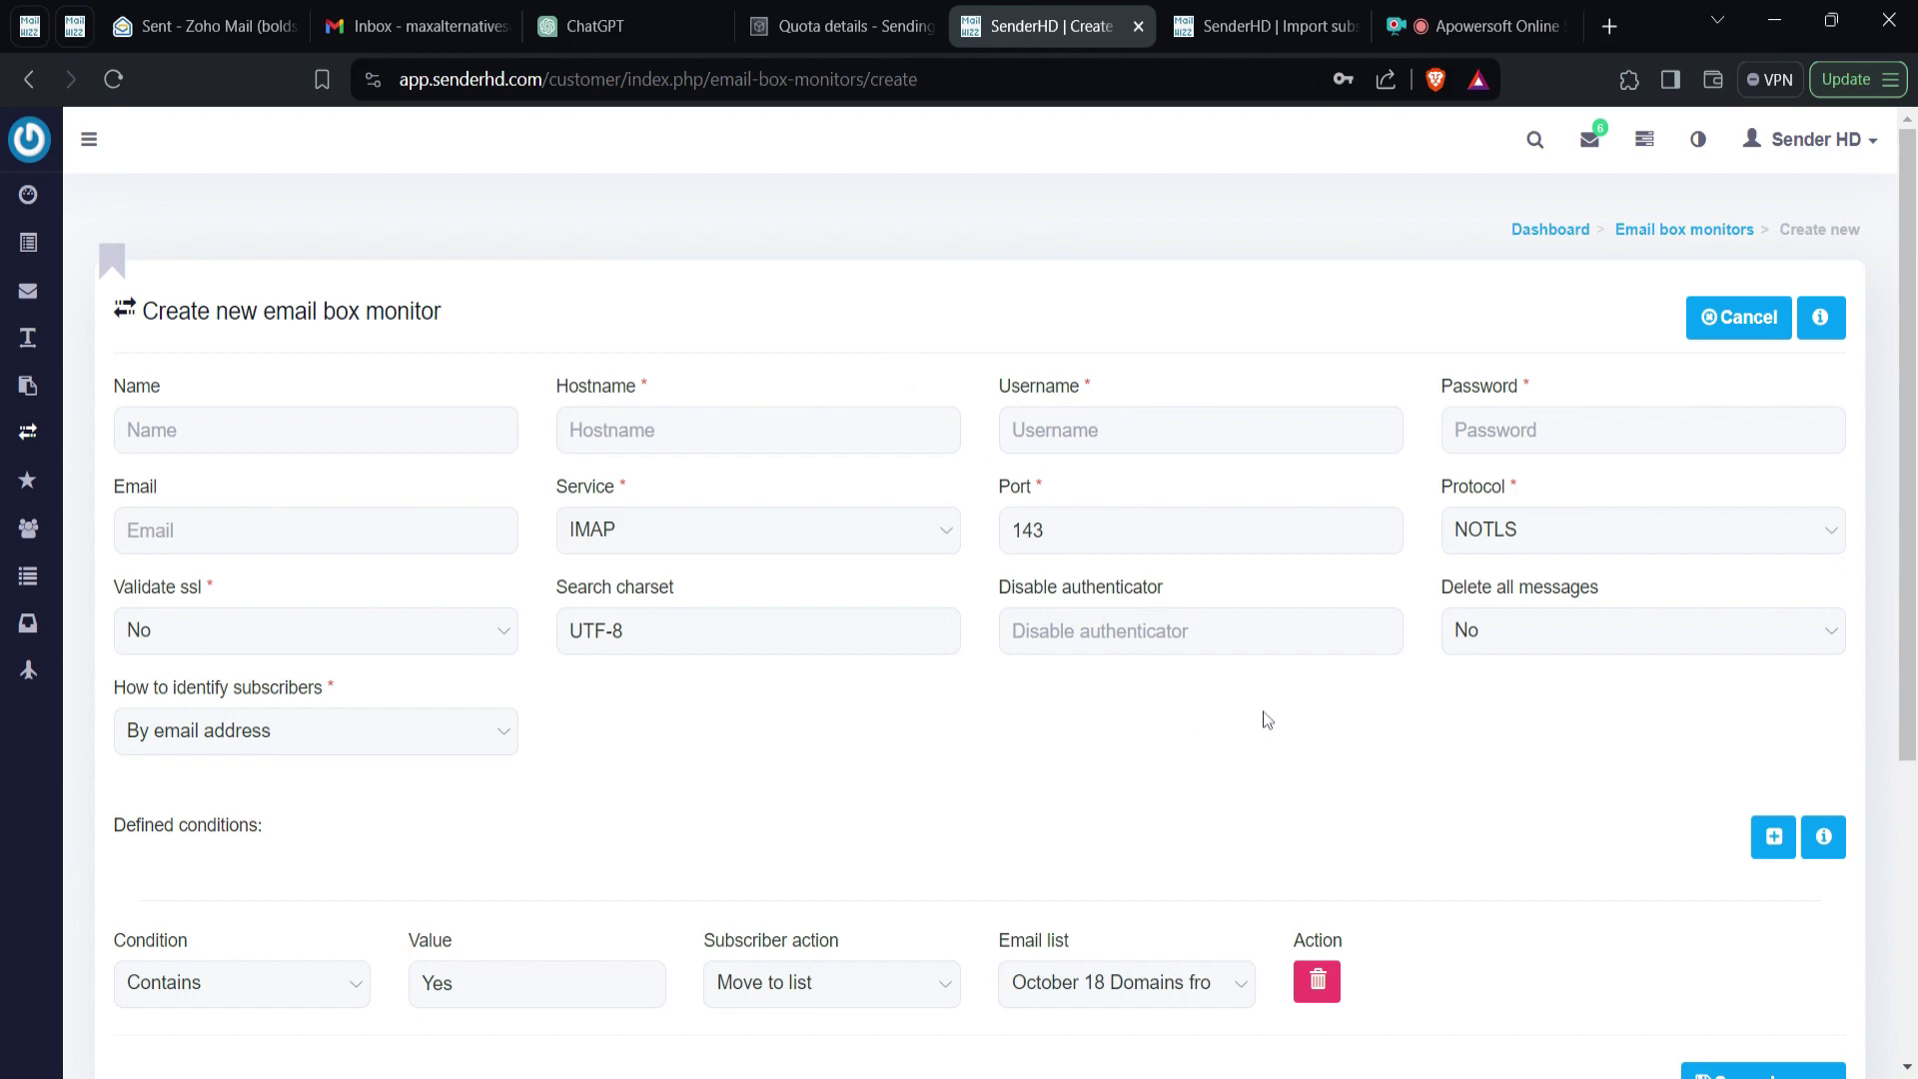
scroll(1266, 720, "down", 3)
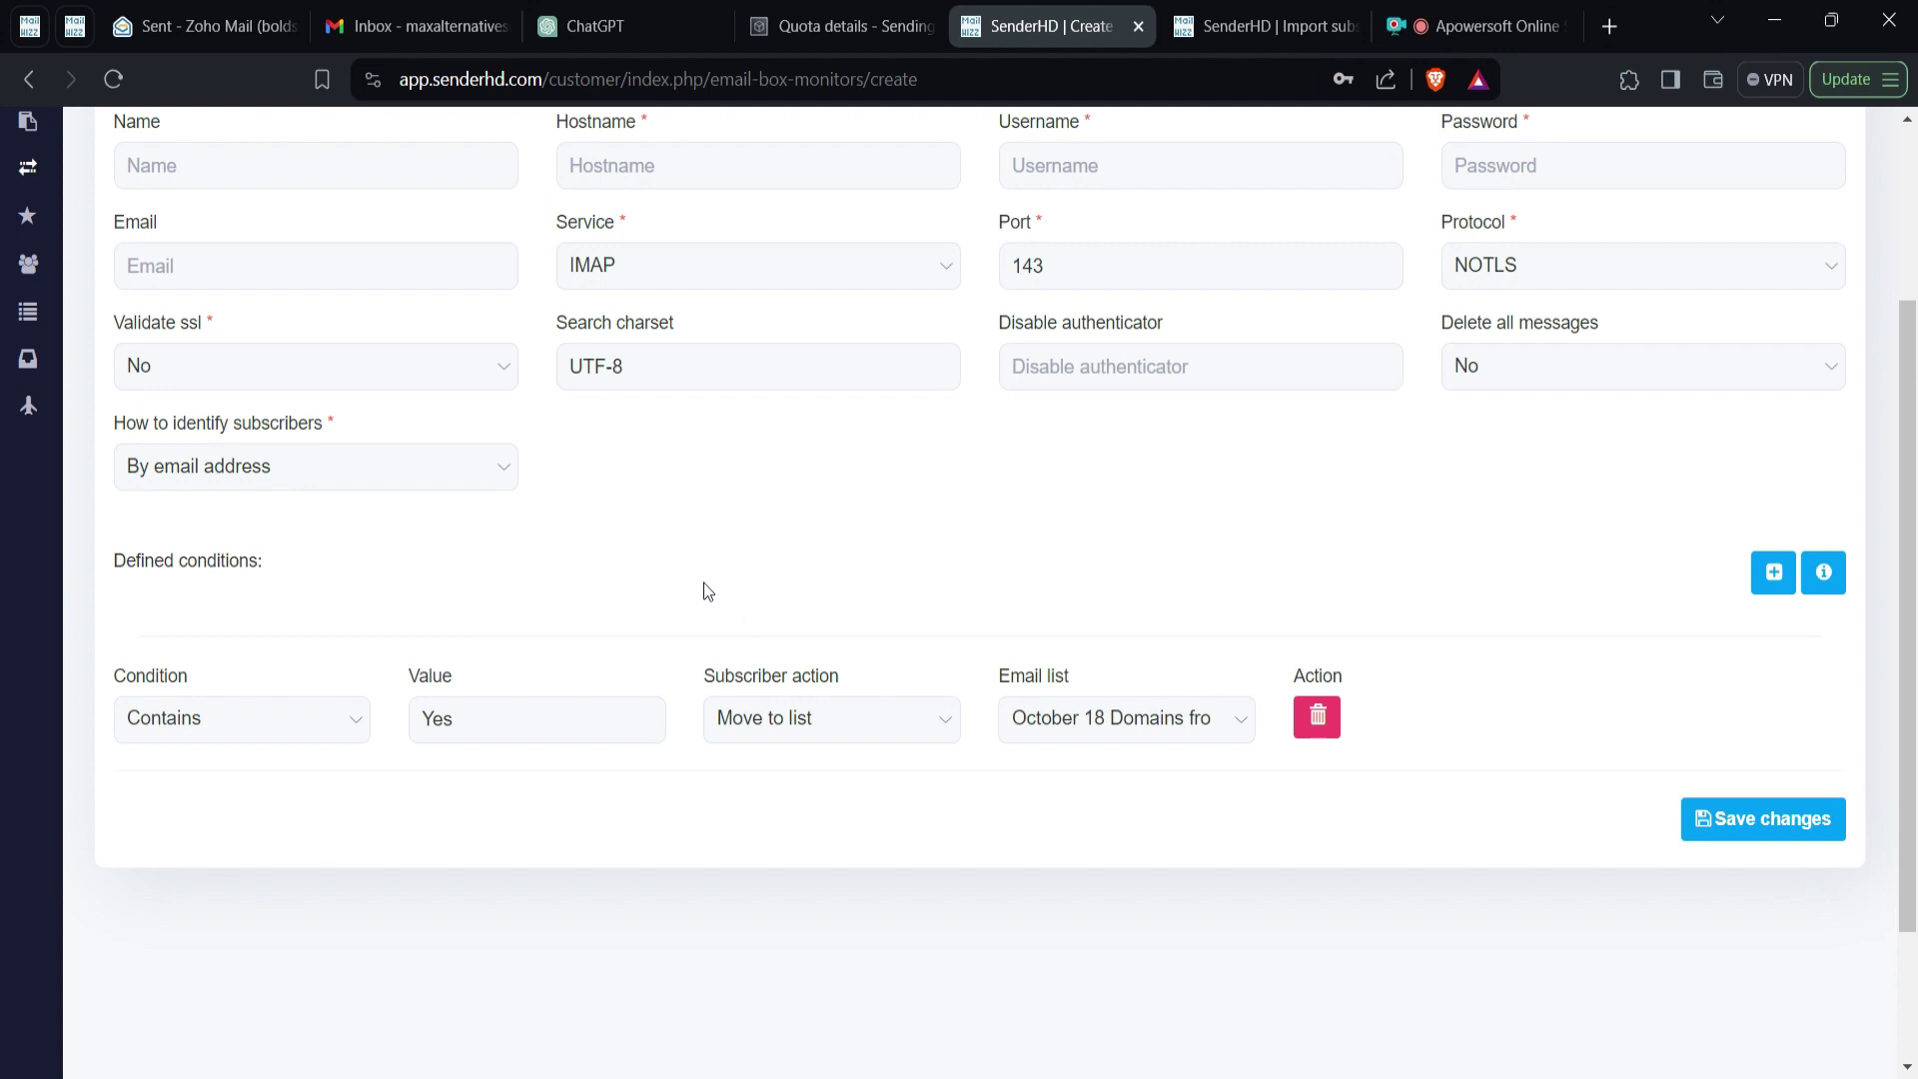
scroll(704, 605, "up", 3)
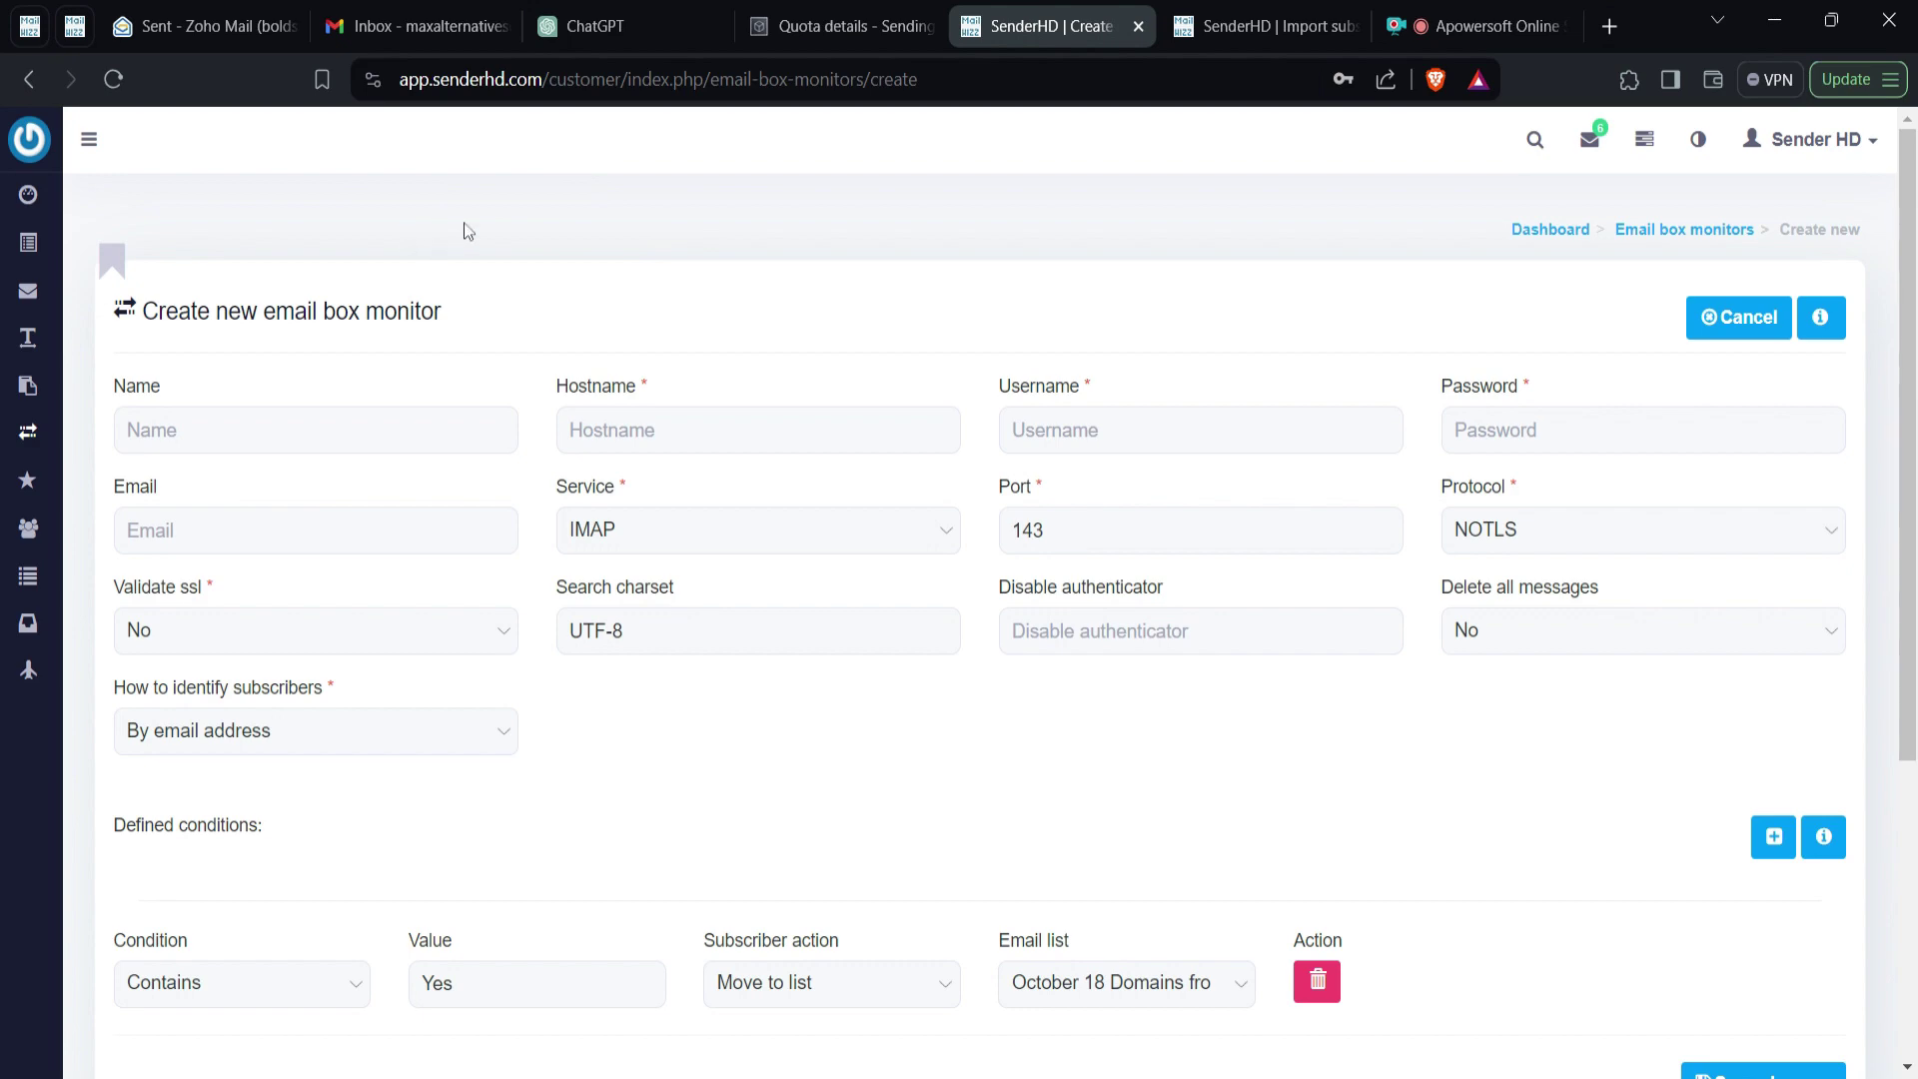
Step: Open the emailbelt.com website in a new browser tab
left_click(1613, 30)
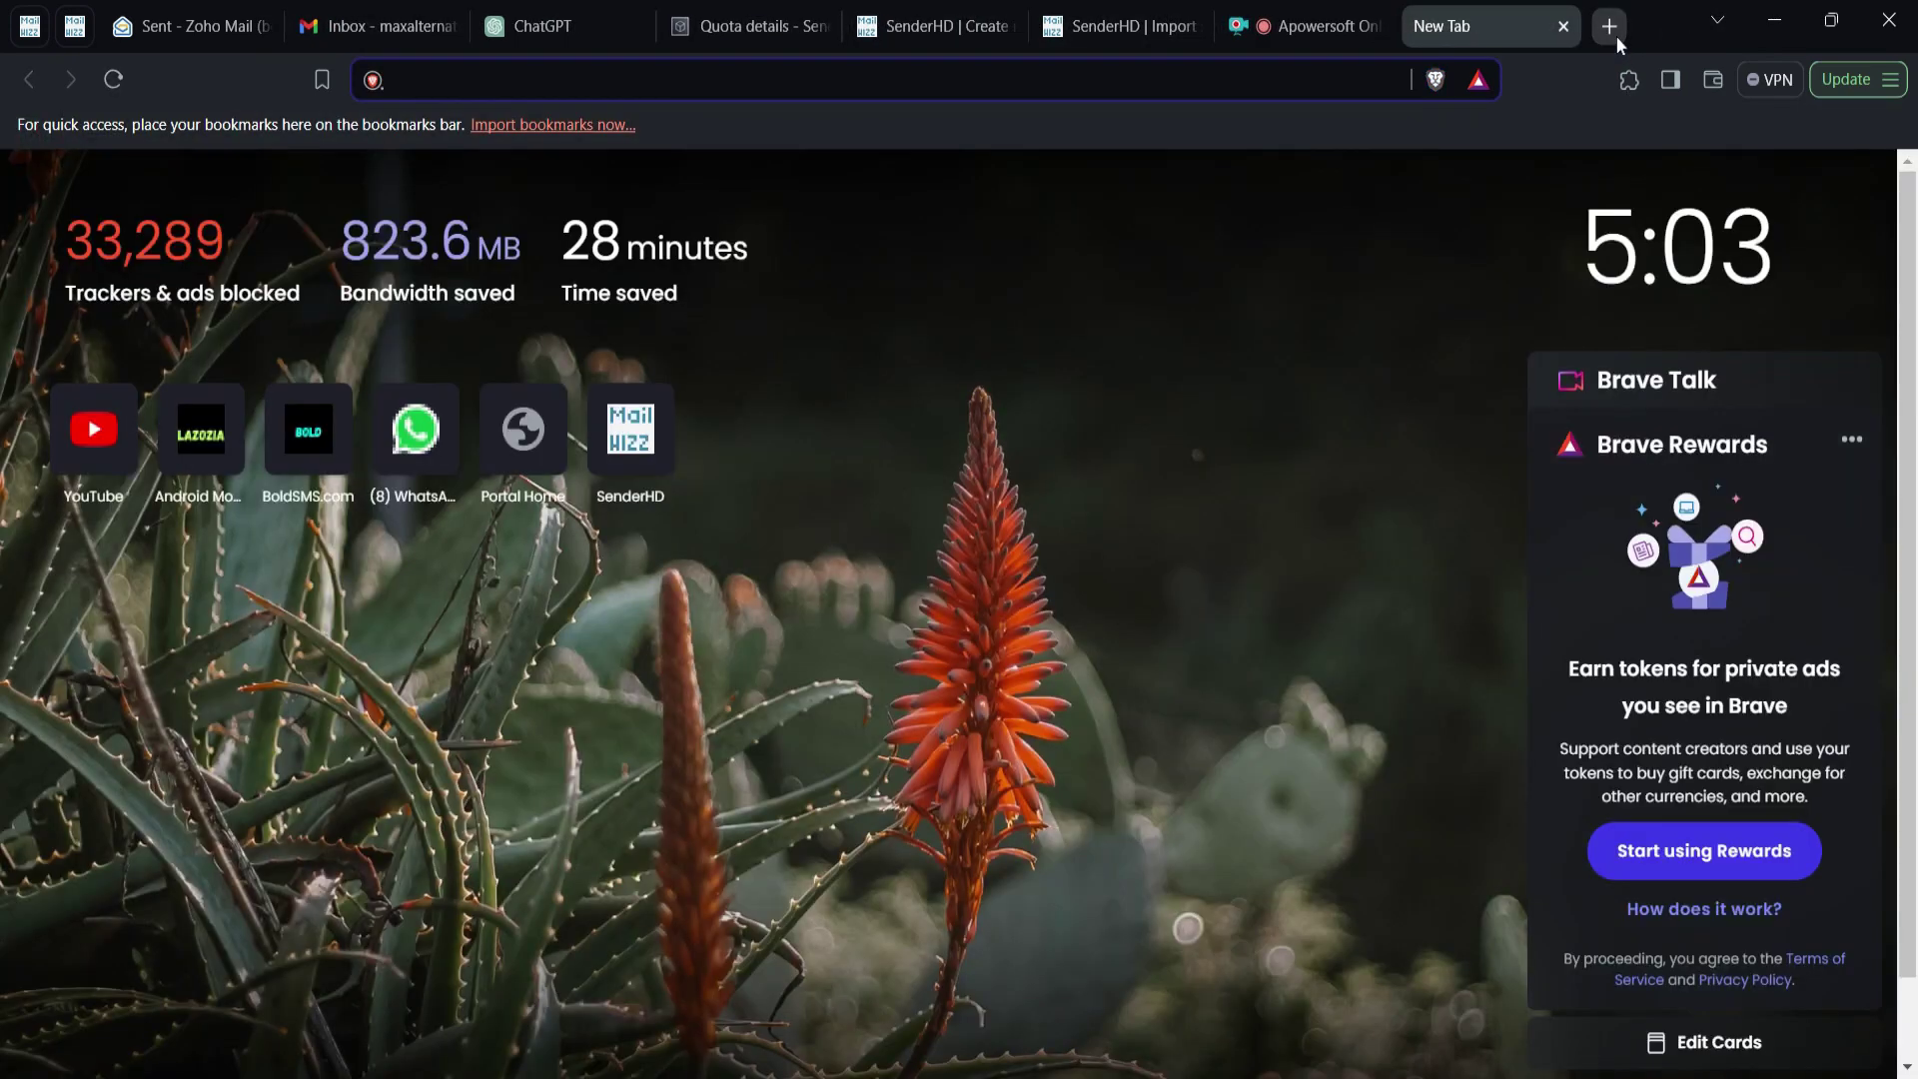
type("colds")
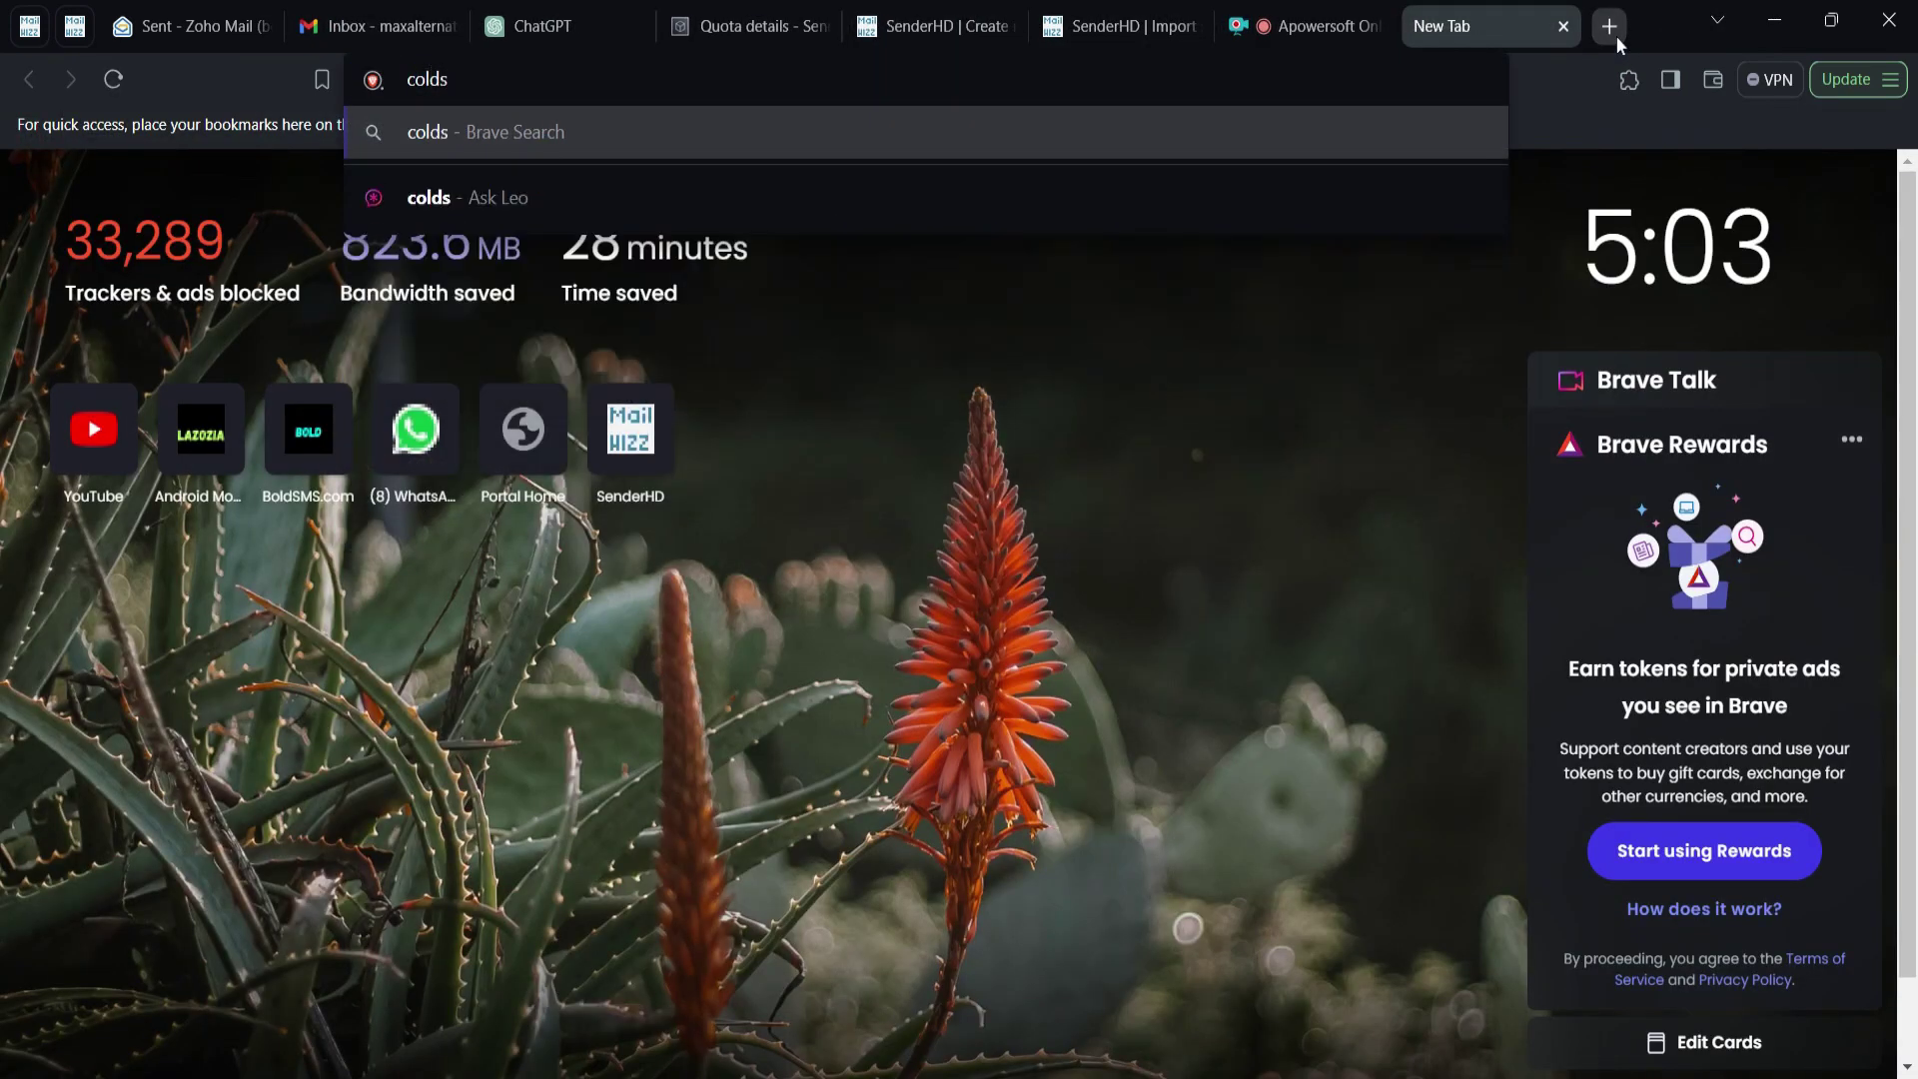
key("BackSpace")
key("BackSpace")
key("BackSpace")
key("BackSpace")
key("BackSpace")
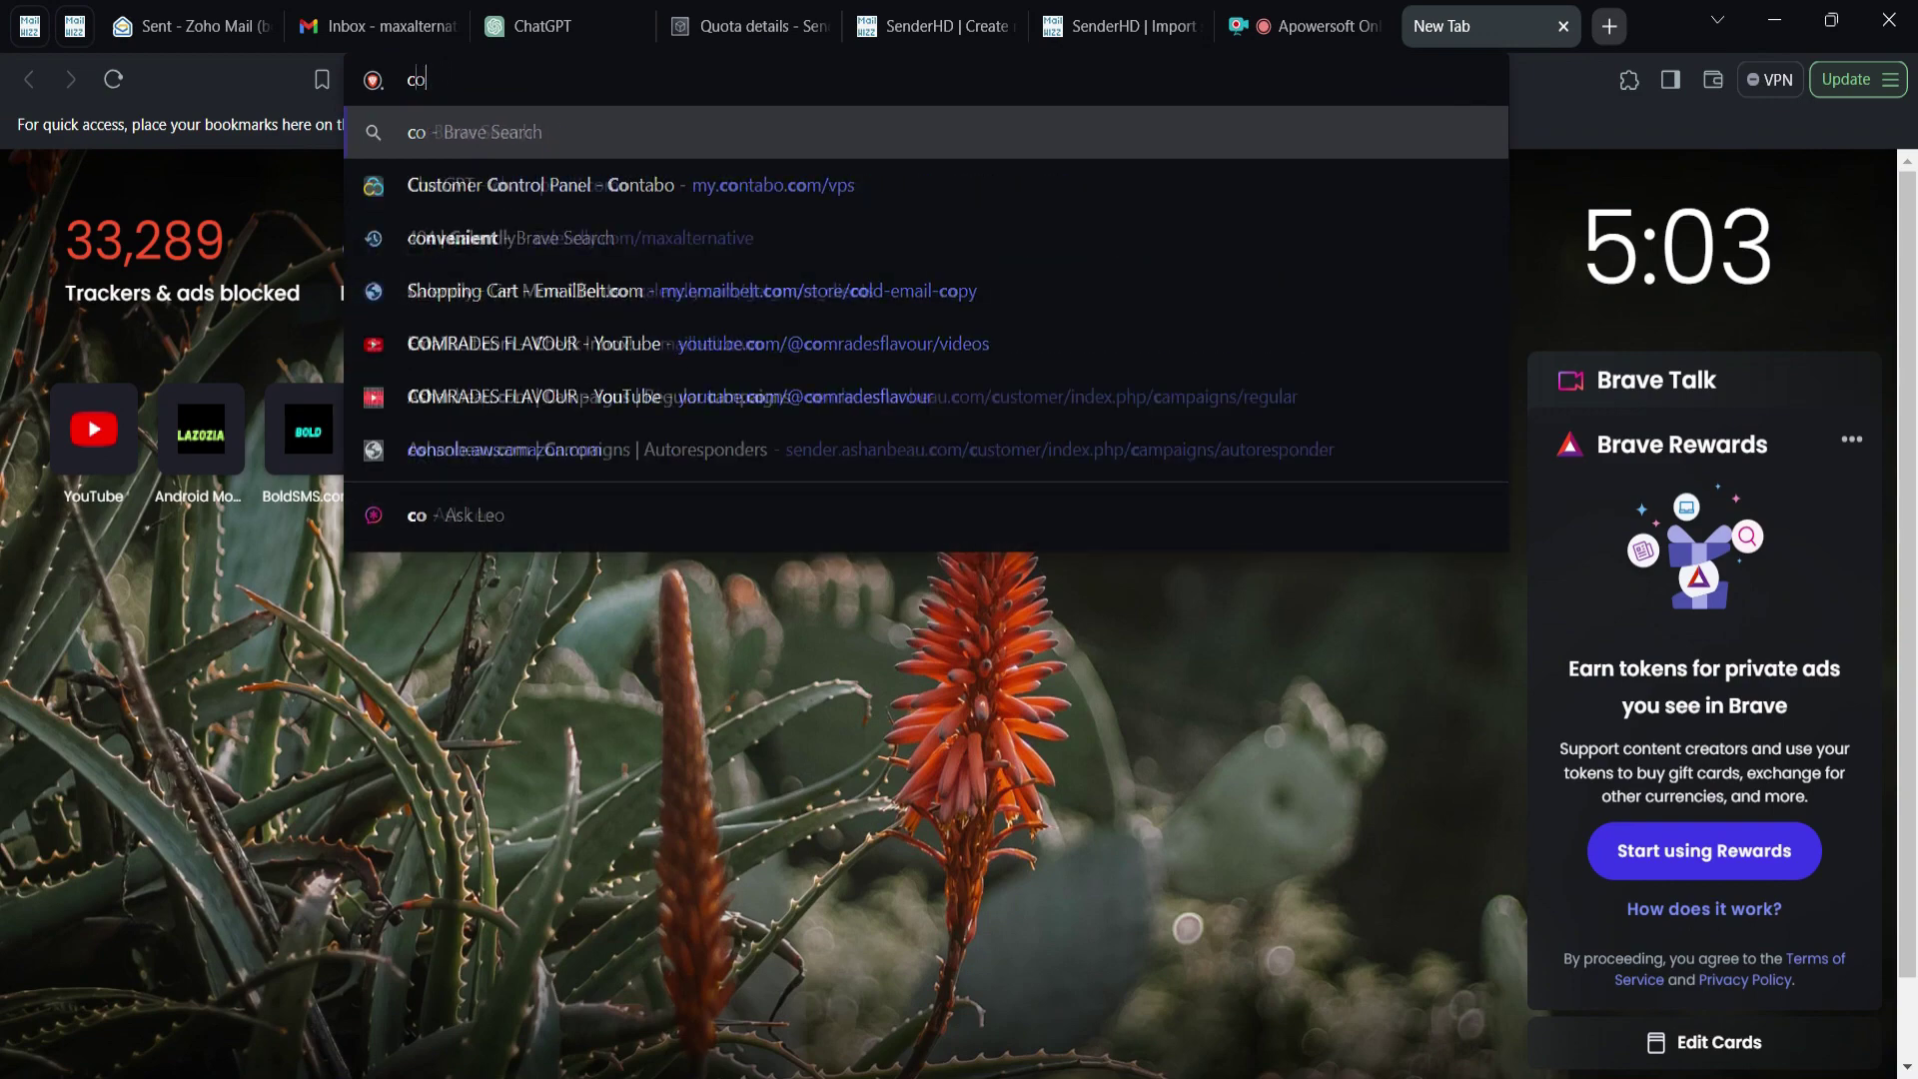
type("email")
key("Return")
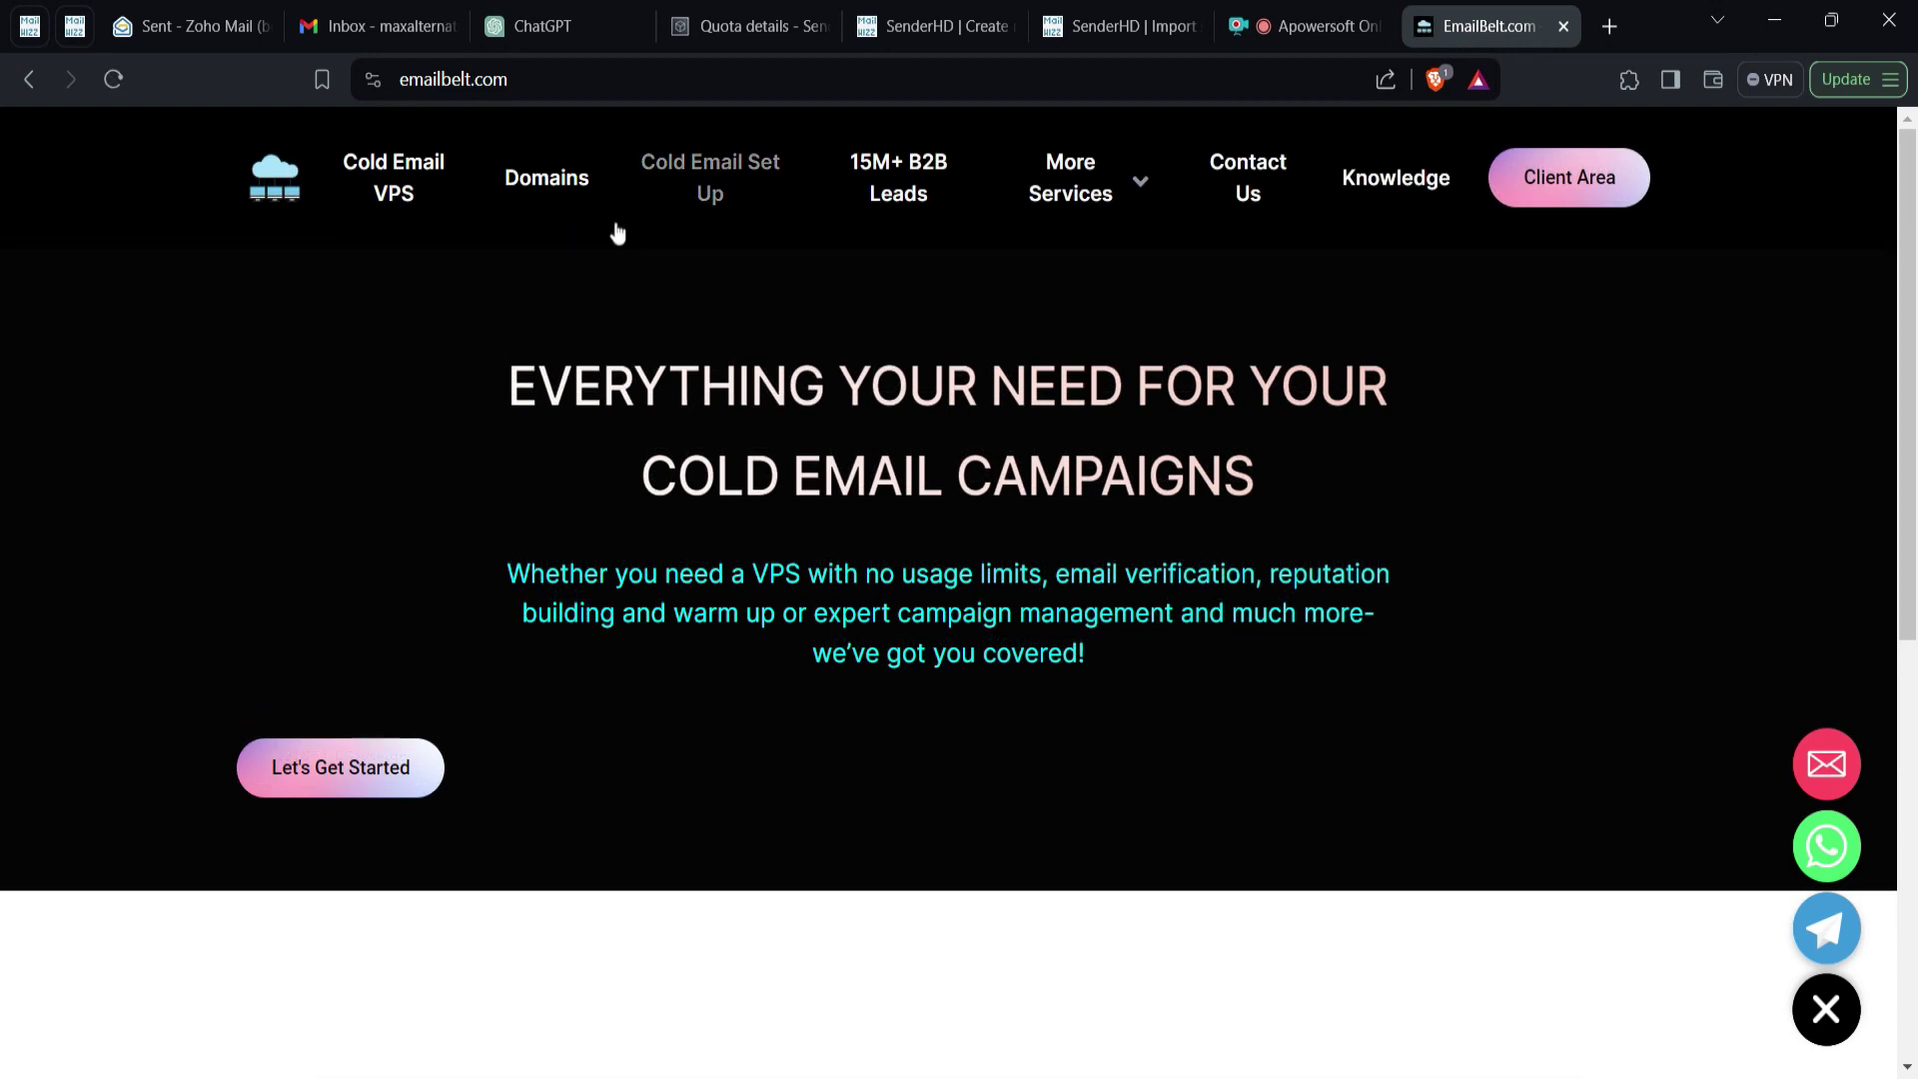
Step: Open EmailBelt's Cold Email Set Up offer and view its plans and the store's service categories
left_click(711, 175)
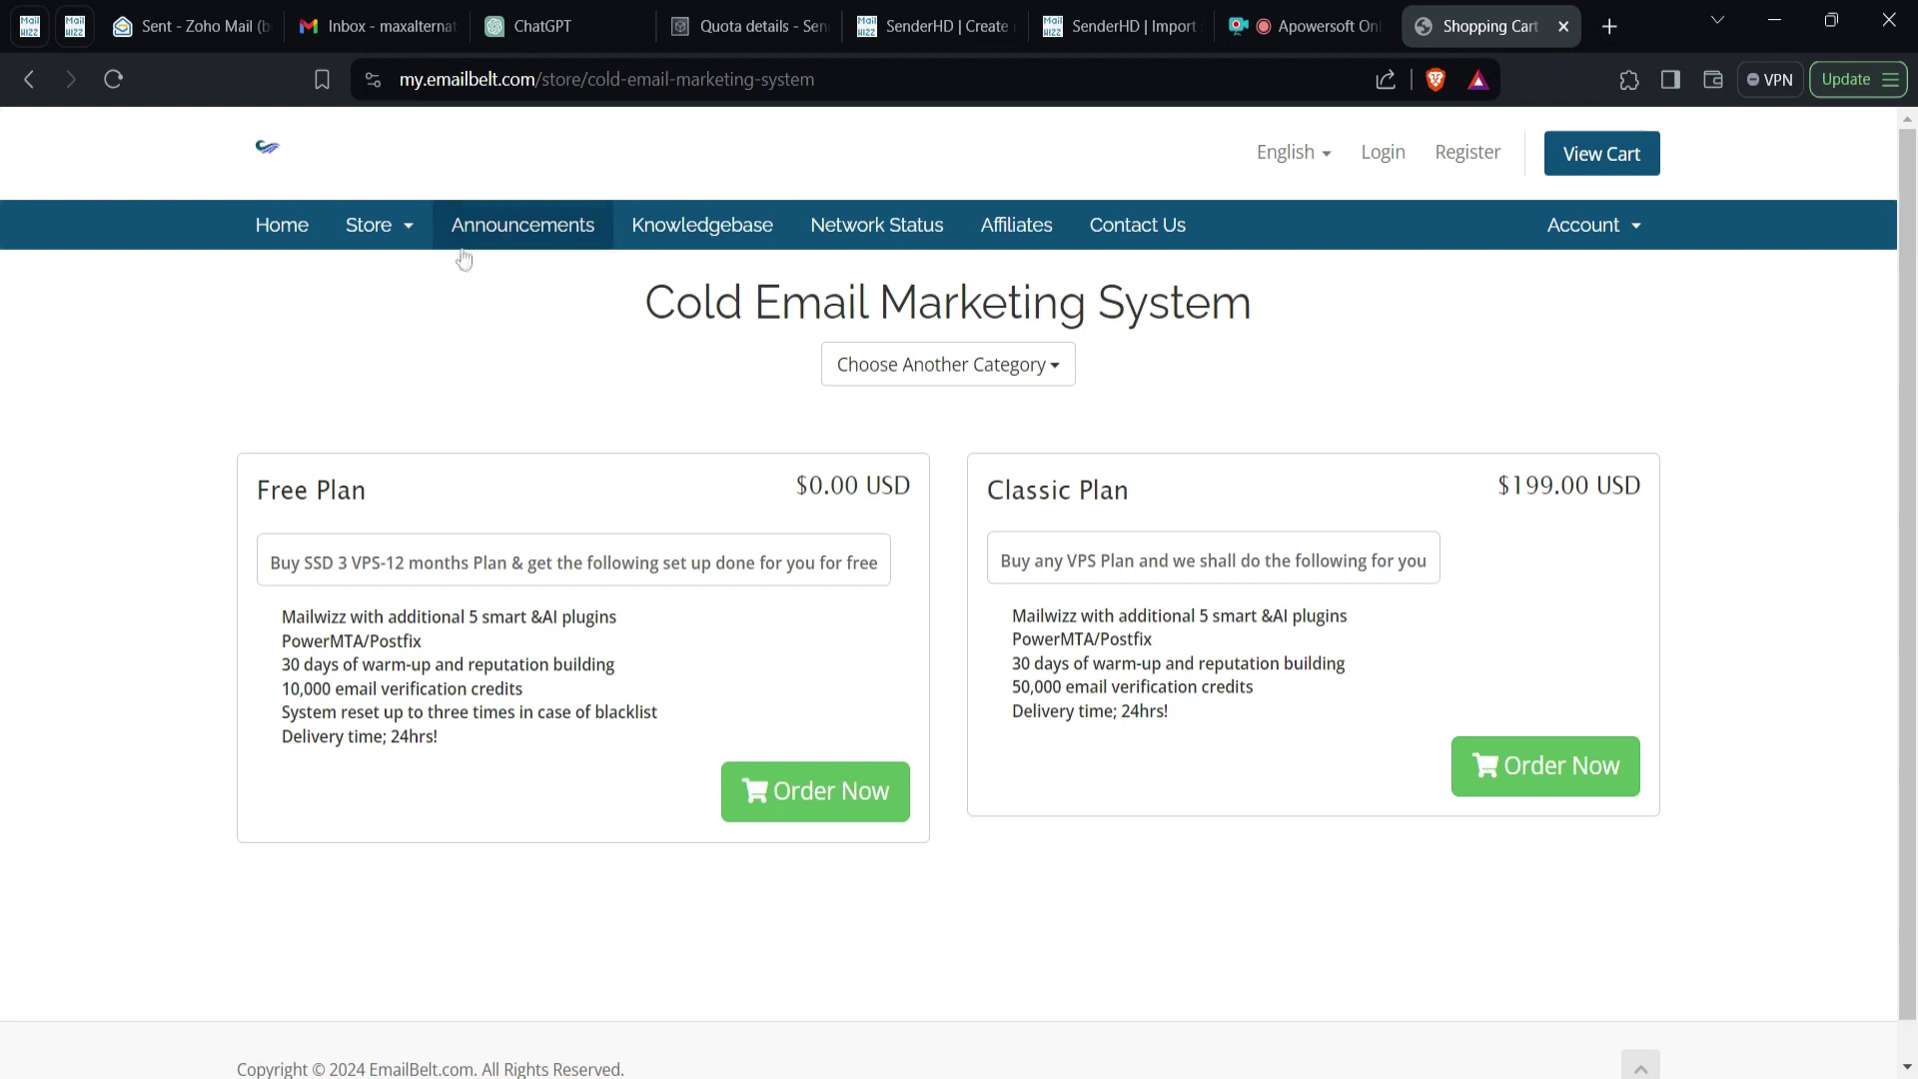
left_click(428, 246)
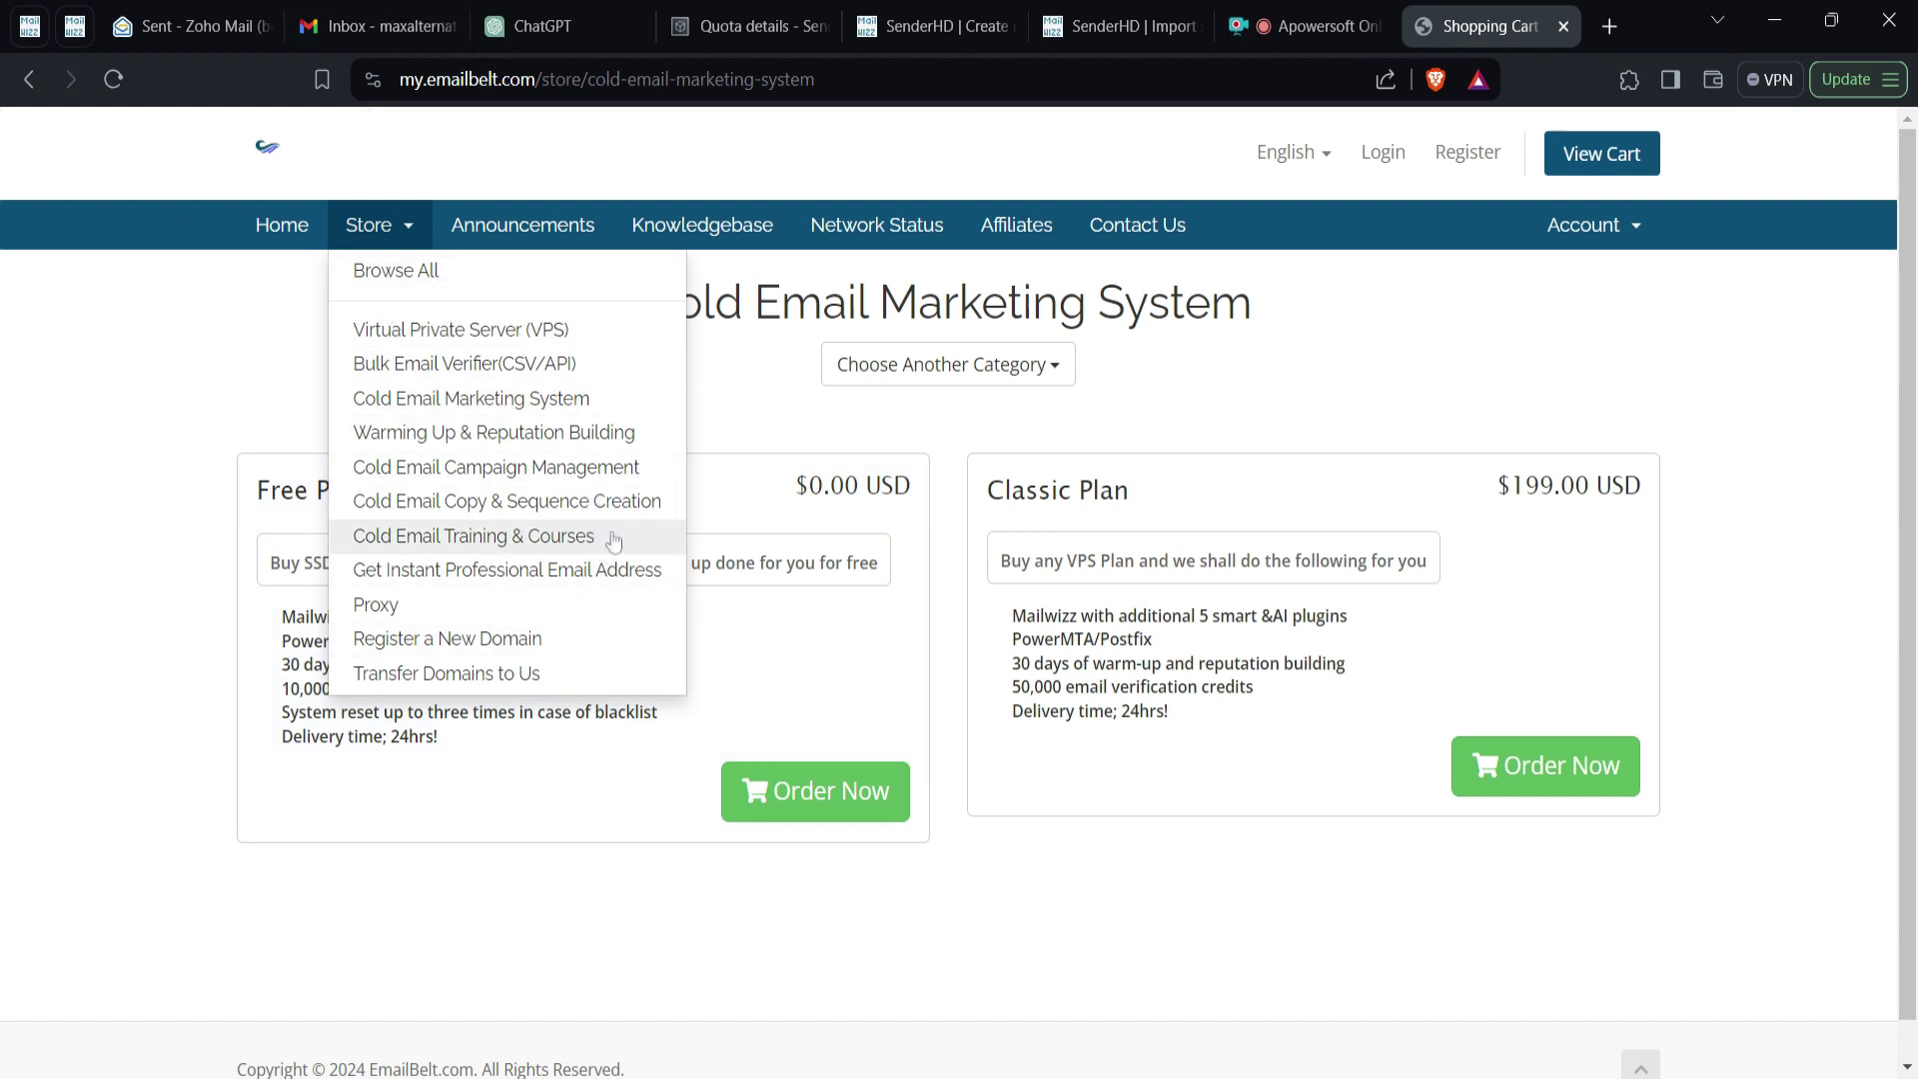
left_click(765, 350)
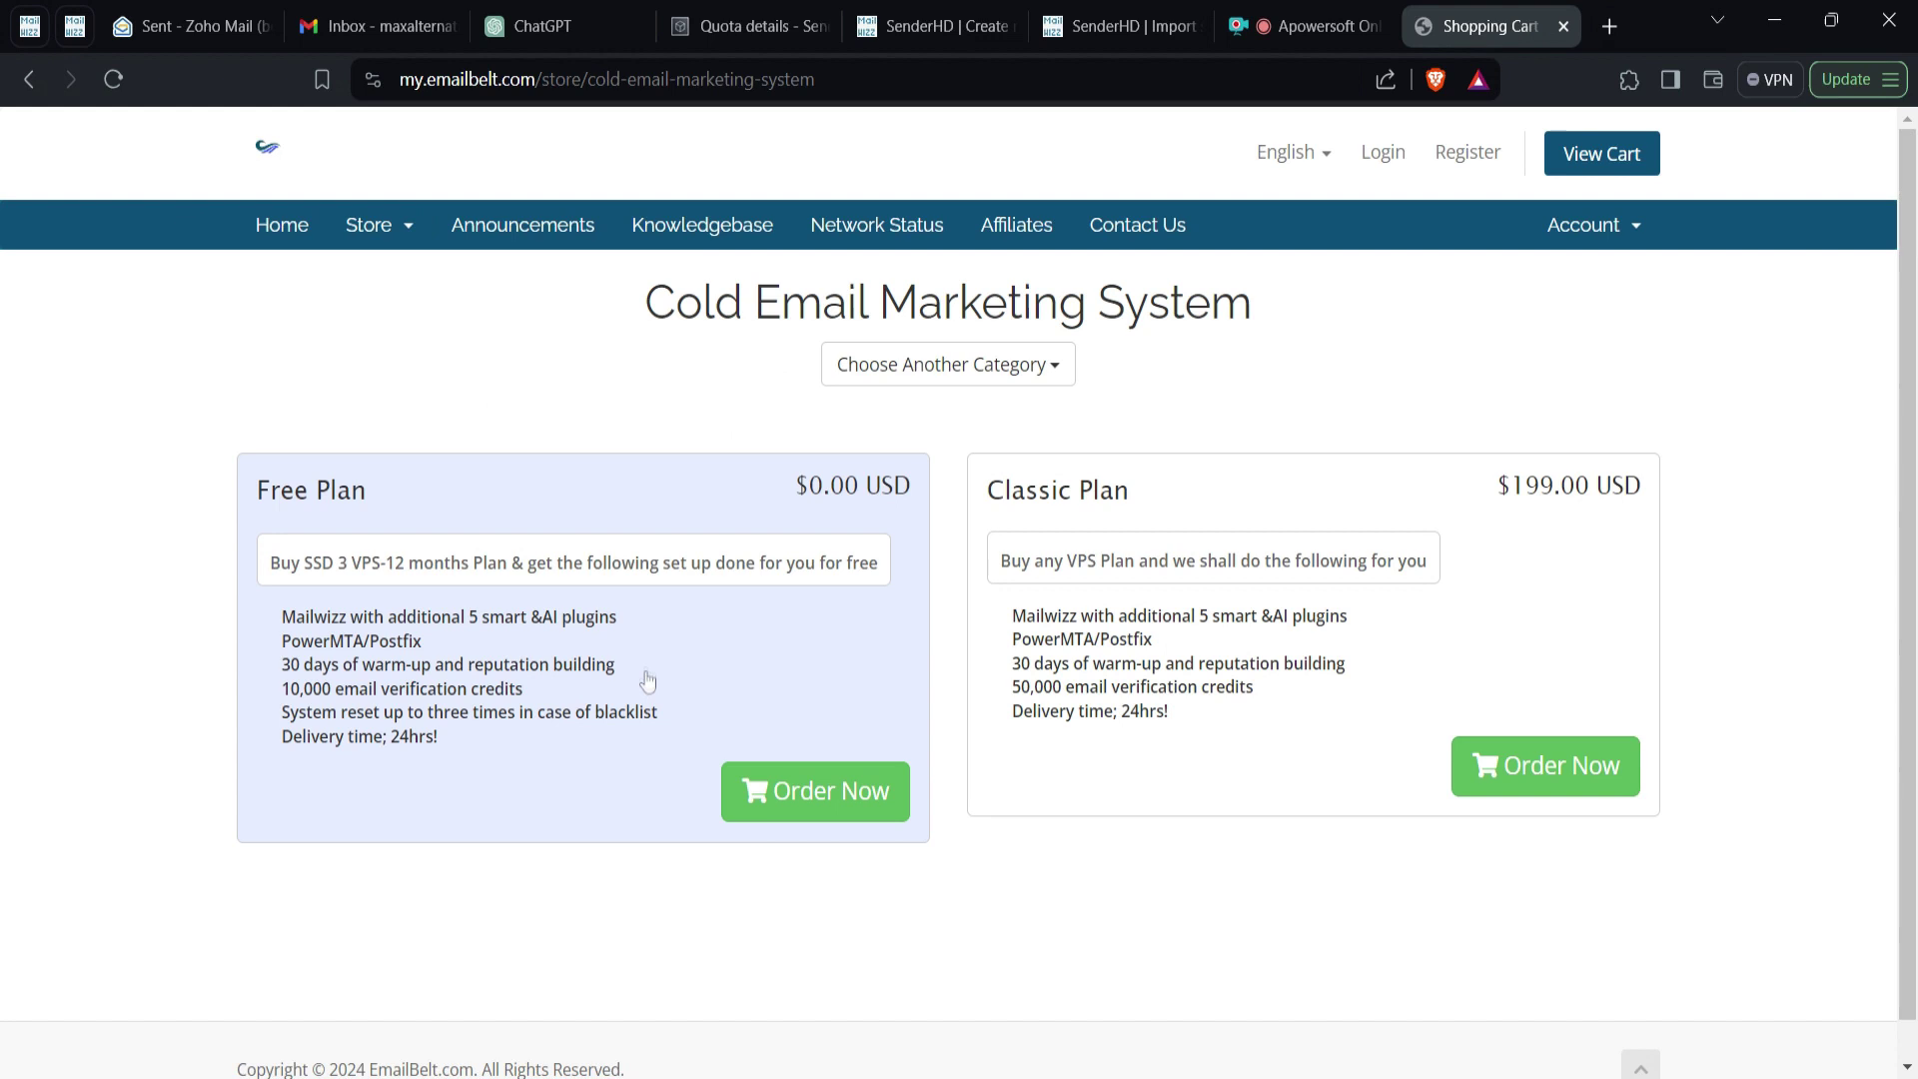